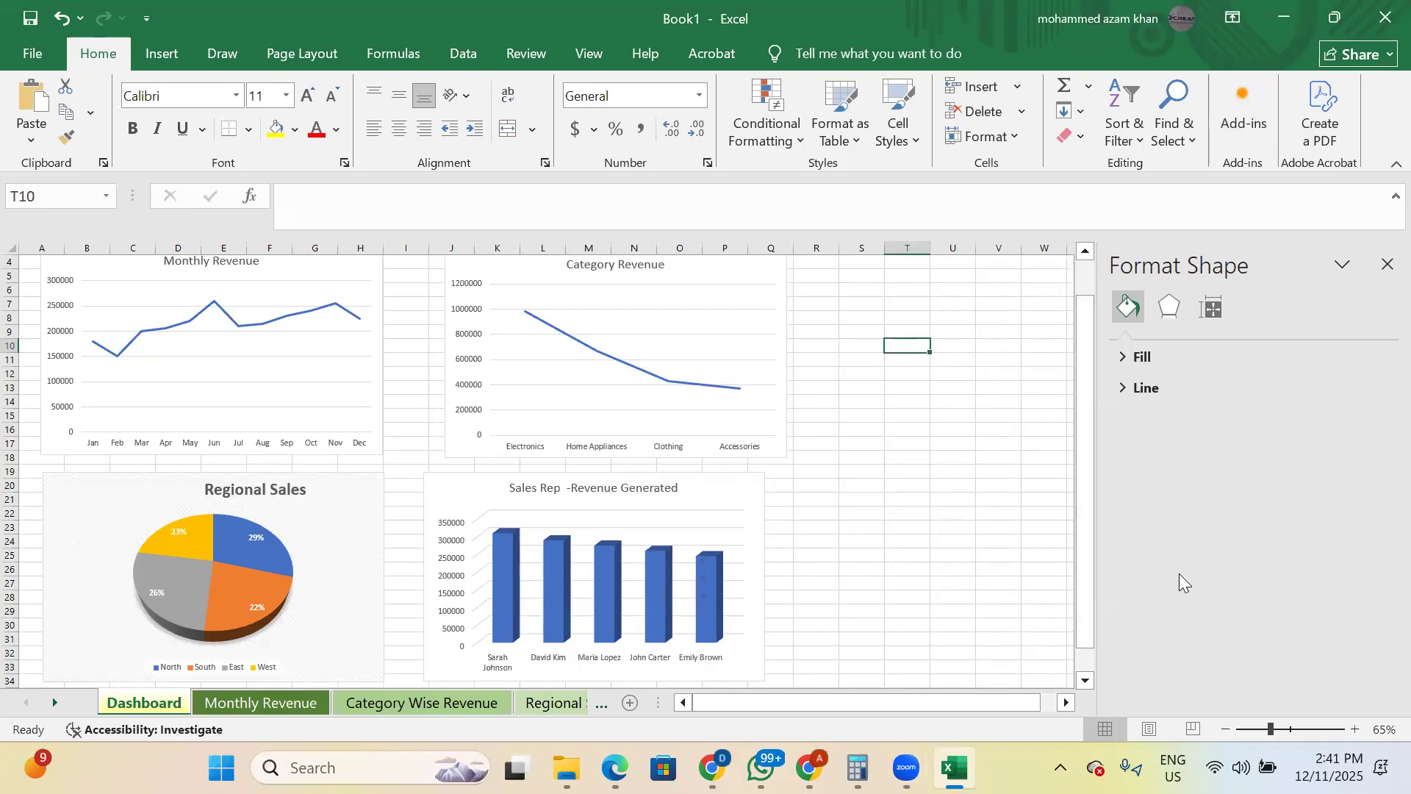
# - Review the Monthly Revenue, Category Wise Revenue, Regional Sales and Sales Rep Revenue sheets, and return to the Dashboard sheet
pyautogui.click(824, 544)
pyautogui.click(235, 701)
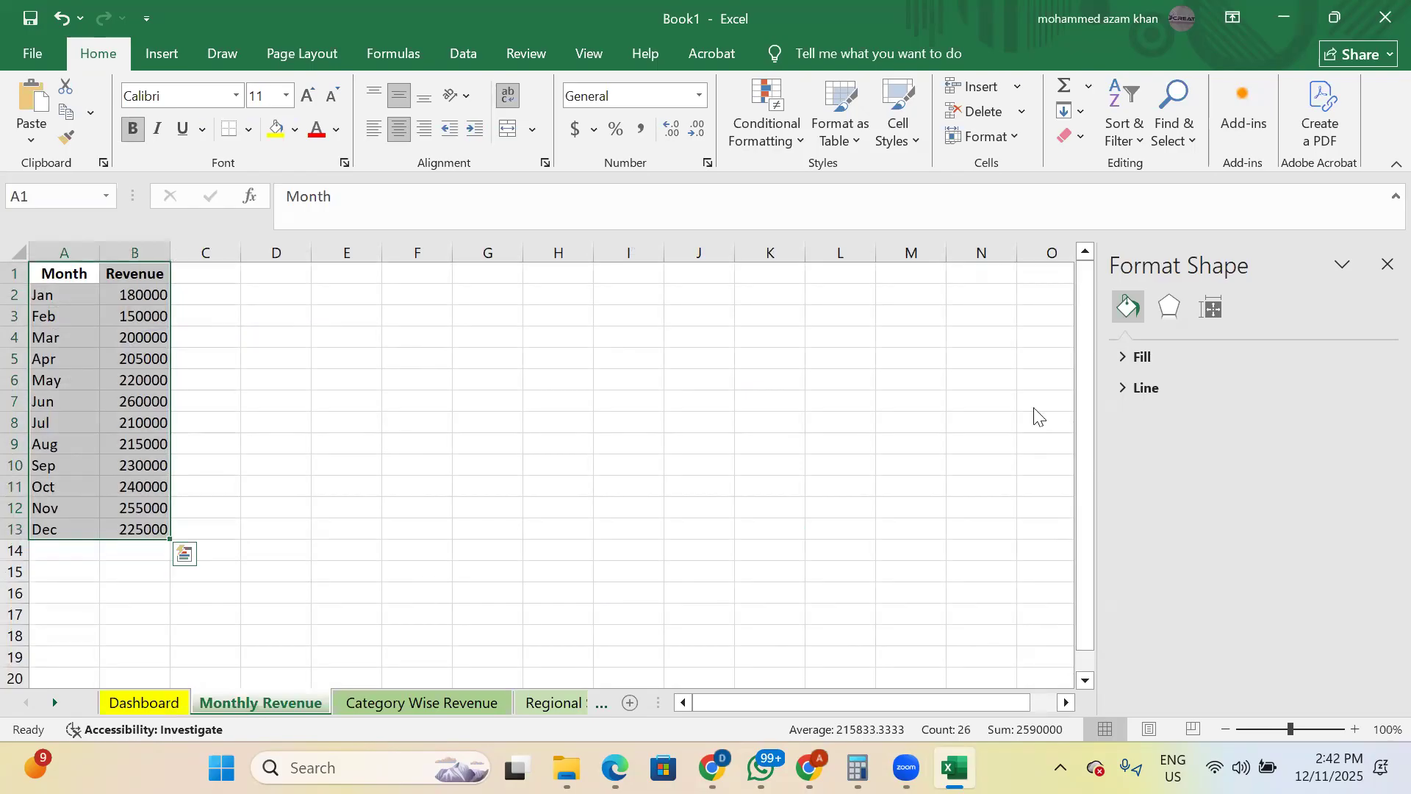
pyautogui.click(439, 700)
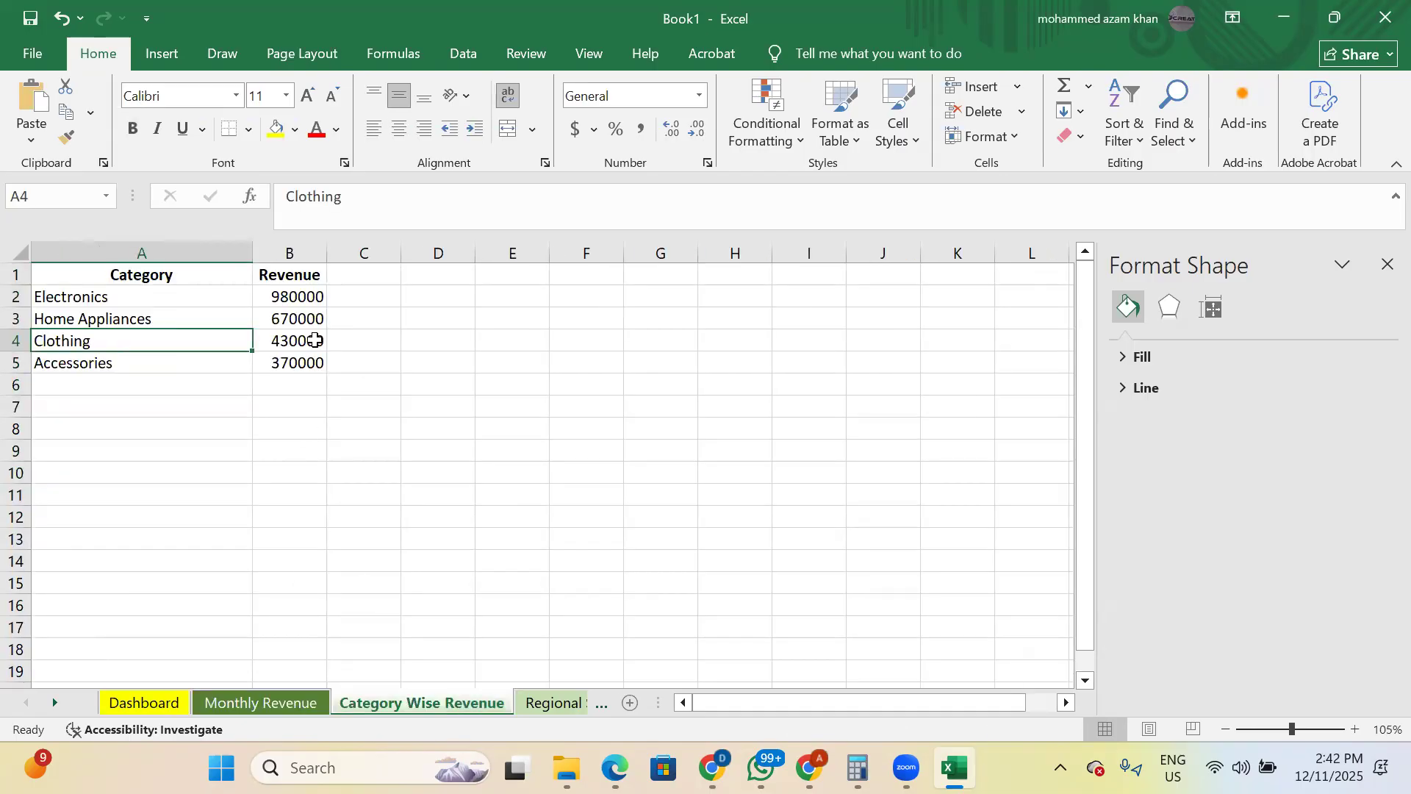
pyautogui.click(549, 705)
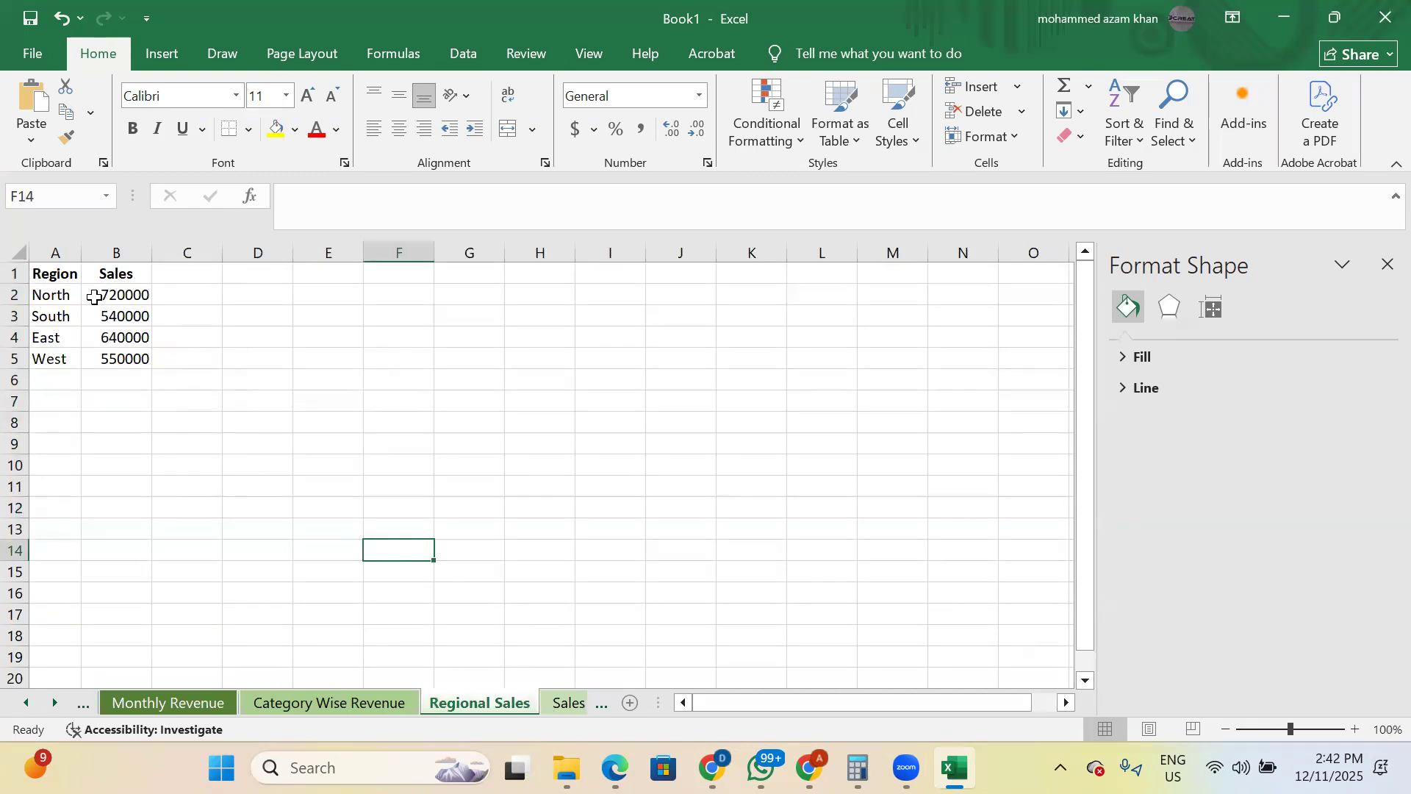
pyautogui.click(574, 707)
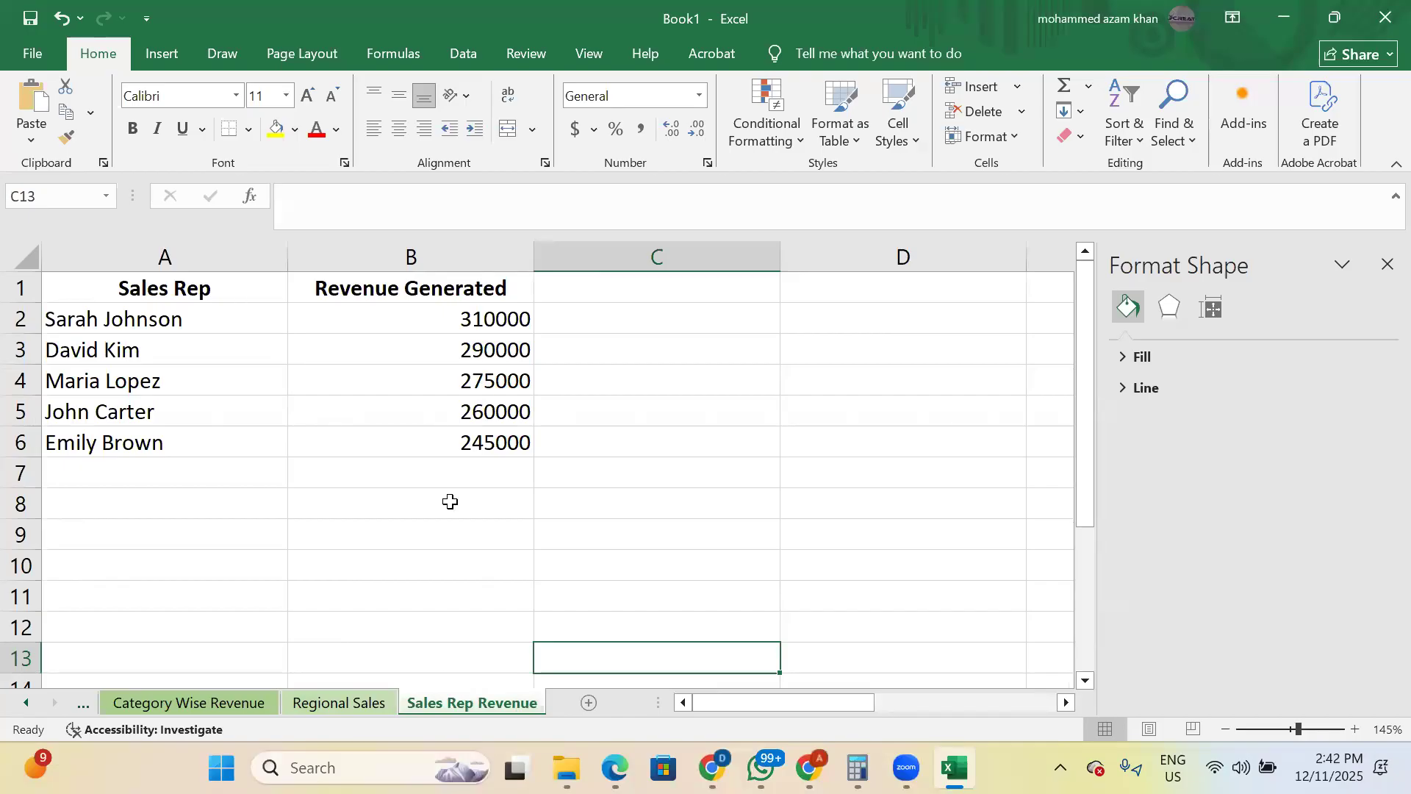
pyautogui.scroll(3, 197, 713)
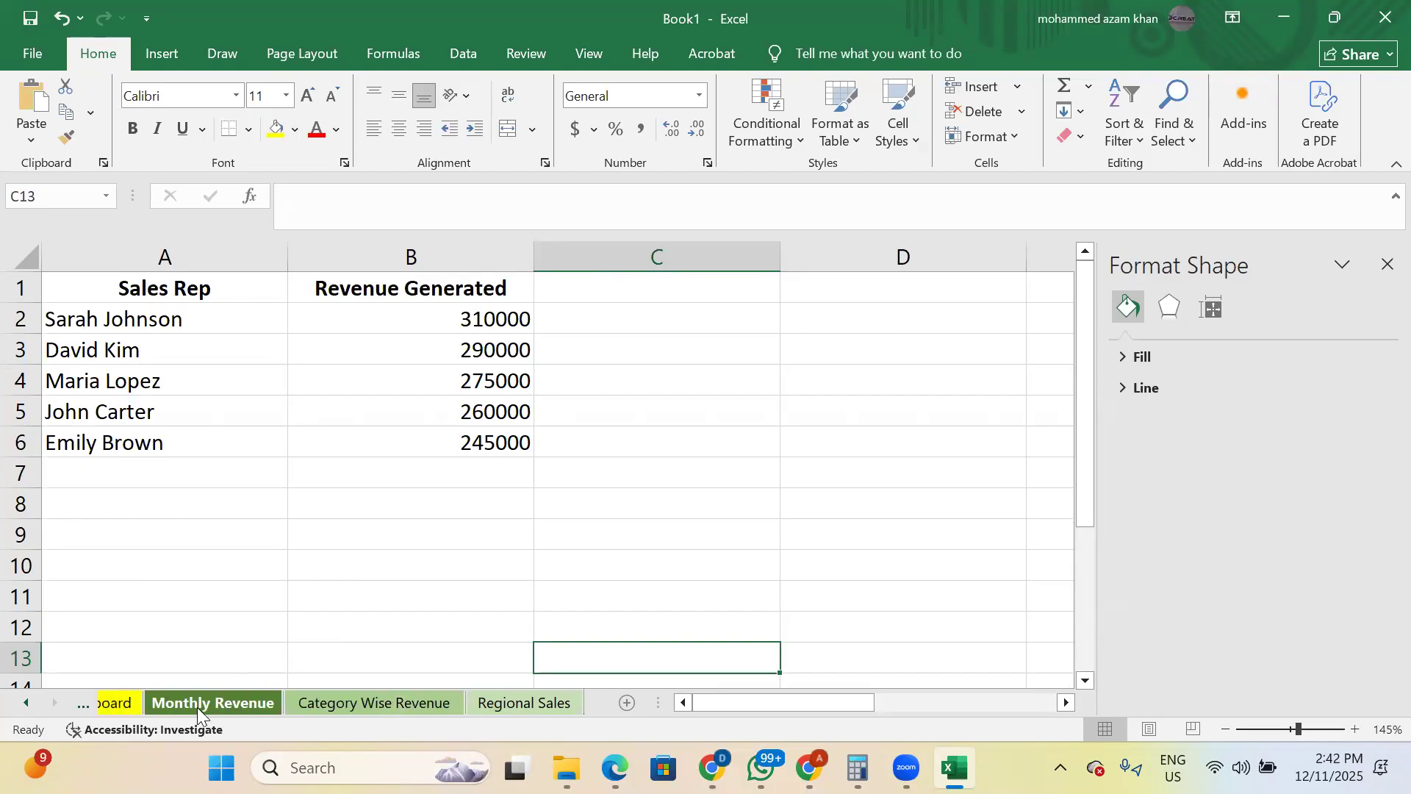
pyautogui.click(142, 704)
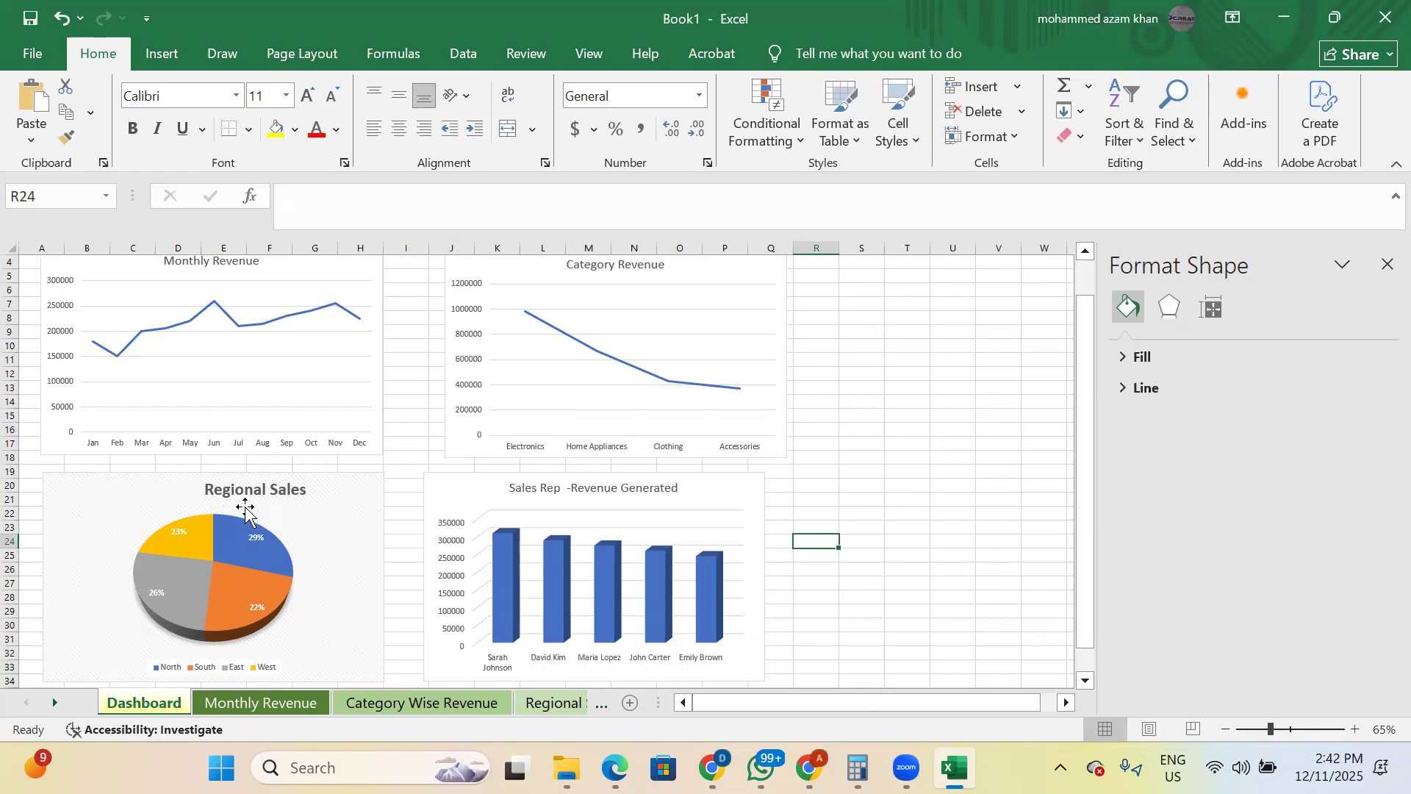
# - Reposition the Regional Sales chart title so it sits centred above the pie, and deselect the chart
pyautogui.moveTo(246, 490); pyautogui.dragTo(197, 493)
pyautogui.click(962, 386)
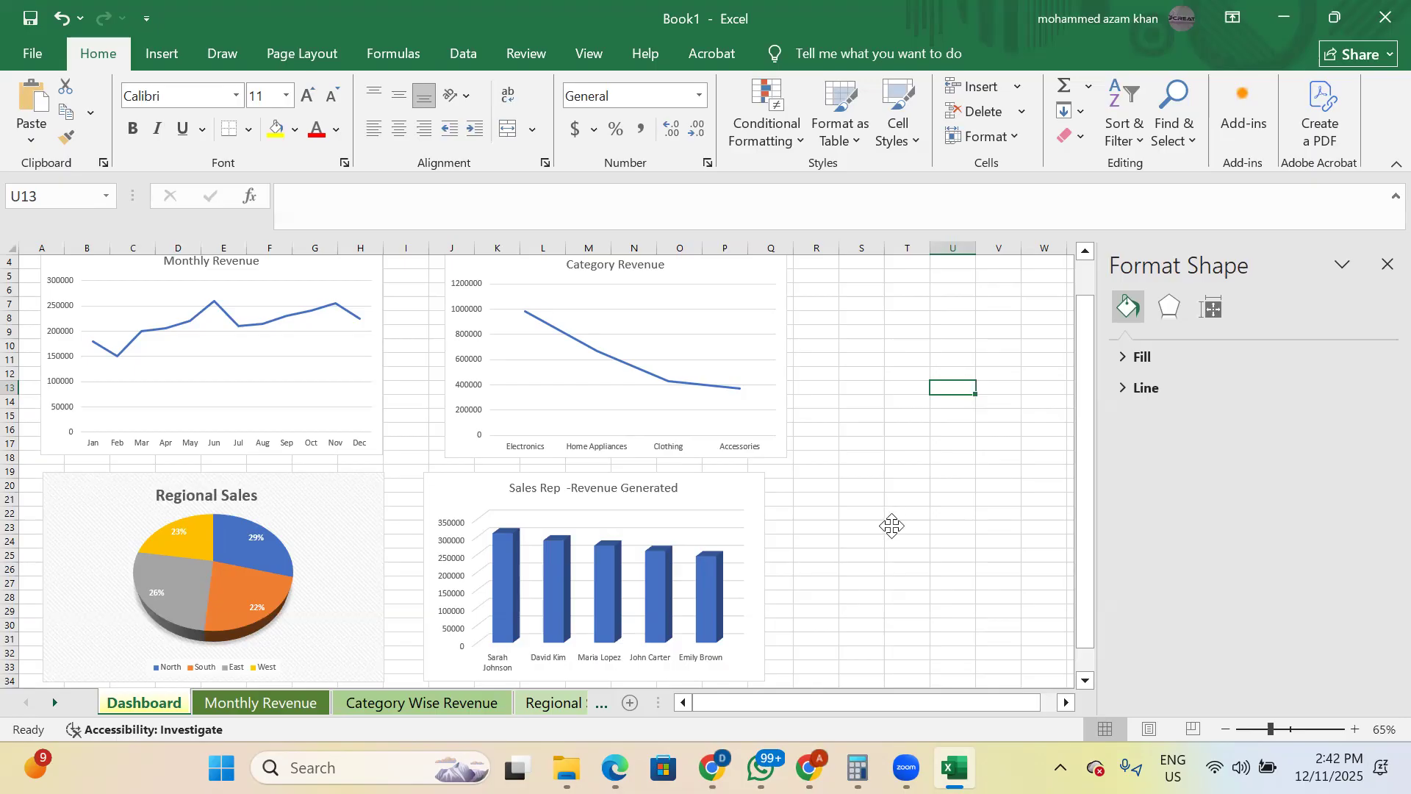
pyautogui.moveTo(907, 767)
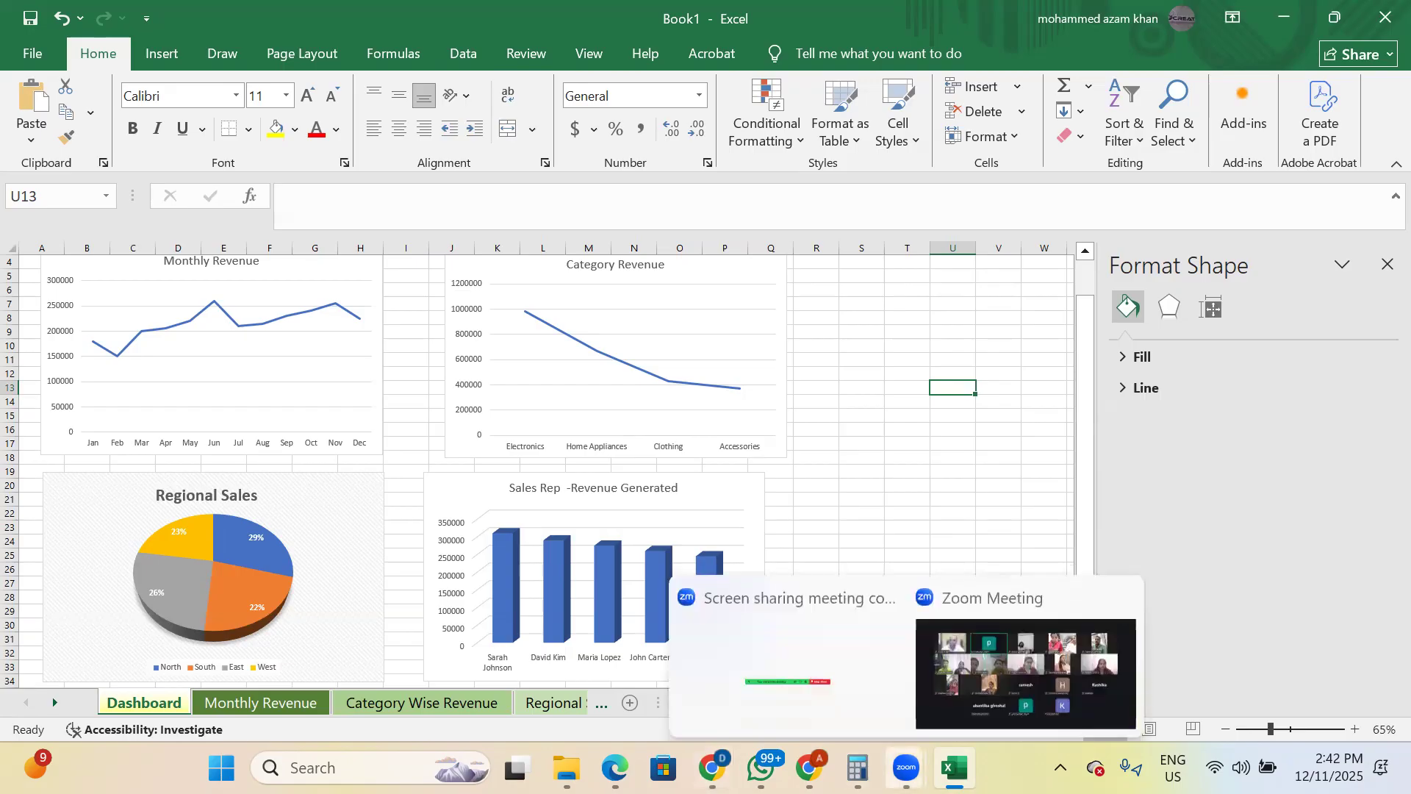
pyautogui.click(998, 687)
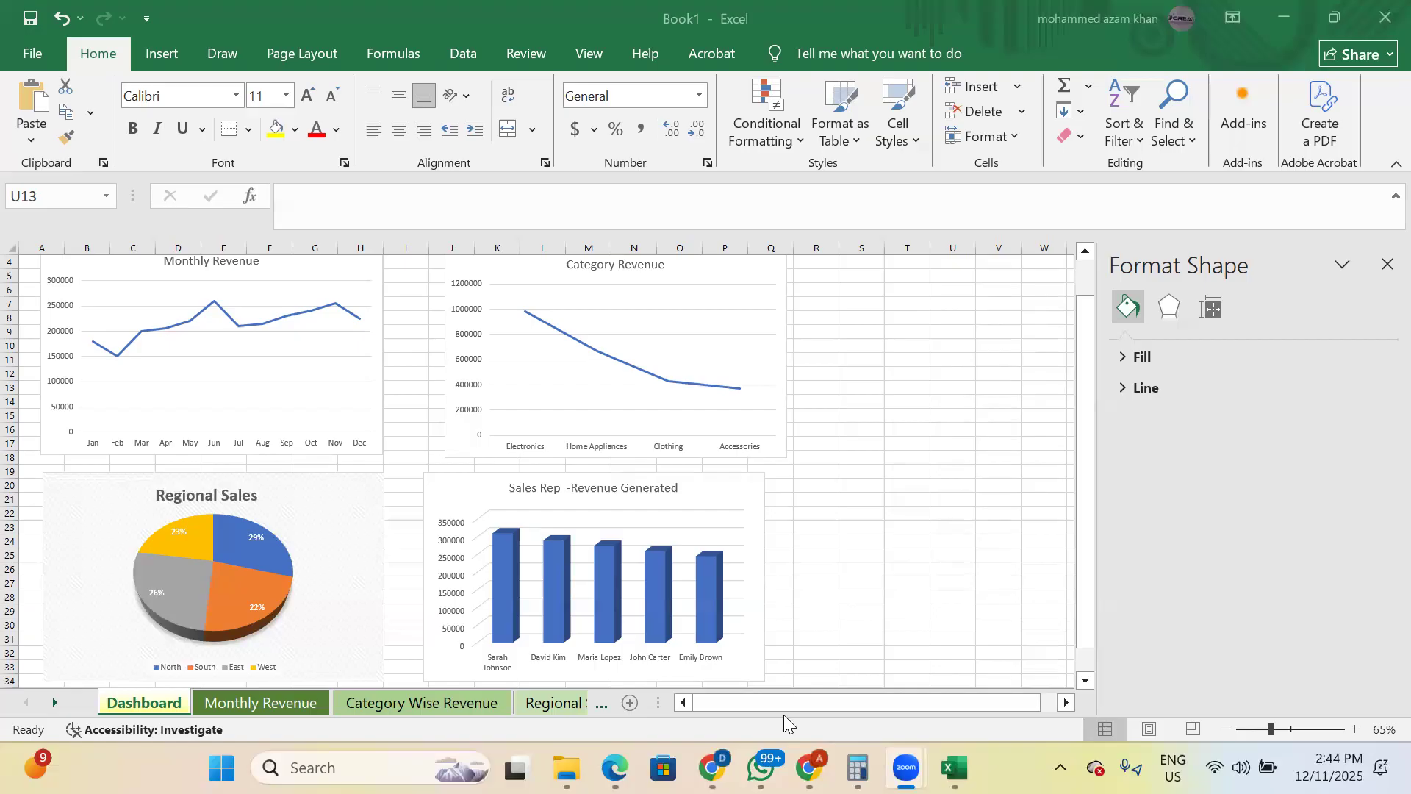
pyautogui.click(0, 721)
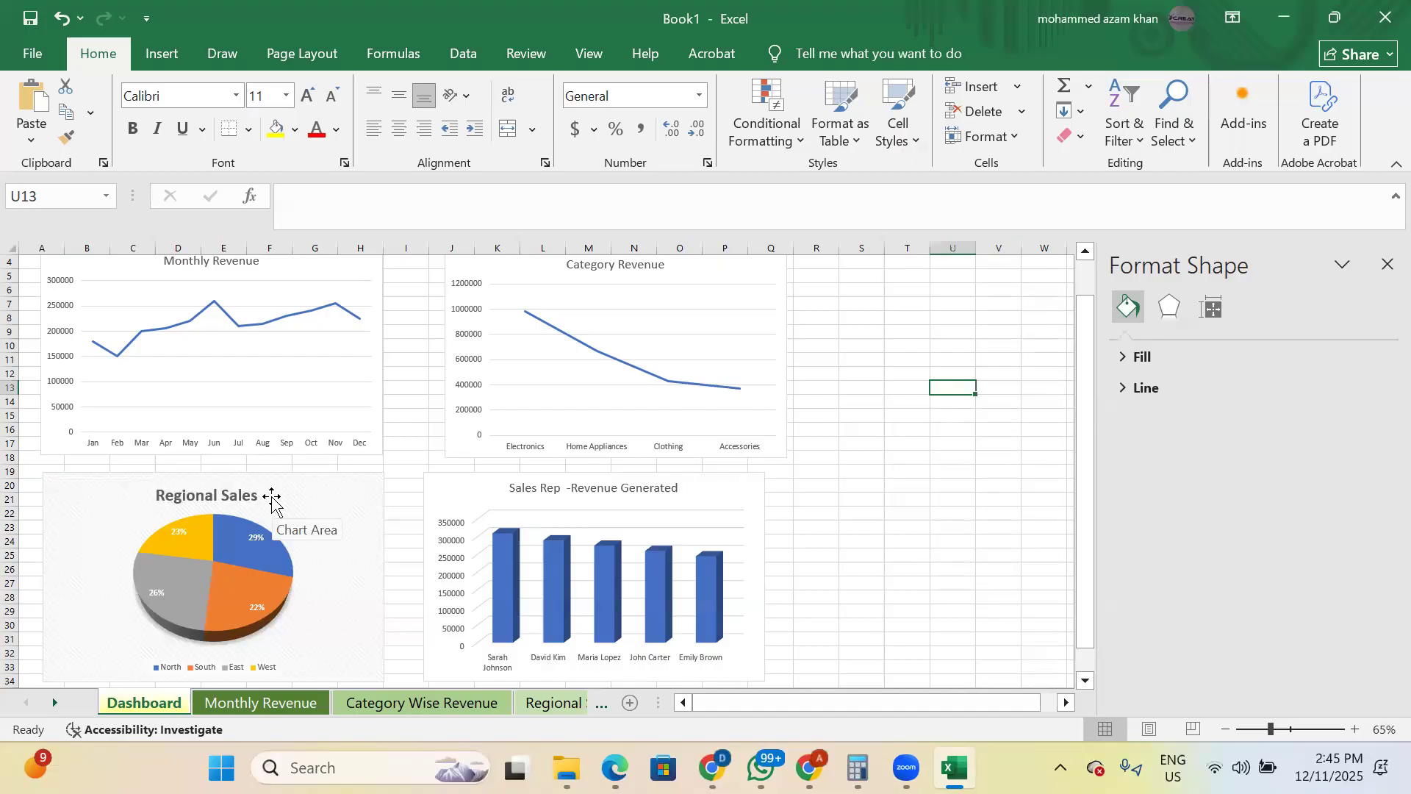
pyautogui.moveTo(907, 765)
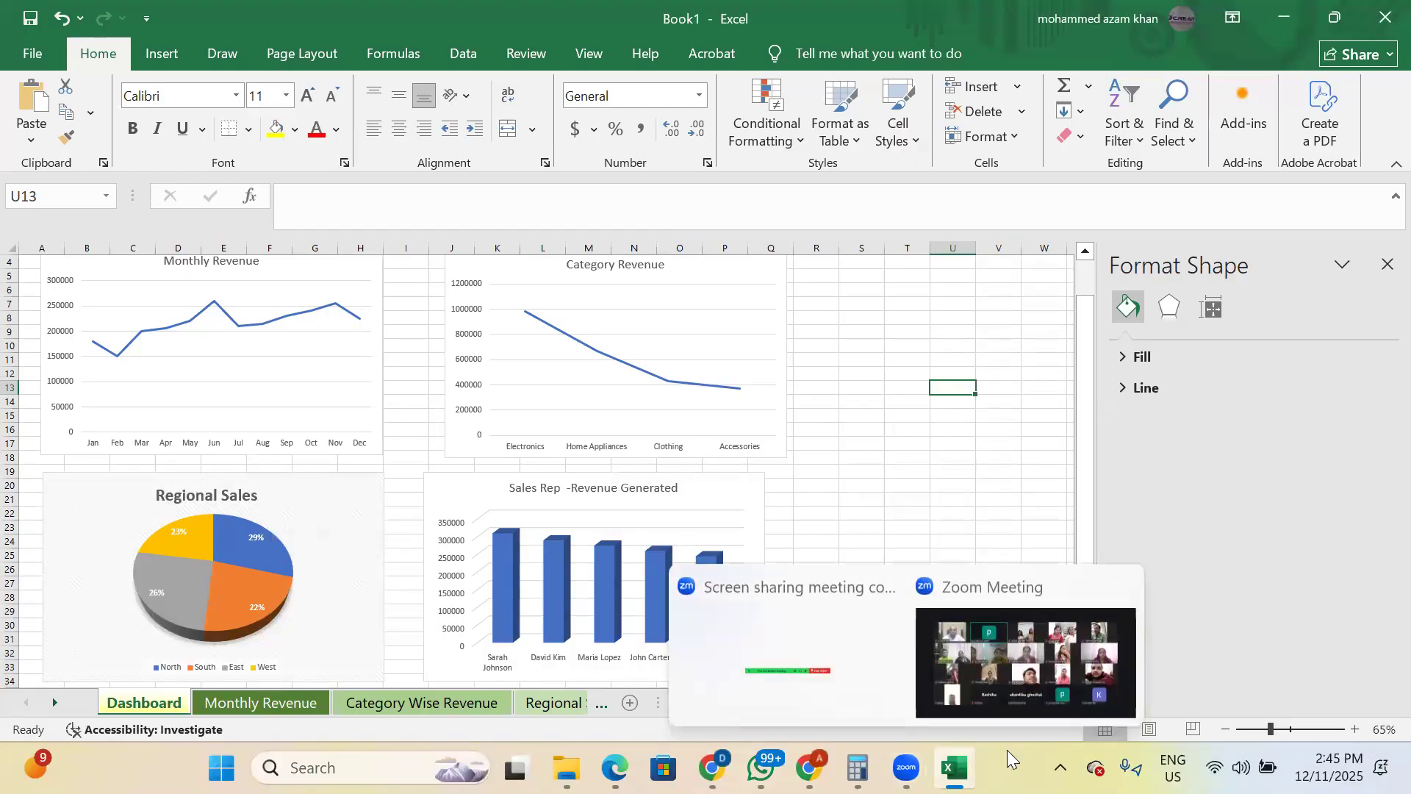
pyautogui.click(988, 694)
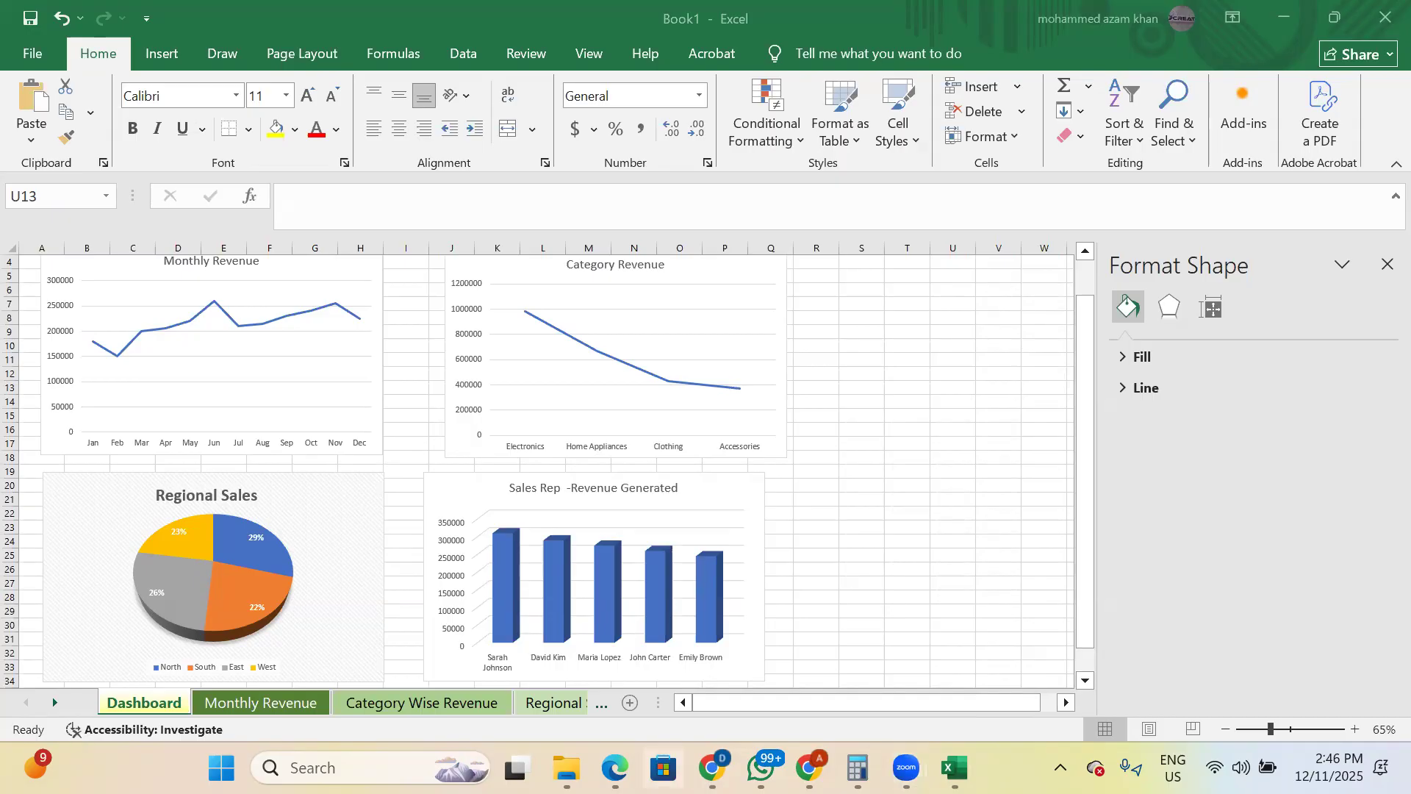
pyautogui.click(809, 768)
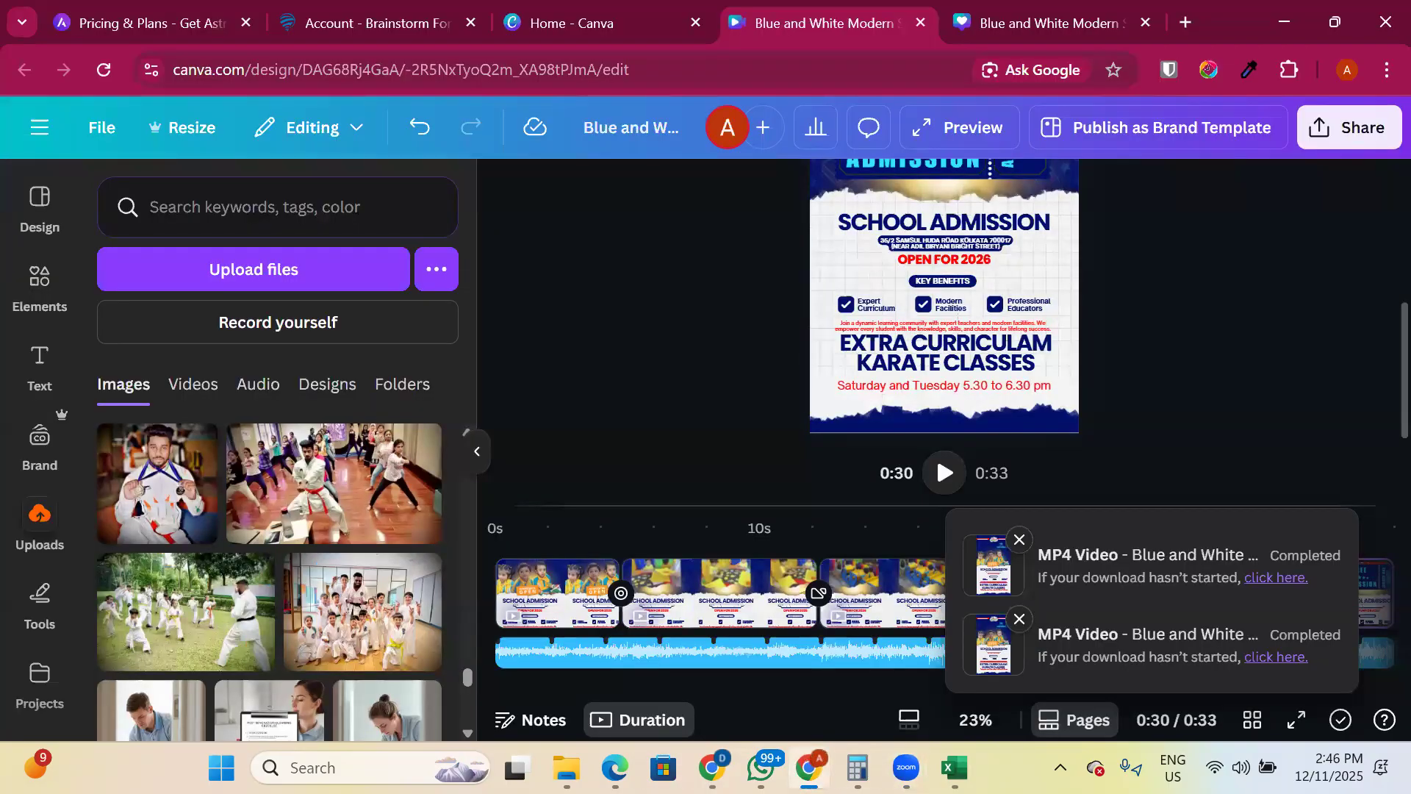
pyautogui.click(954, 768)
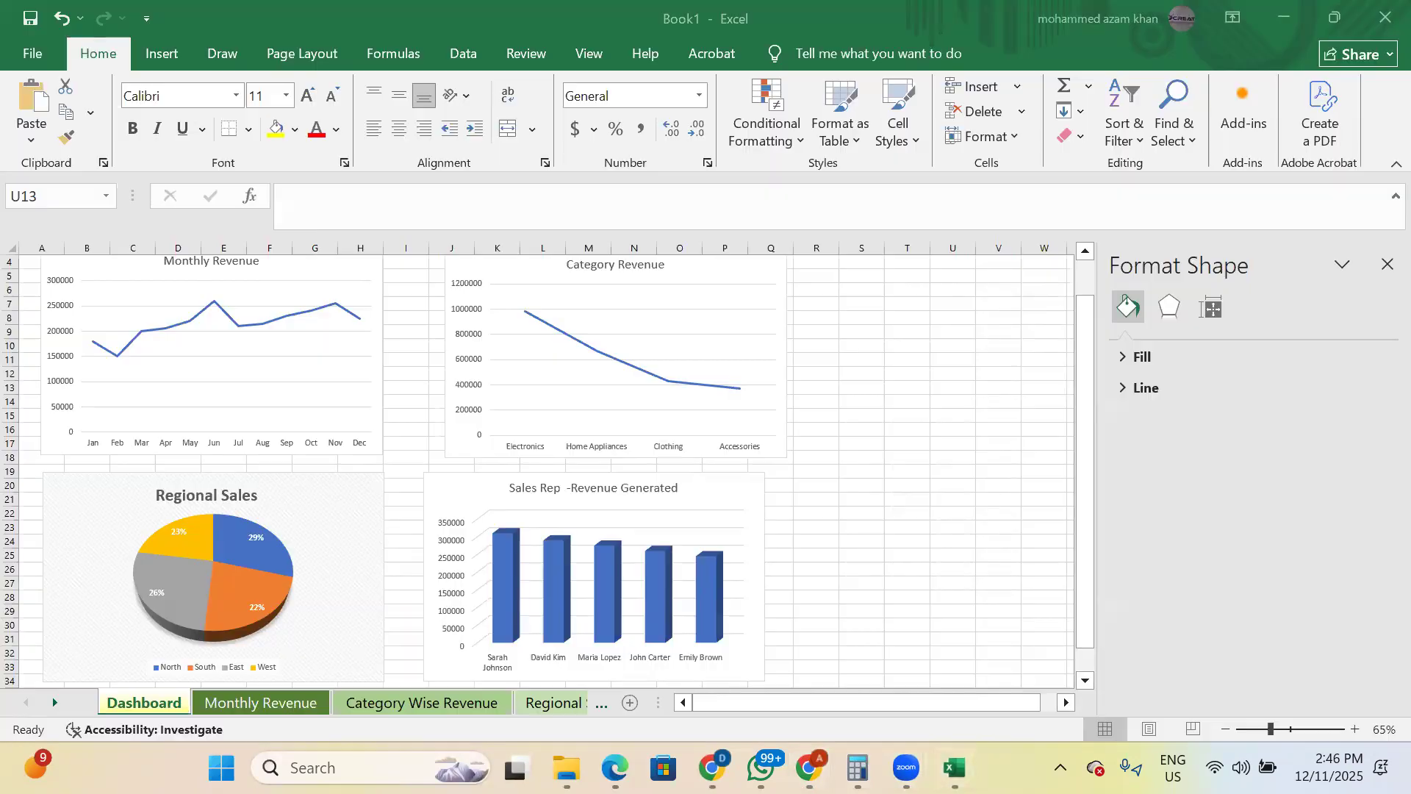
# - Switch to ChatGPT in Chrome and read through the sales dashboard instructions on charts, KPI cards and layout to the end
pyautogui.click(712, 767)
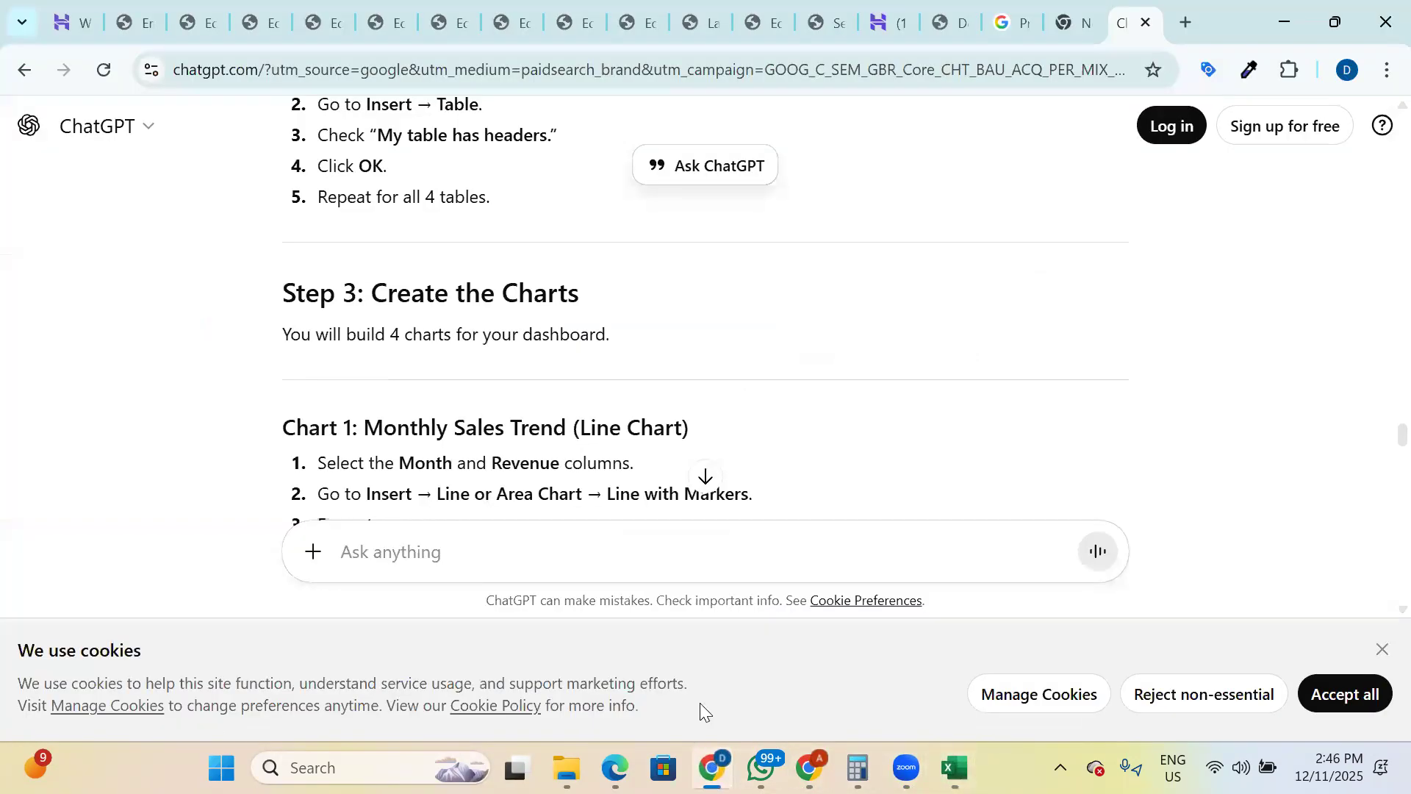
pyautogui.scroll(-10, 652, 473)
pyautogui.scroll(-2, 652, 473)
pyautogui.scroll(-8, 652, 473)
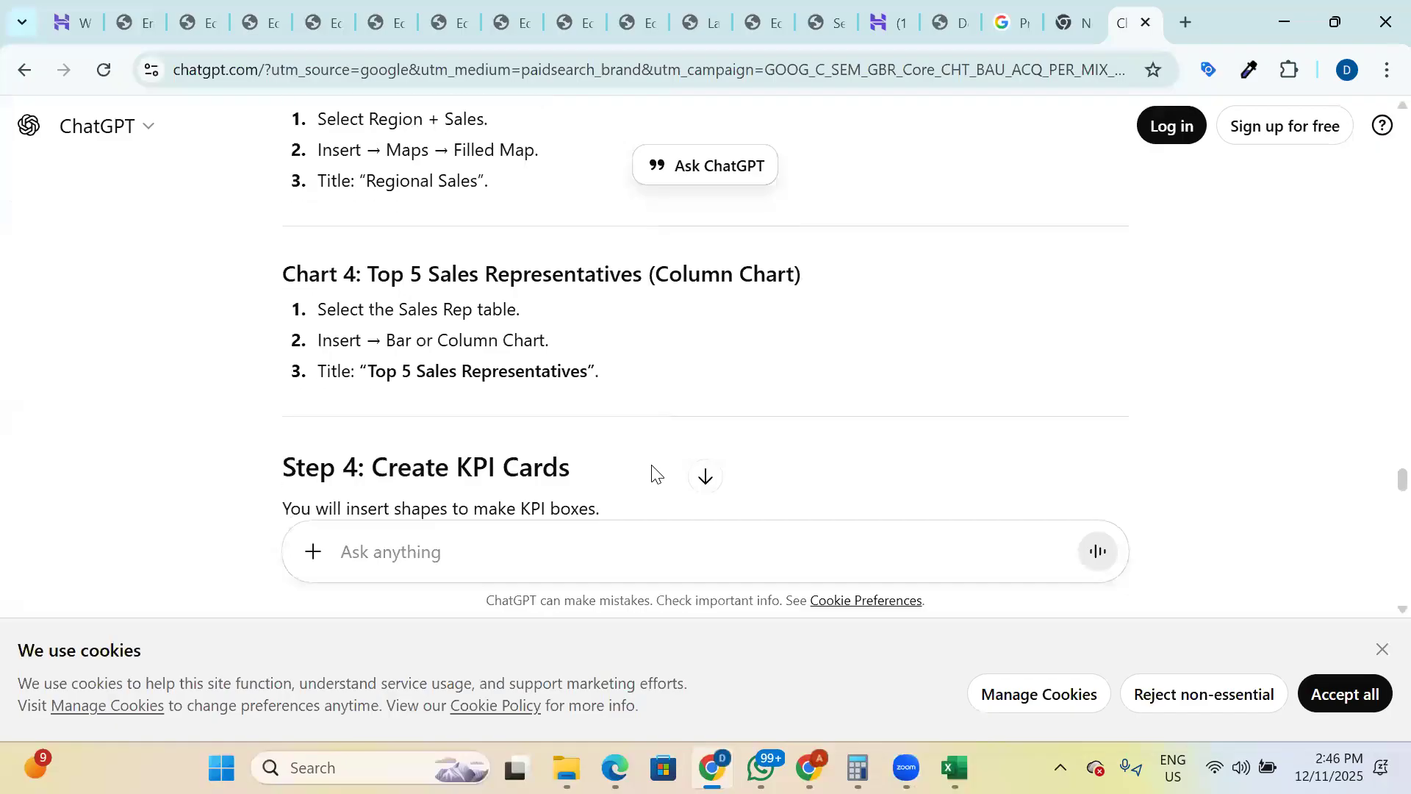
pyautogui.scroll(-4, 651, 472)
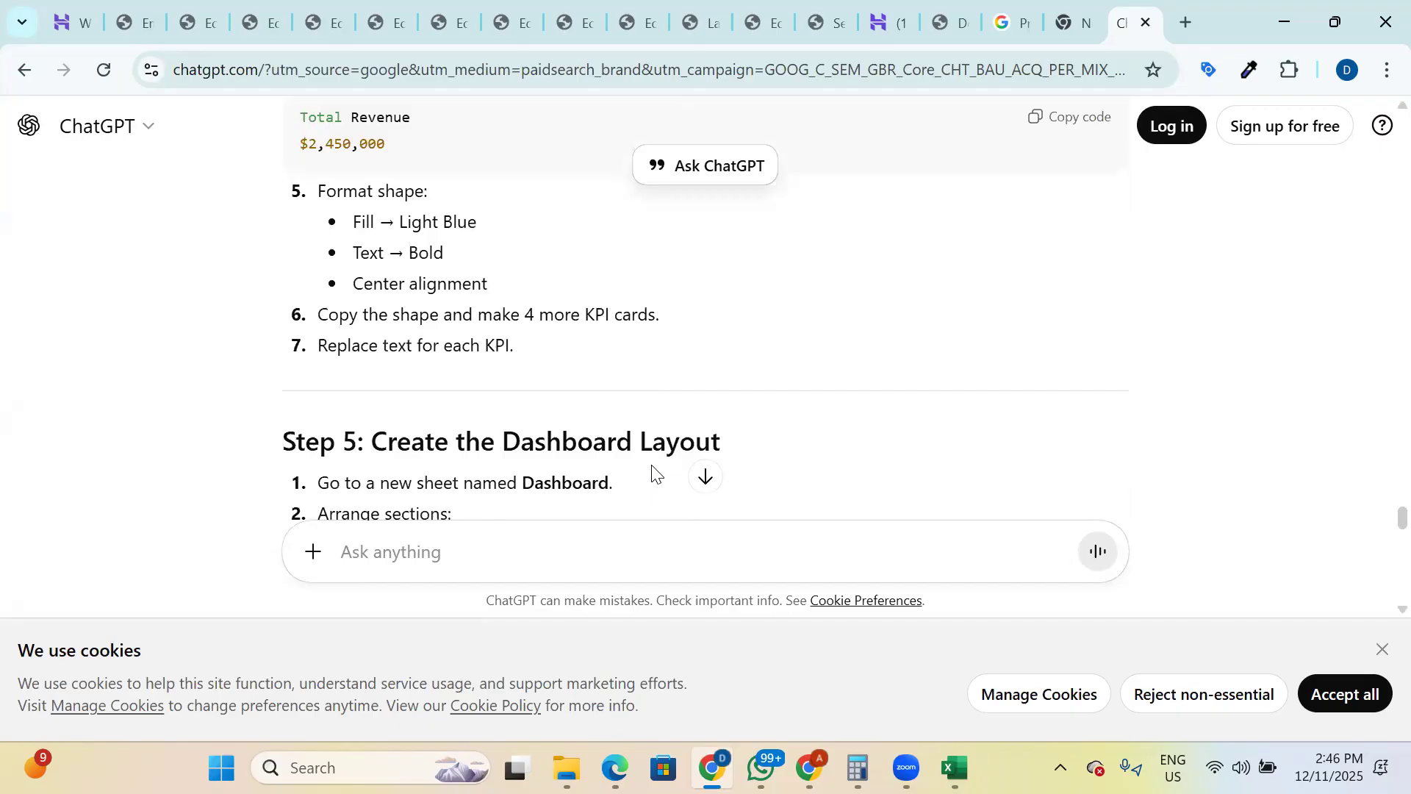
pyautogui.scroll(-4, 652, 472)
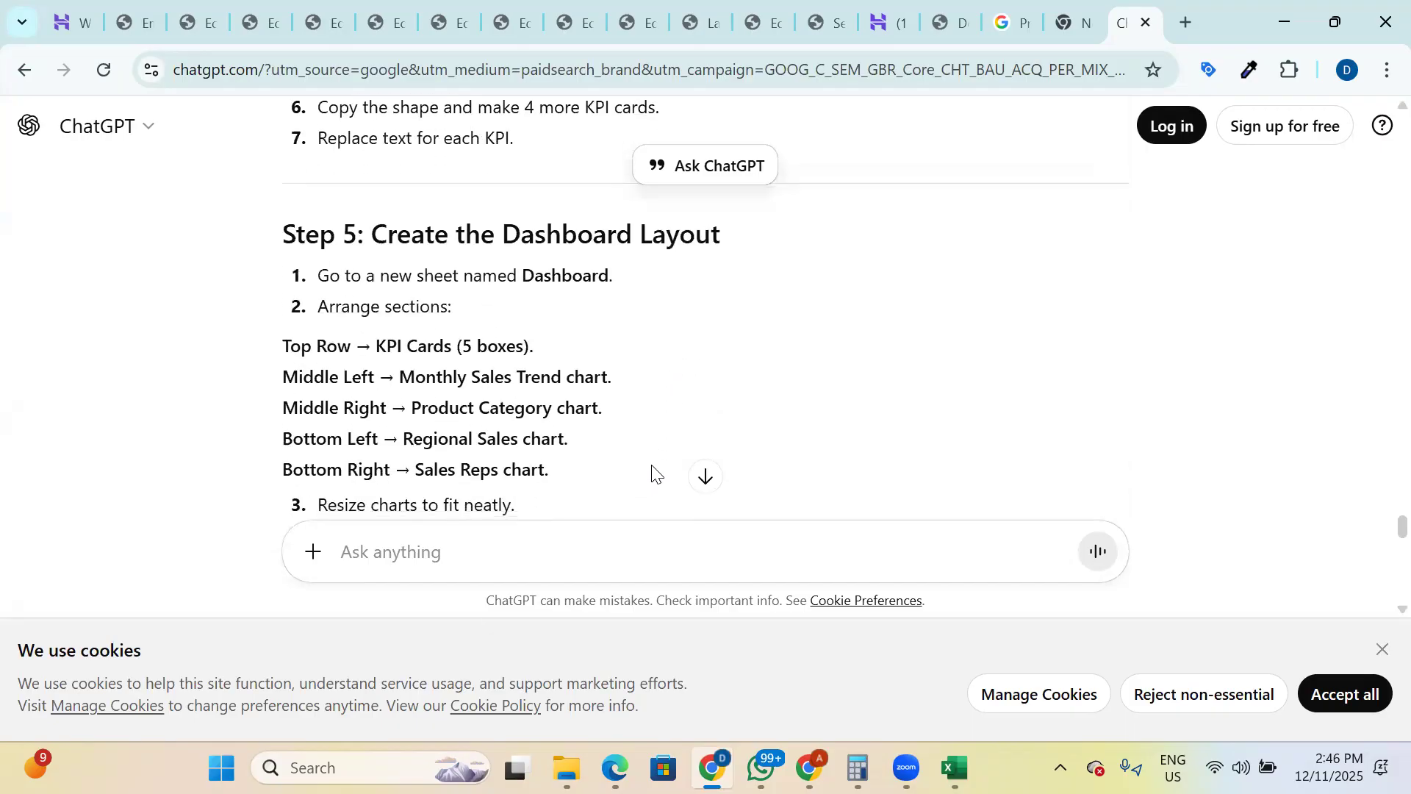
pyautogui.scroll(-5, 652, 473)
pyautogui.scroll(-5, 651, 473)
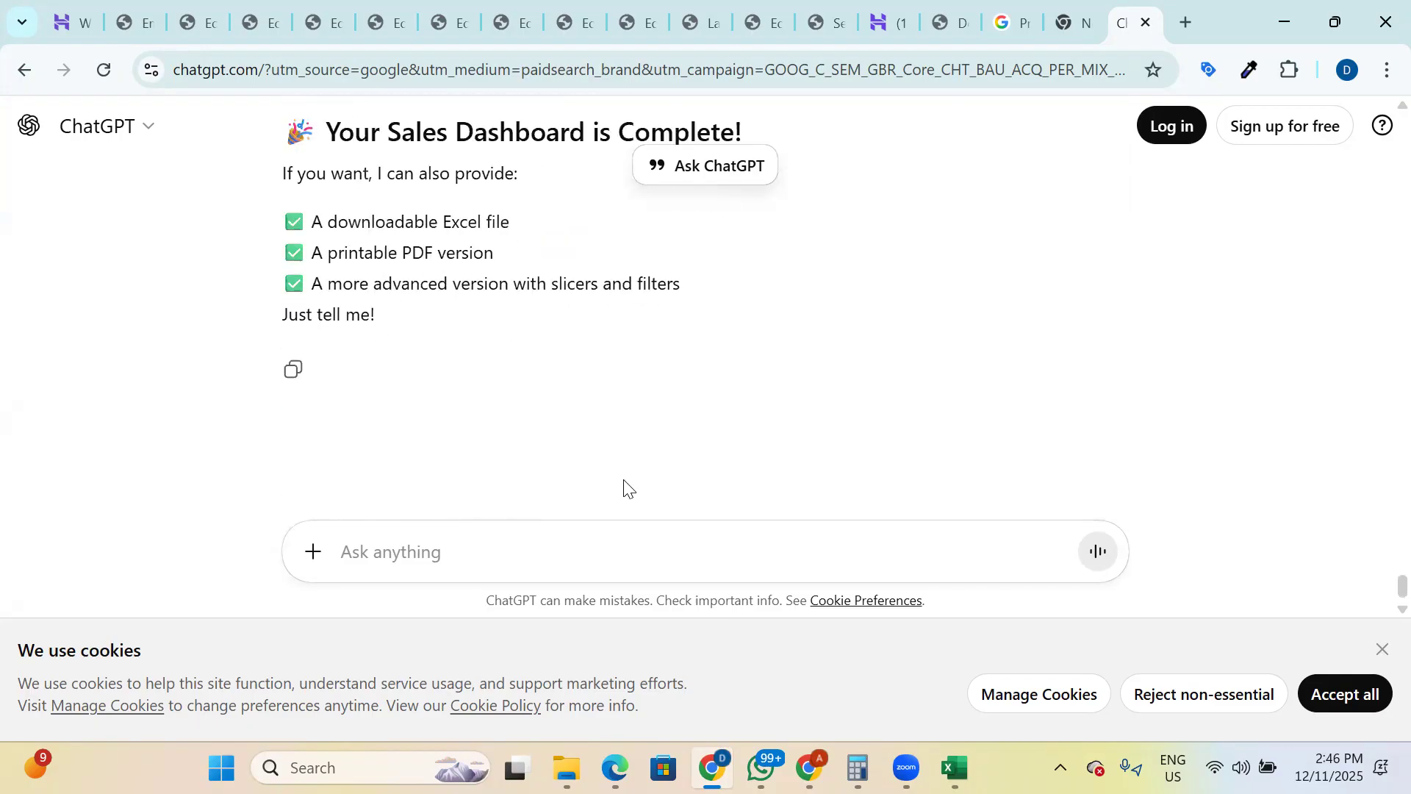
# - Send ChatGPT the prompt "another assignment"
pyautogui.click(551, 548)
pyautogui.write('a')
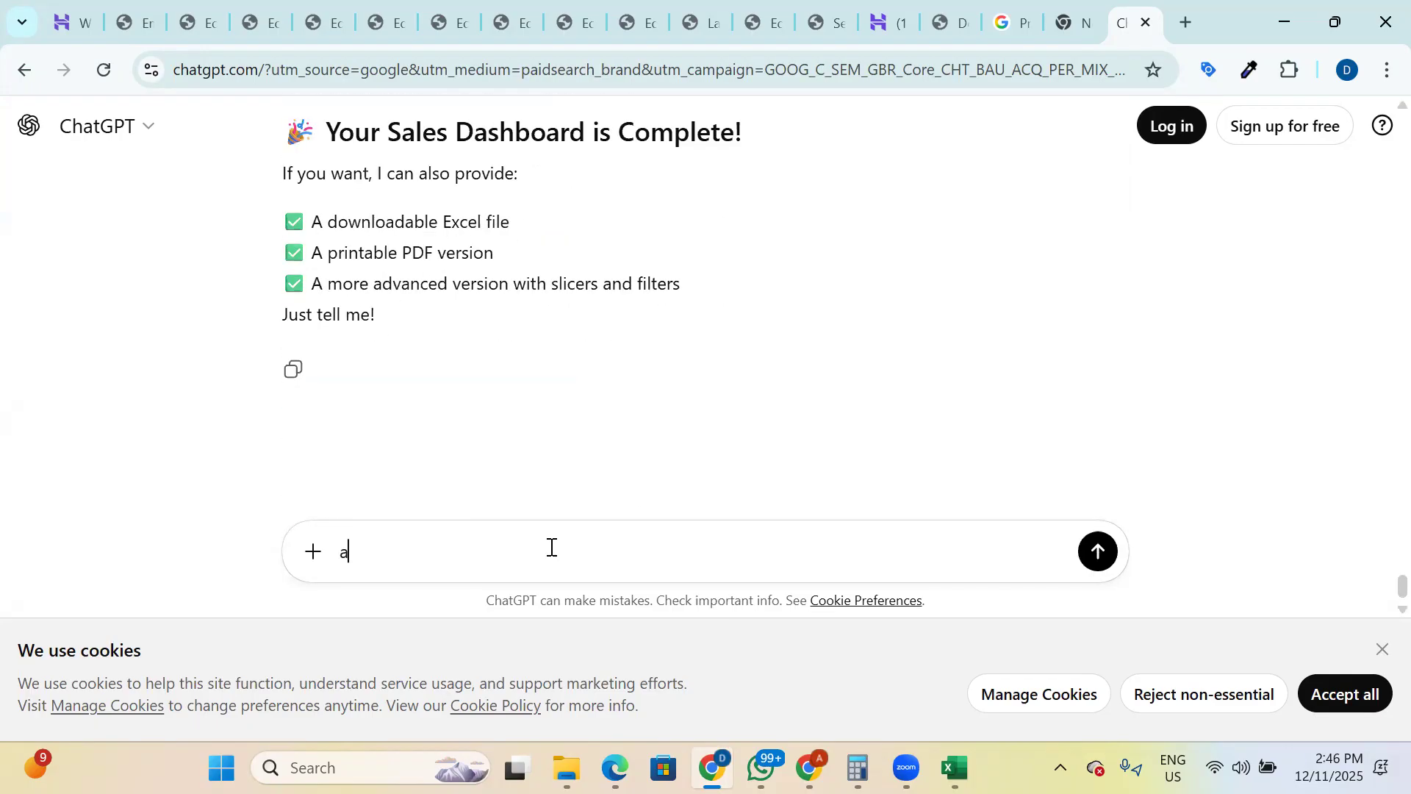
pyautogui.write('nother assignment')
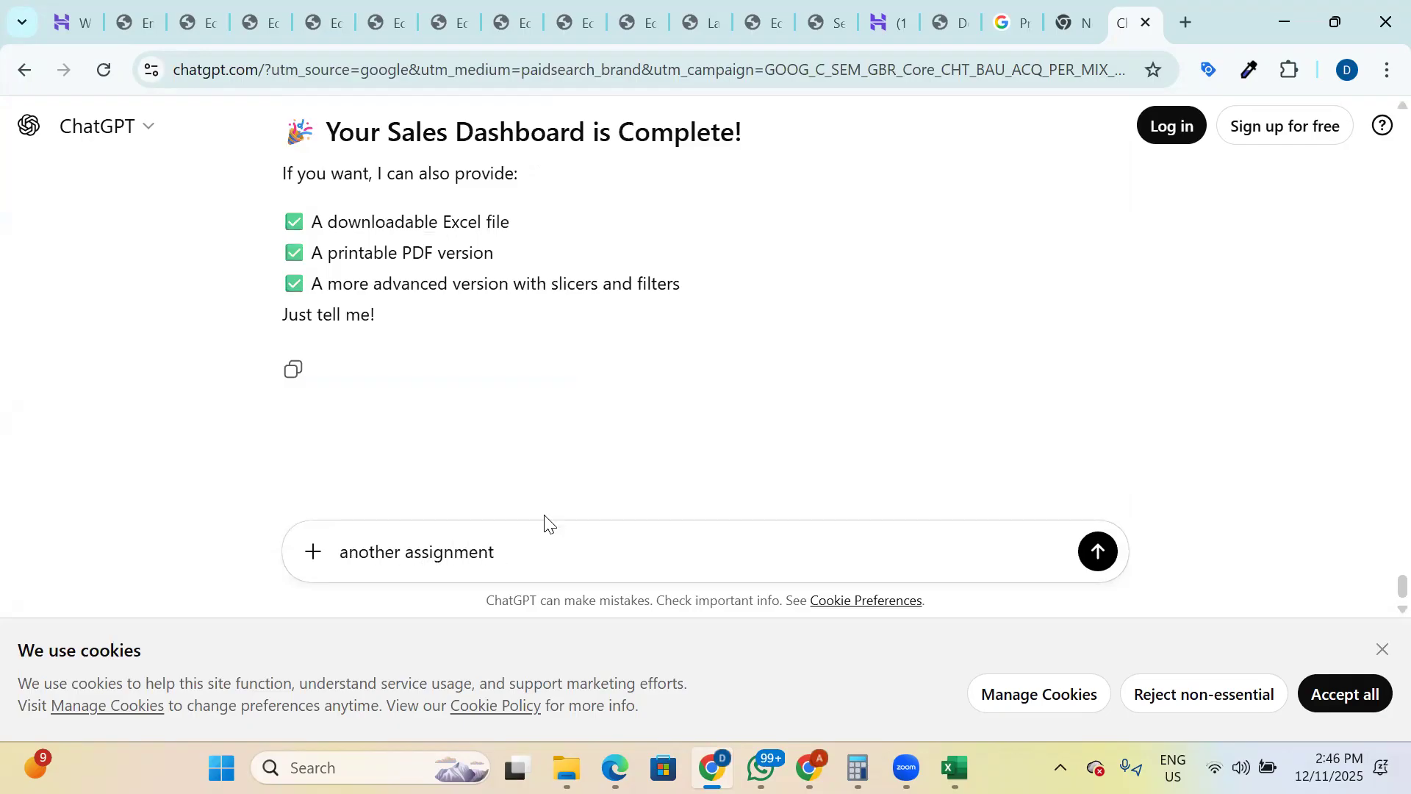
pyautogui.press('Return')
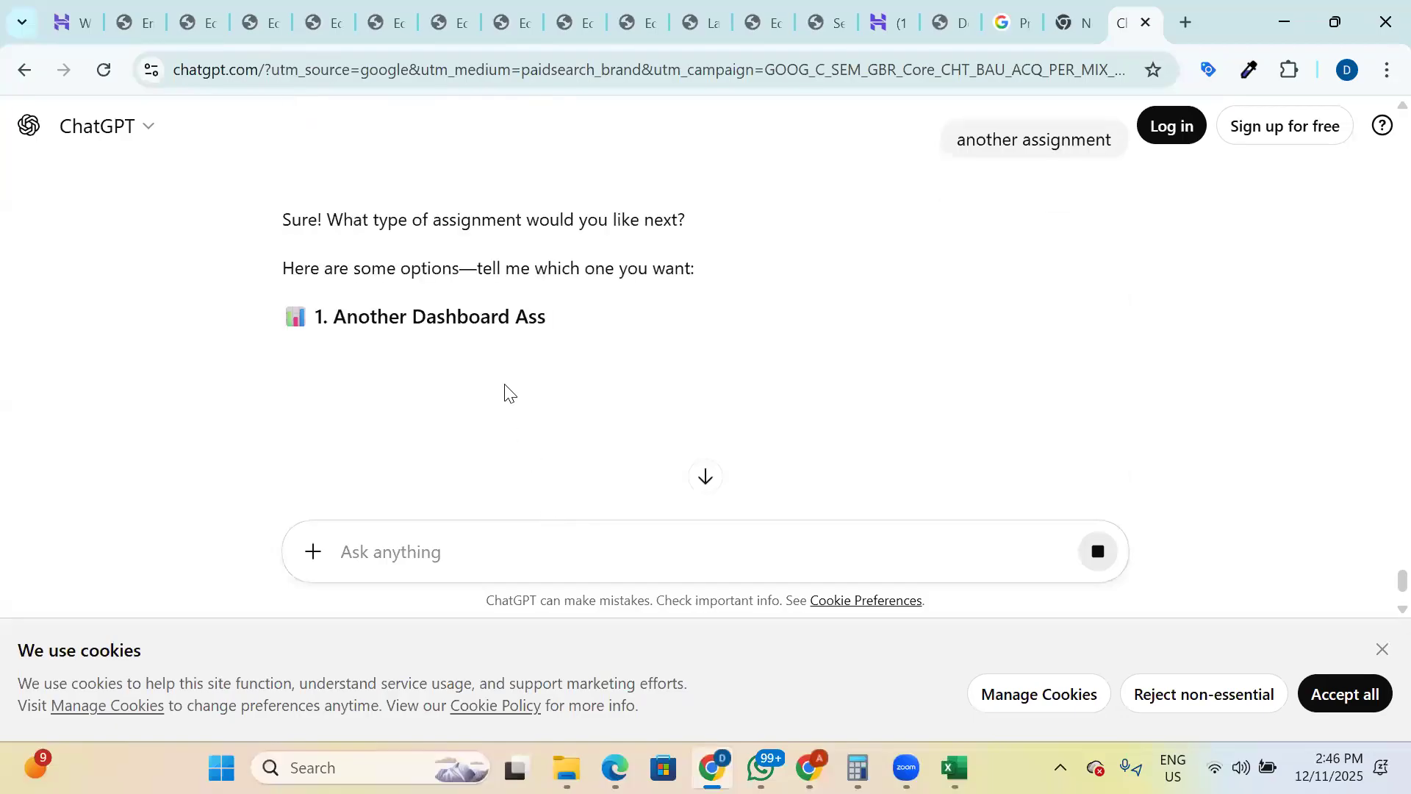
# - Read the suggested assignment types and send the follow-up prompt "with example dataset"
pyautogui.scroll(-2, 505, 390)
pyautogui.scroll(-4, 505, 389)
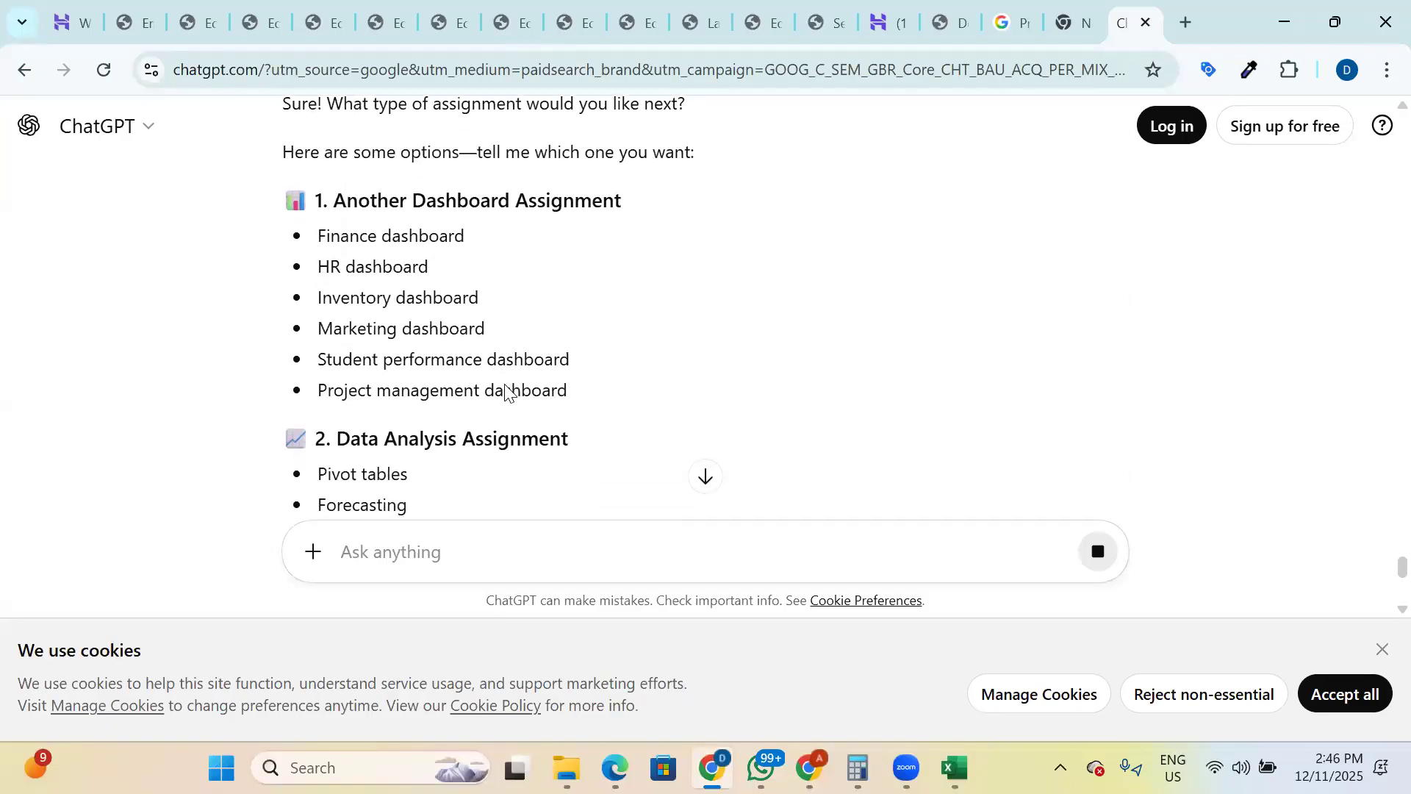
pyautogui.scroll(-8, 505, 386)
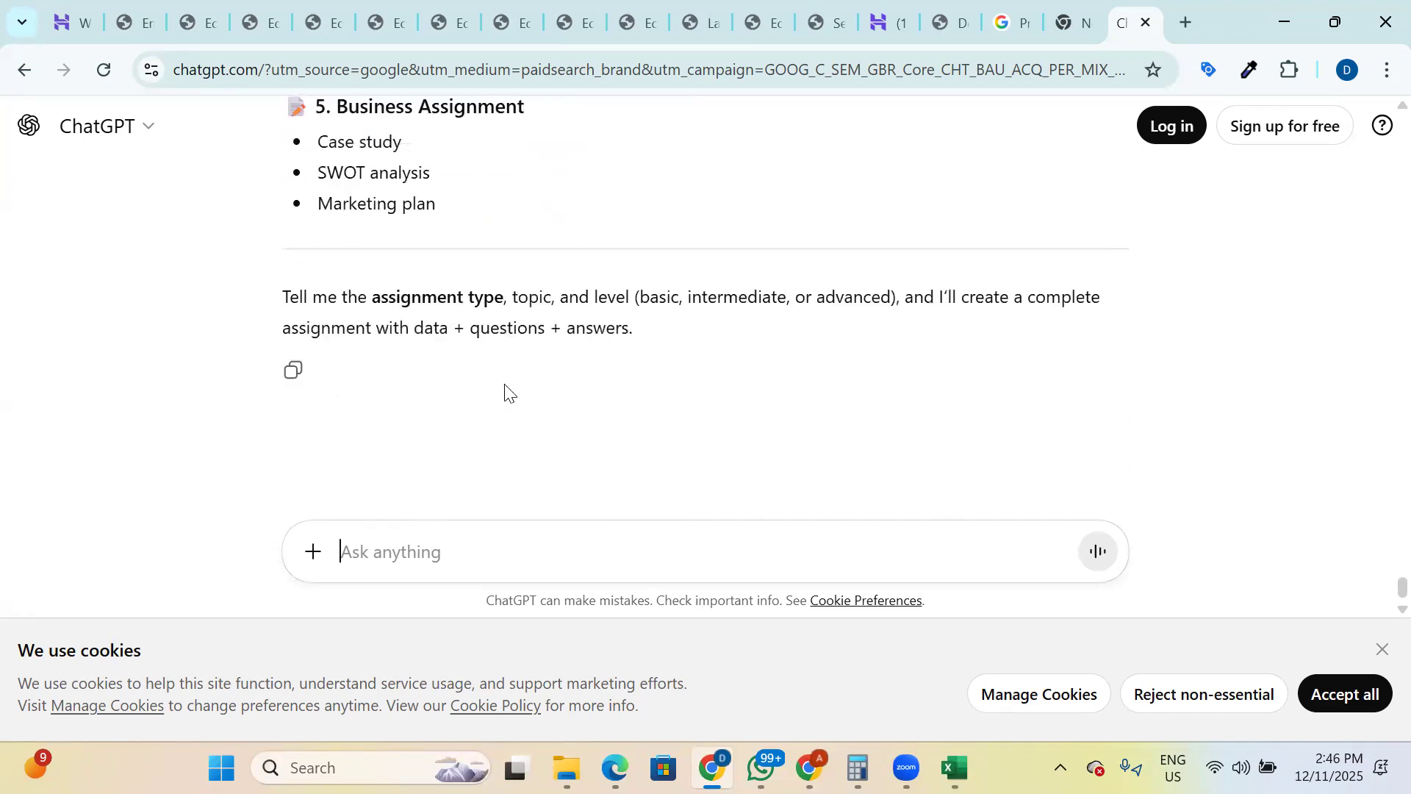
pyautogui.write('with')
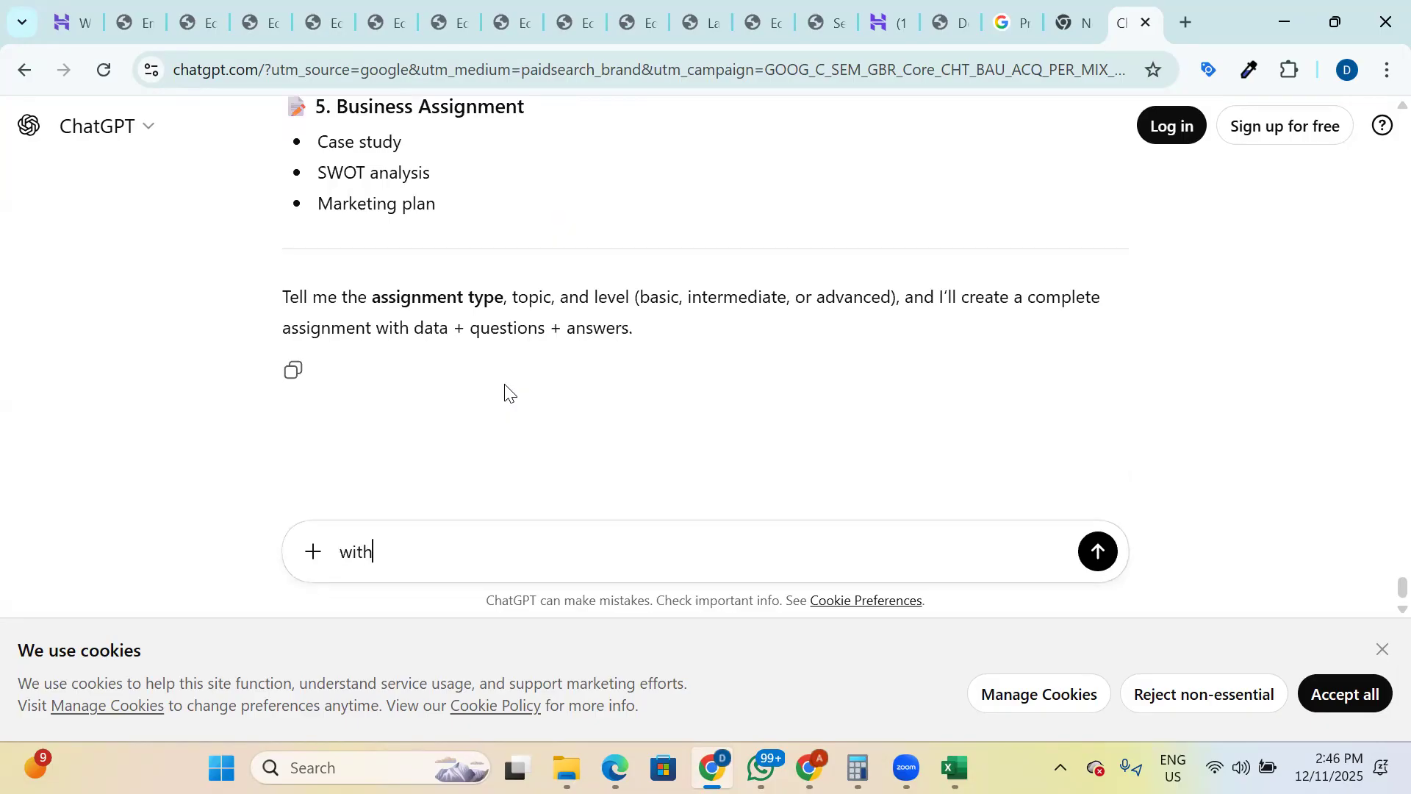
pyautogui.write(' example dataset')
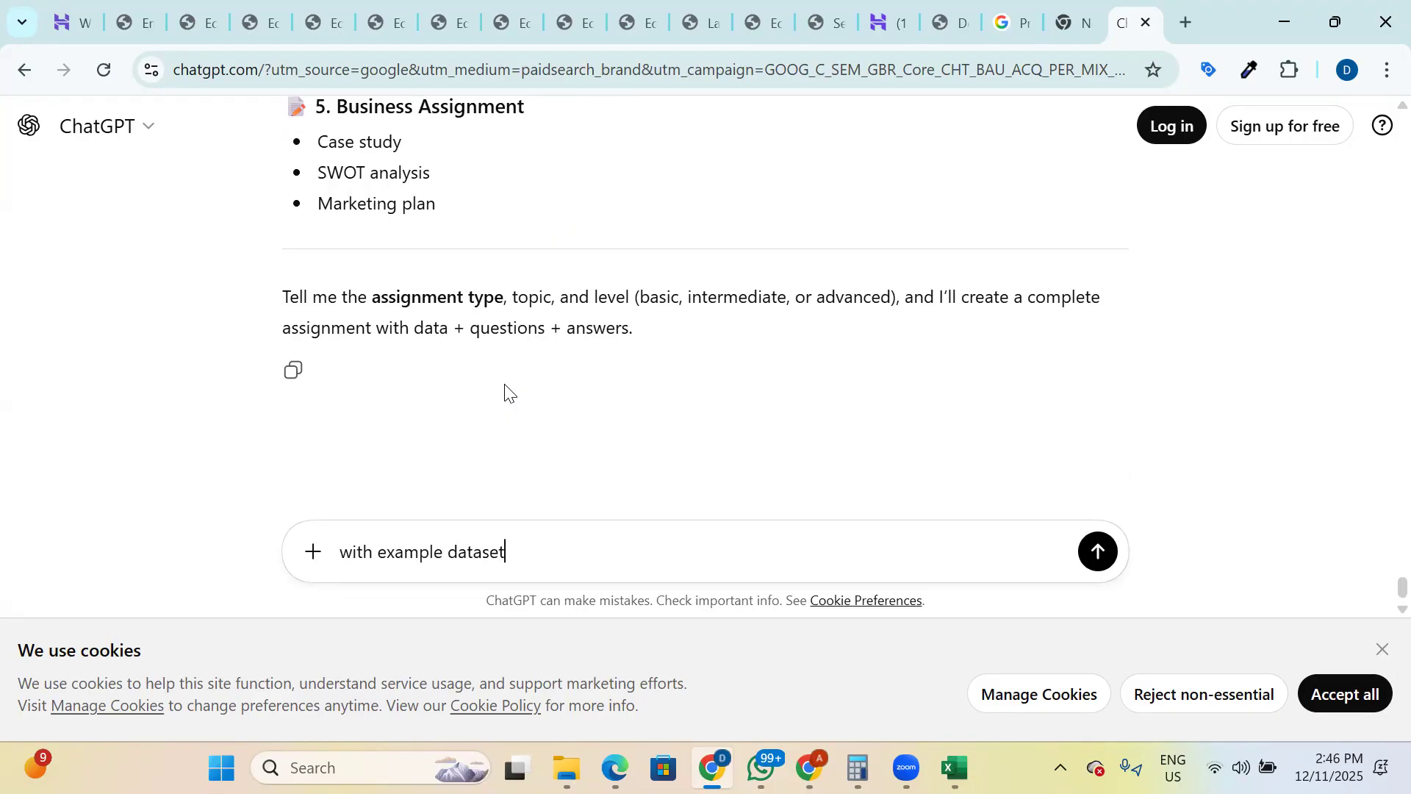
pyautogui.press('Return')
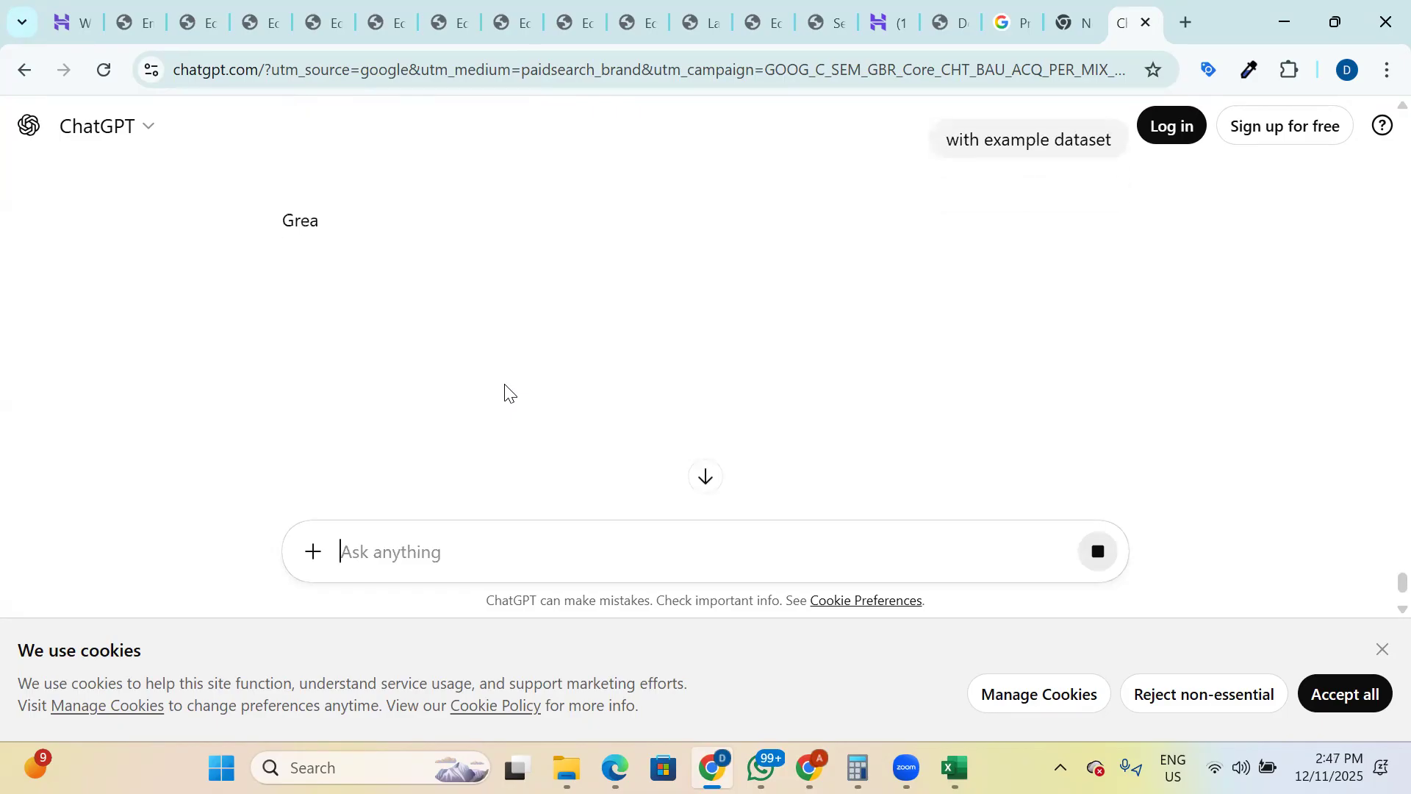
# - Examine the HR Employee Performance Dashboard assignment, including its Employee_Data example dataset and the required KPI tasks
pyautogui.scroll(-2, 505, 389)
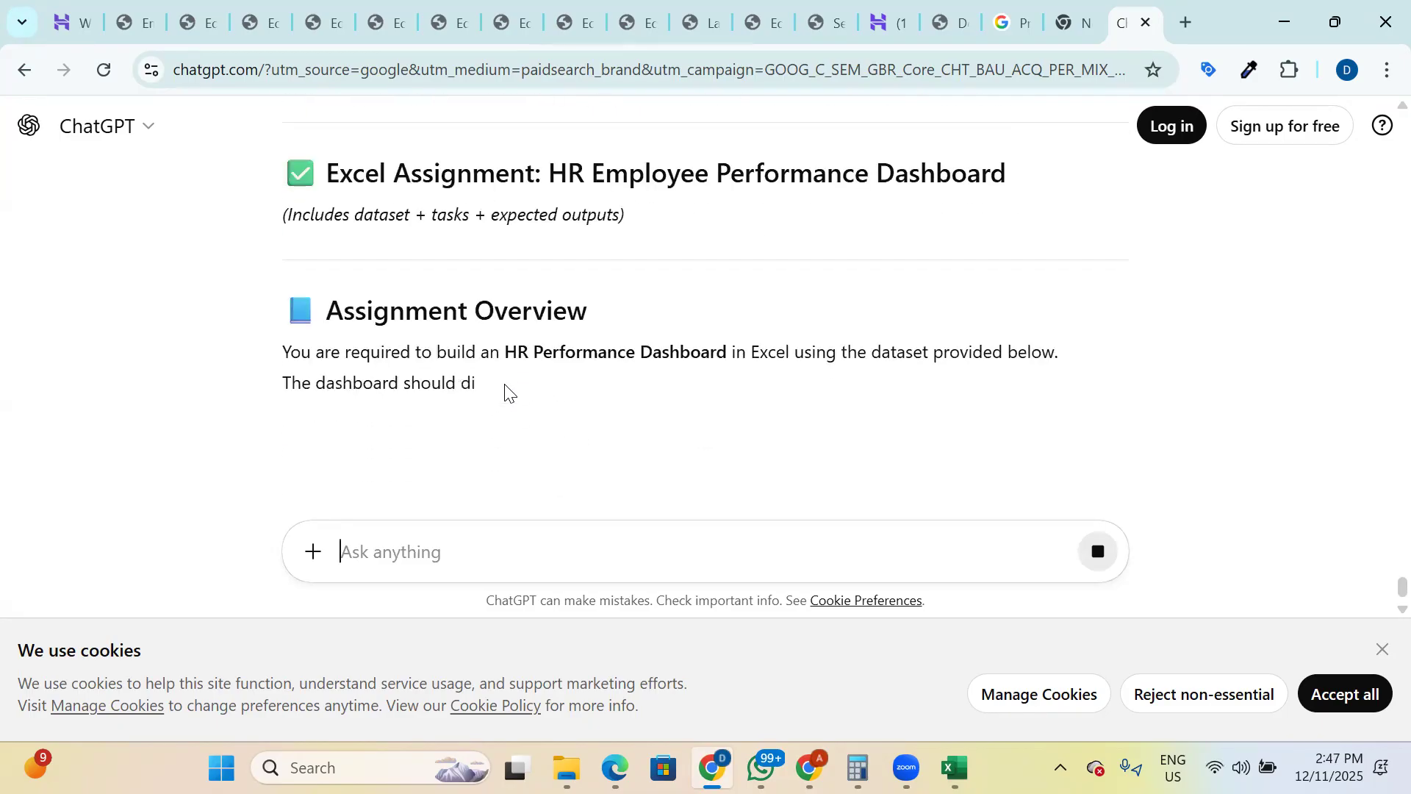
pyautogui.scroll(-5, 506, 385)
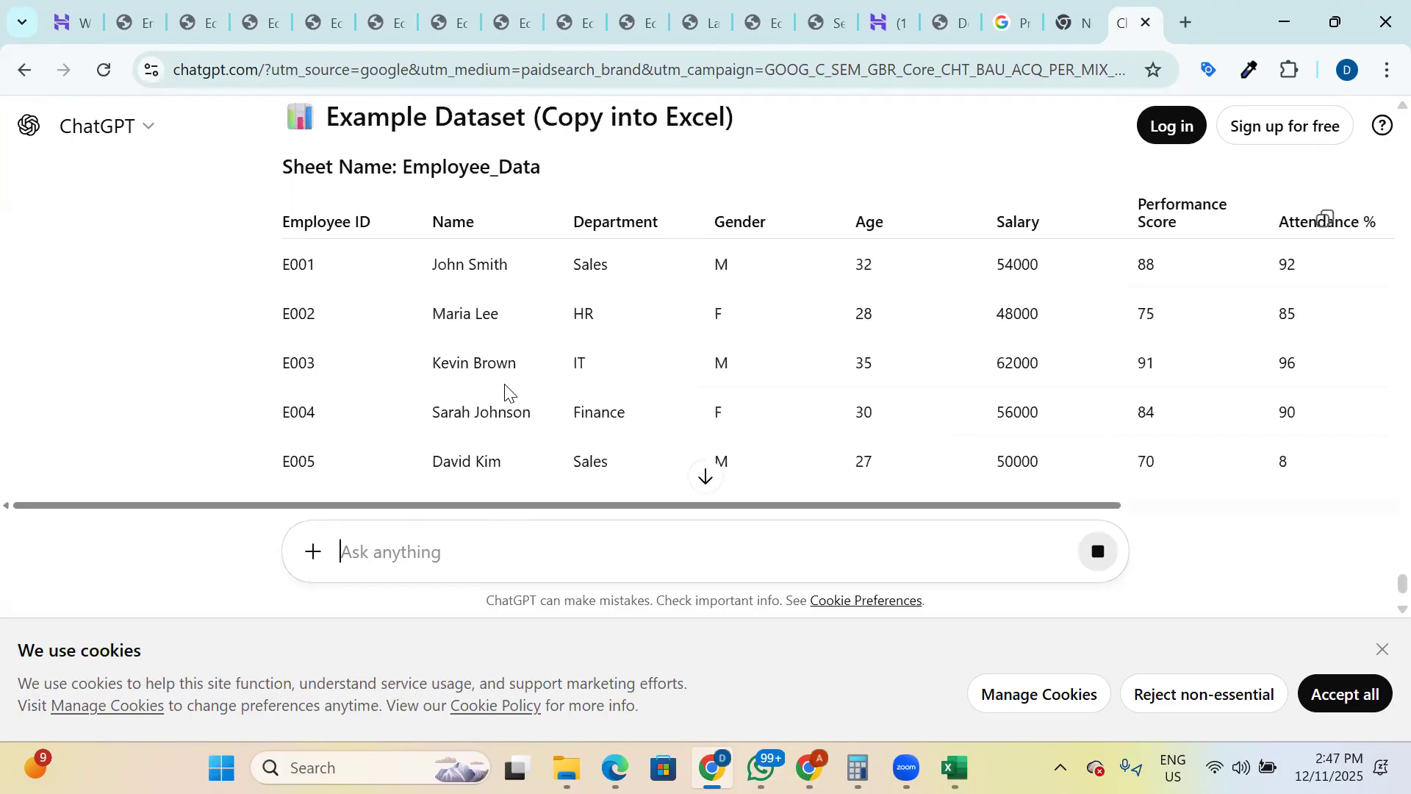
pyautogui.scroll(-2, 506, 385)
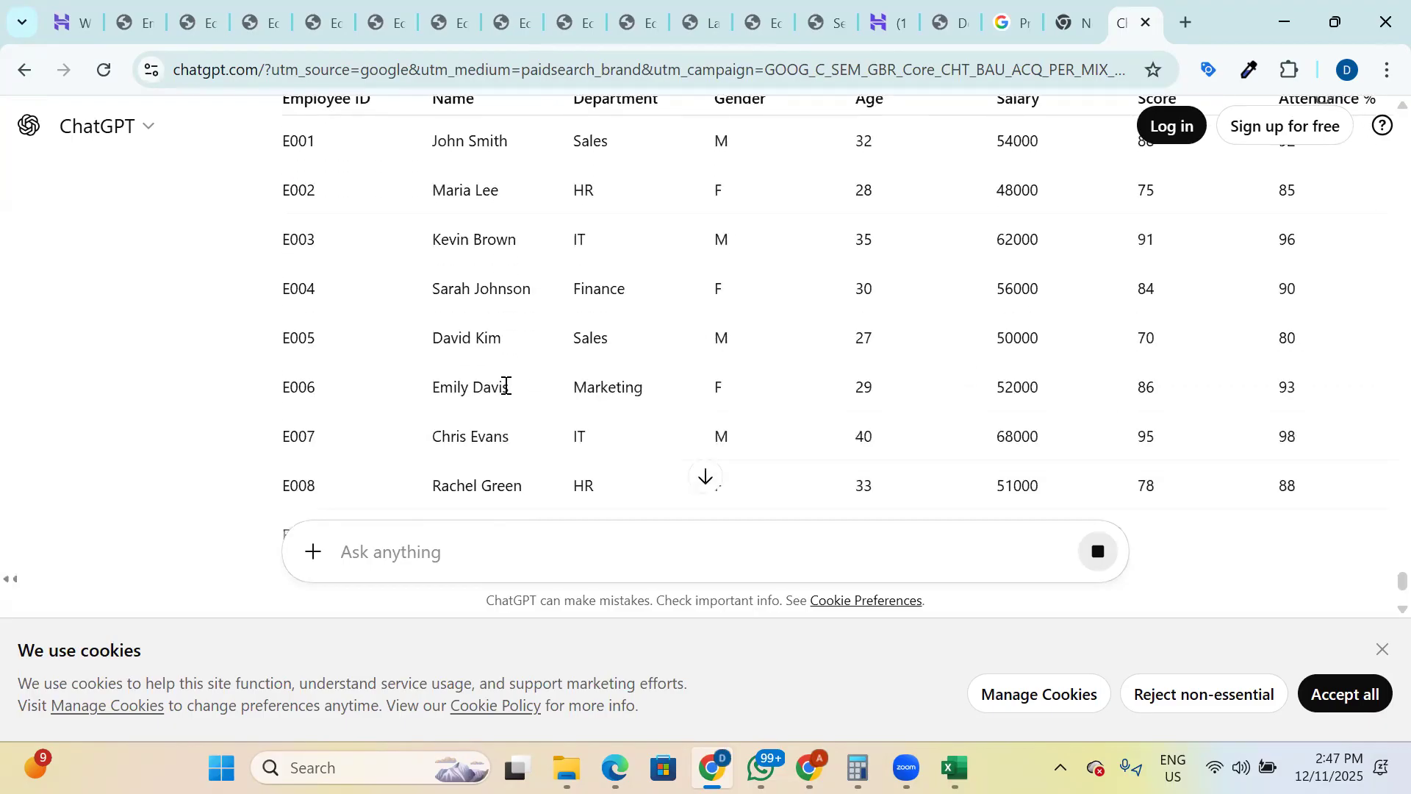
pyautogui.scroll(-2, 506, 387)
pyautogui.scroll(-4, 506, 388)
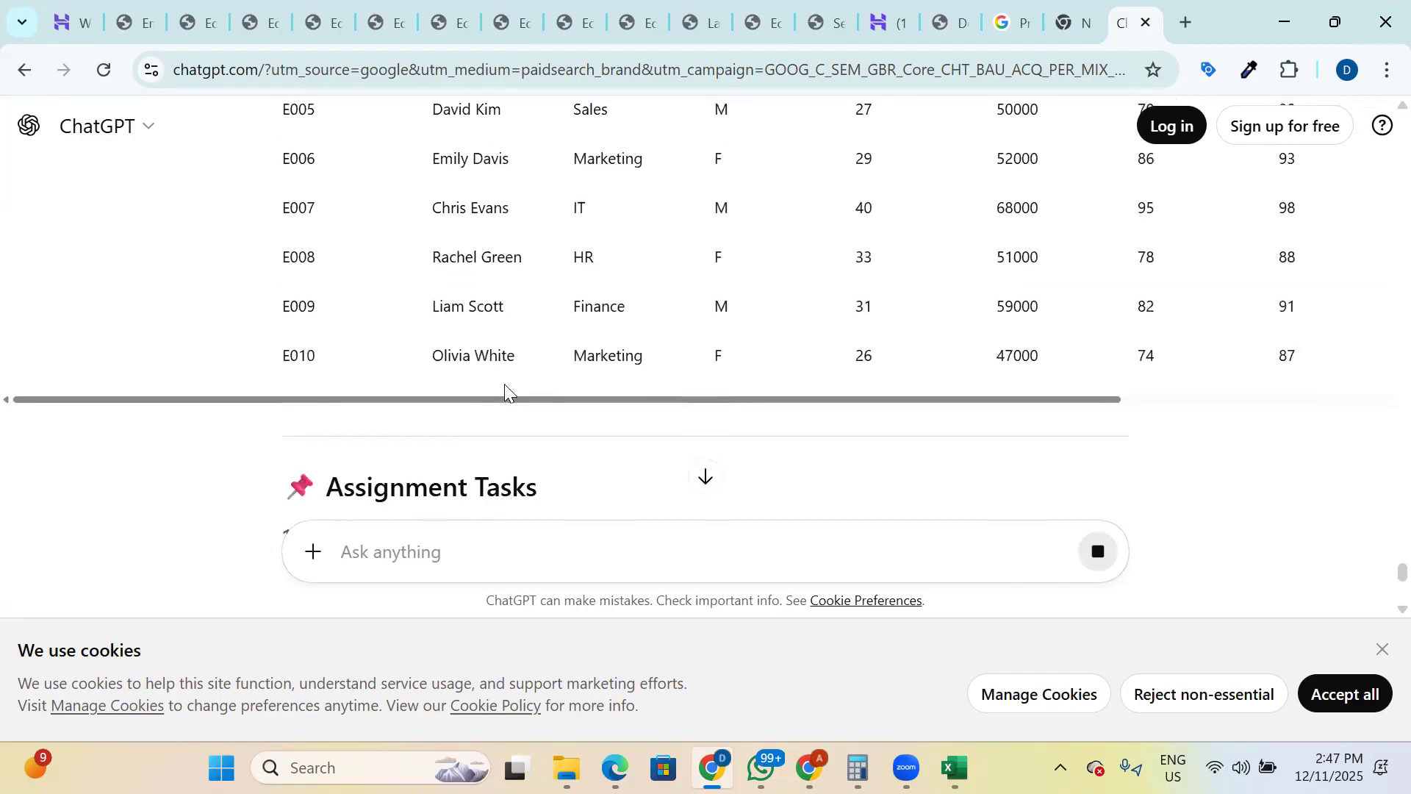
pyautogui.scroll(8, 506, 385)
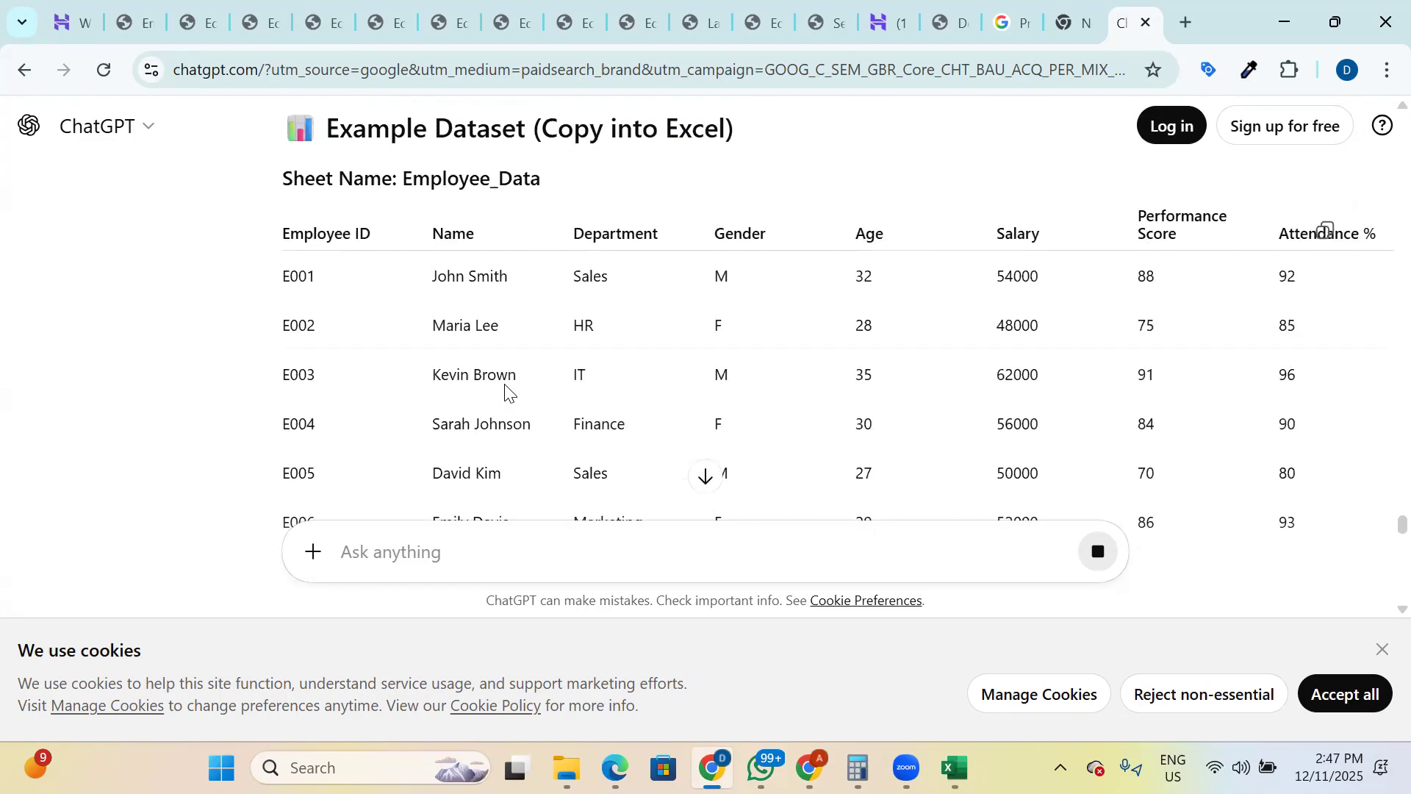
pyautogui.scroll(-1, 506, 388)
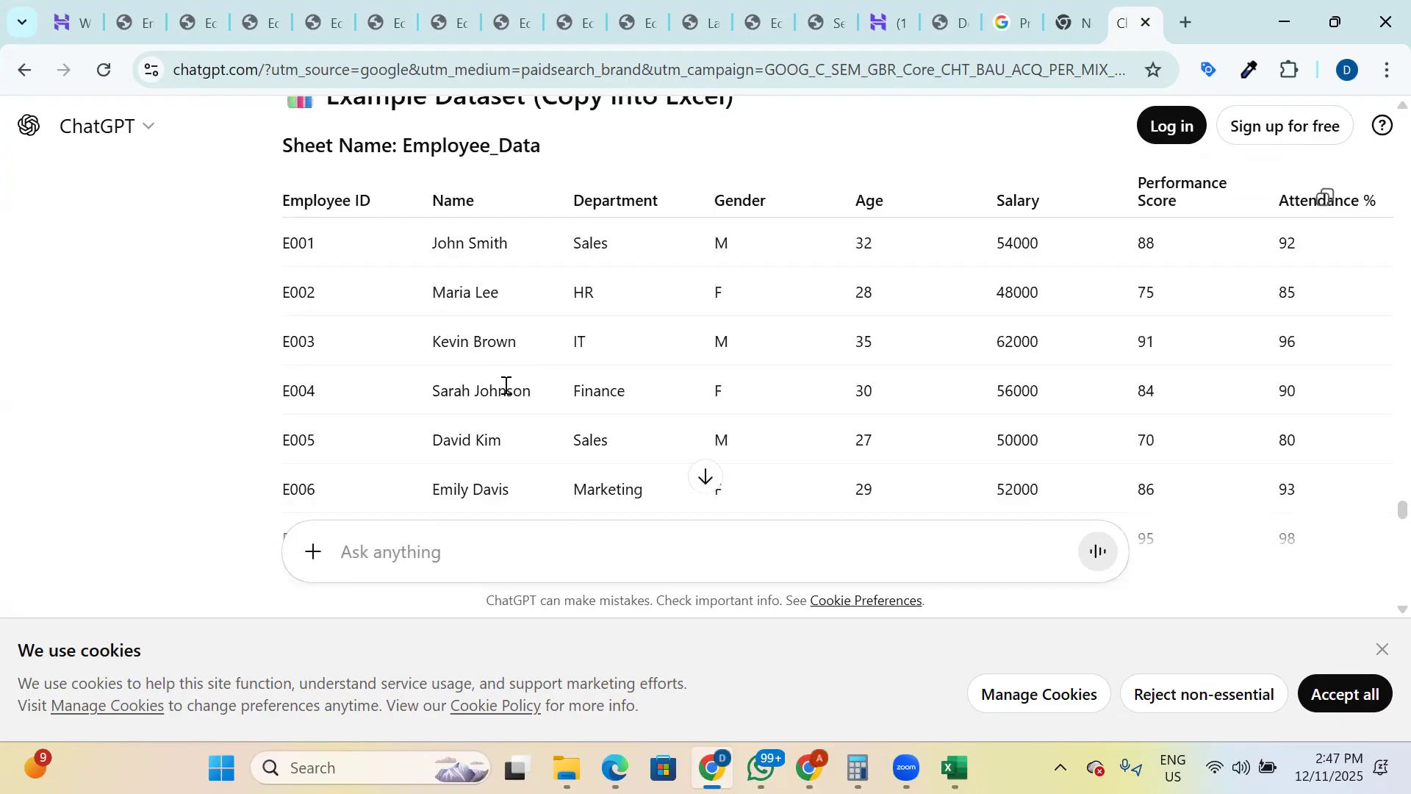
pyautogui.scroll(1, 434, 245)
pyautogui.scroll(-1, 435, 249)
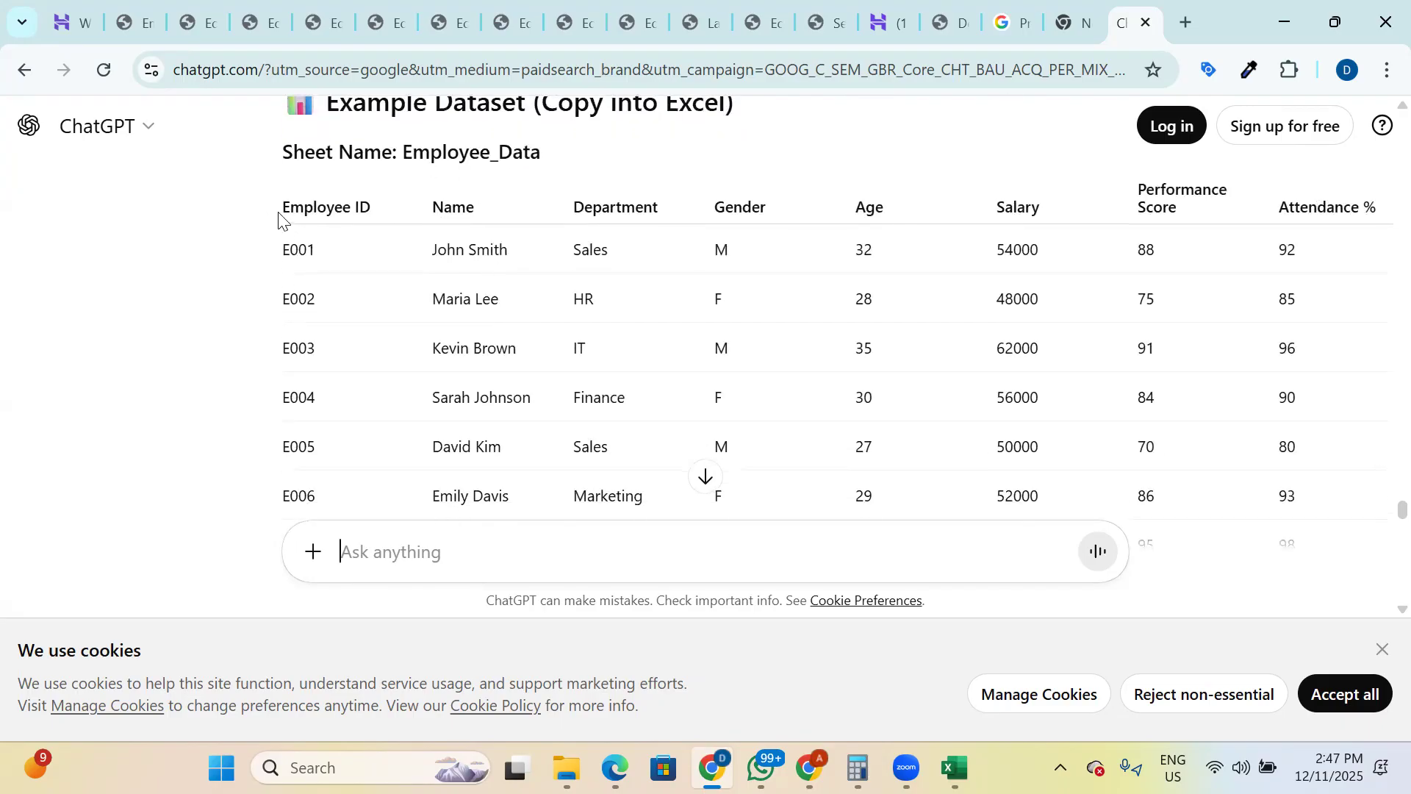
pyautogui.scroll(-1, 281, 212)
pyautogui.scroll(-10, 282, 212)
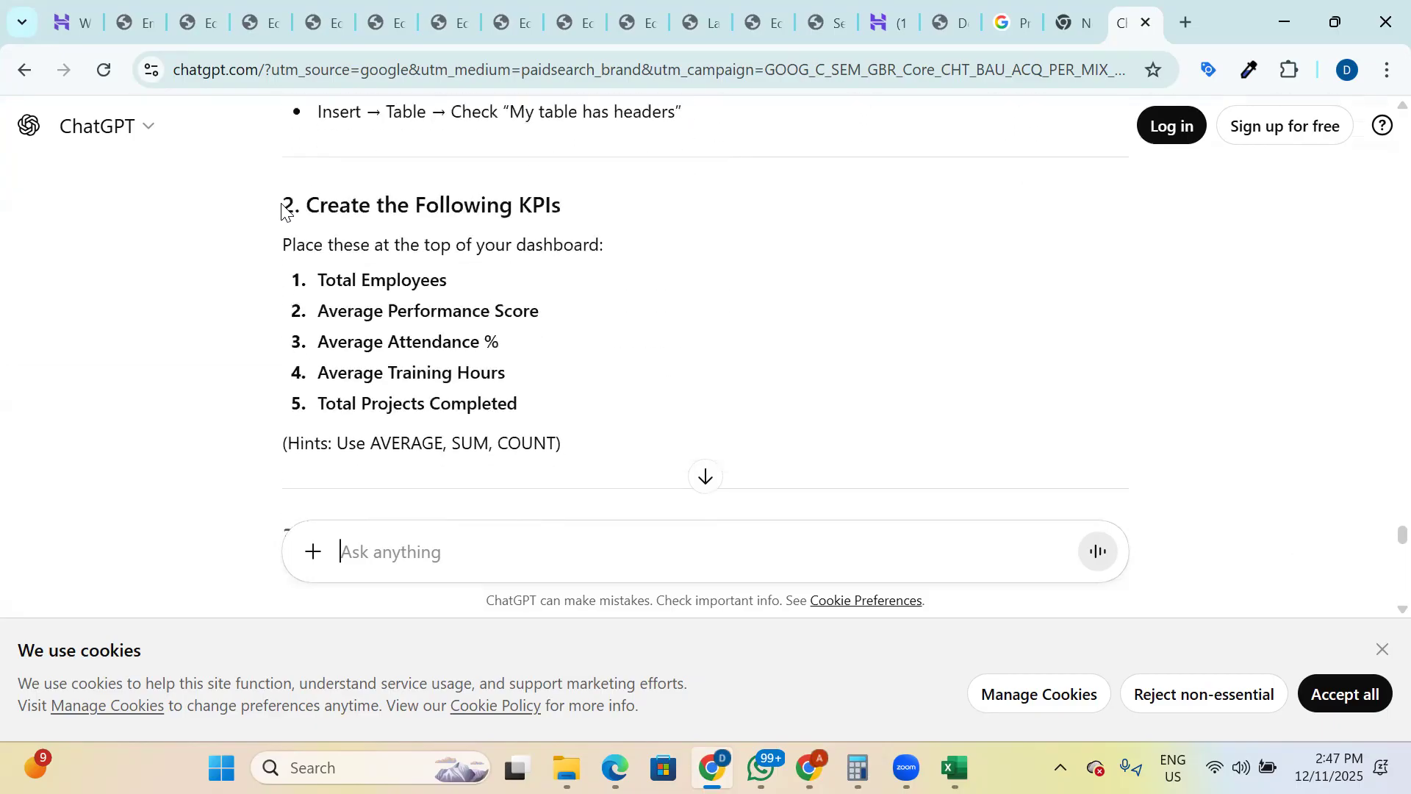
# - Look over the chart tasks, then copy the Employee_Data example dataset table from the ChatGPT answer
pyautogui.scroll(-2, 281, 212)
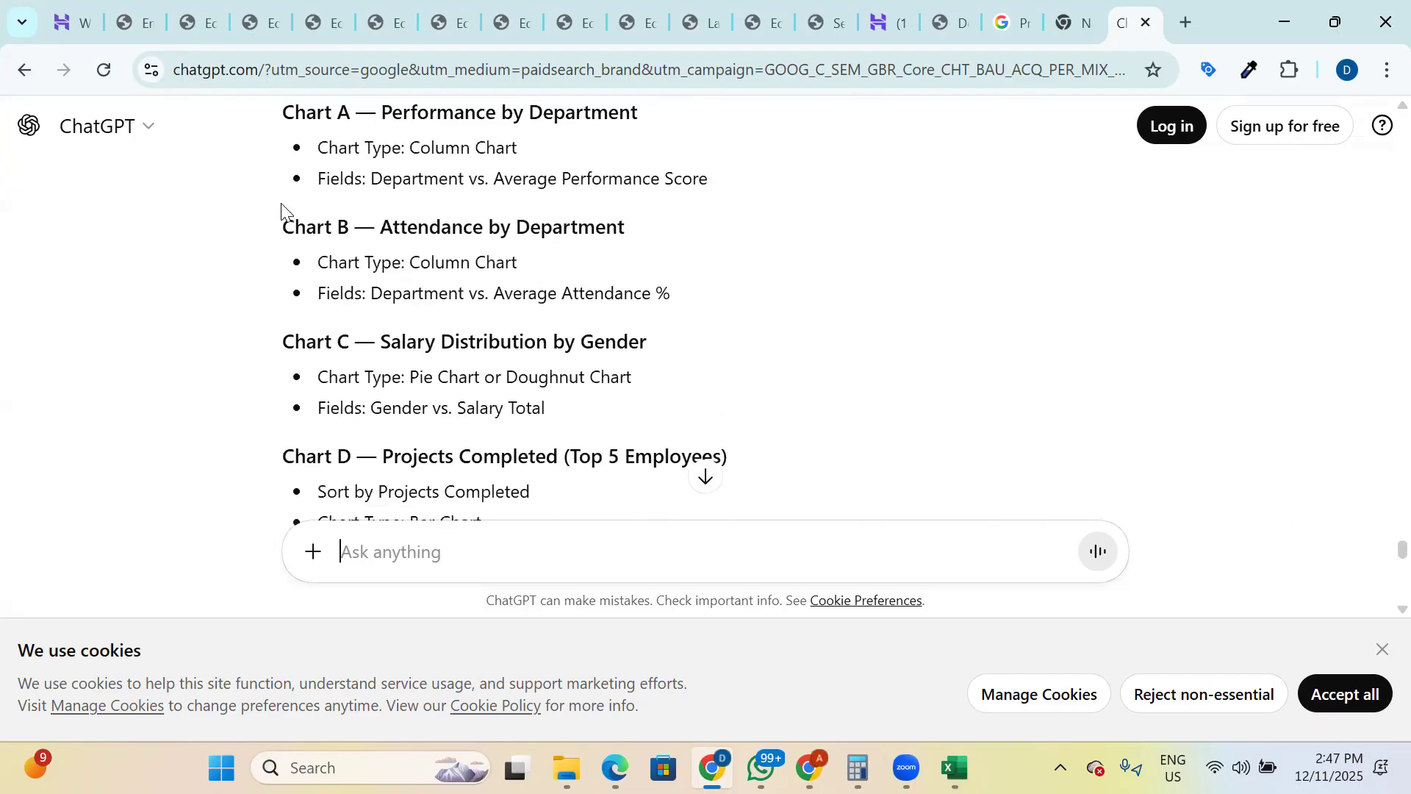
pyautogui.scroll(12, 282, 212)
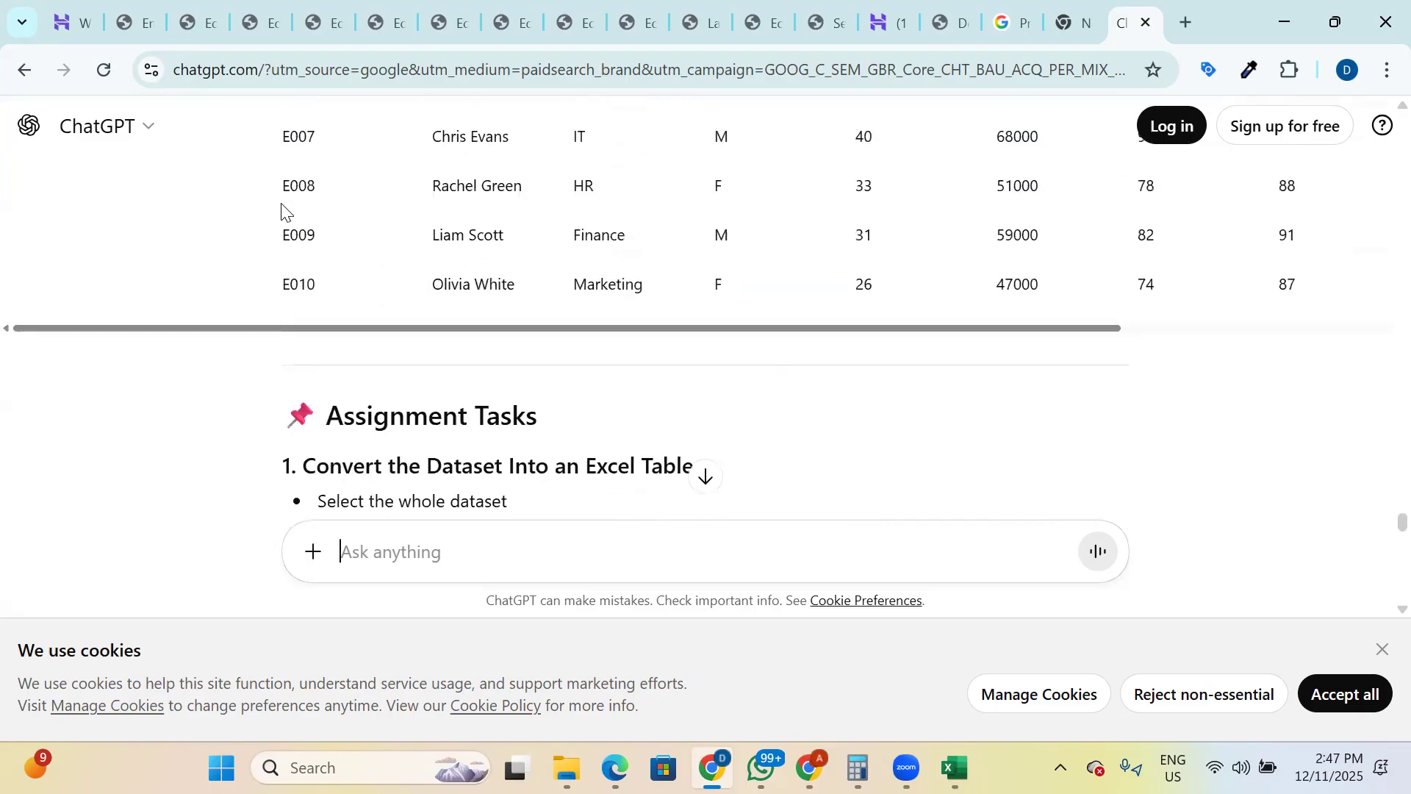
pyautogui.scroll(1, 281, 211)
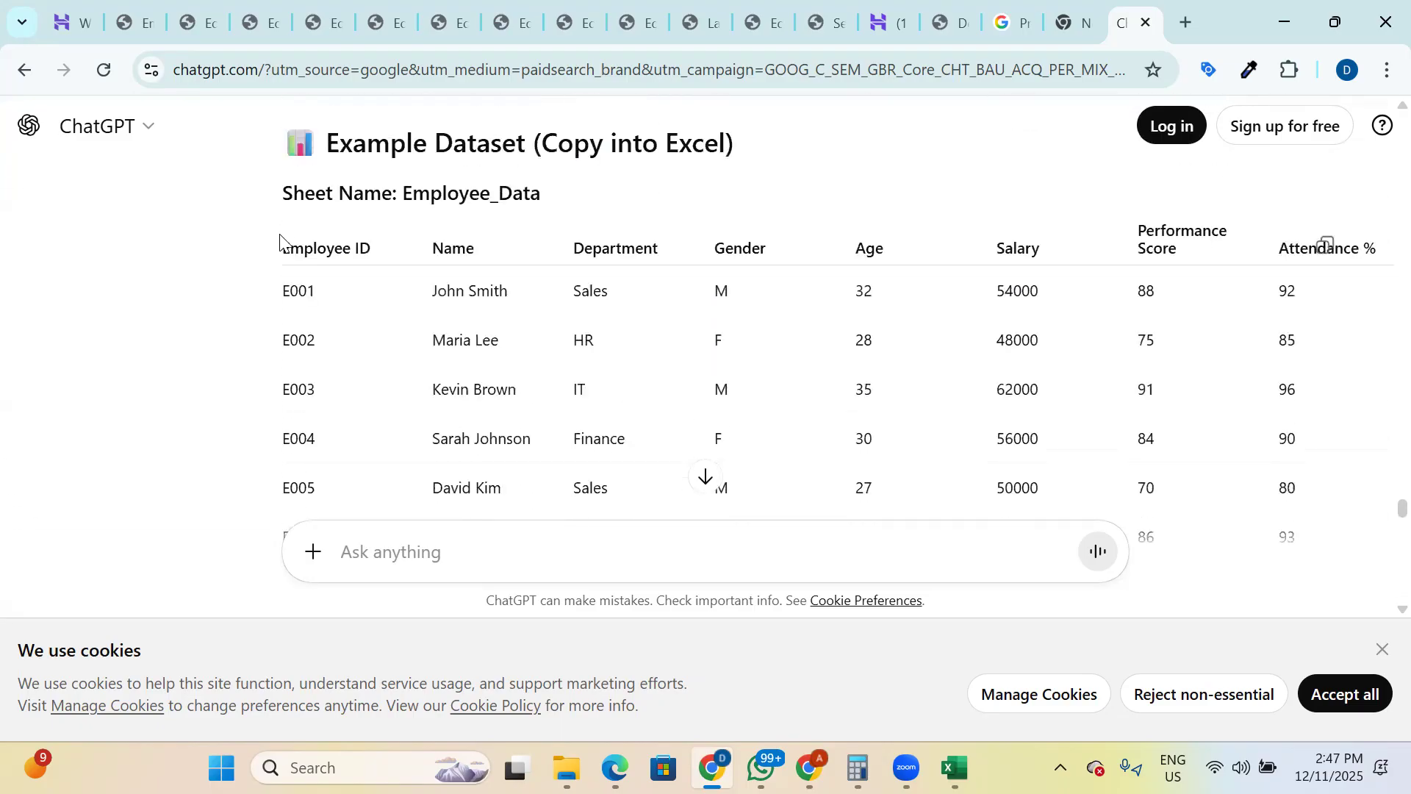
pyautogui.moveTo(279, 260); pyautogui.dragTo(1324, 272)
pyautogui.click(1325, 246)
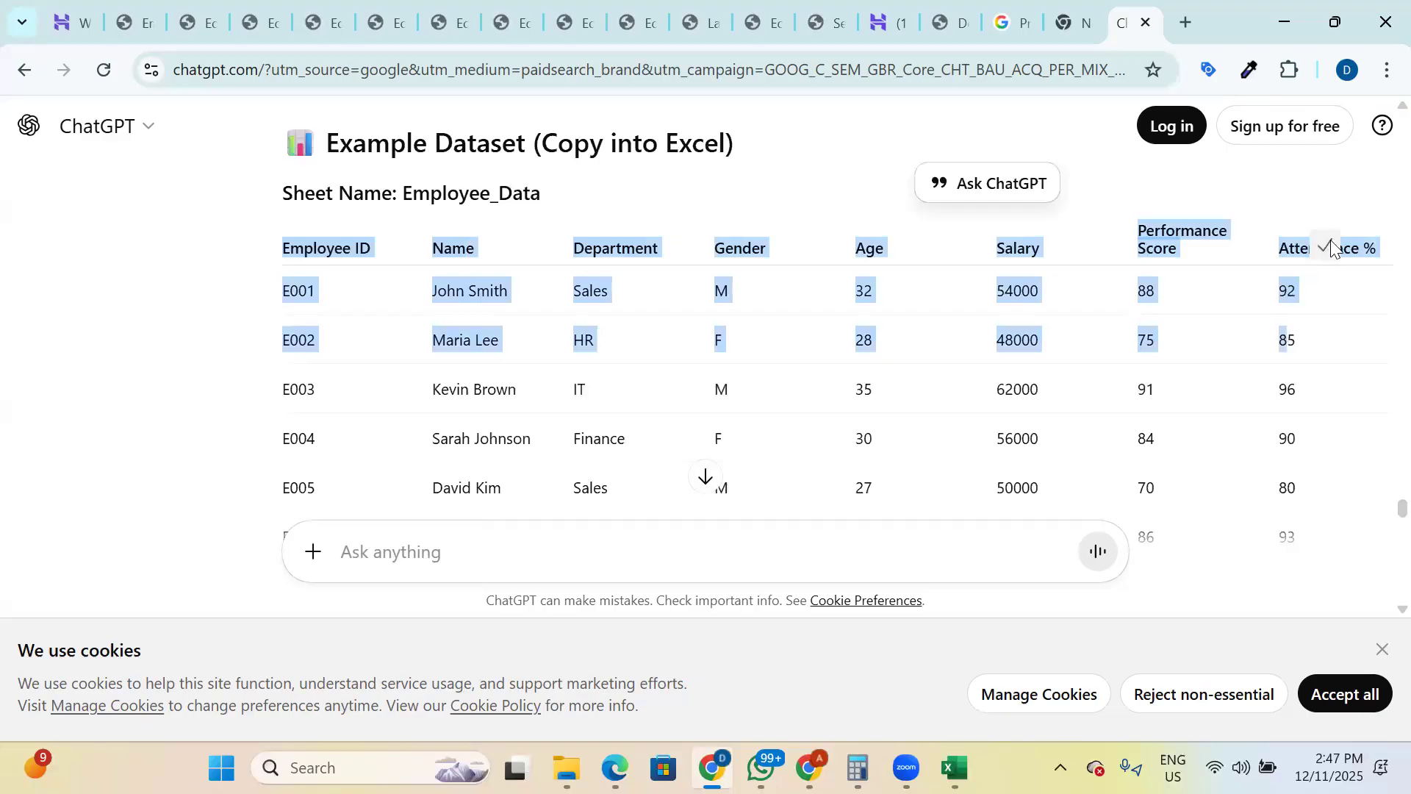
# - Create a blank workbook in Excel and paste the copied employee dataset starting at cell A1
pyautogui.rightClick(955, 768)
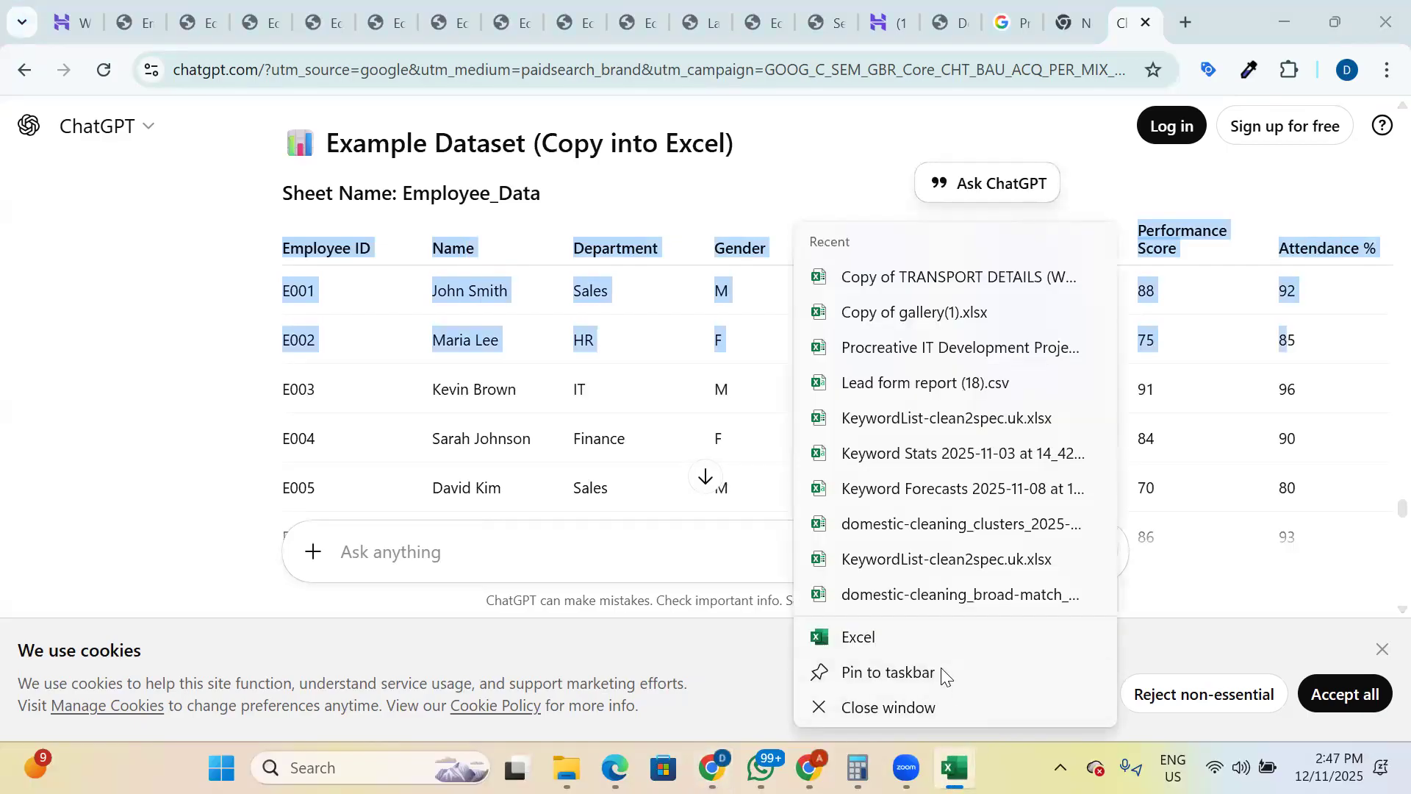
pyautogui.click(946, 675)
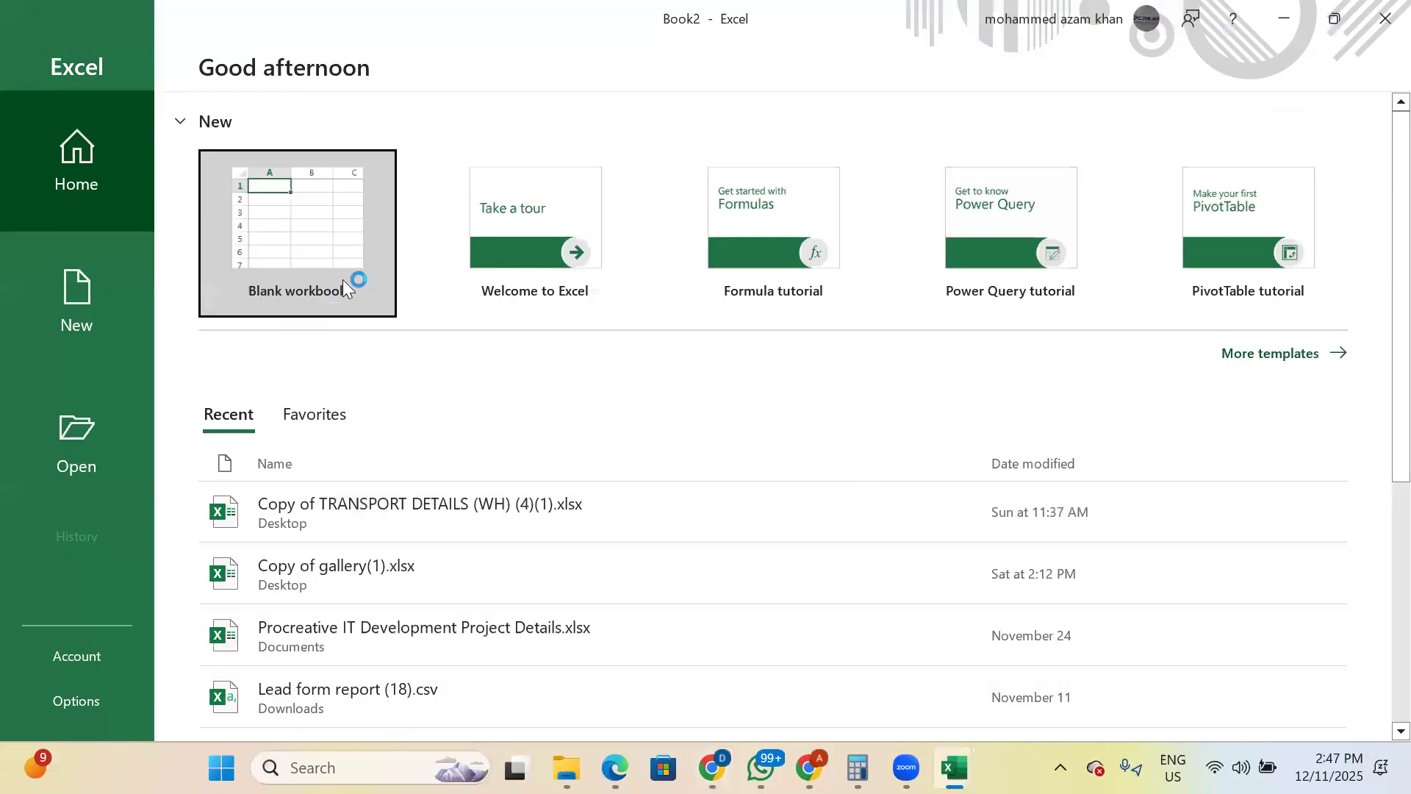
pyautogui.click(344, 281)
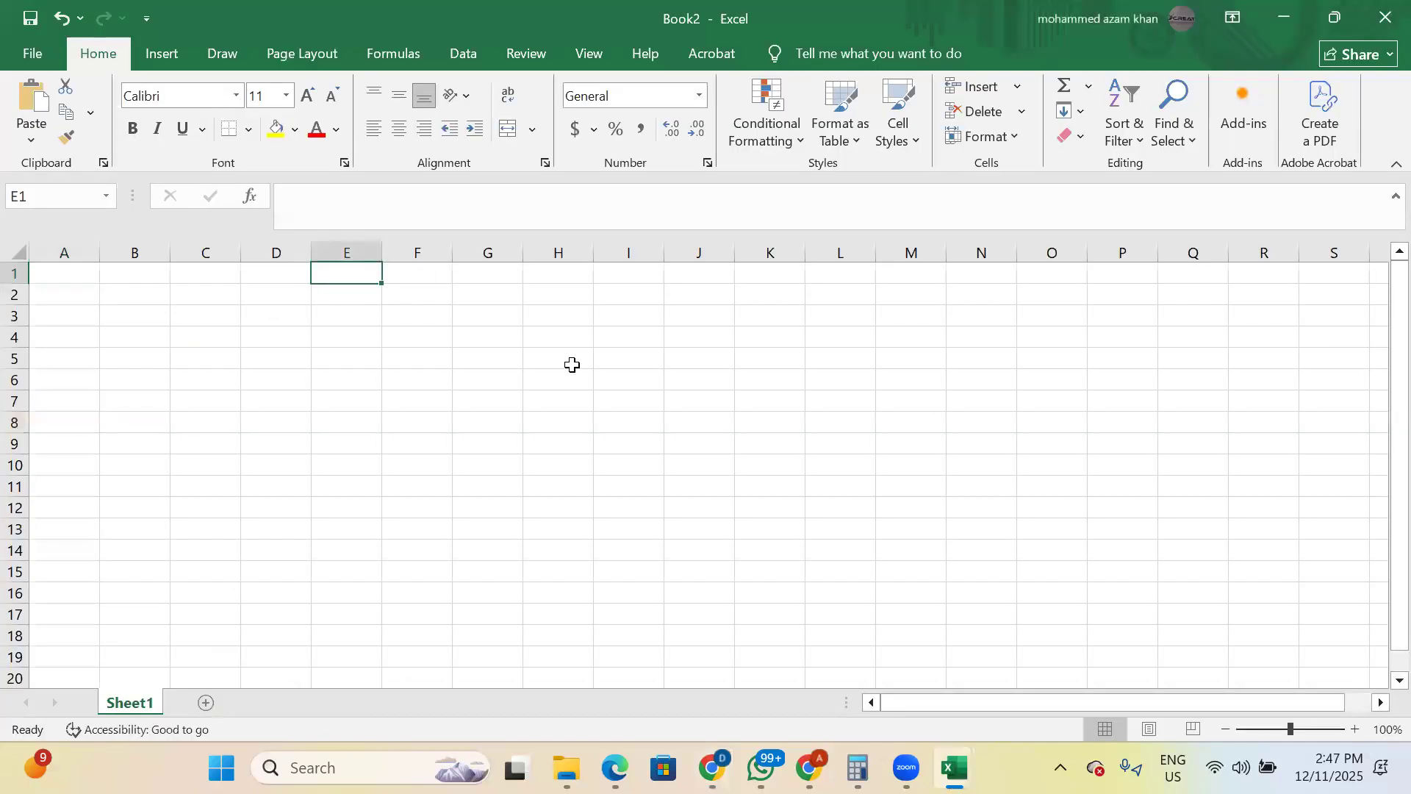
pyautogui.click(63, 282)
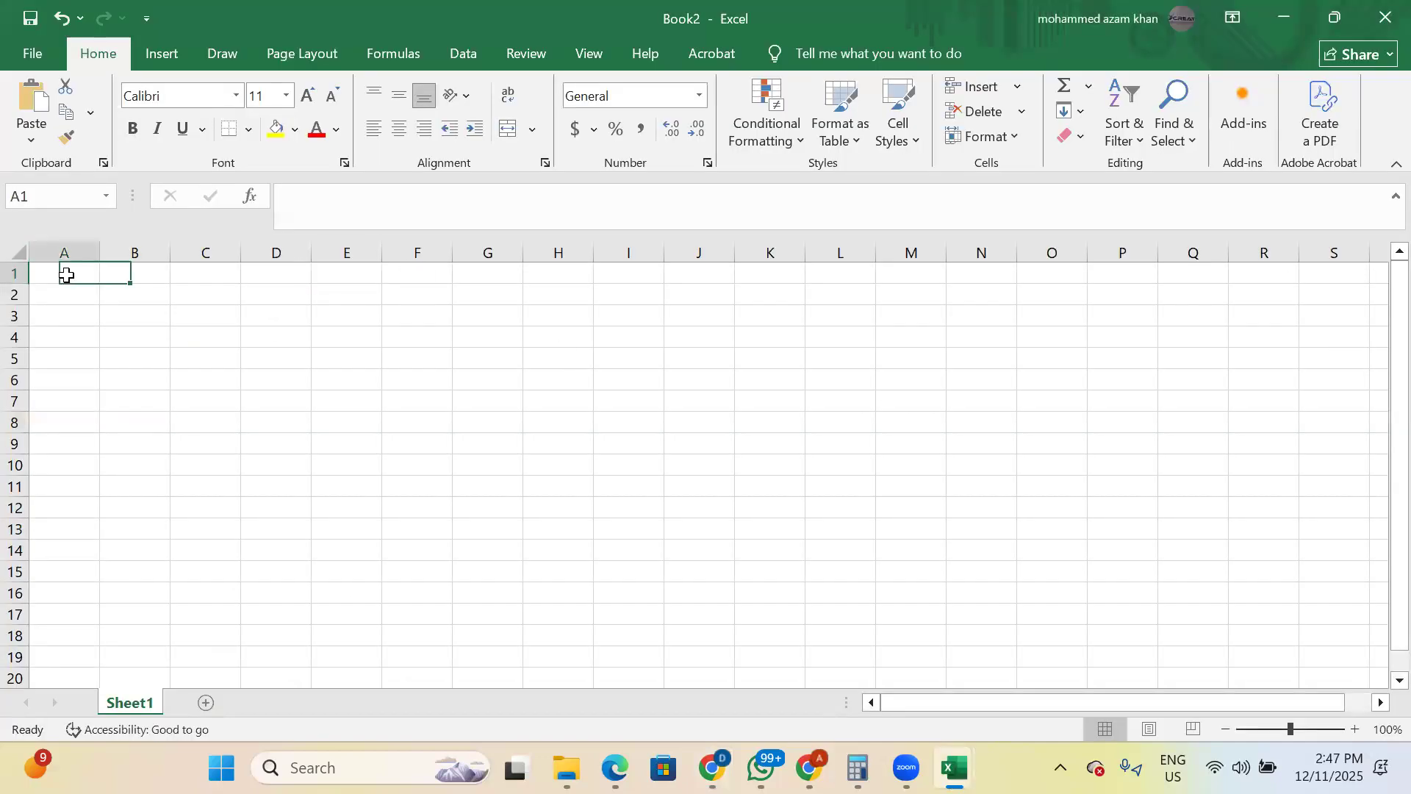
pyautogui.hotkey('ctrl', 'v')
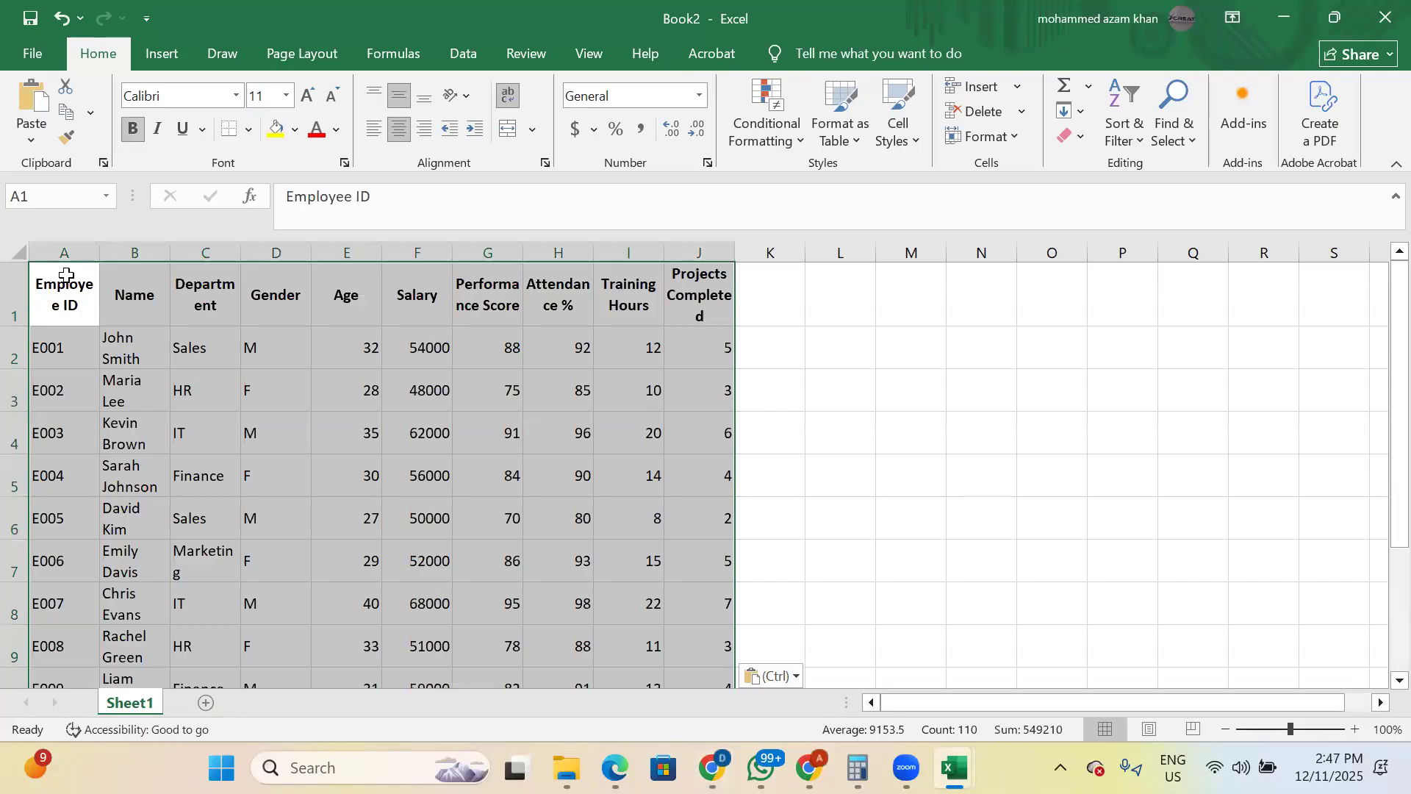
# - Widen all columns of the sheet to one equal width that fits the headers and names on a single line
pyautogui.click(15, 252)
pyautogui.moveTo(97, 252); pyautogui.dragTo(97, 252)
pyautogui.doubleClick(98, 253)
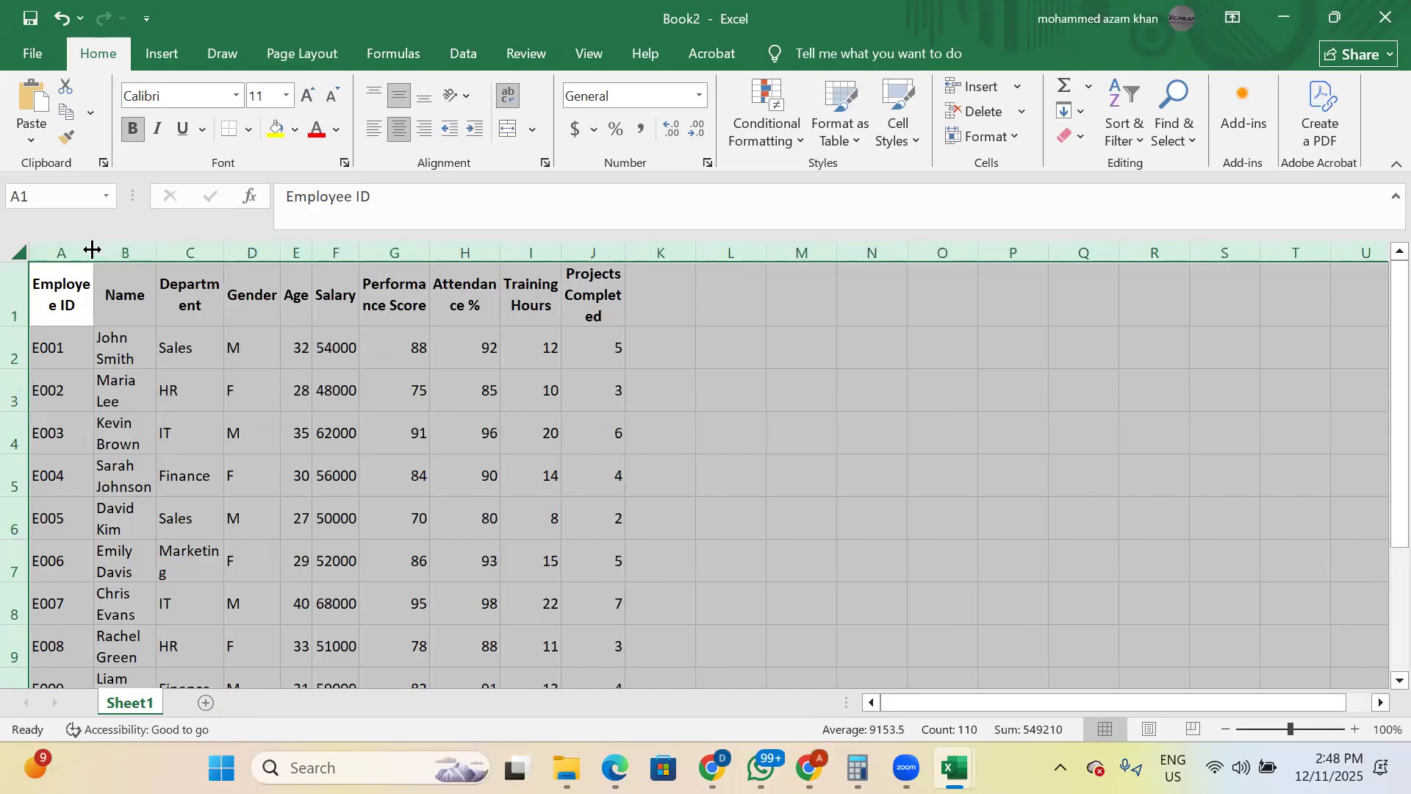
pyautogui.moveTo(92, 250); pyautogui.dragTo(186, 244)
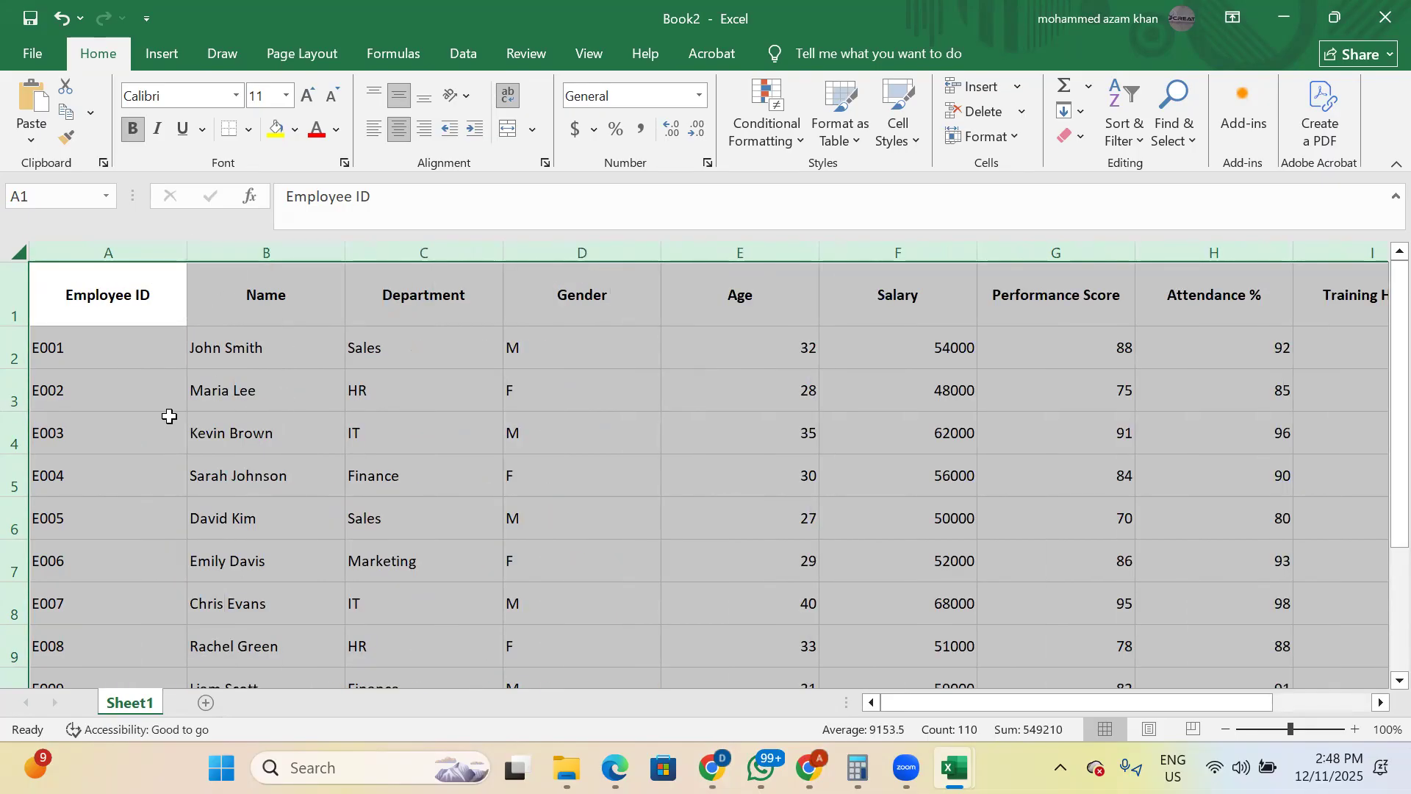
pyautogui.scroll(-2, 170, 418)
pyautogui.scroll(1, 169, 418)
pyautogui.scroll(1, 170, 417)
pyautogui.click(309, 404)
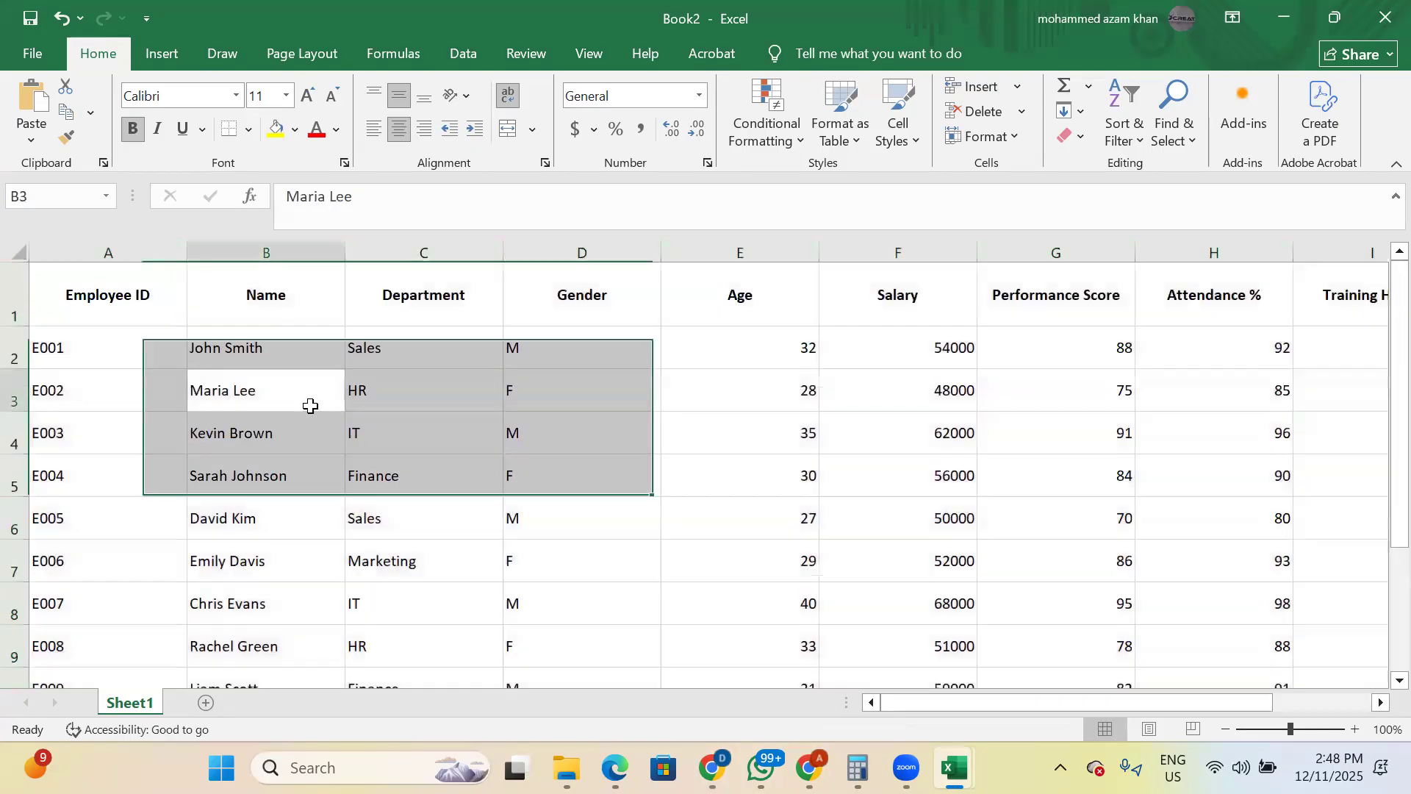
# - AutoFit columns C through J, from Department to Projects Completed, and the Employee ID column to their contents
pyautogui.doubleClick(504, 252)
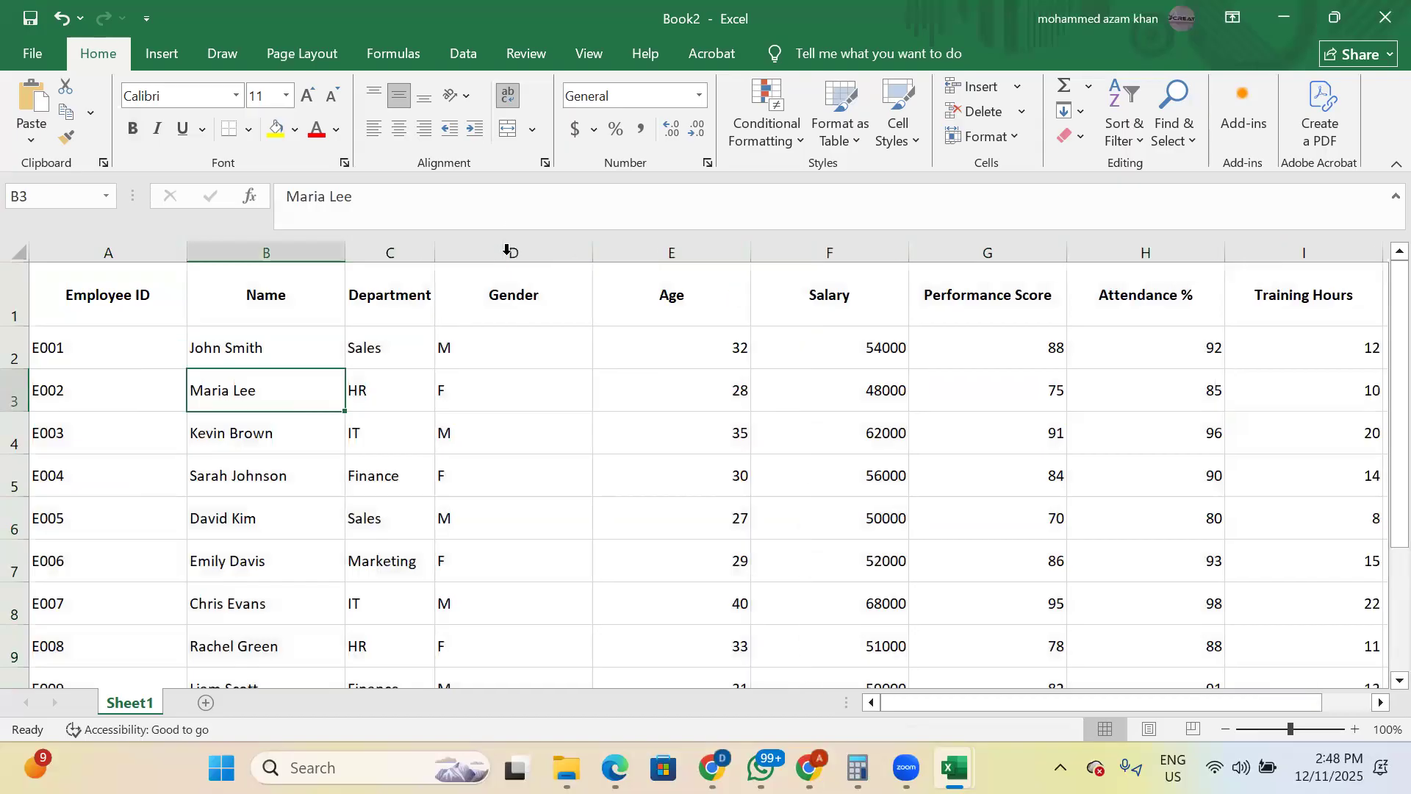
pyautogui.doubleClick(593, 253)
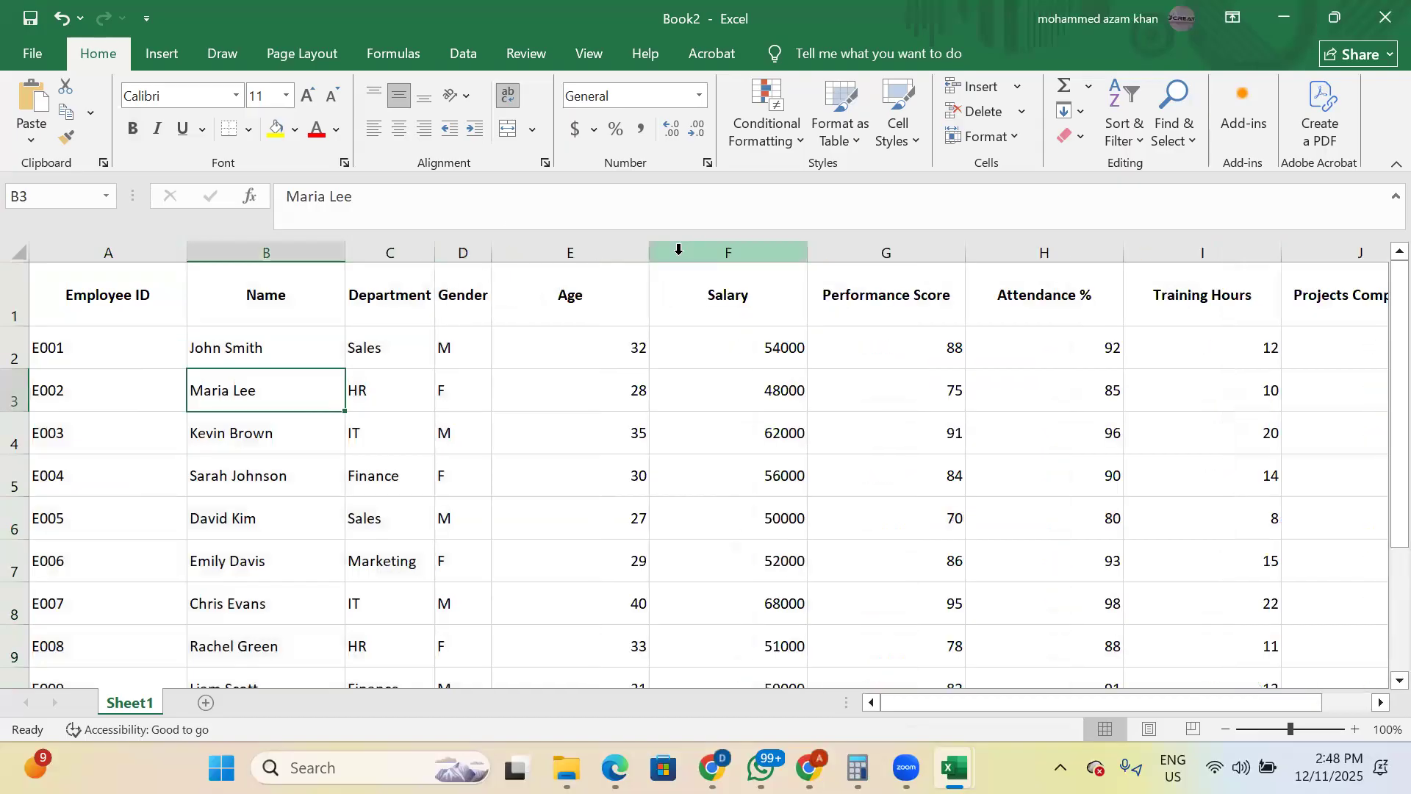
pyautogui.doubleClick(650, 252)
pyautogui.moveTo(685, 253); pyautogui.dragTo(685, 254)
pyautogui.doubleClick(684, 254)
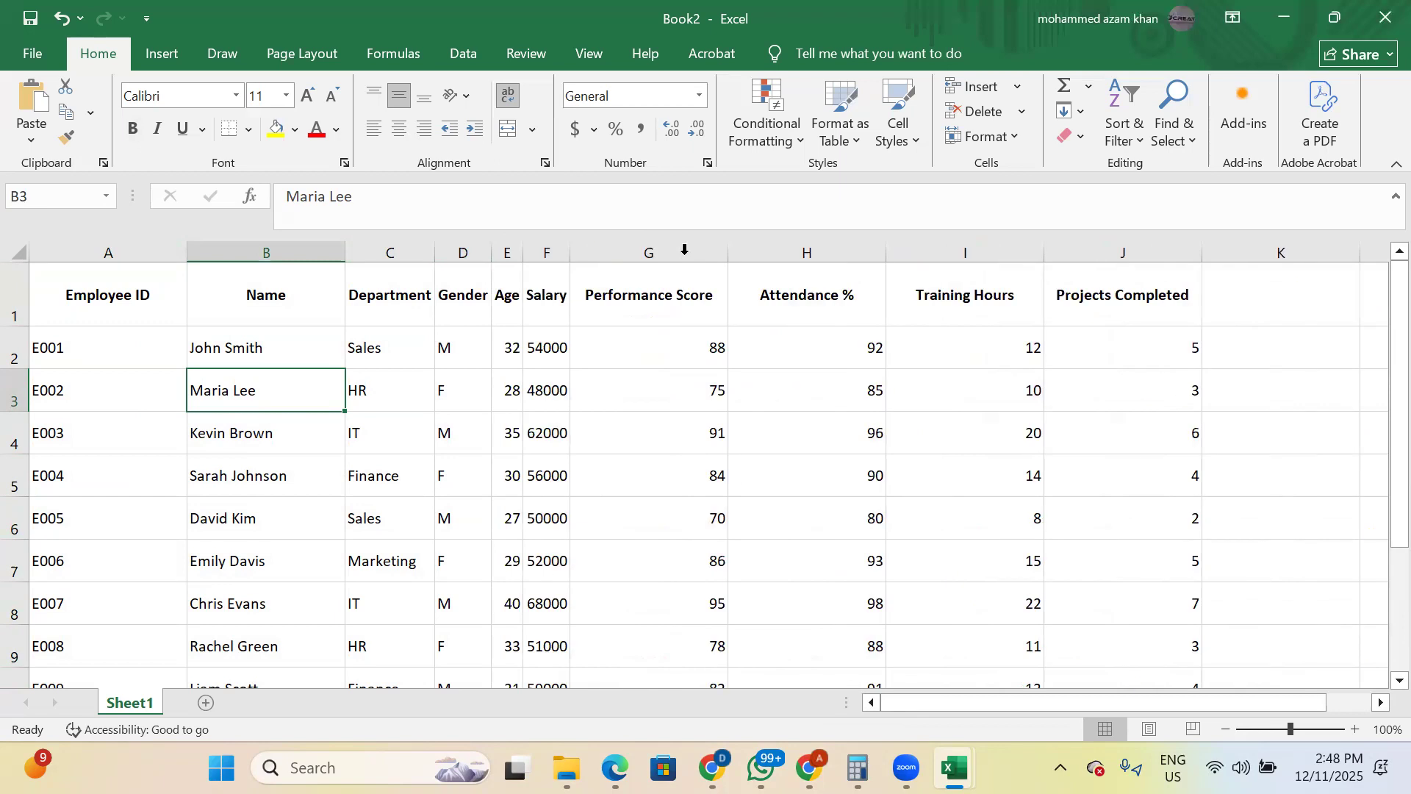
pyautogui.doubleClick(729, 252)
pyautogui.doubleClick(863, 252)
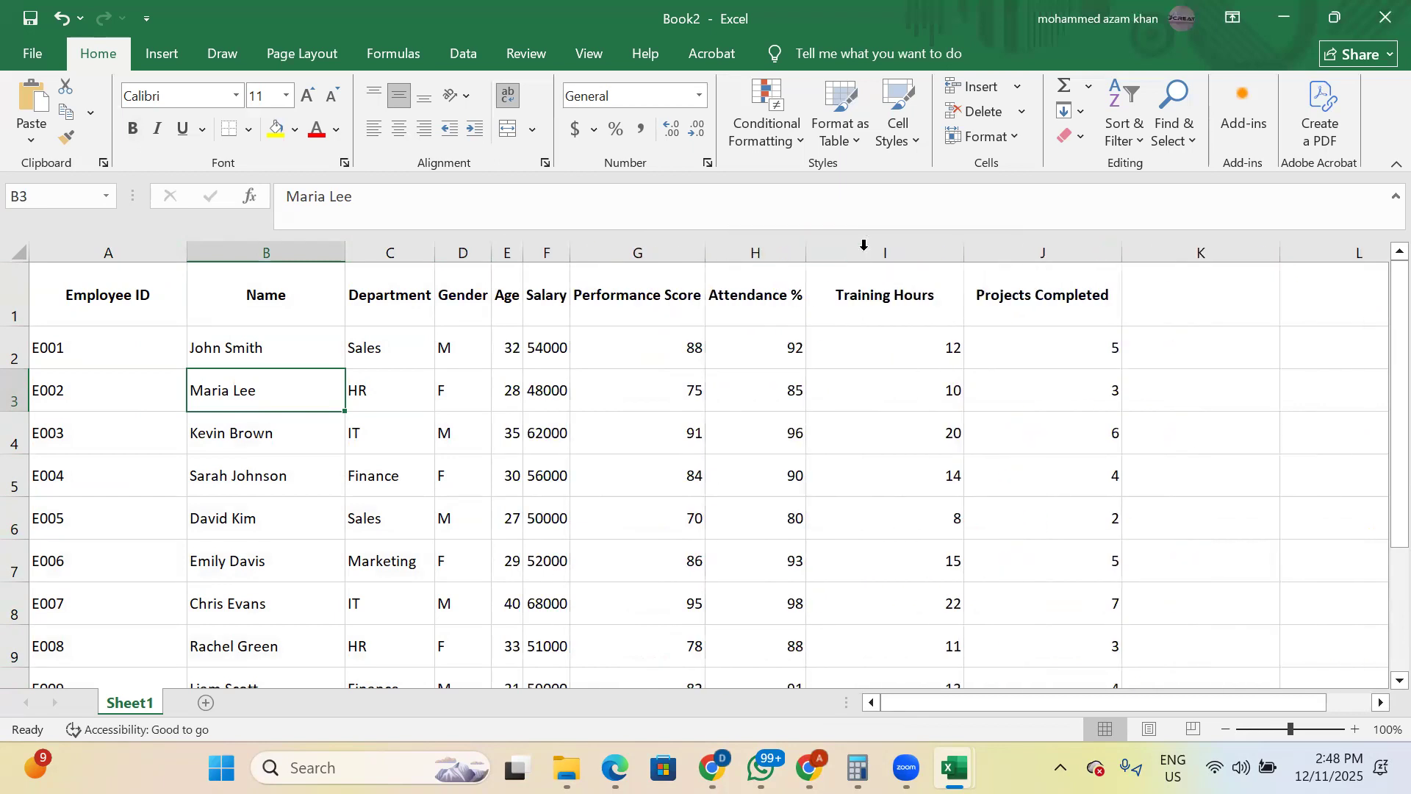
pyautogui.doubleClick(964, 252)
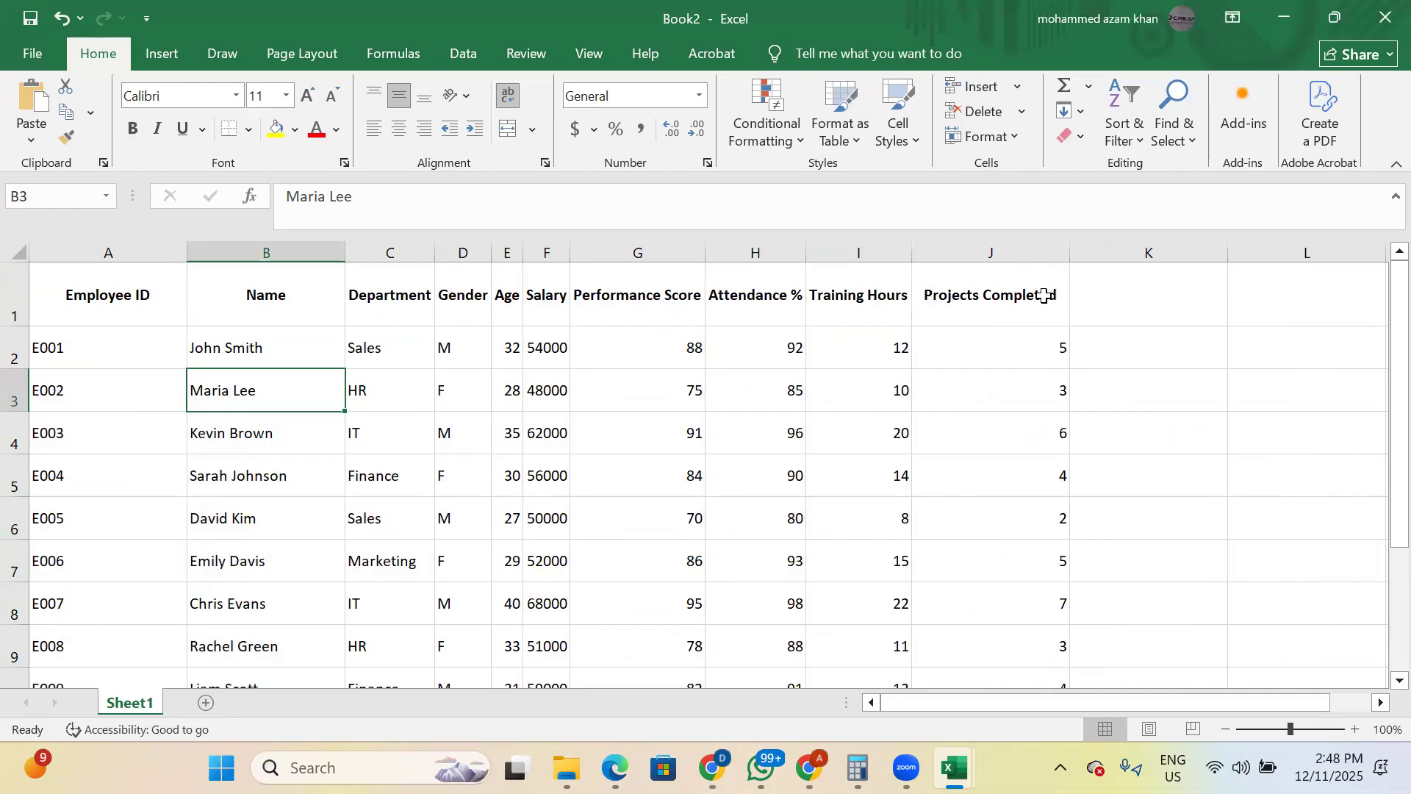
pyautogui.doubleClick(1069, 261)
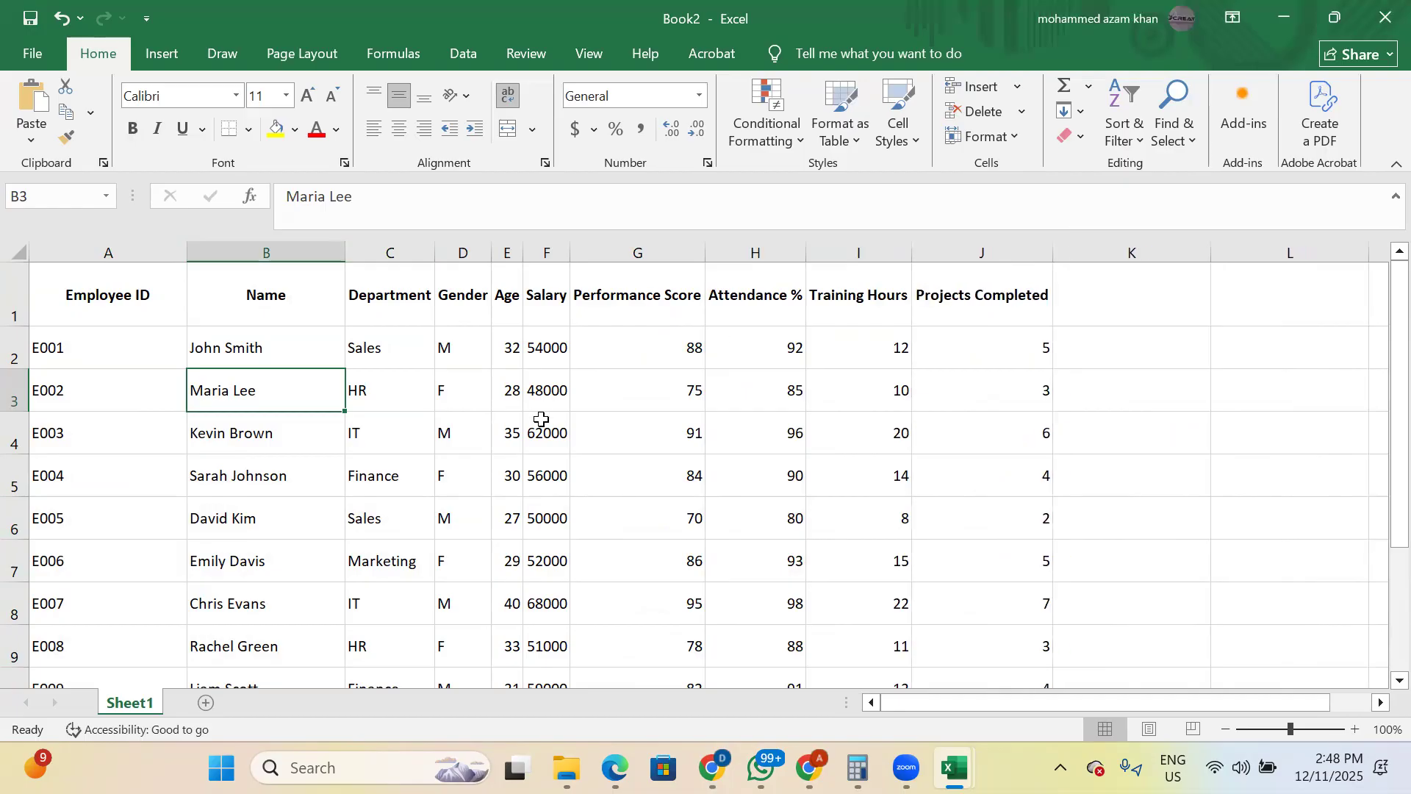
pyautogui.doubleClick(187, 250)
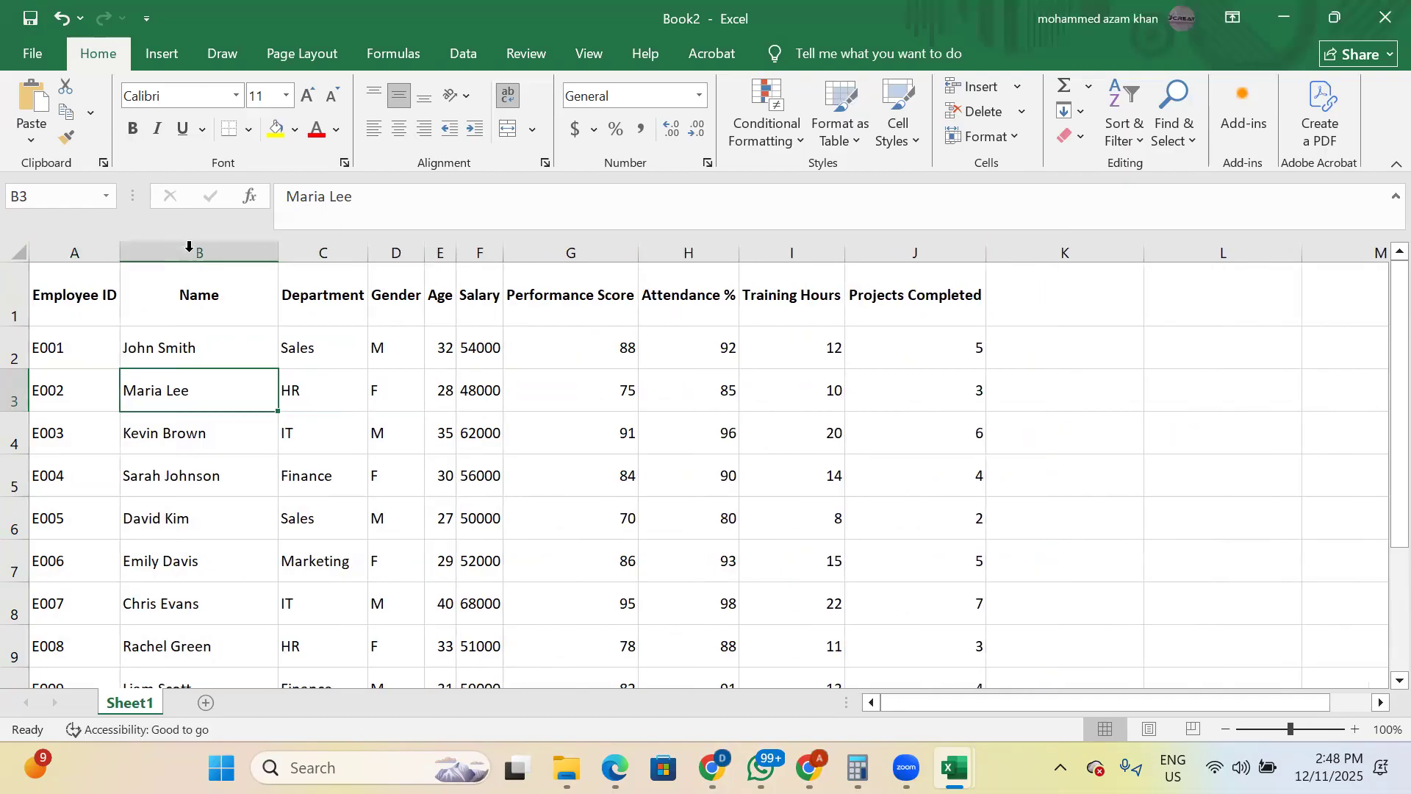
# - Save the workbook as EmployeeData.xlsx in the Desktop folder
pyautogui.scroll(2, 222, 454)
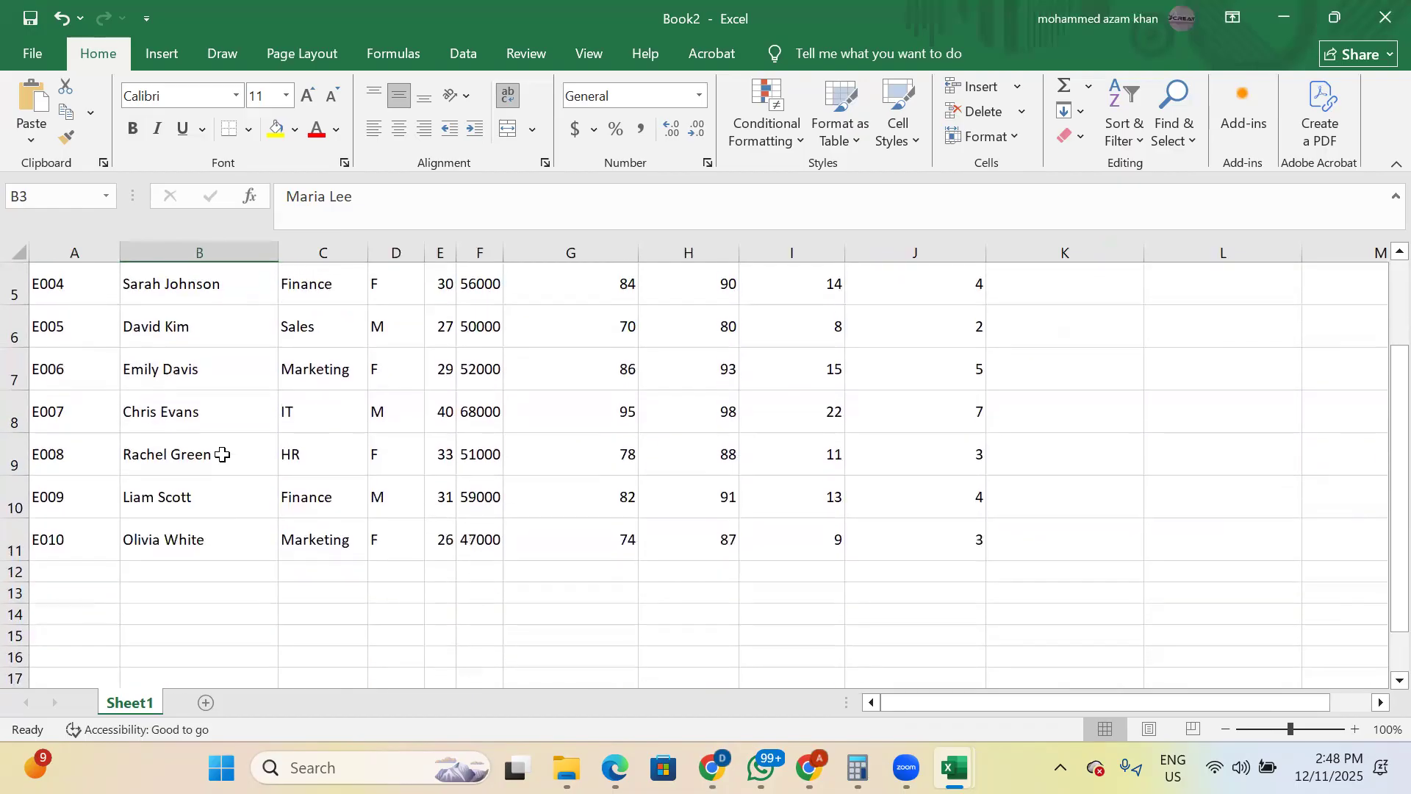
pyautogui.hotkey('ctrl', 's')
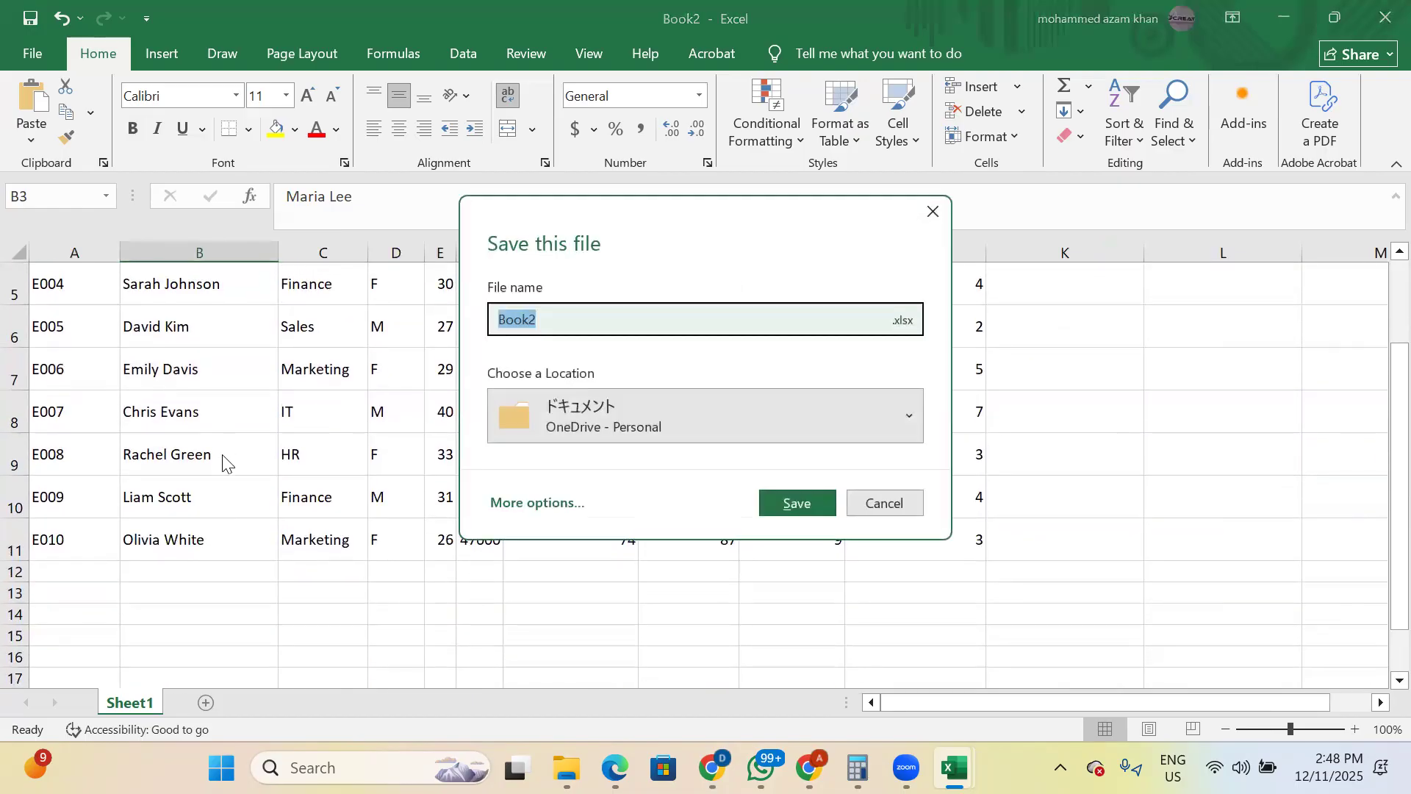
pyautogui.write('Emply')
pyautogui.press('BackSpace')
pyautogui.write('oyeeData')
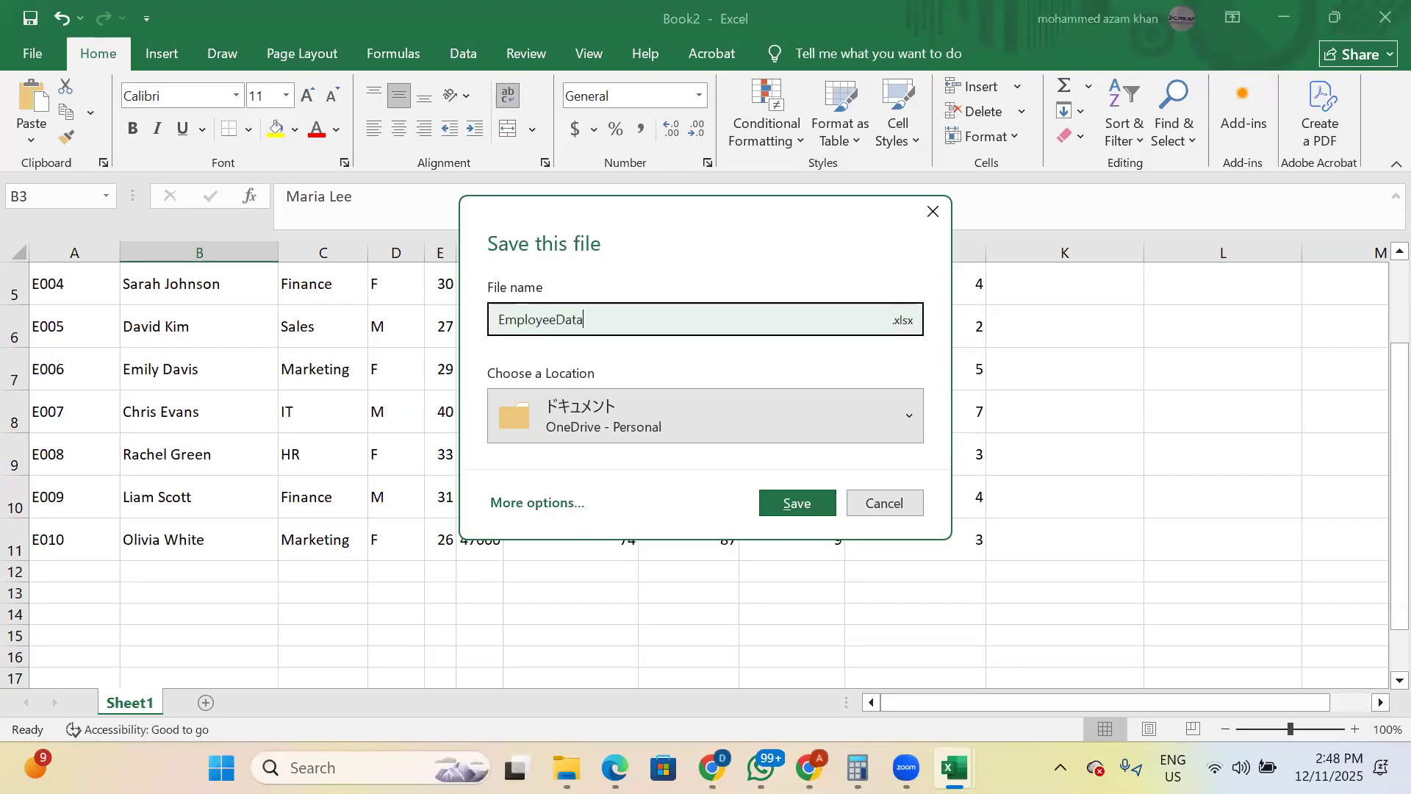
pyautogui.click(596, 412)
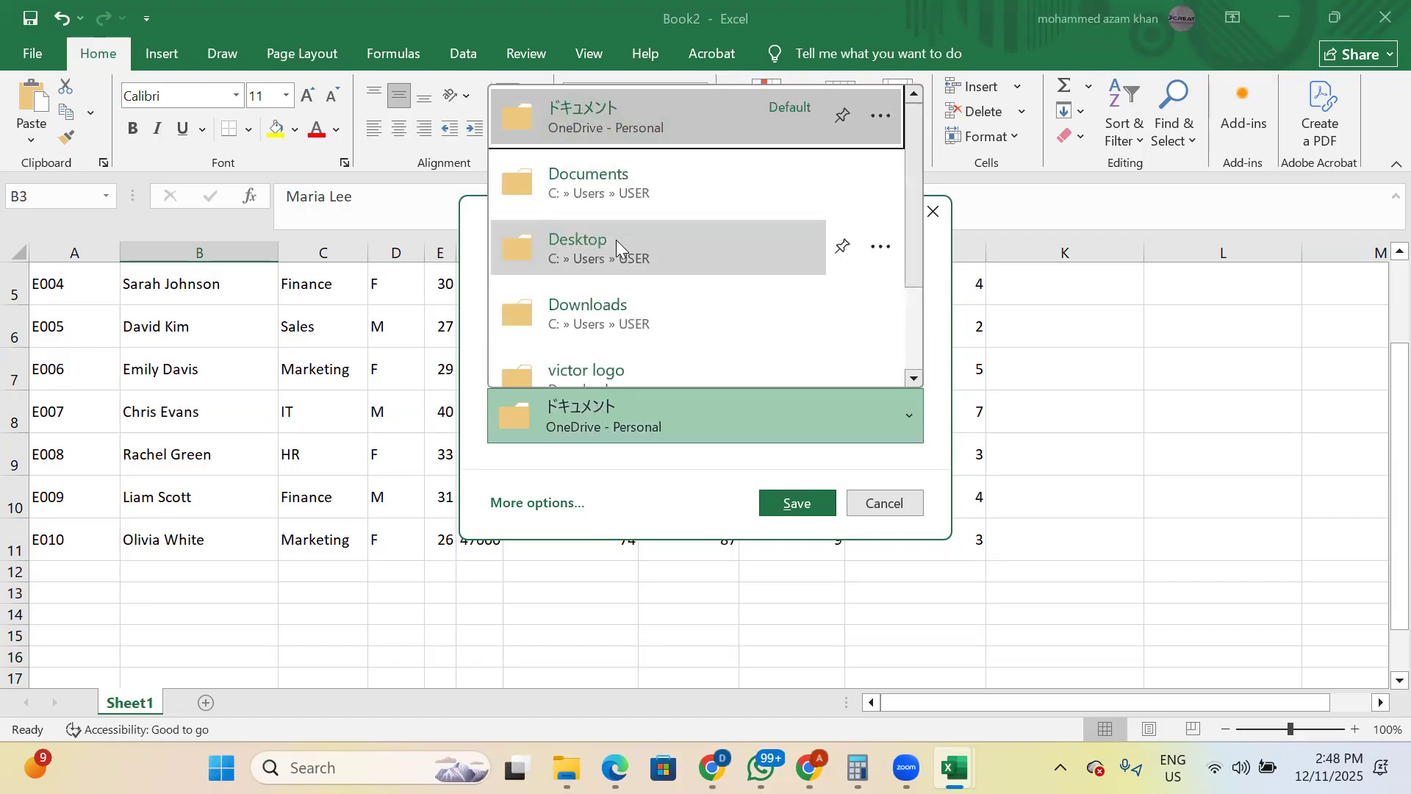
pyautogui.click(654, 246)
pyautogui.click(796, 509)
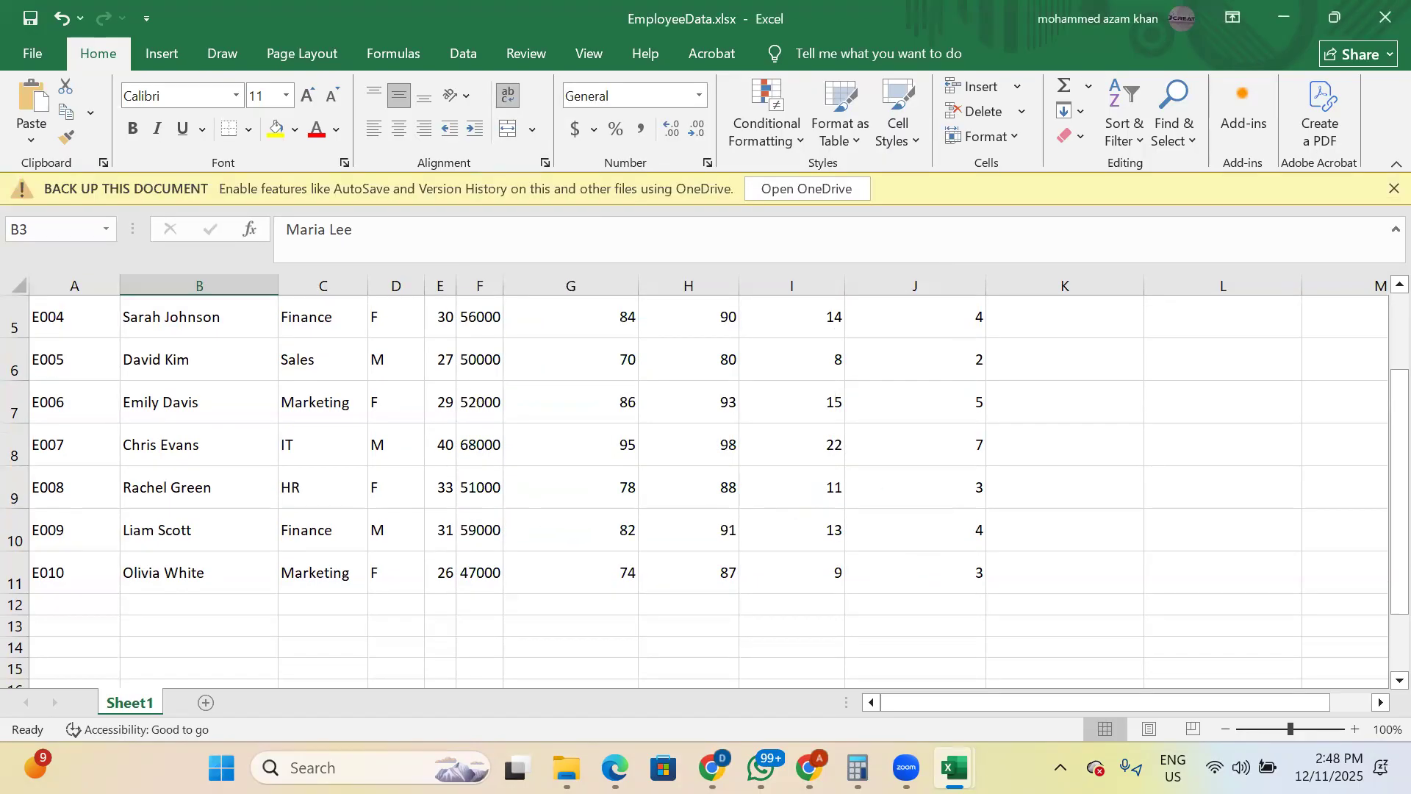
# - Switch to WhatsApp and open the Internal JOB Posting (Skill Training) group chat
pyautogui.moveTo(761, 767)
pyautogui.click(703, 558)
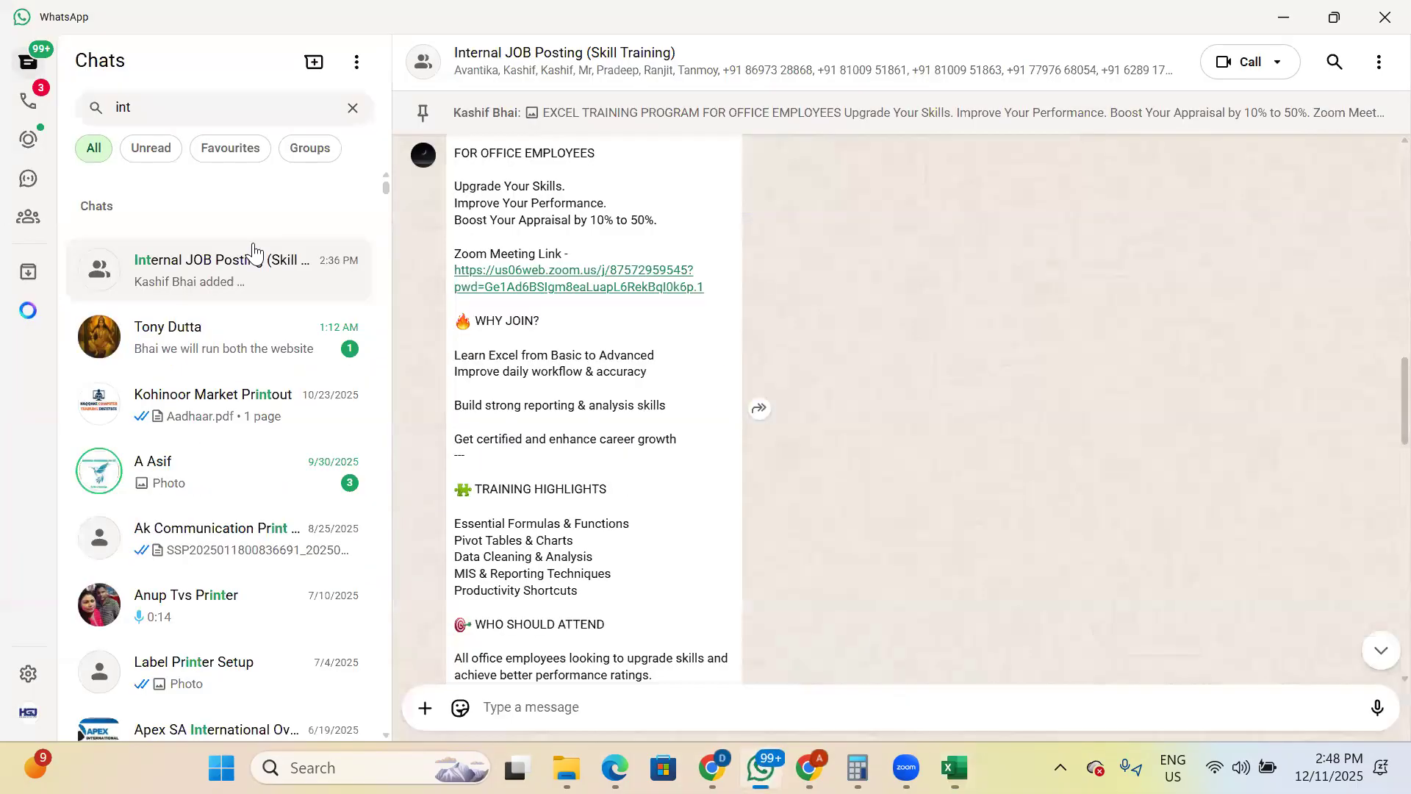
pyautogui.click(252, 263)
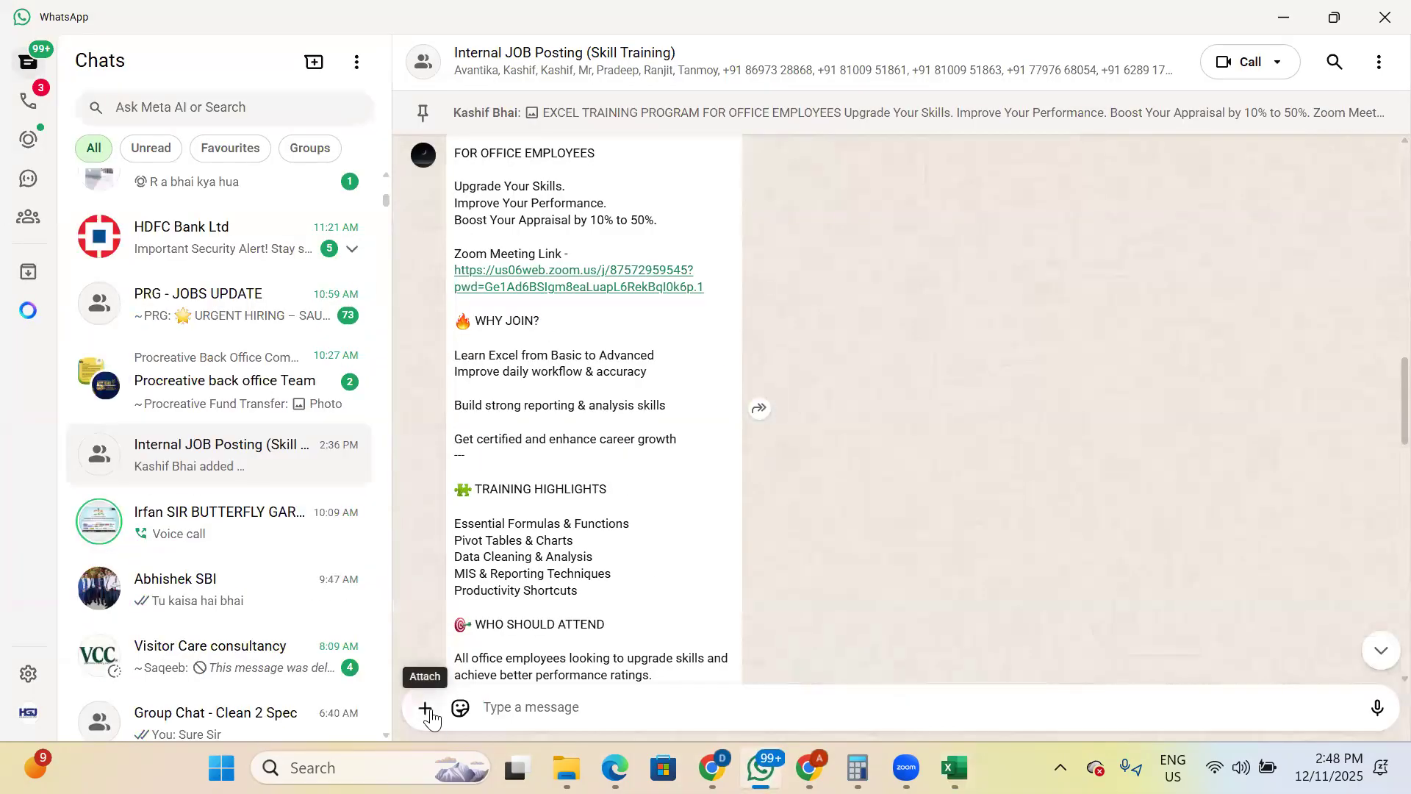
# - Attach EmployeeData.xlsx from the Desktop folder to a new message in the group chat
pyautogui.click(427, 709)
pyautogui.click(460, 406)
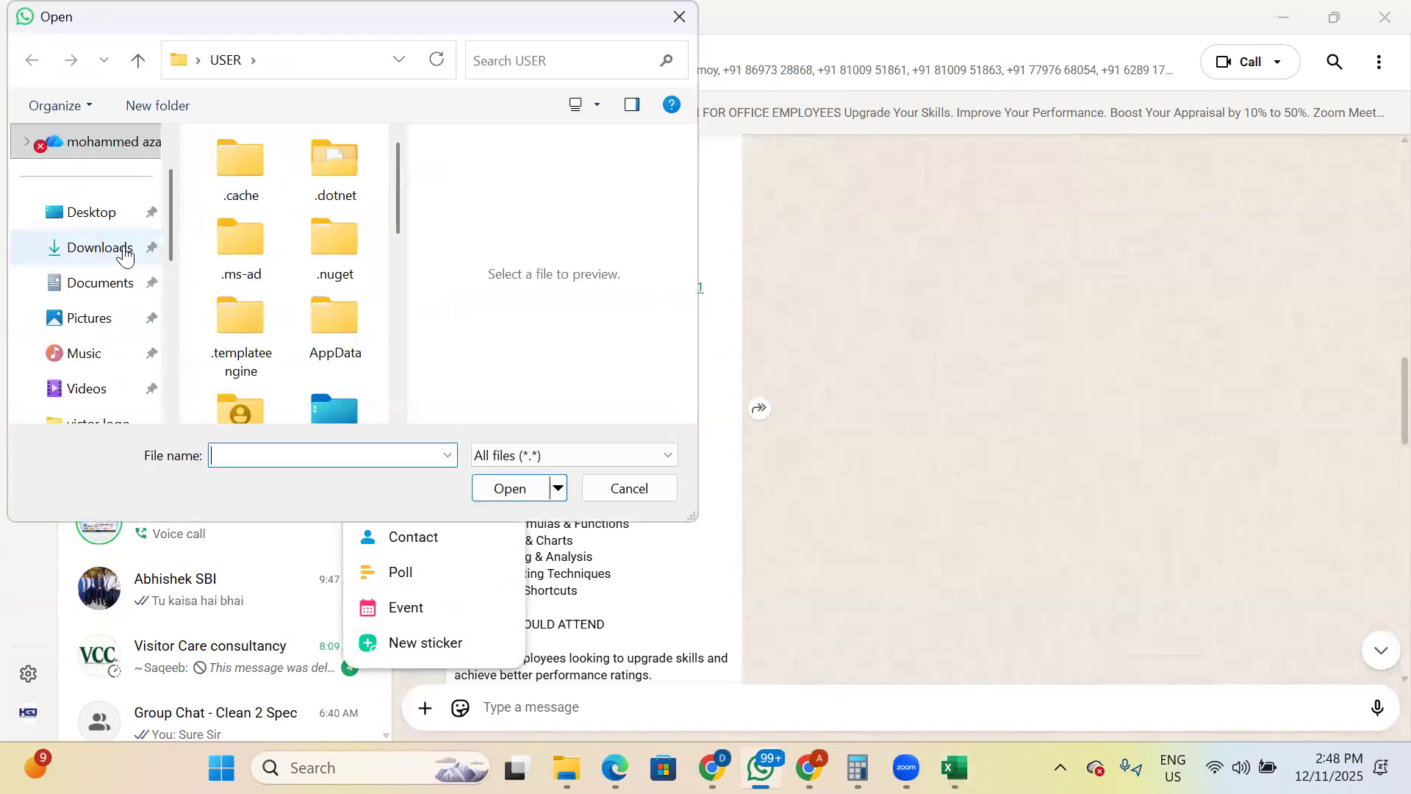
pyautogui.click(125, 257)
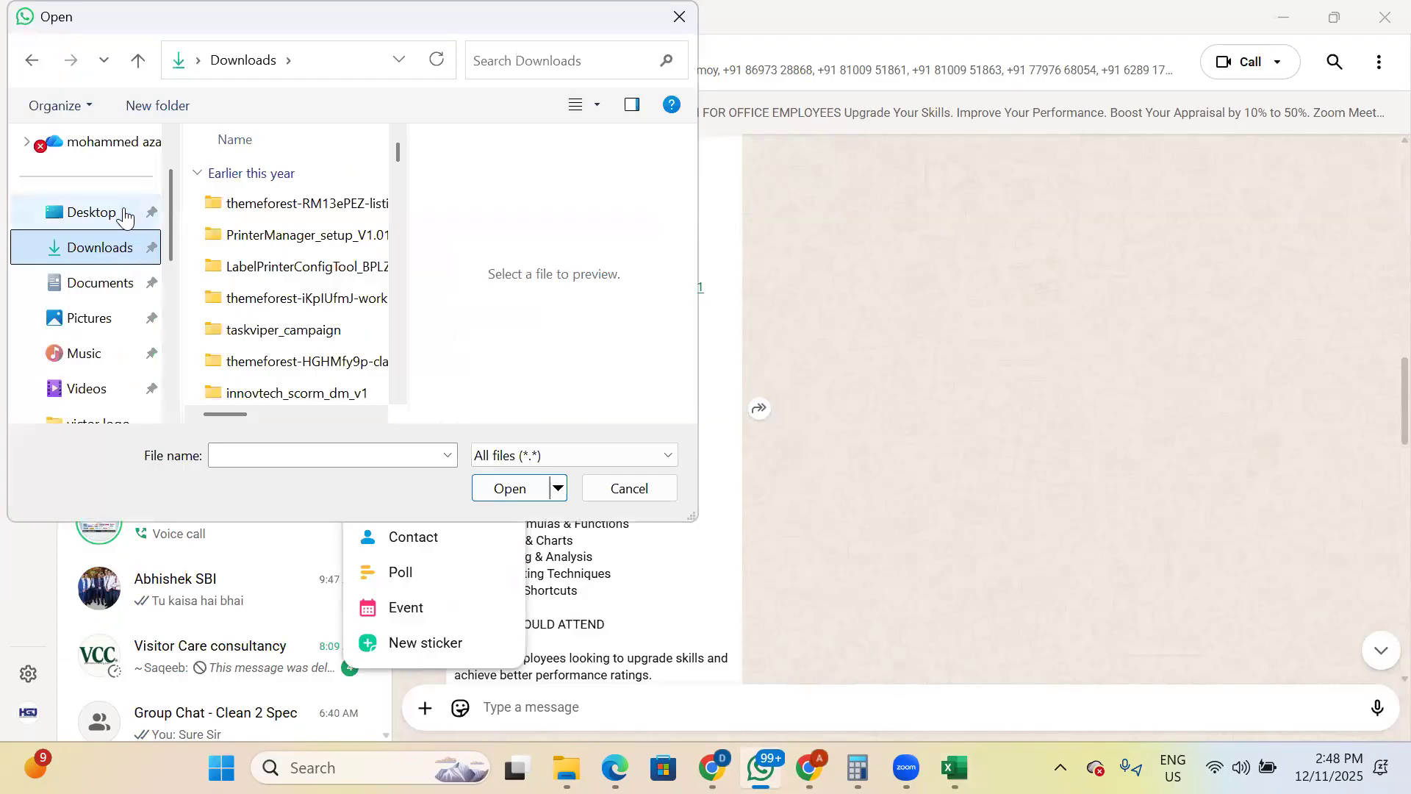
pyautogui.click(125, 218)
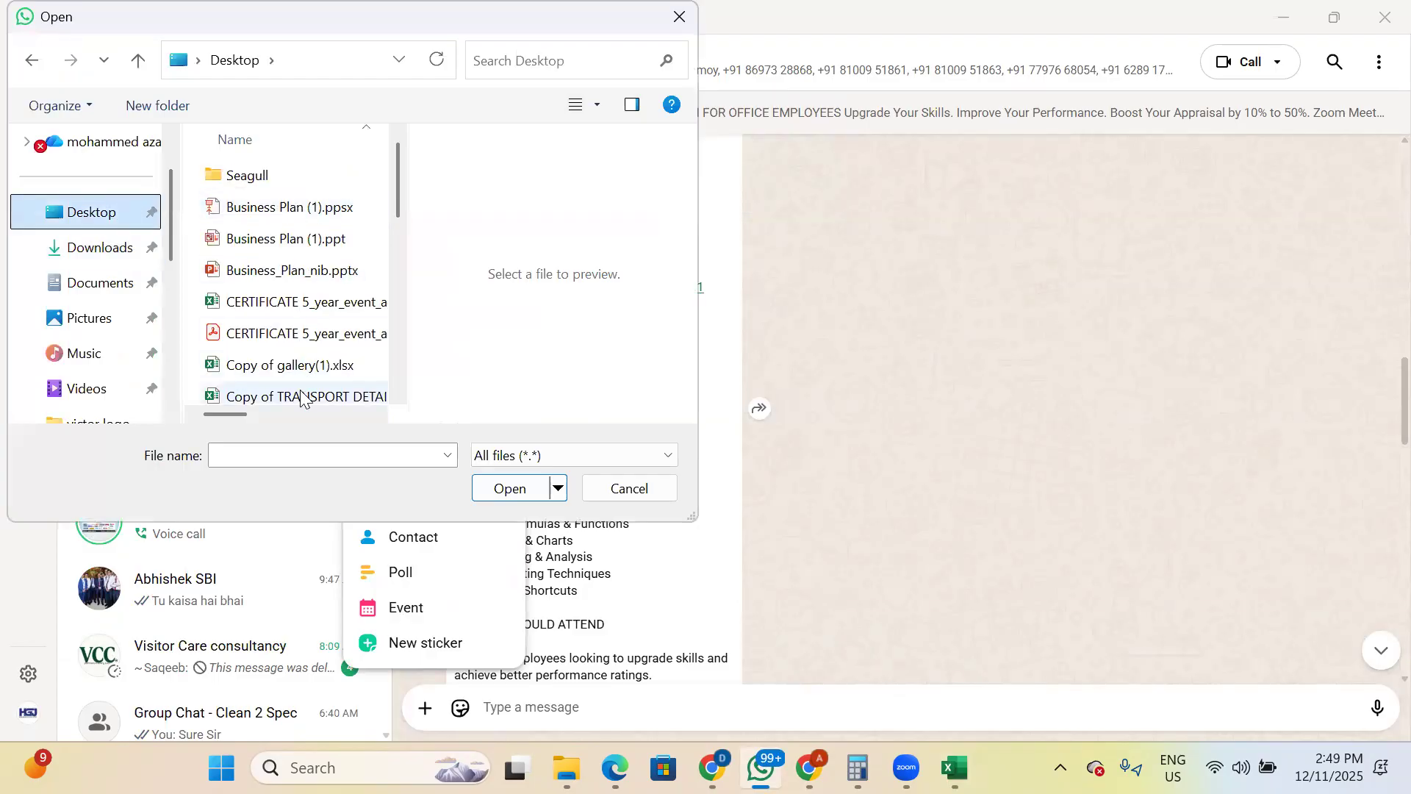
pyautogui.click(285, 454)
pyautogui.write('em')
pyautogui.press('Down')
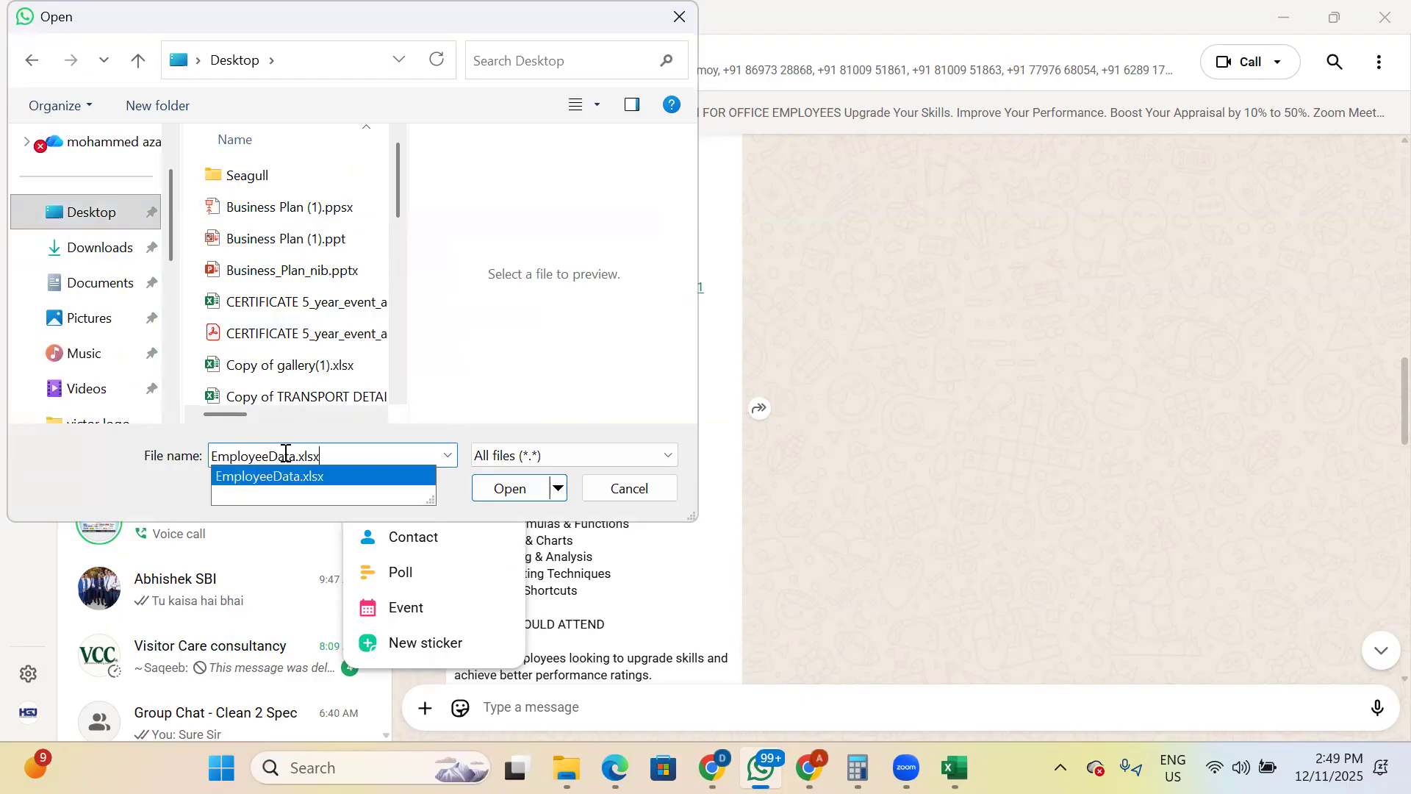
pyautogui.press('Return')
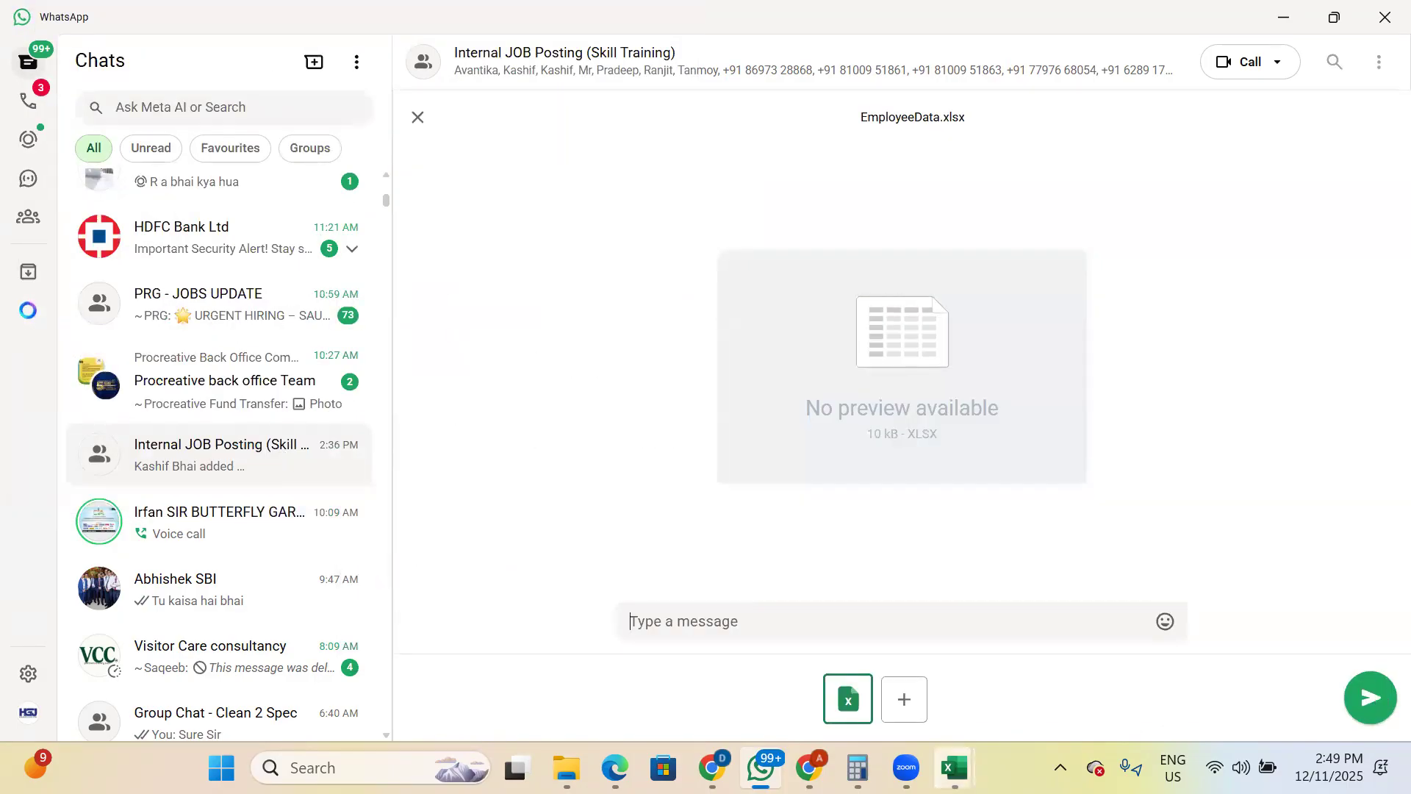
# - Close the EmployeeData workbook in Excel and discard its unsent attachment in the WhatsApp group chat
pyautogui.moveTo(955, 769)
pyautogui.click(1057, 685)
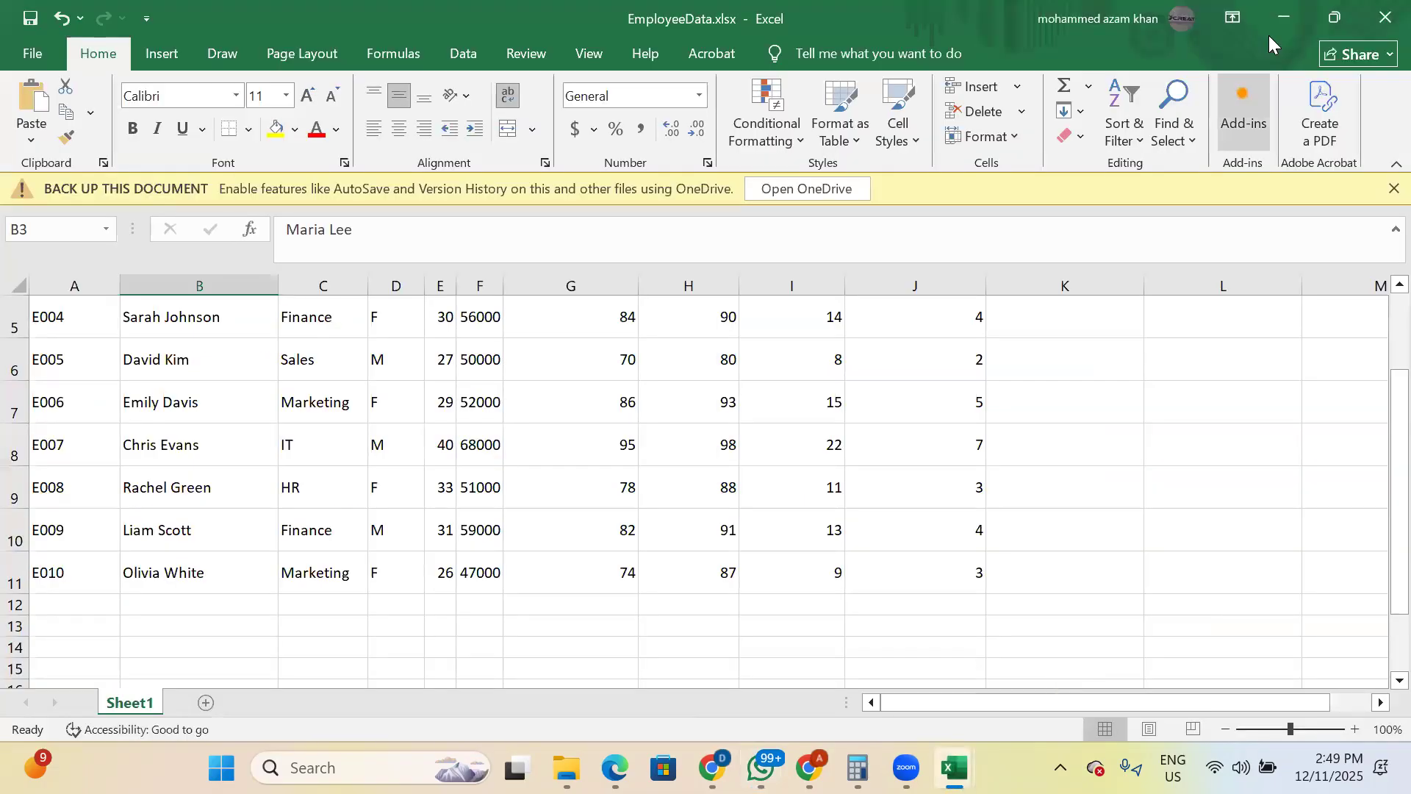
pyautogui.click(1381, 12)
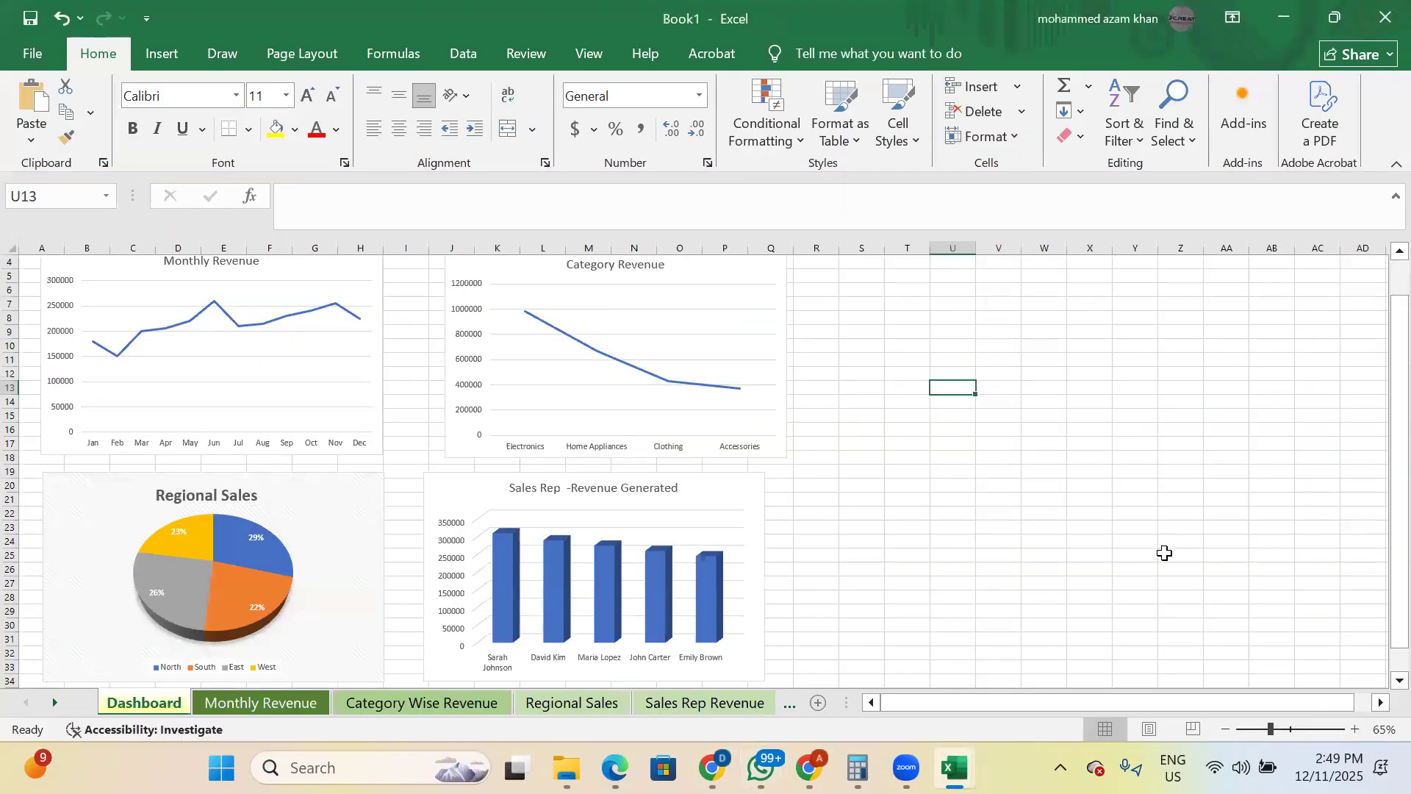
pyautogui.hotkey('alt', 'Tab')
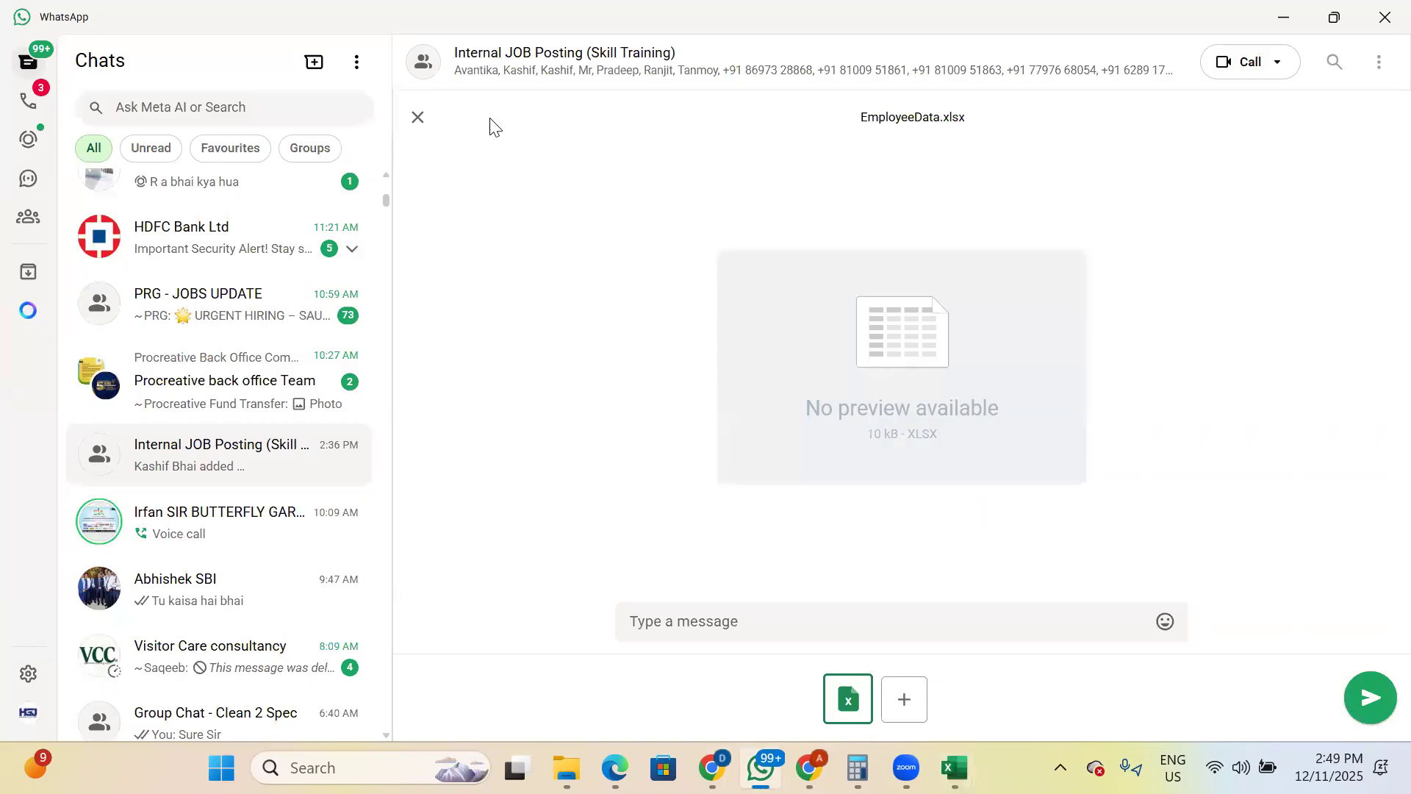
pyautogui.click(417, 117)
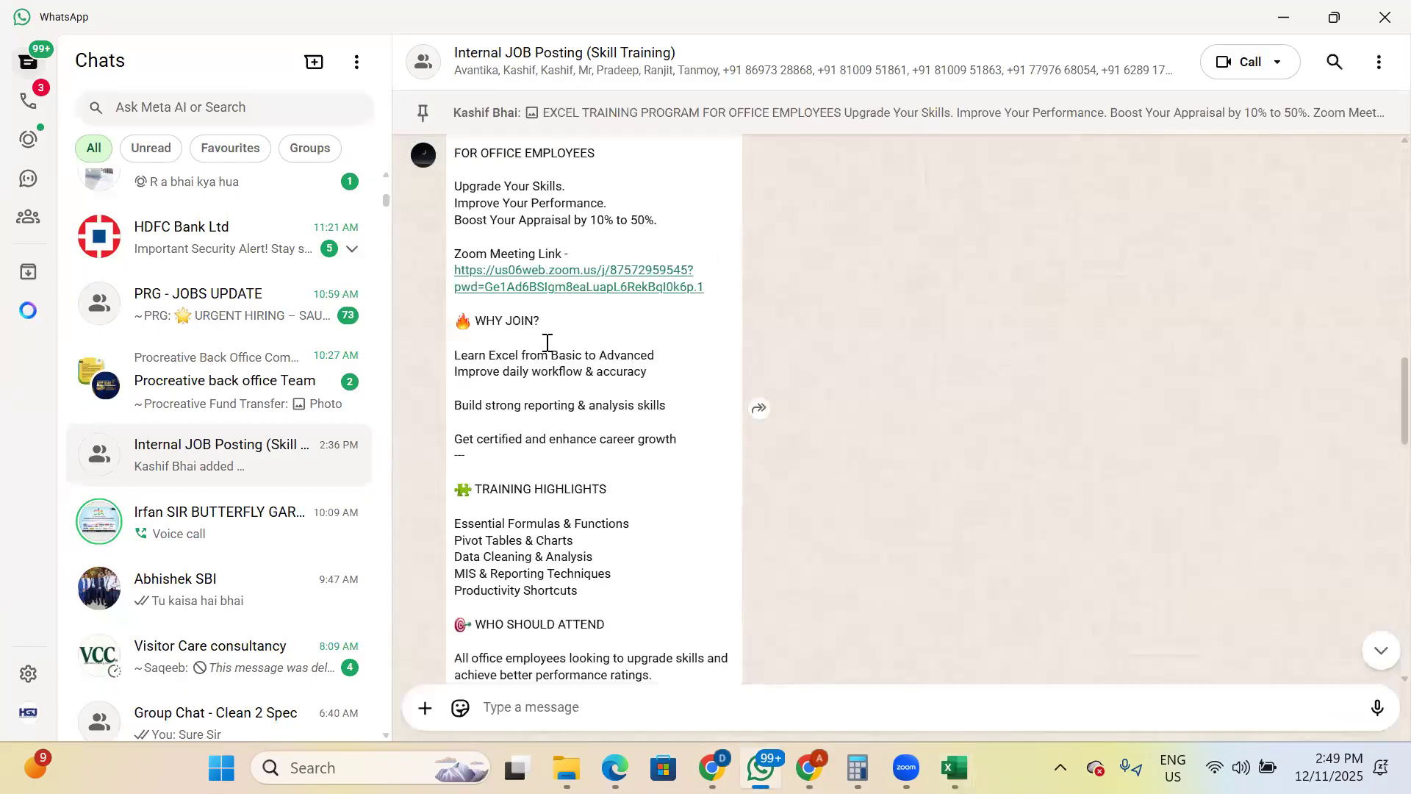
# - Attach EmployeeData.xlsx from the Desktop folder and send it to the Internal JOB Posting (Skill Training) group chat
pyautogui.click(425, 707)
pyautogui.click(420, 400)
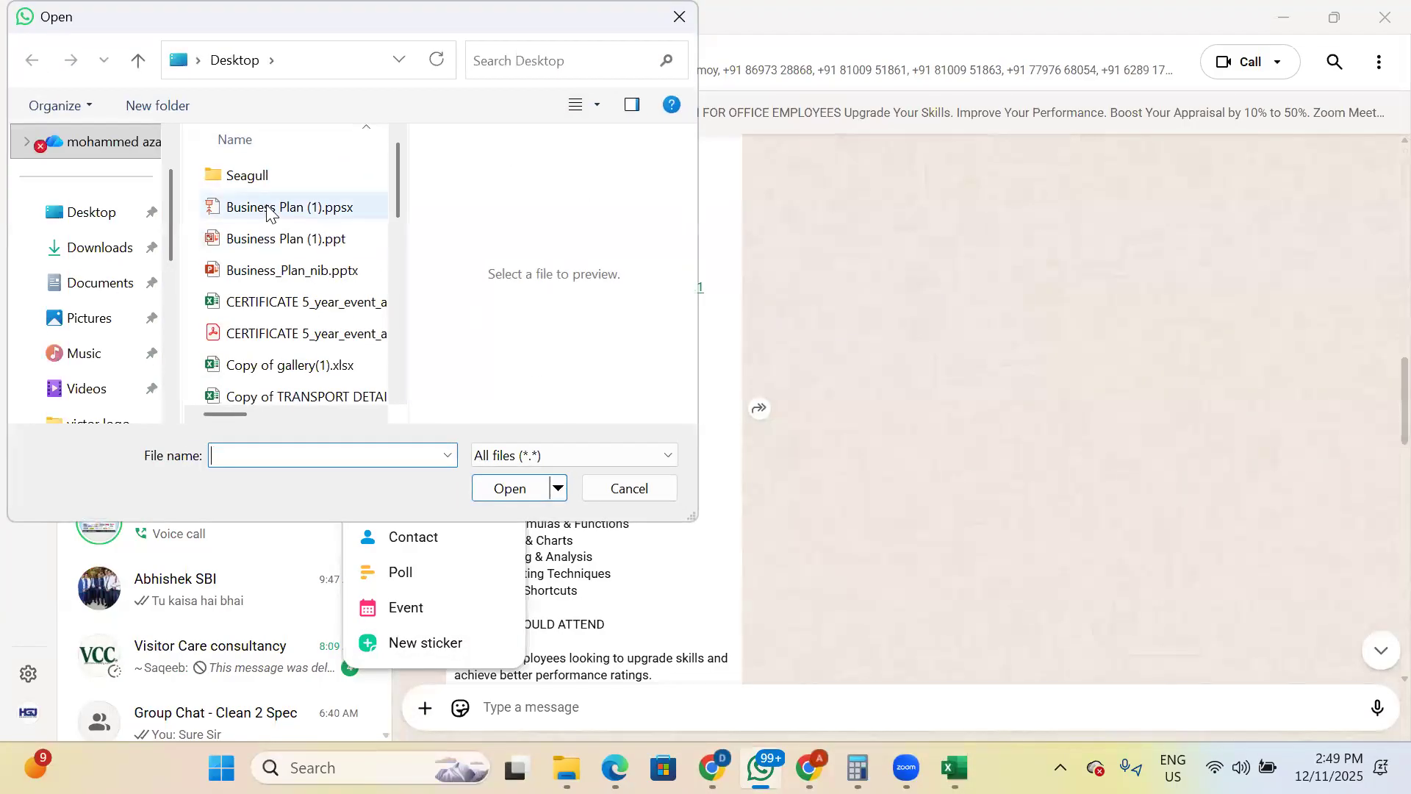
pyautogui.click(305, 302)
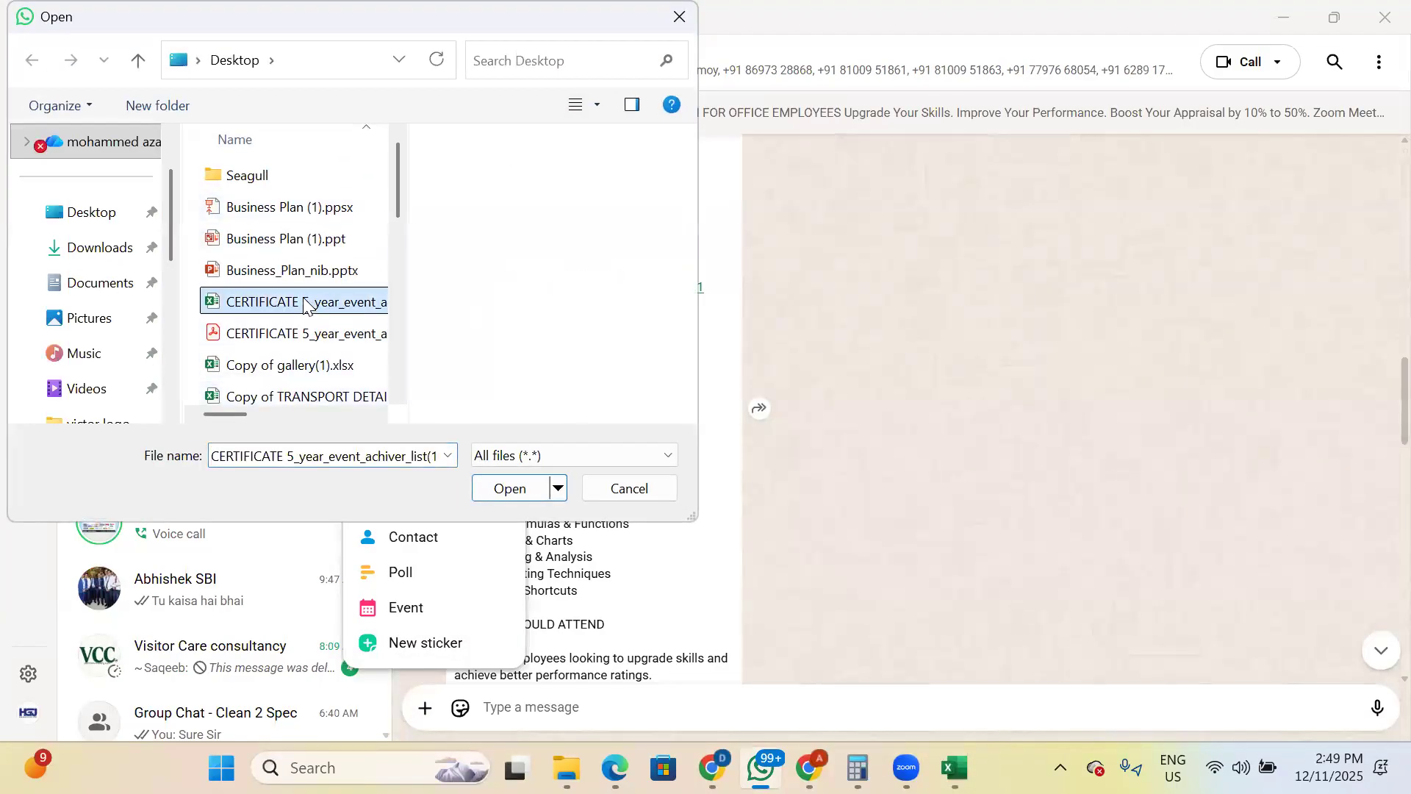
pyautogui.press('e')
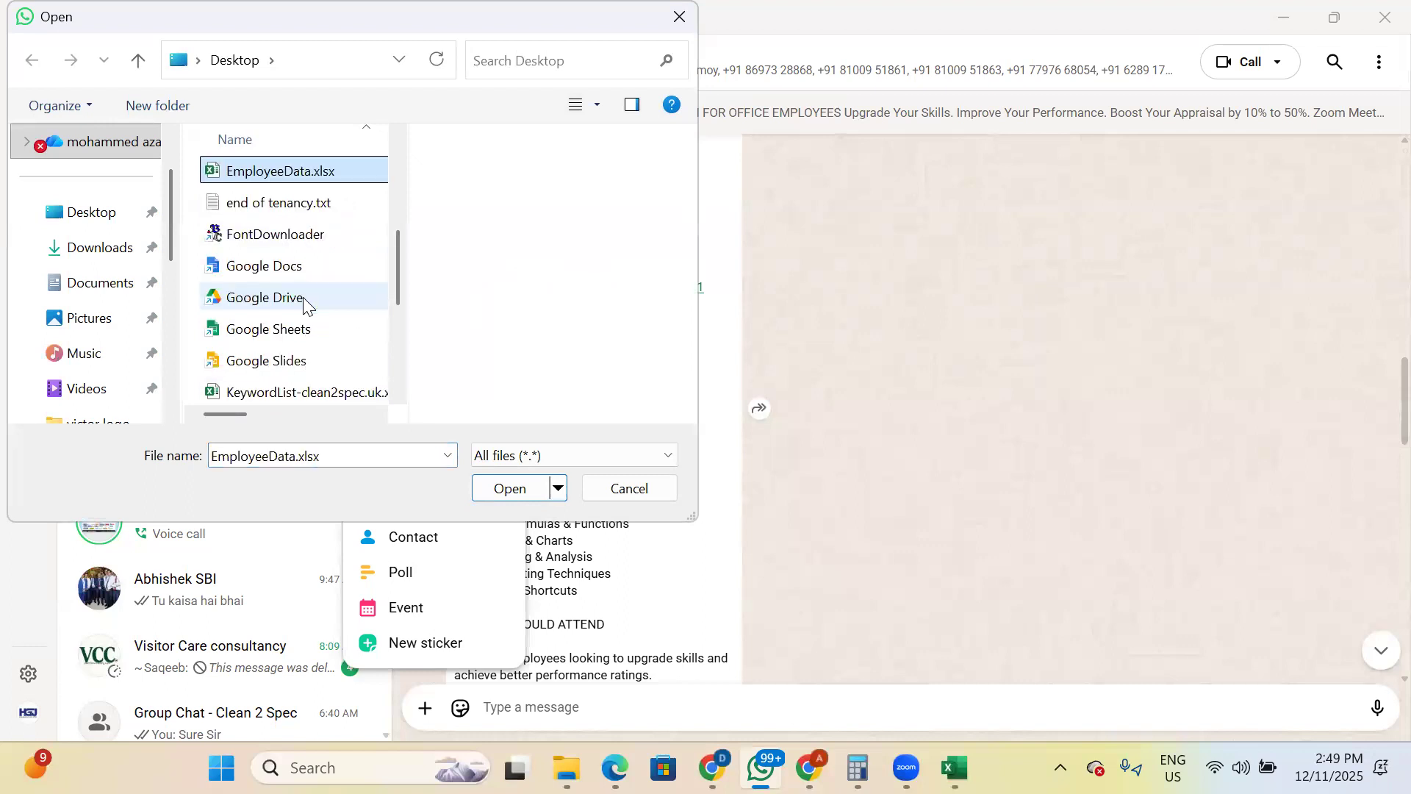
pyautogui.press('Return')
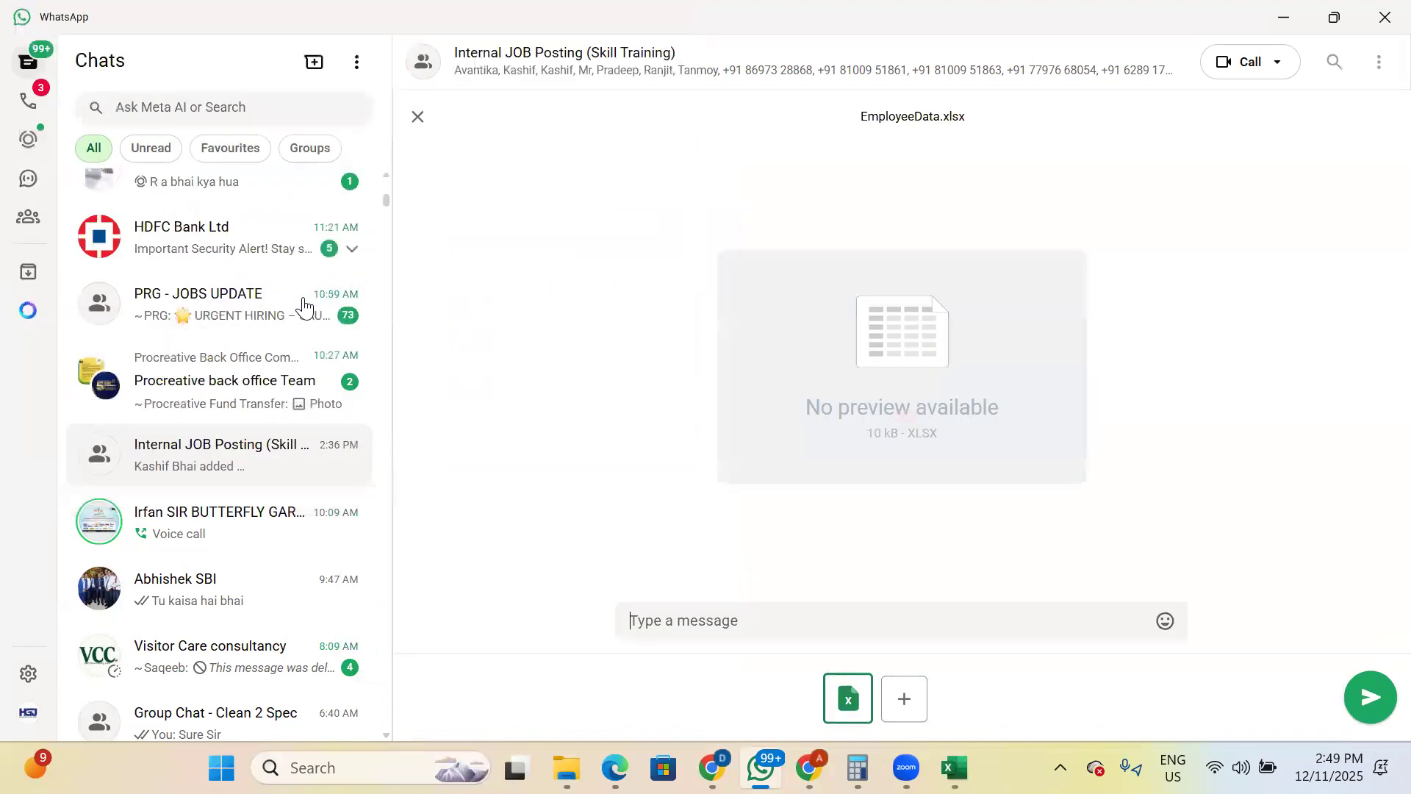
pyautogui.click(1369, 699)
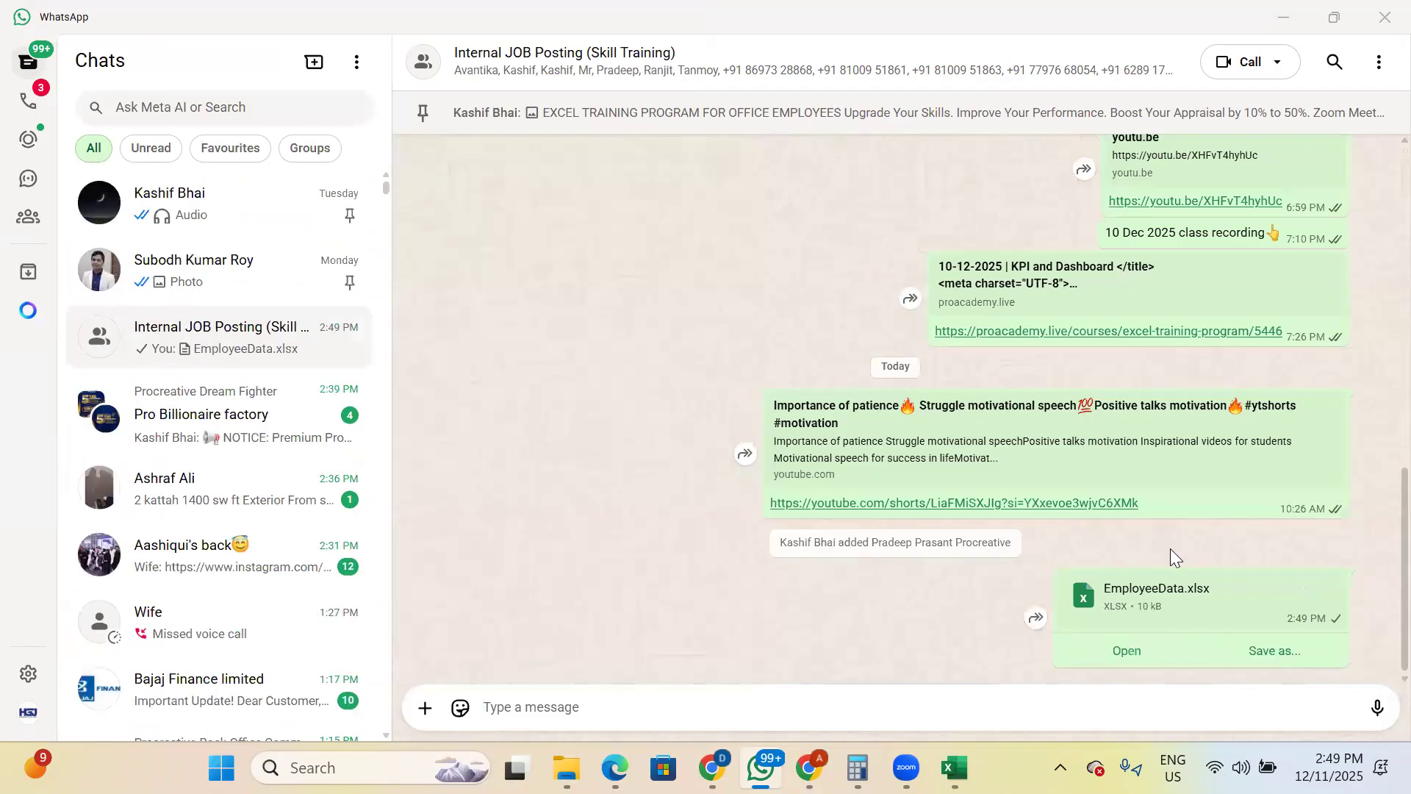
pyautogui.hotkey('alt', 'Tab')
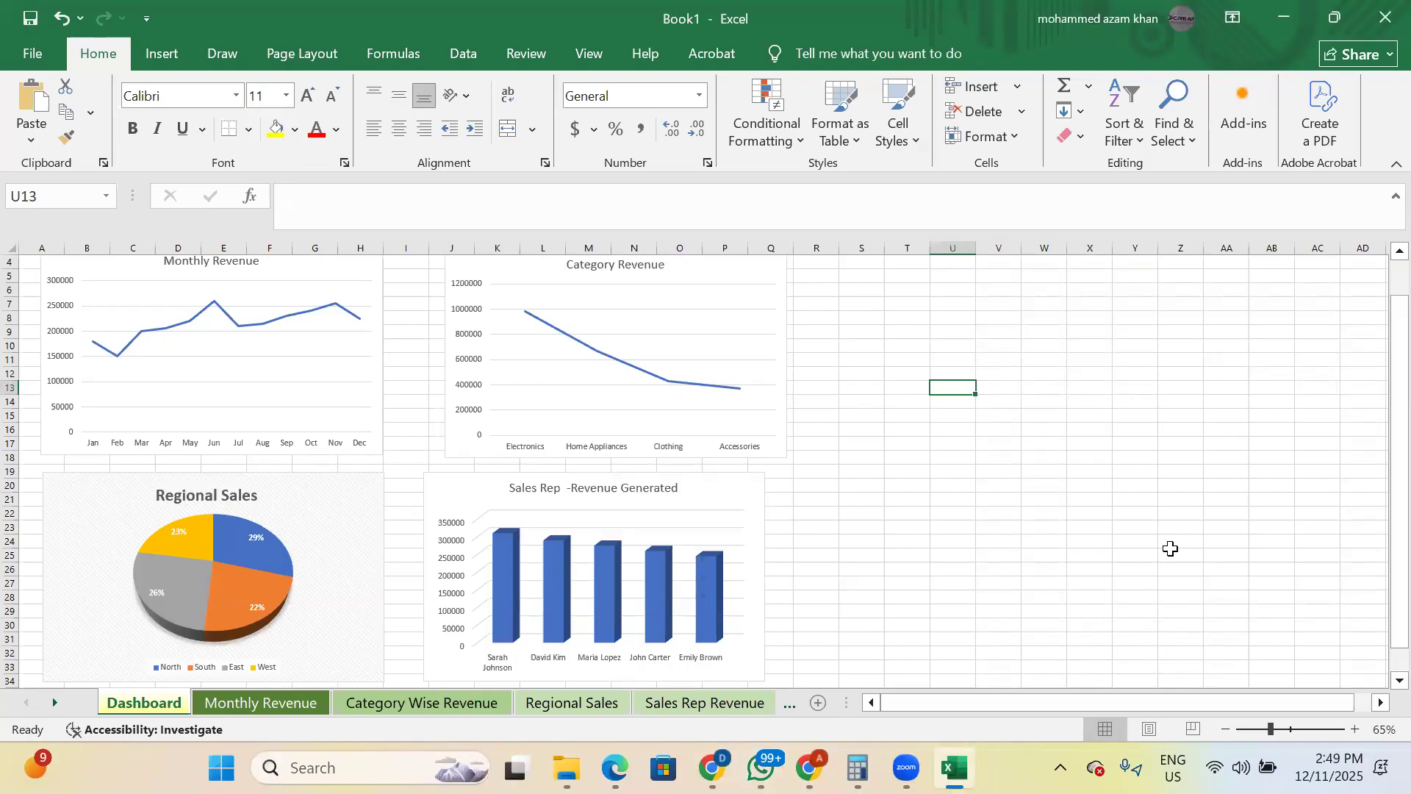
pyautogui.click(761, 768)
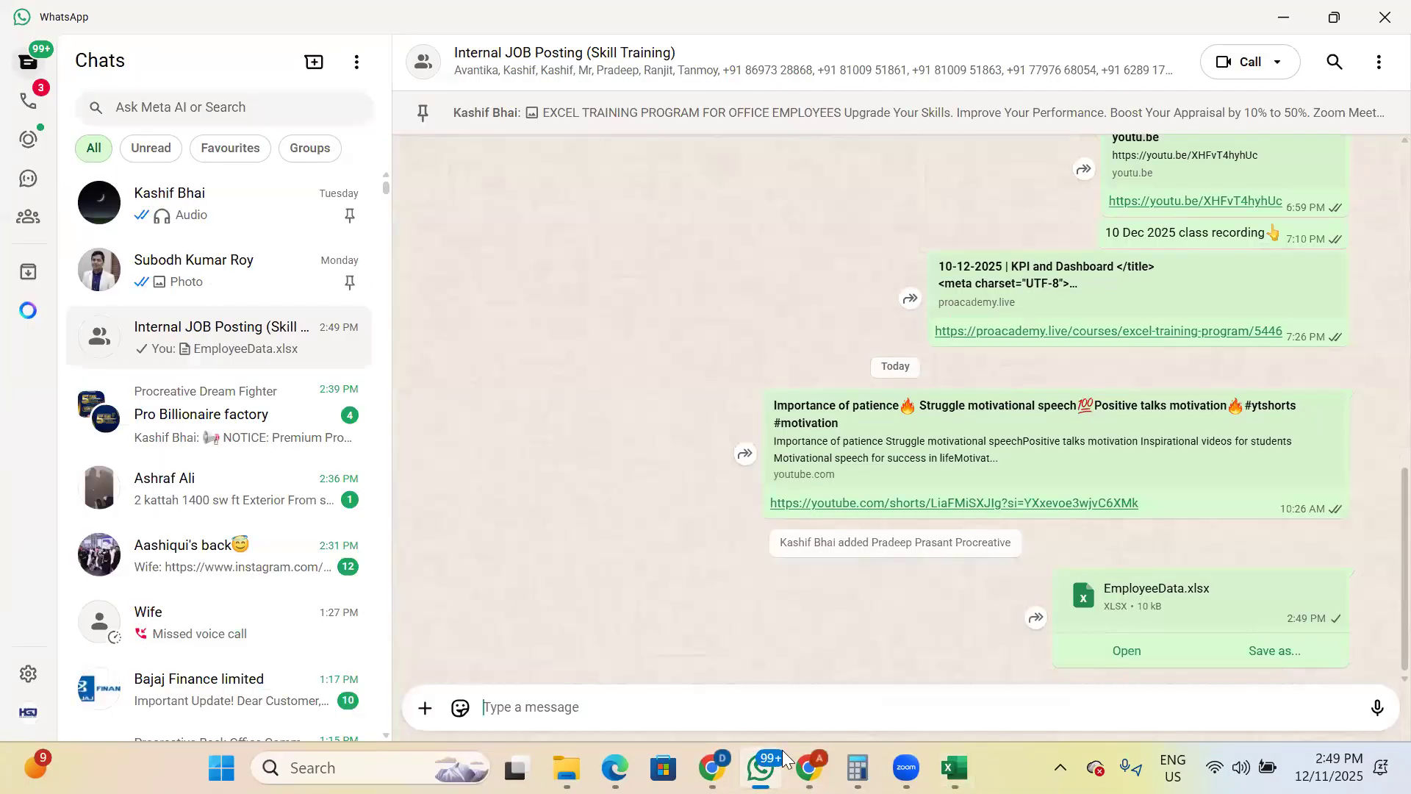
pyautogui.click(712, 768)
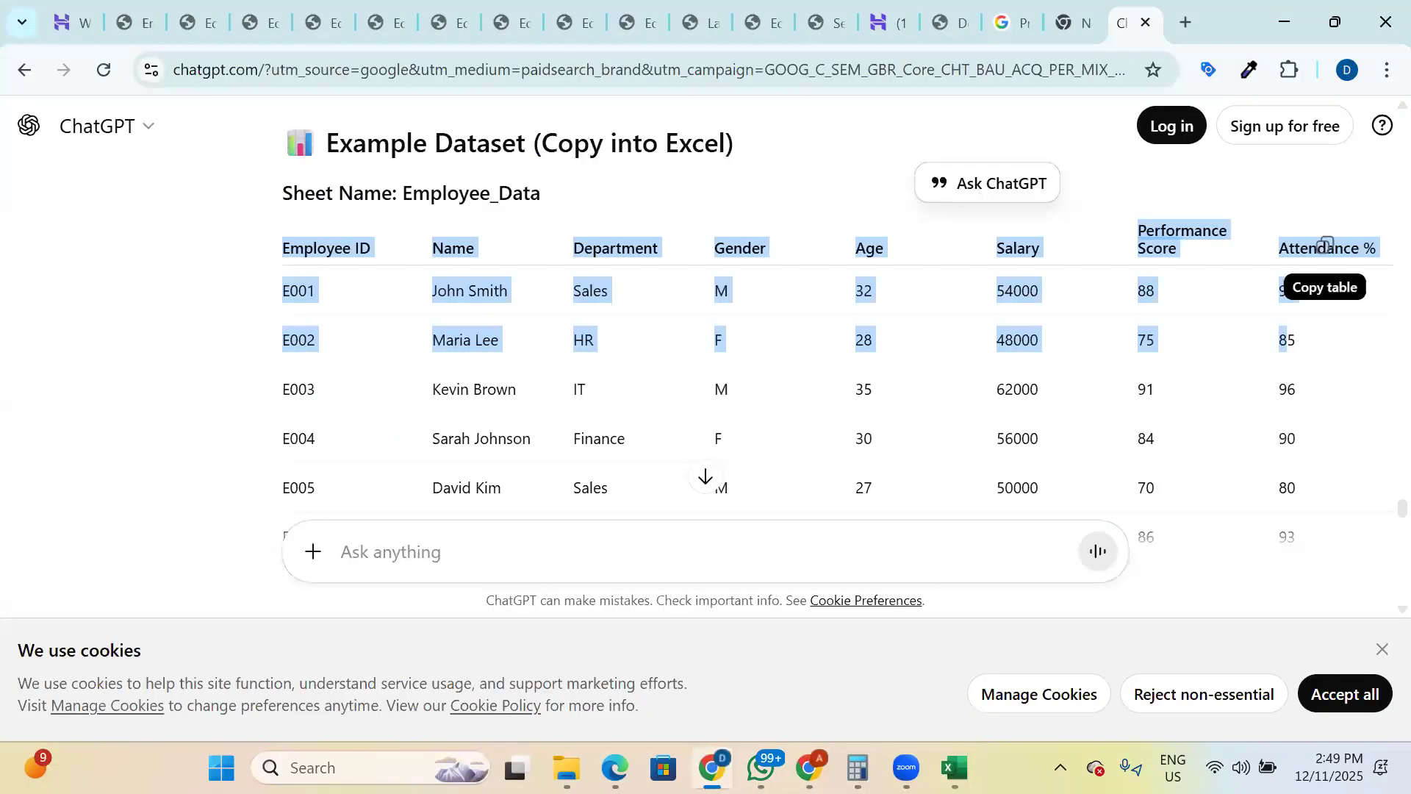
pyautogui.click(809, 768)
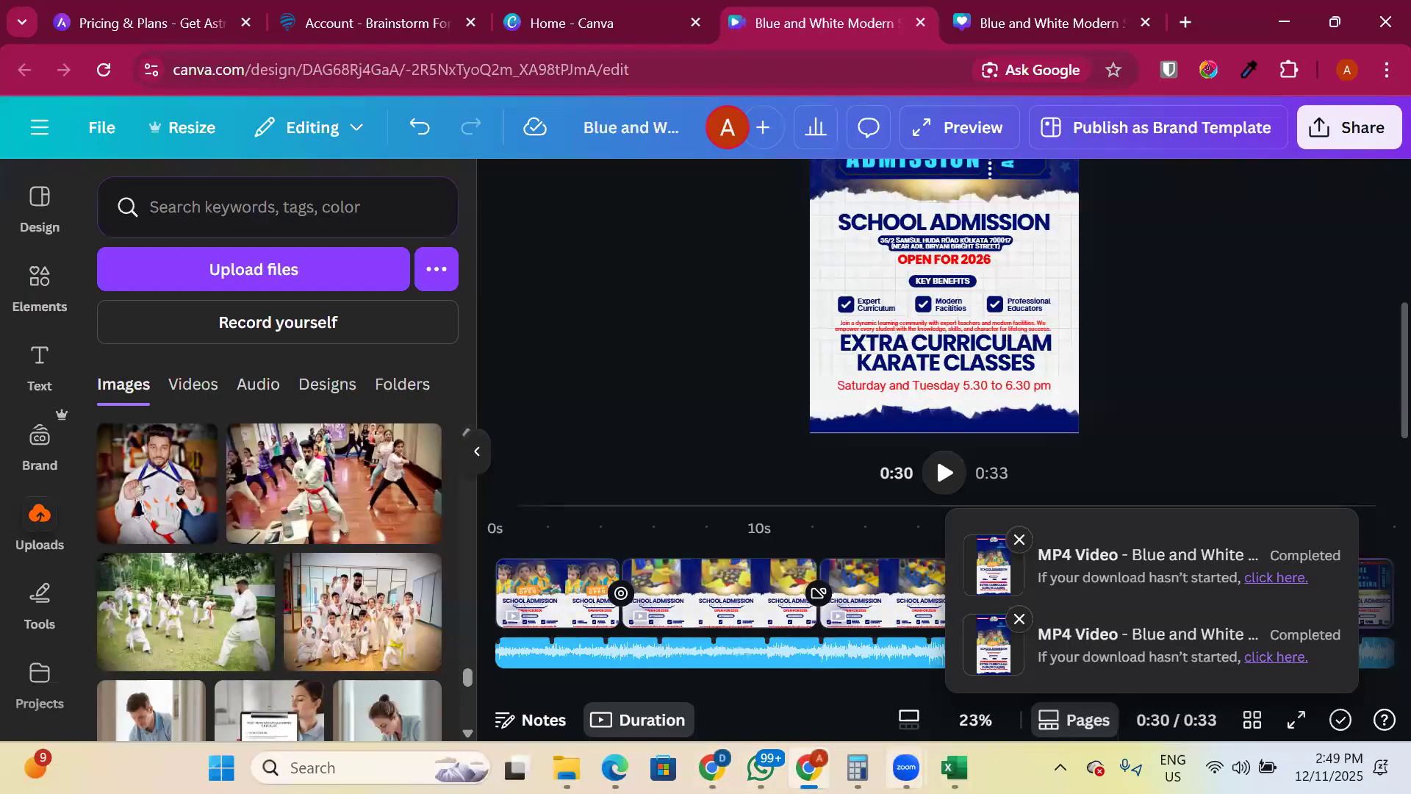
pyautogui.click(954, 767)
pyautogui.moveTo(907, 767)
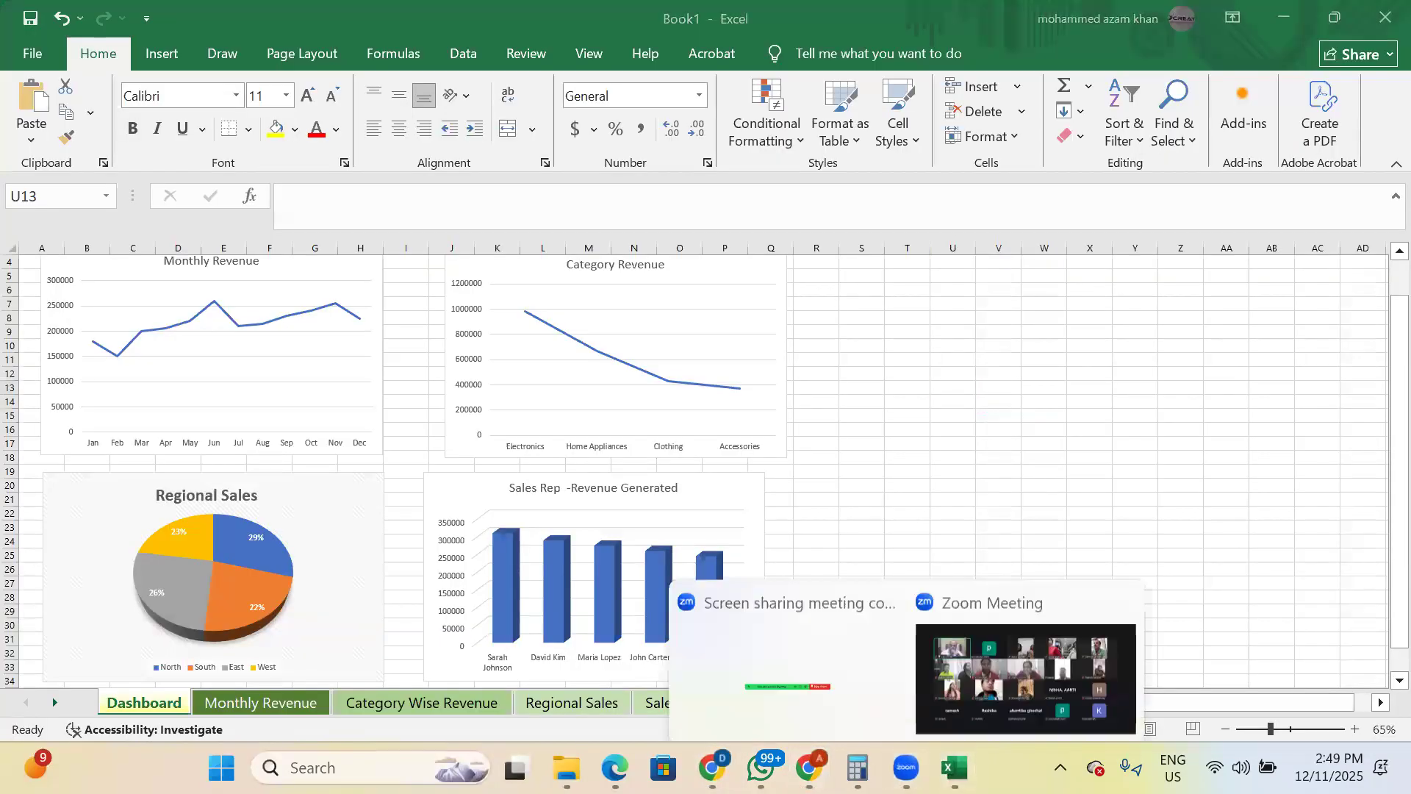
pyautogui.click(992, 676)
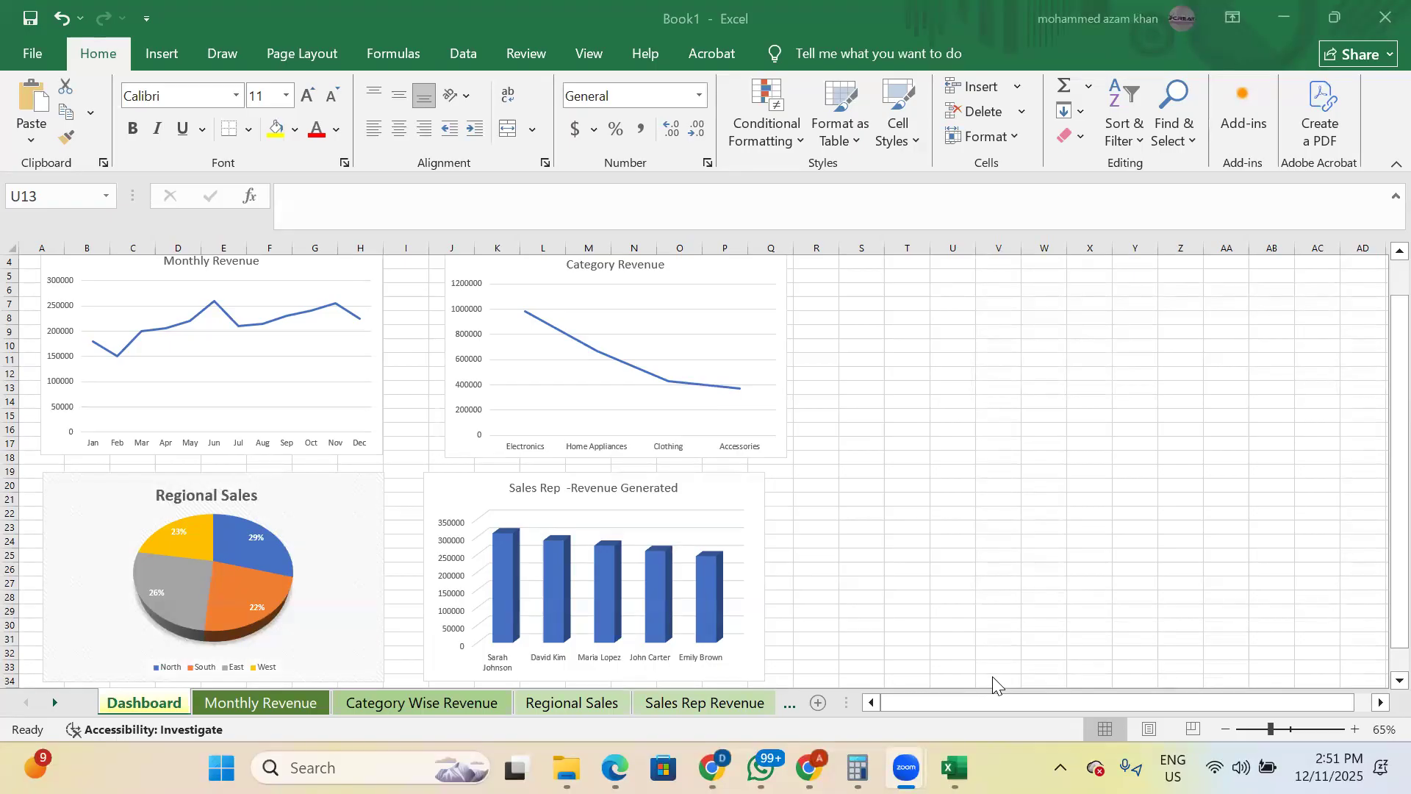
# - Switch to ChatGPT and review the assignment tasks below the example dataset, covering the table conversion, required KPIs and charts
pyautogui.hotkey('alt', 'Tab')
pyautogui.hotkey('alt', 'Tab')
pyautogui.hotkey('alt', 'Tab')
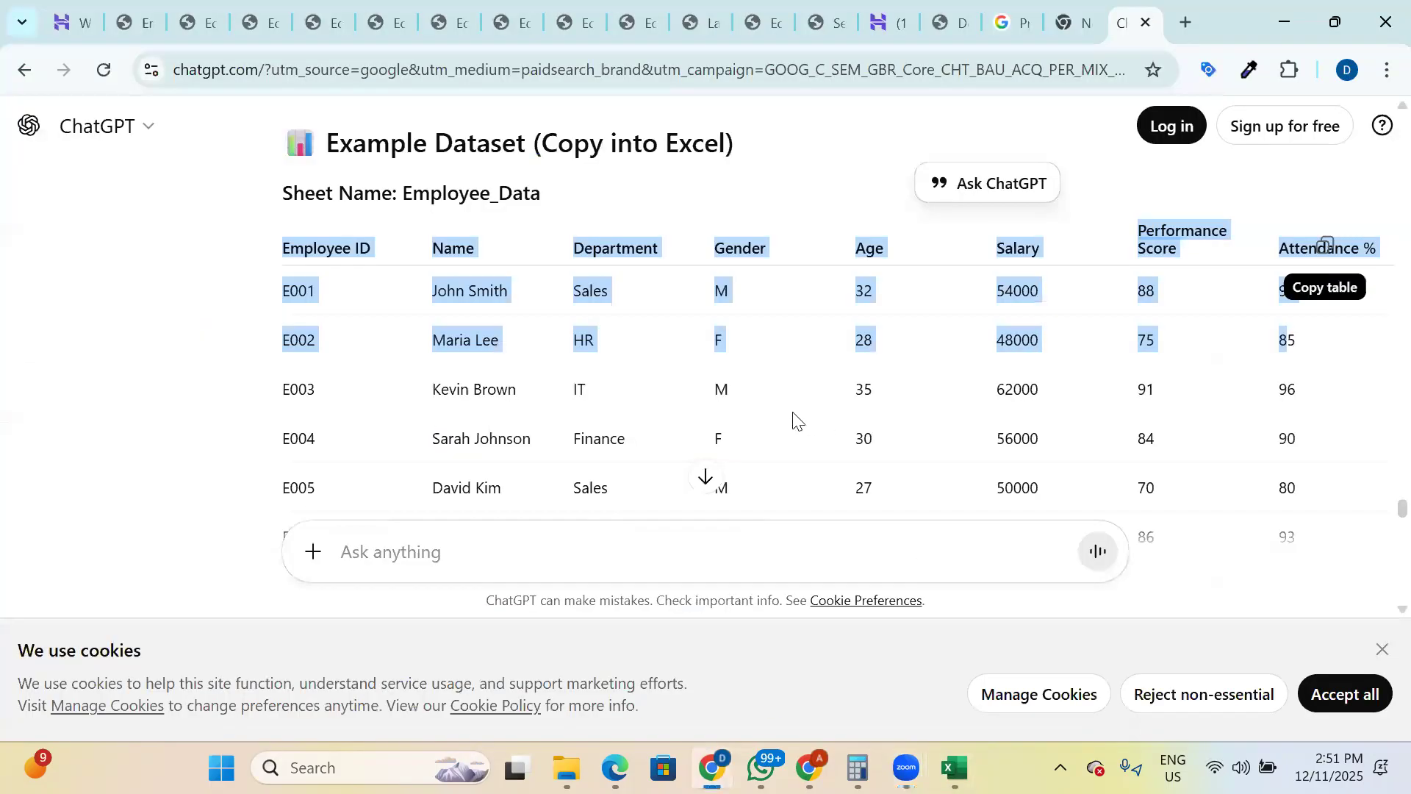
pyautogui.scroll(-5, 794, 418)
pyautogui.scroll(-5, 794, 421)
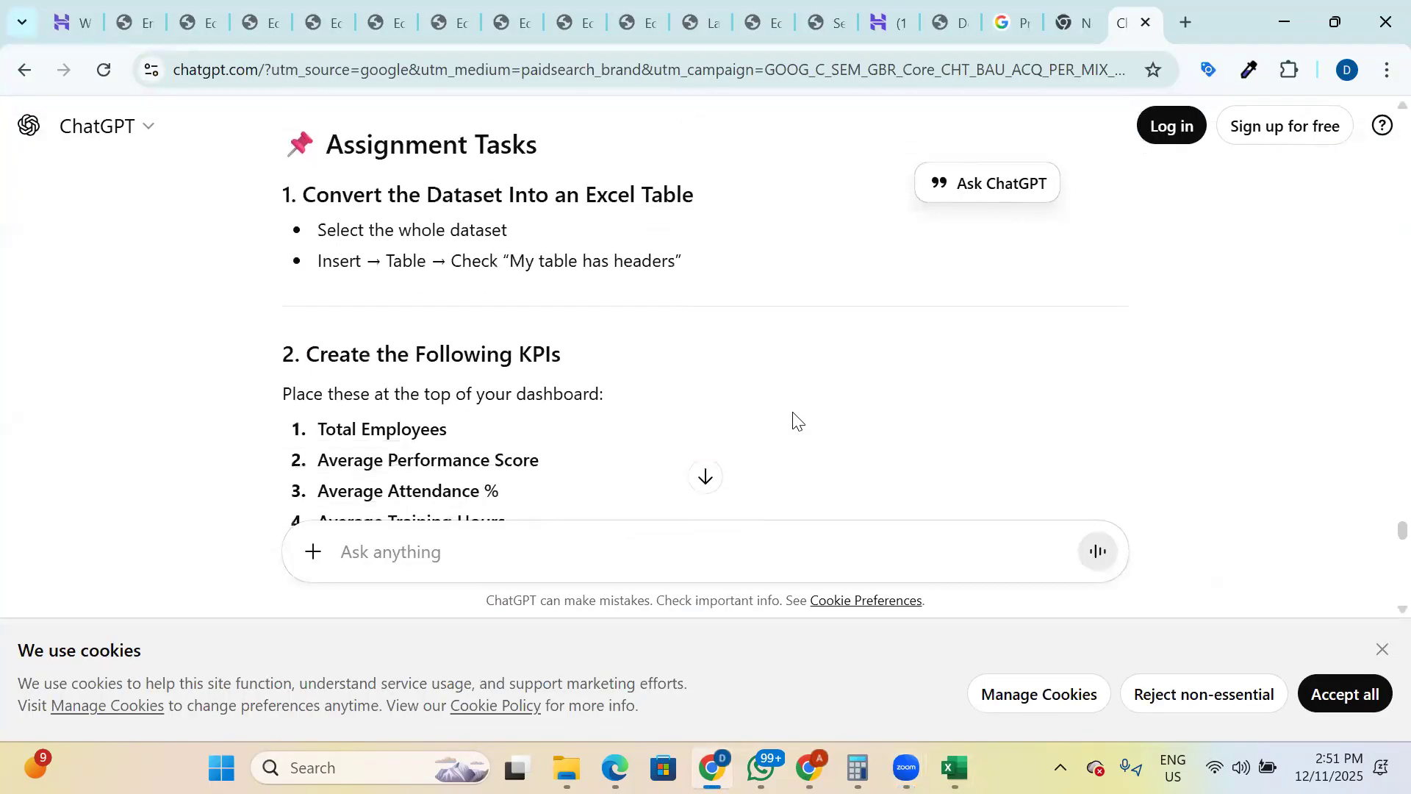
pyautogui.scroll(-1, 793, 421)
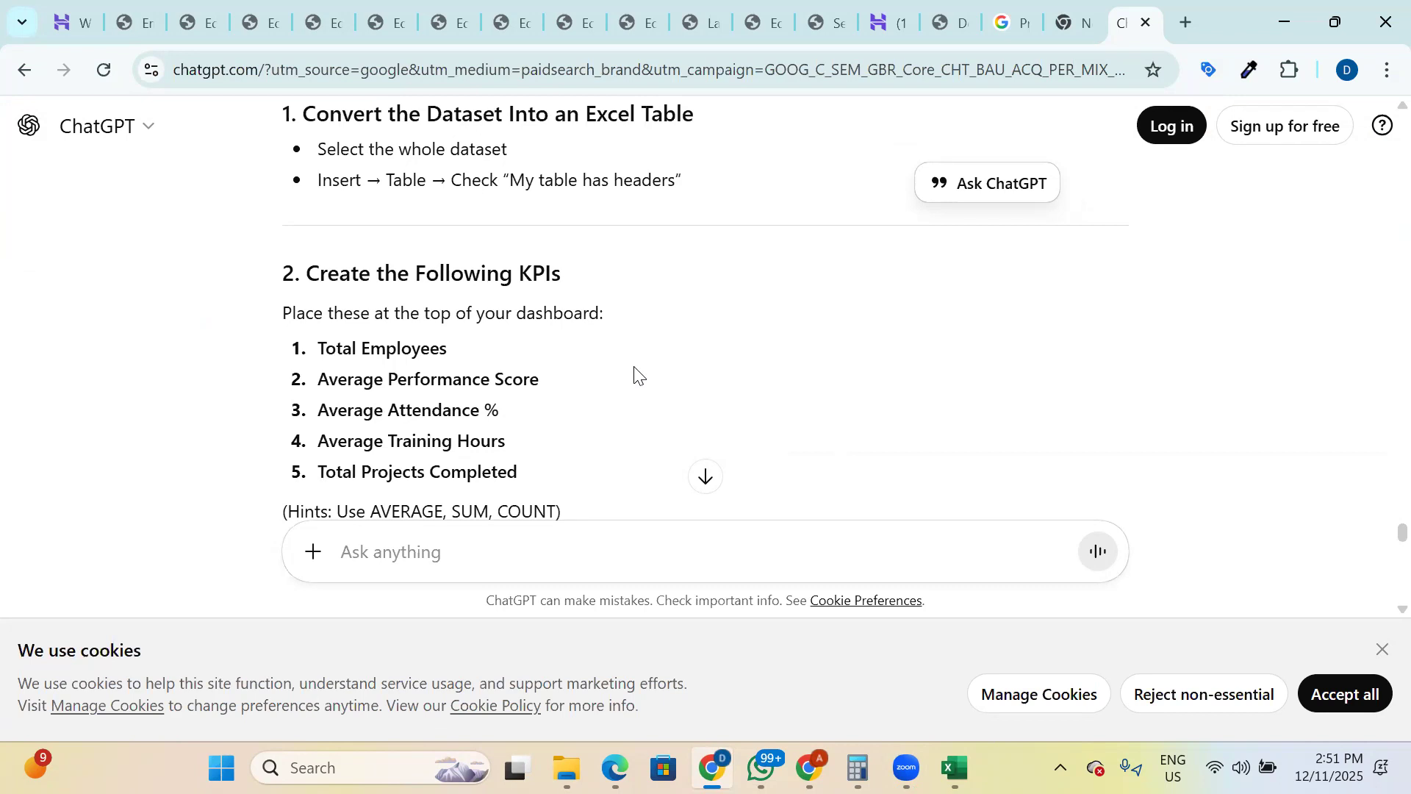
pyautogui.scroll(-1, 634, 376)
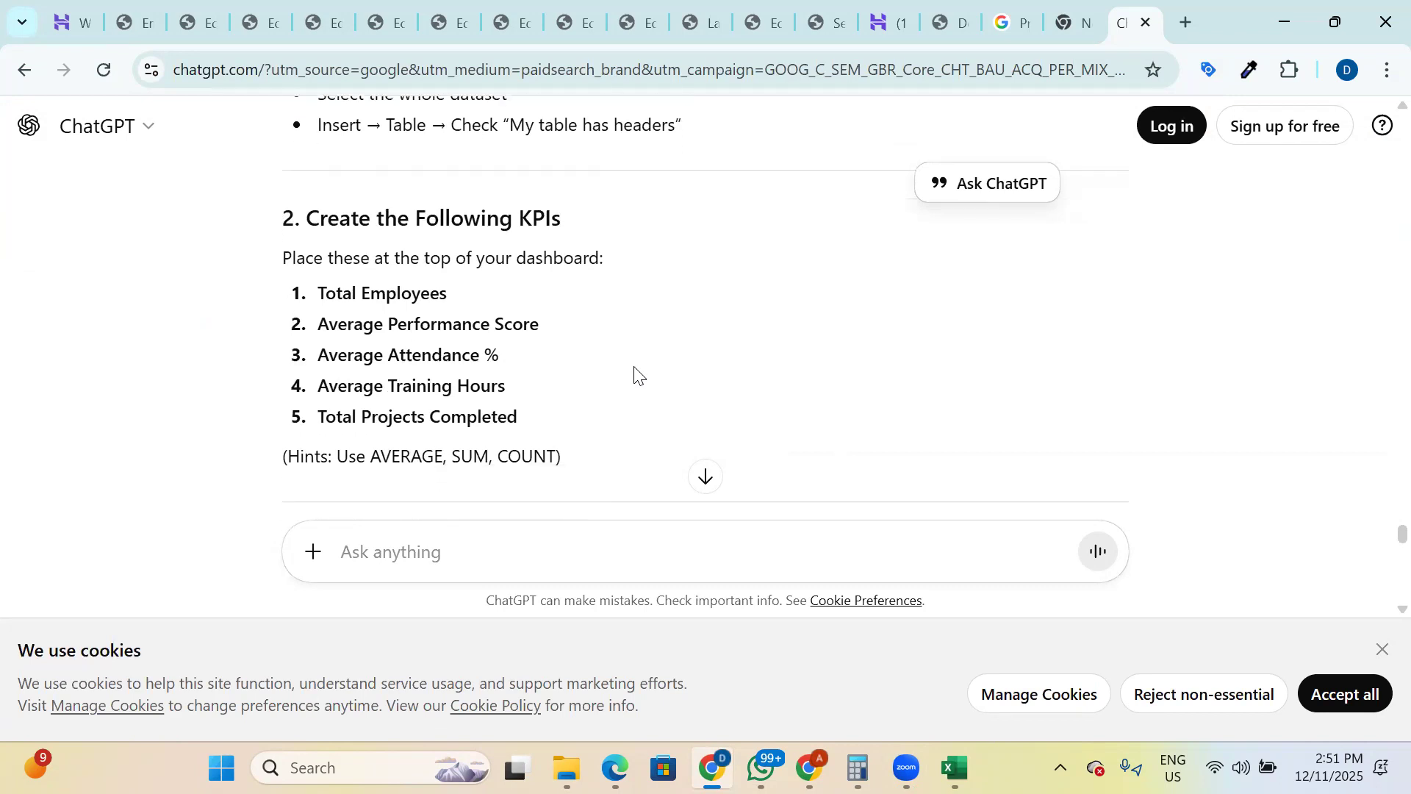
pyautogui.scroll(-3, 634, 376)
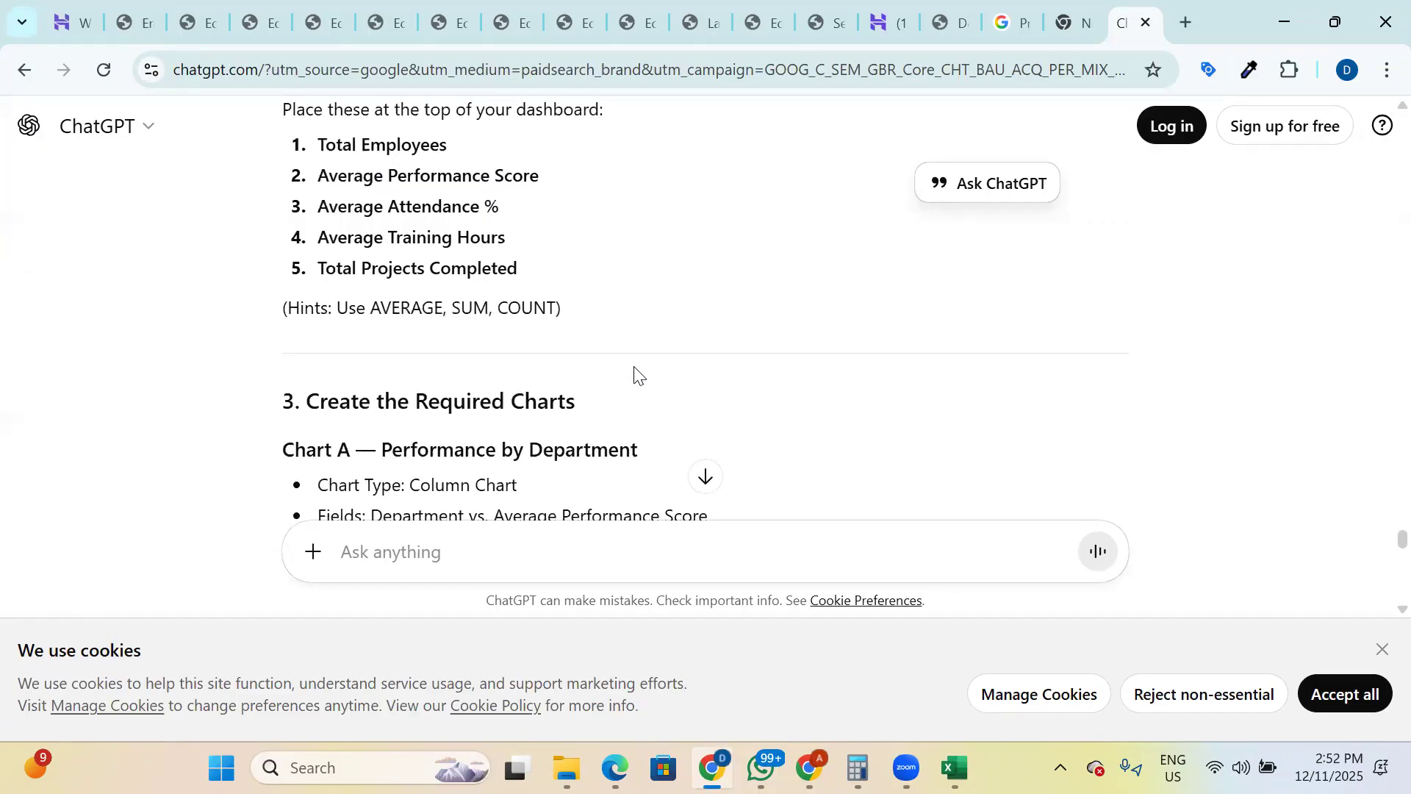
pyautogui.scroll(-1, 635, 376)
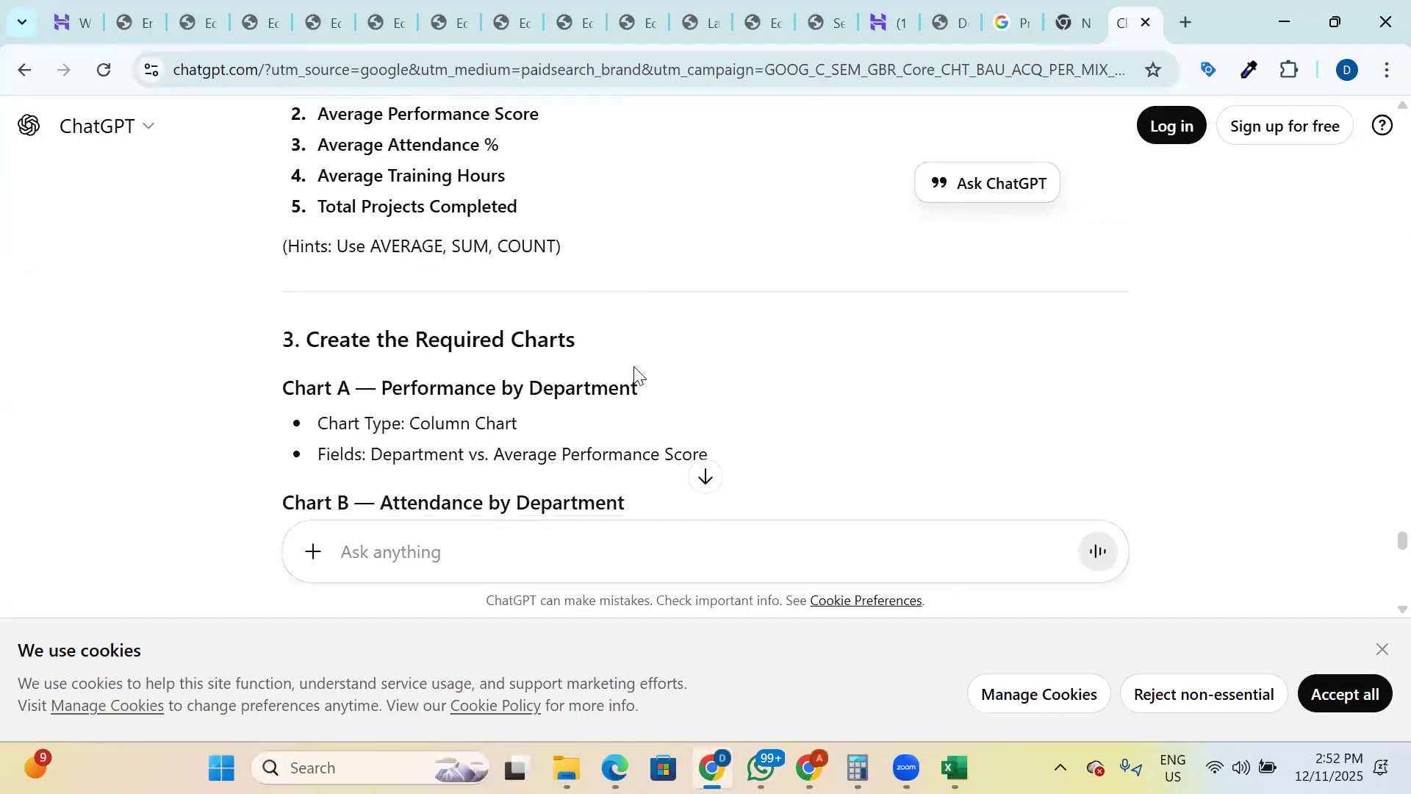
pyautogui.scroll(1, 634, 375)
pyautogui.scroll(1, 634, 375)
pyautogui.scroll(-1, 634, 376)
pyautogui.scroll(1, 635, 376)
pyautogui.scroll(1, 635, 375)
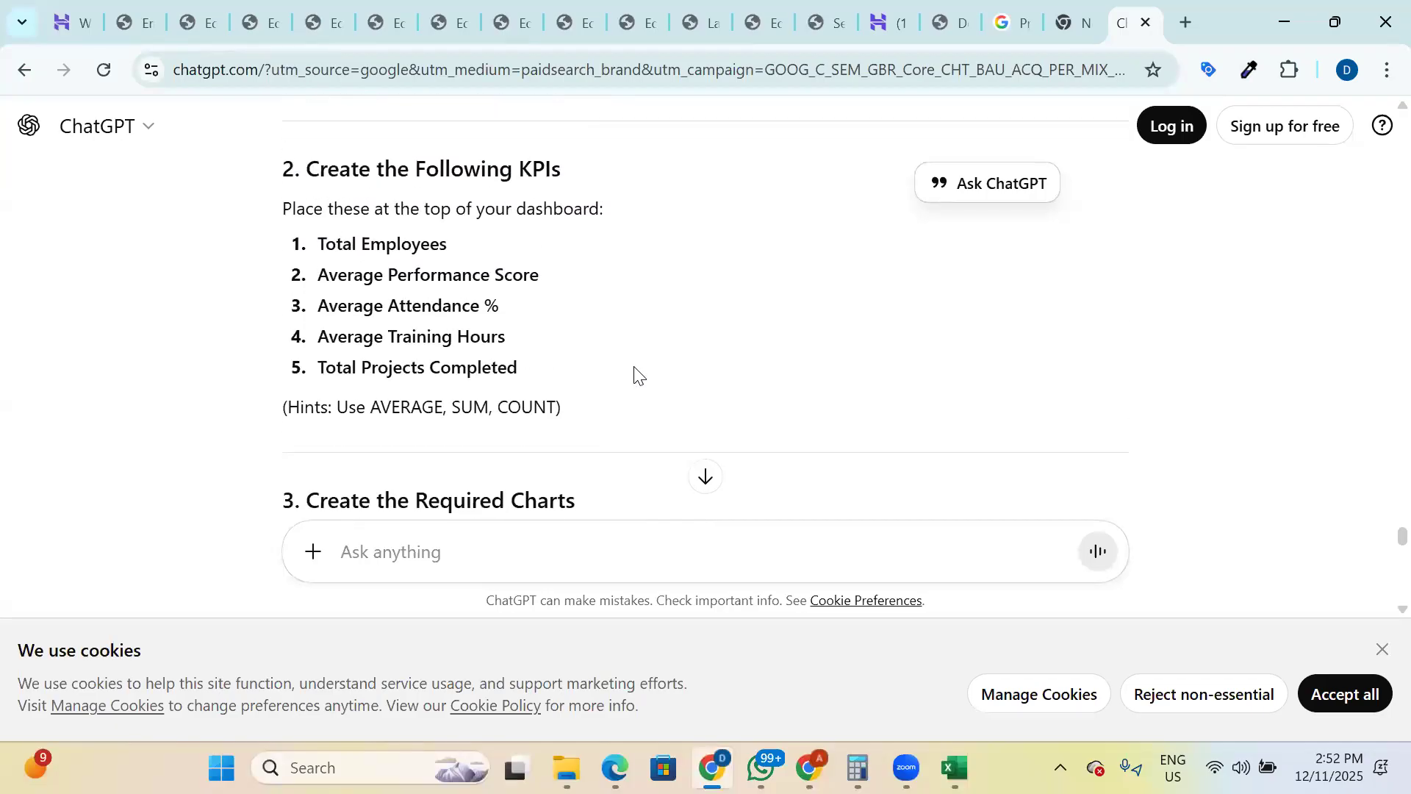
pyautogui.scroll(-1, 635, 376)
pyautogui.scroll(1, 634, 375)
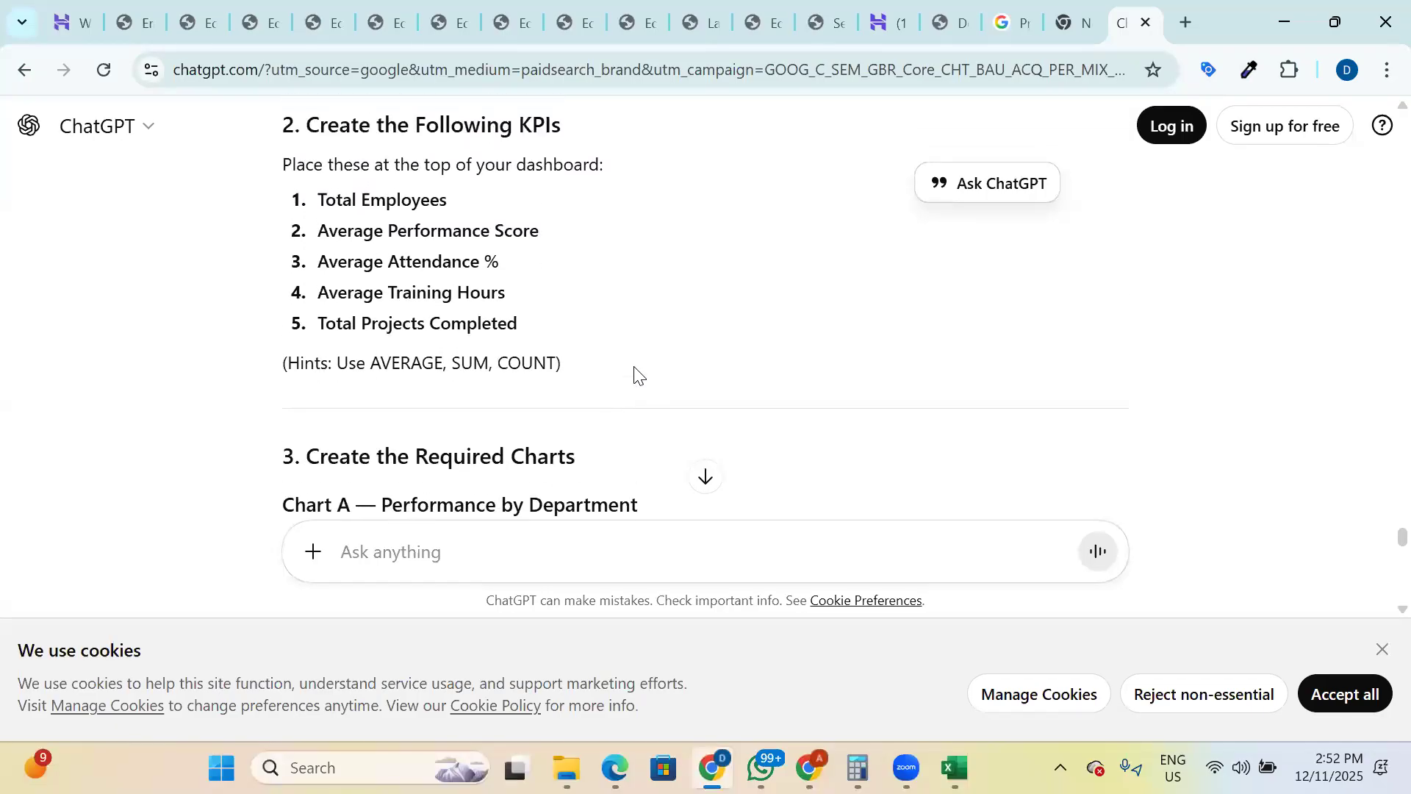
# - Switch to Excel and open the recent workbook EmployeeData.xlsx
pyautogui.hotkey('alt', 'Tab')
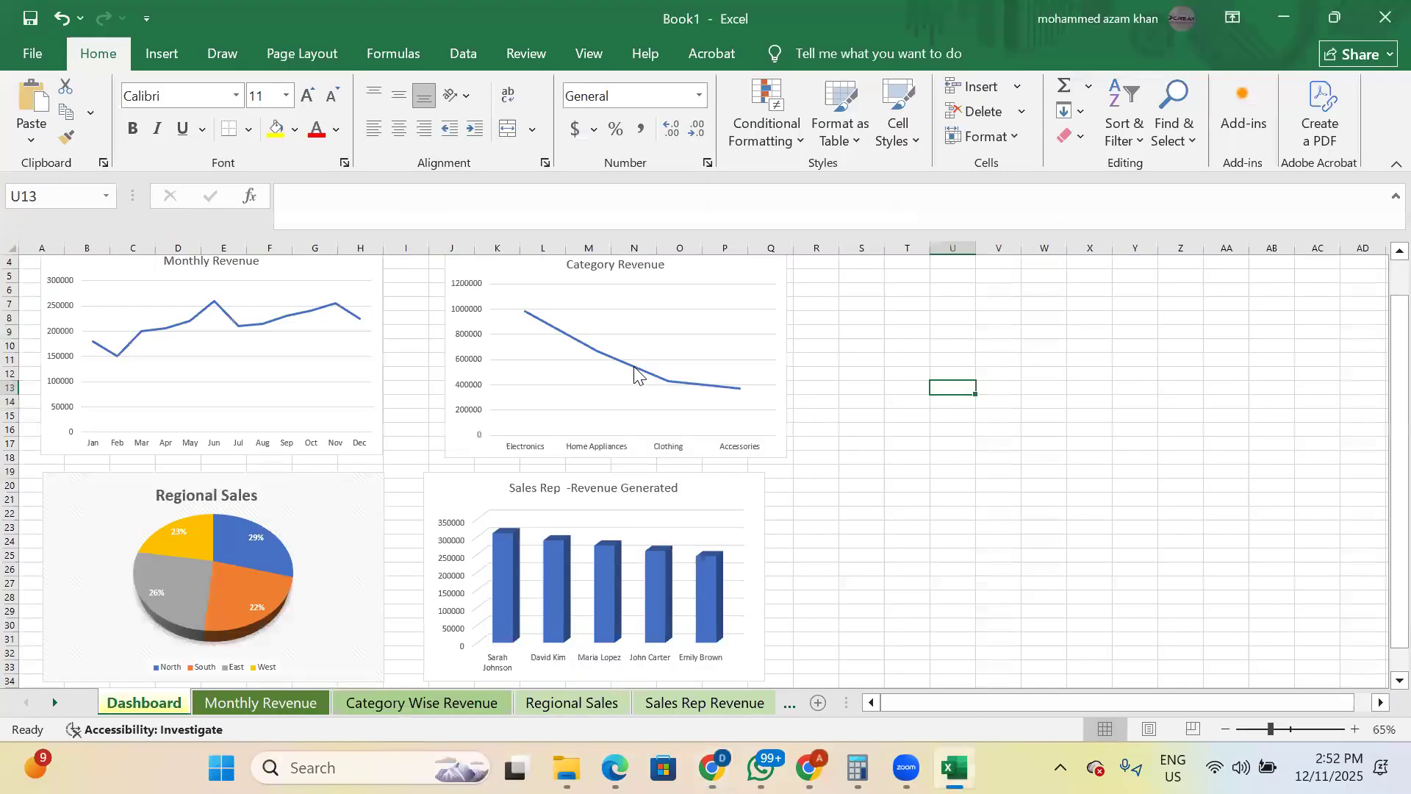
pyautogui.hotkey('alt', 'Tab')
pyautogui.press('Tab')
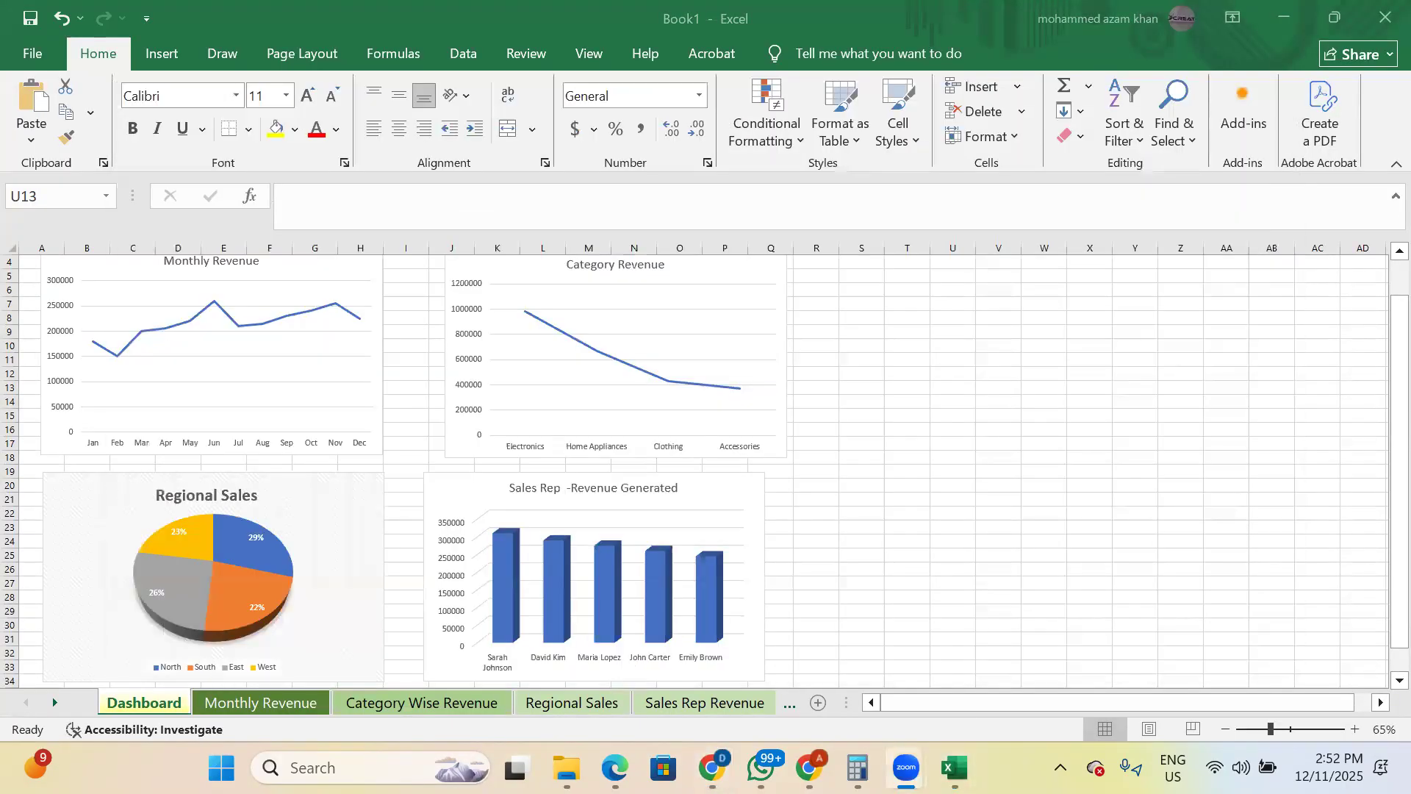
pyautogui.moveTo(954, 767)
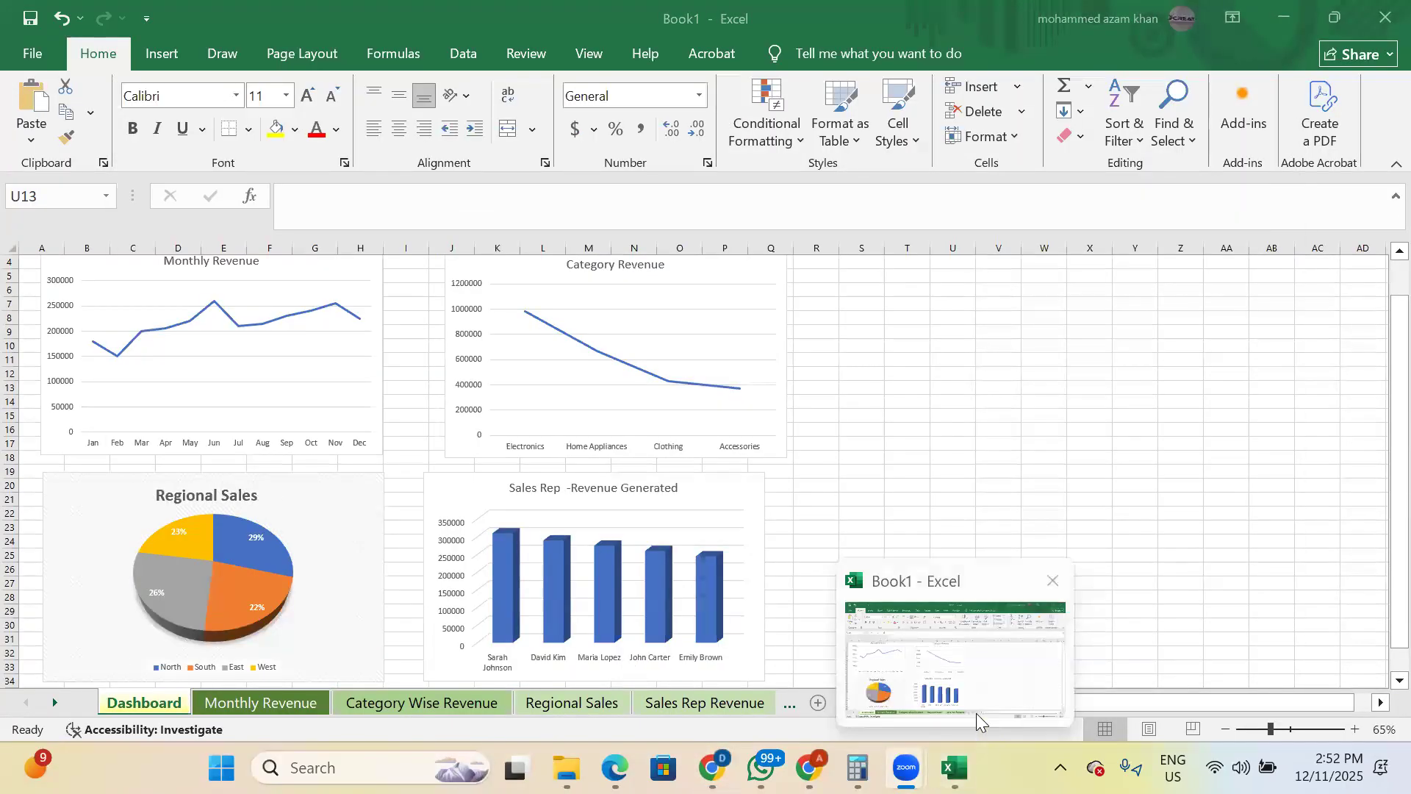
pyautogui.rightClick(954, 768)
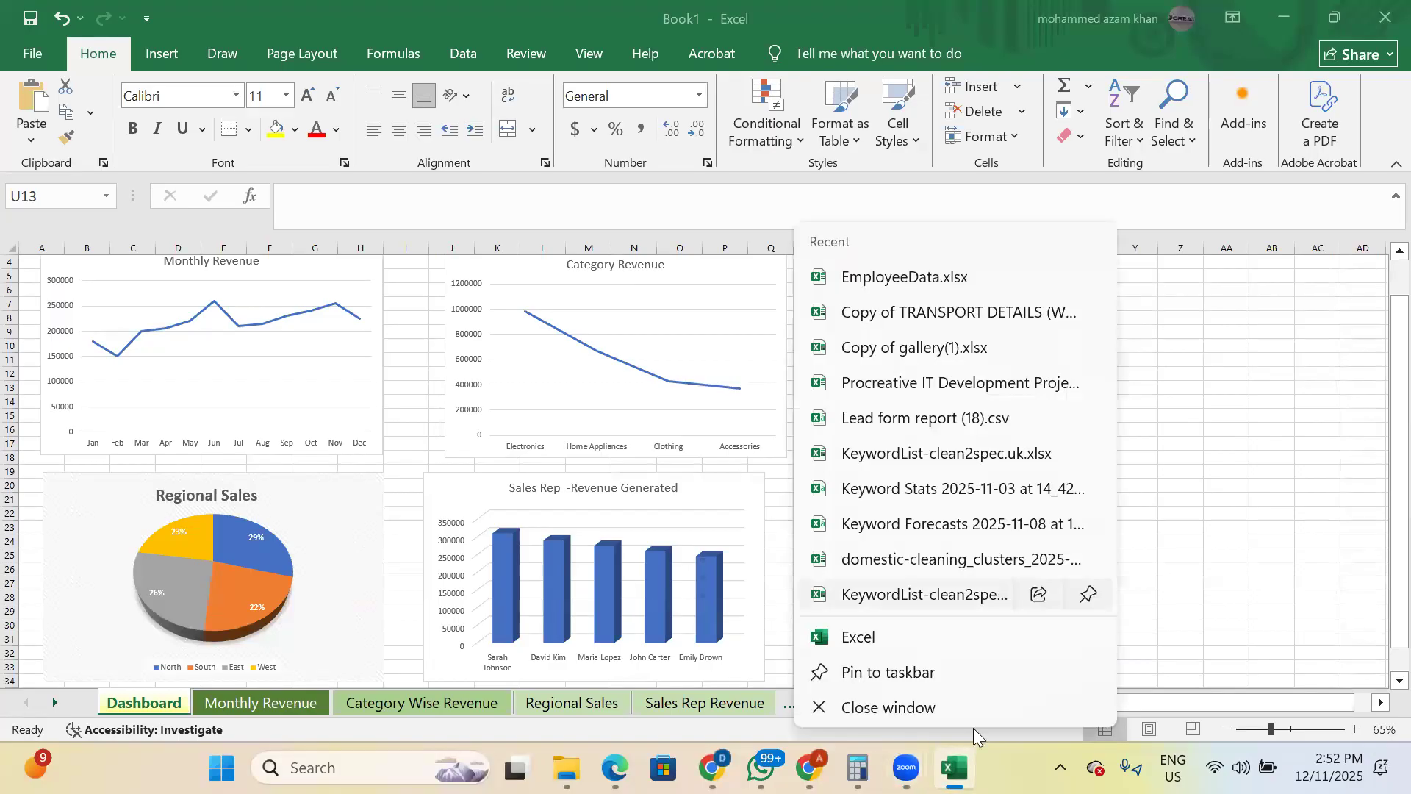
pyautogui.click(904, 277)
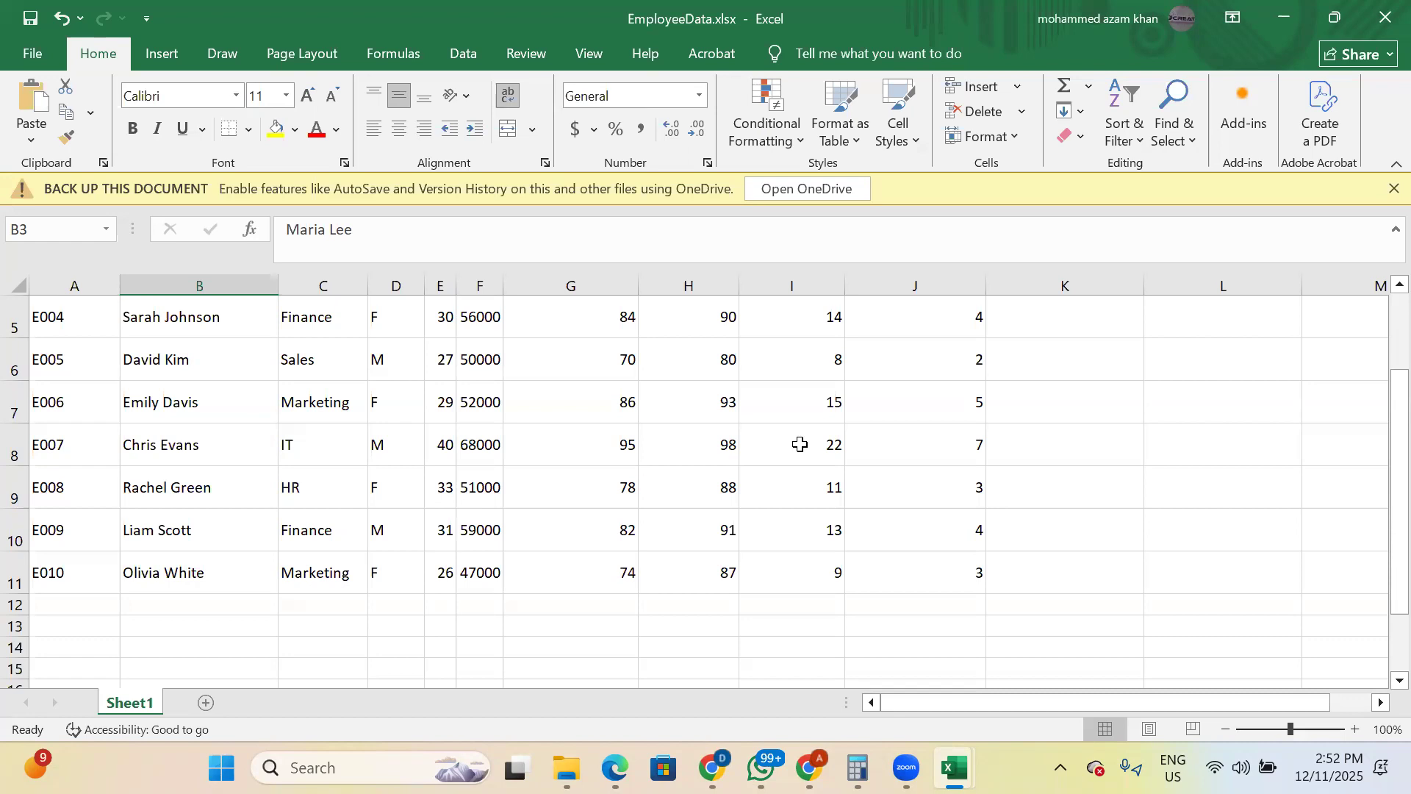
pyautogui.moveTo(761, 768)
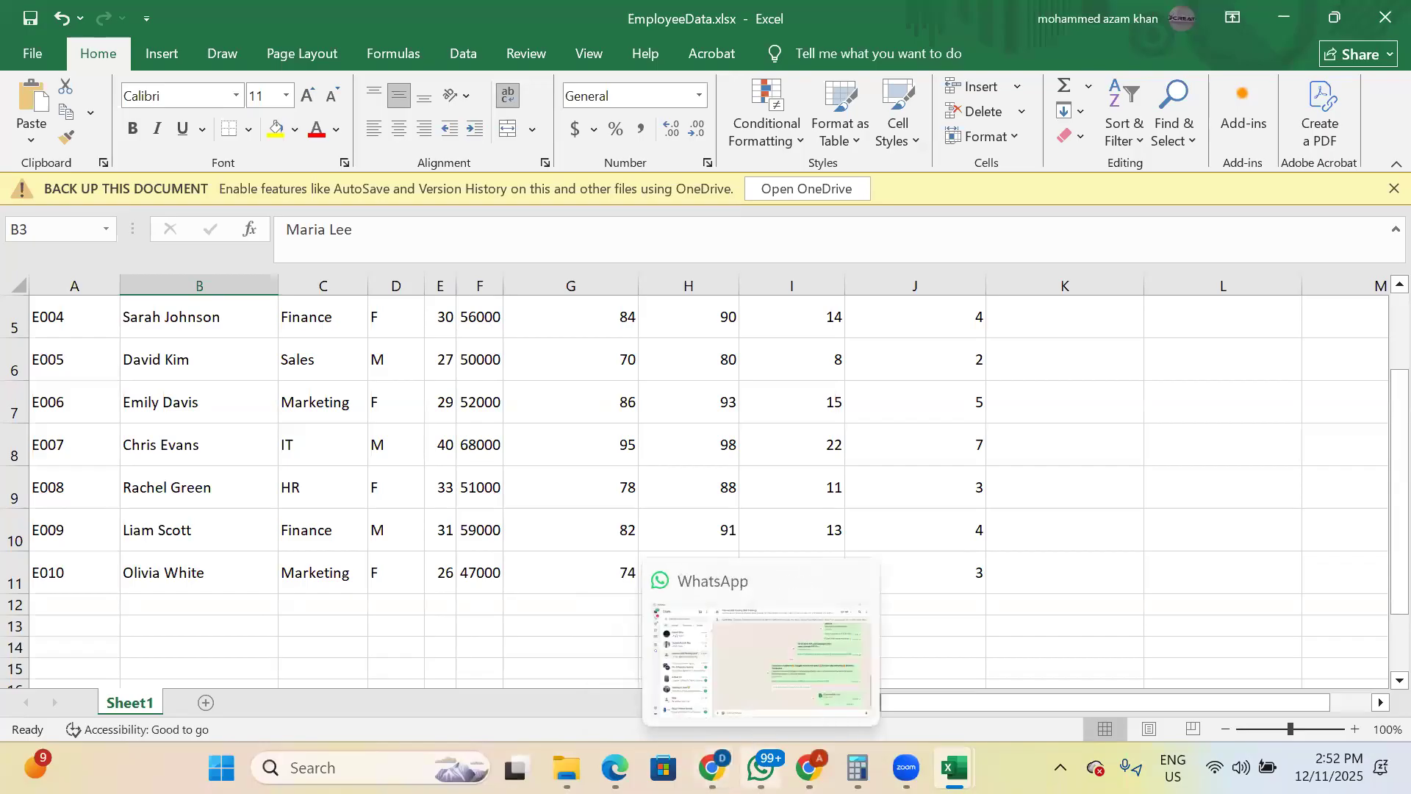
pyautogui.moveTo(907, 767)
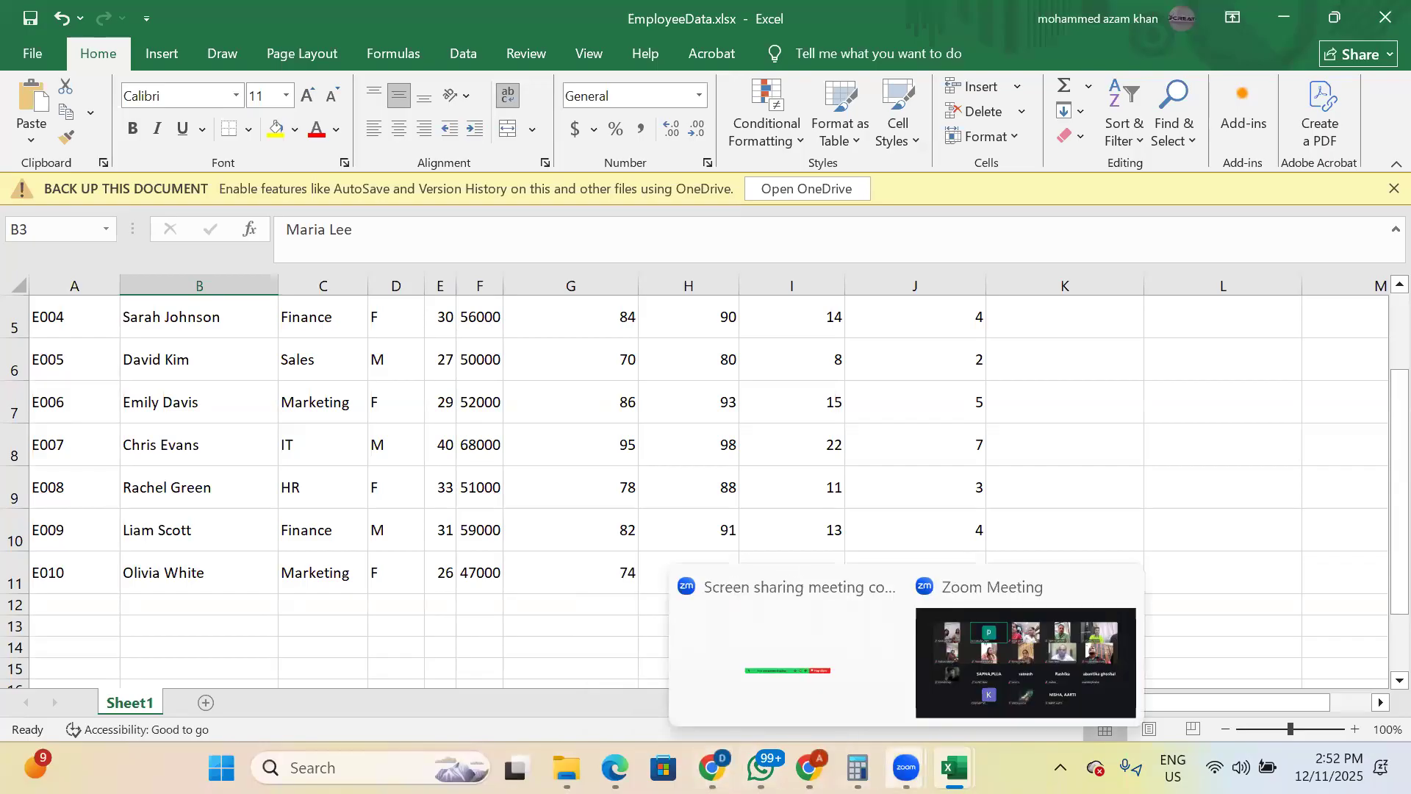
pyautogui.click(998, 674)
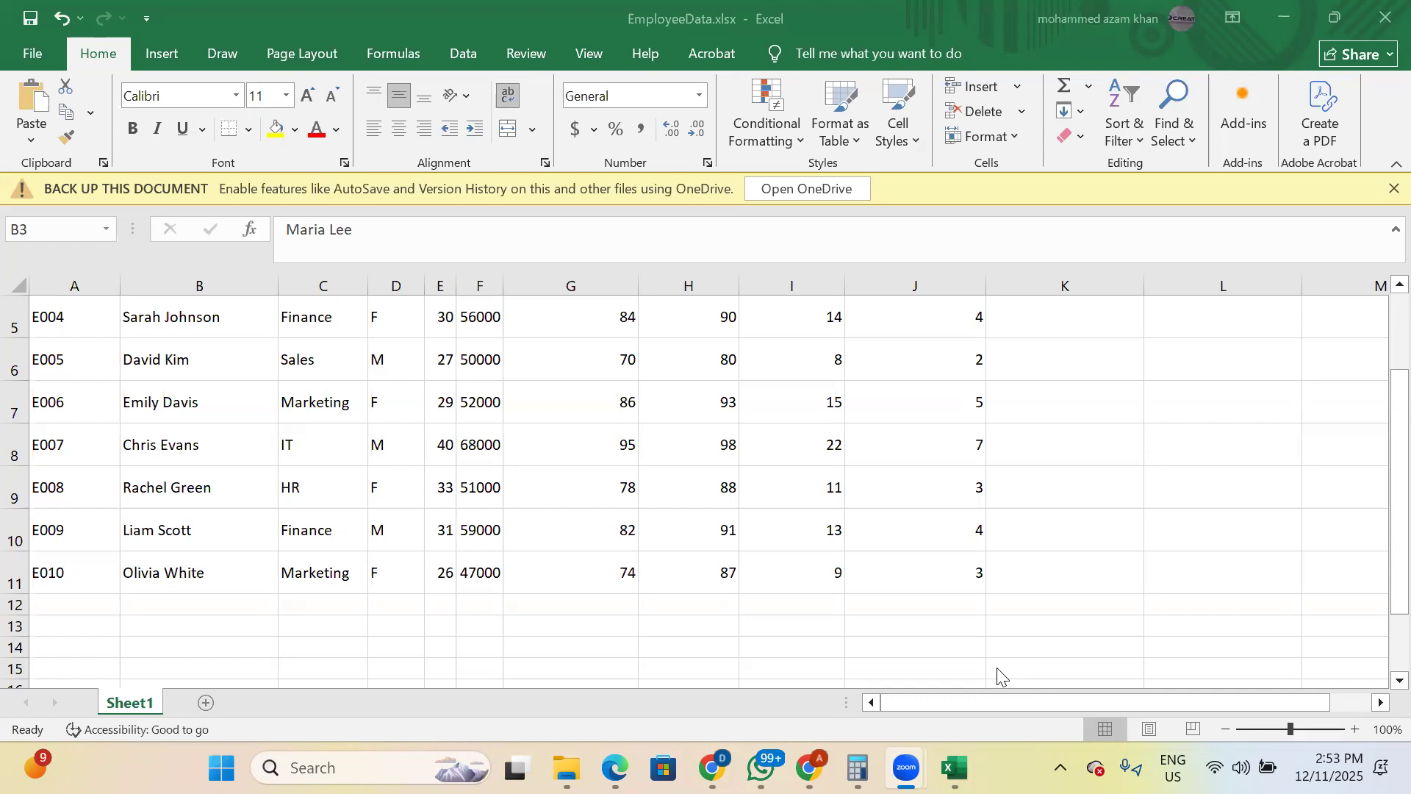
pyautogui.click(997, 667)
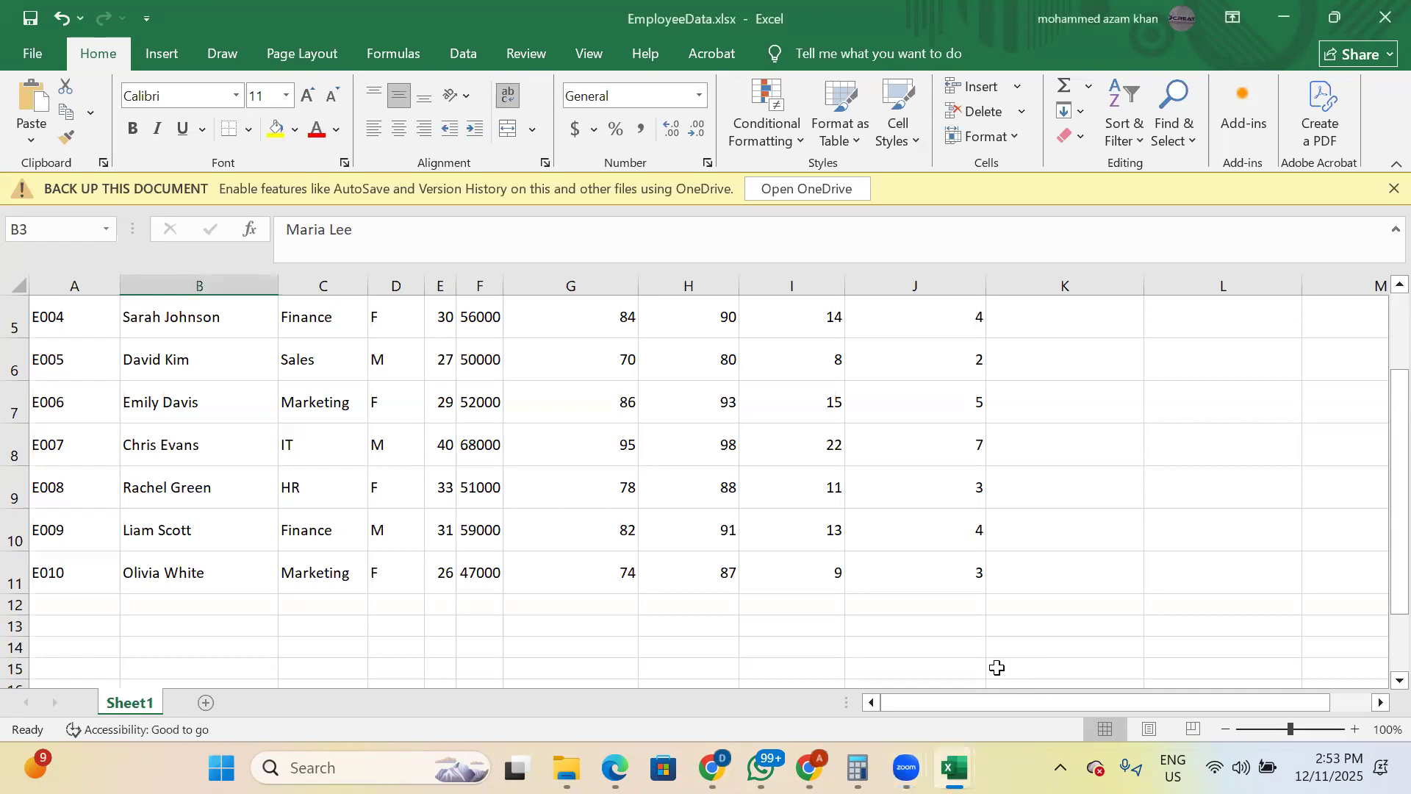
# - Enter the formula =SUM(A2:A11) in cell A12 below the Employee ID column
pyautogui.click(75, 605)
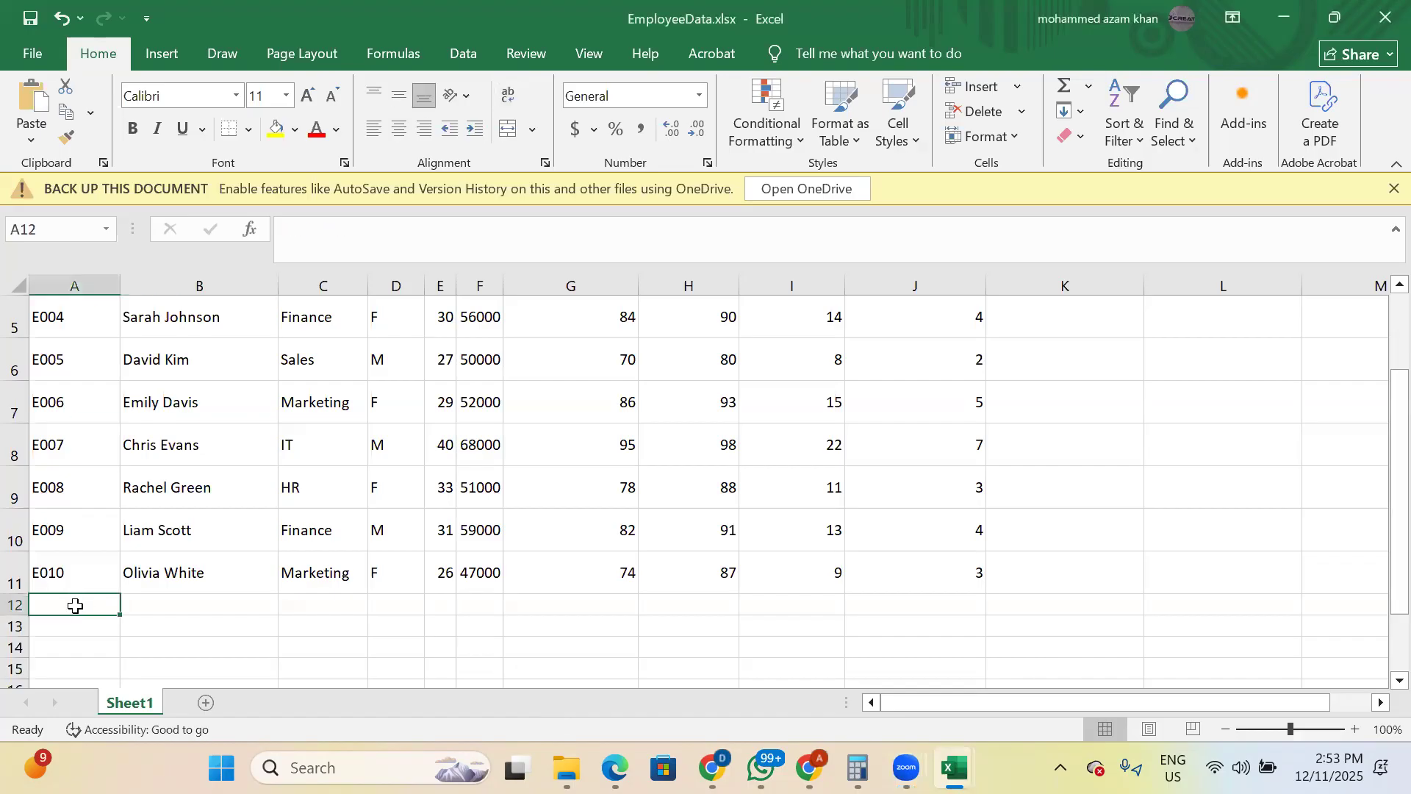
pyautogui.write('=')
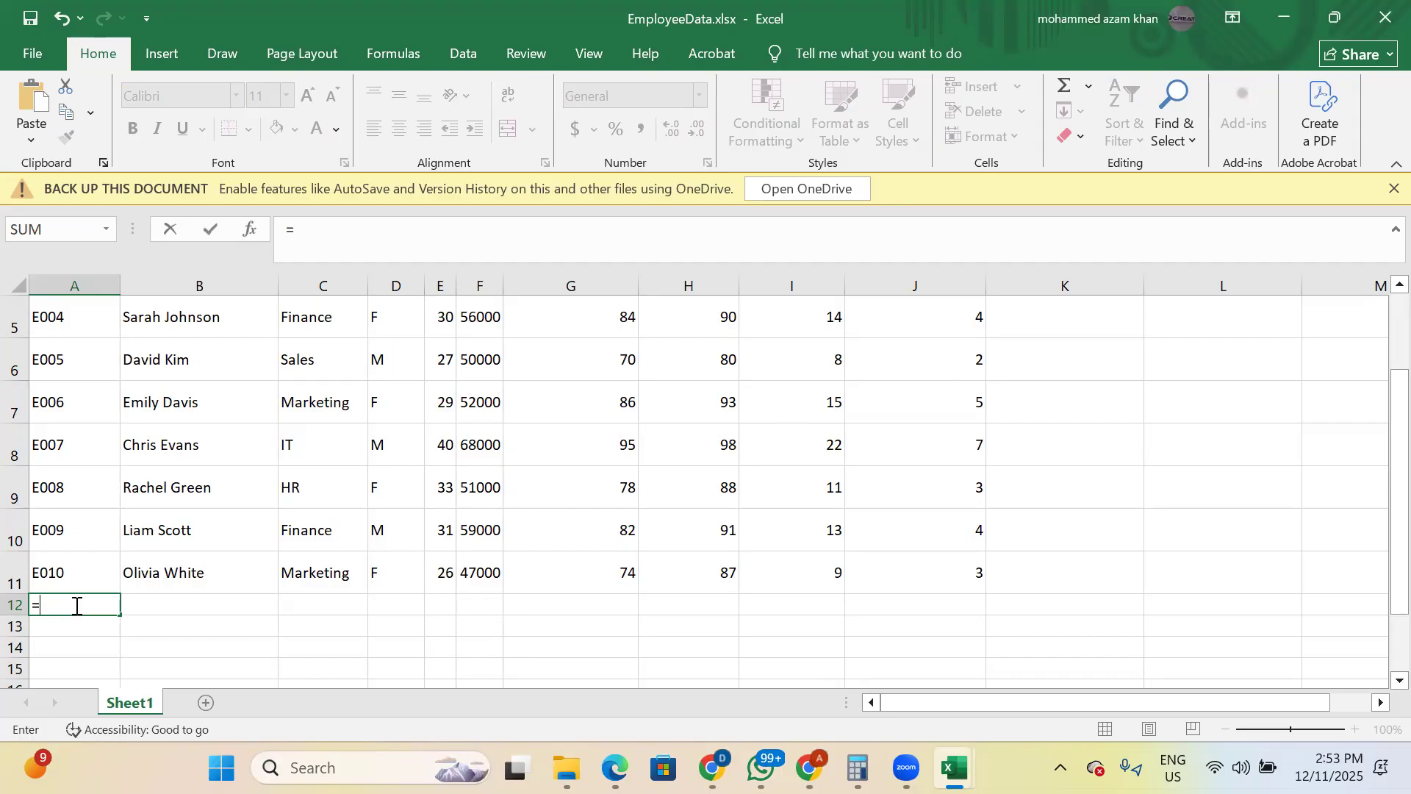
pyautogui.write('SUM(')
pyautogui.press('Up')
pyautogui.press('Up')
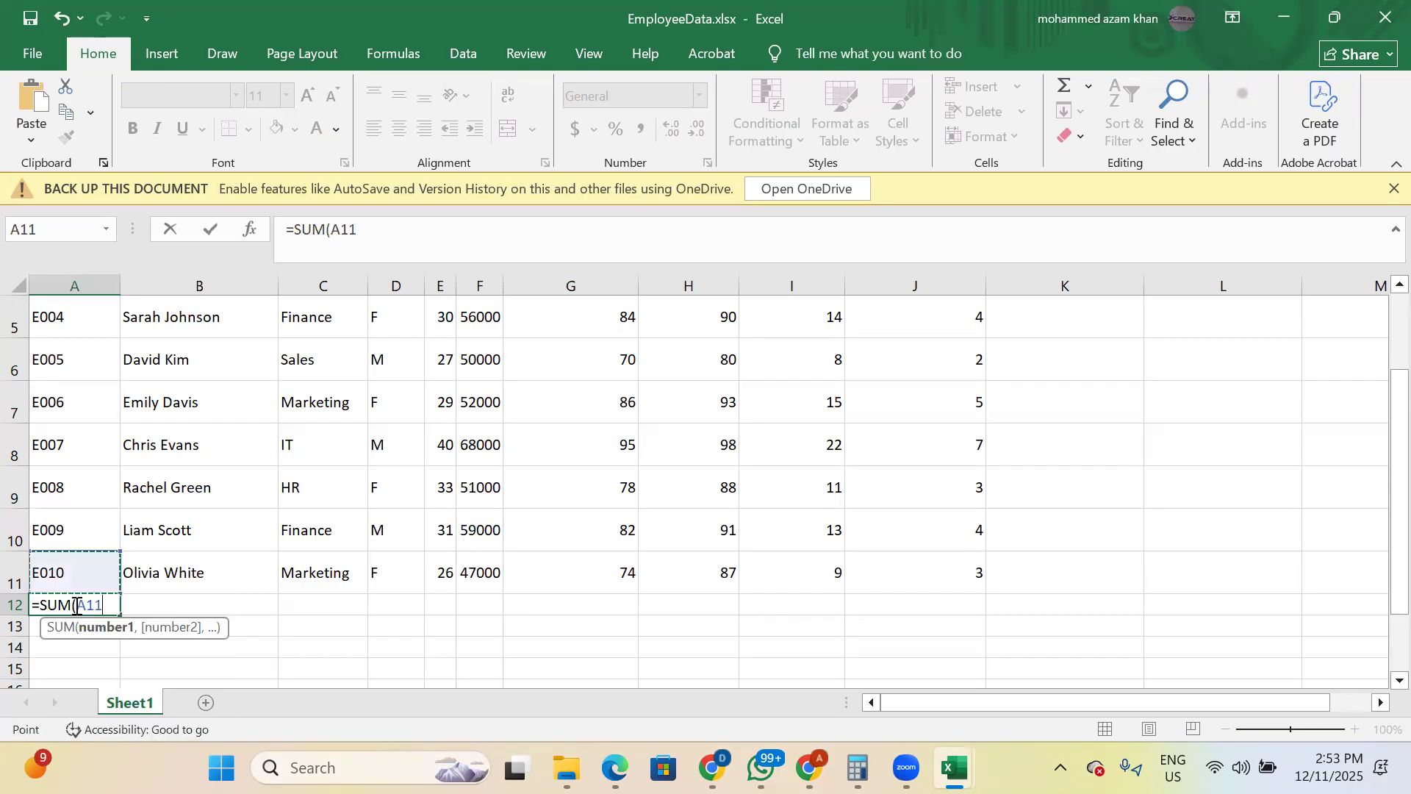
pyautogui.press('Down')
pyautogui.hotkey('shift', 'Up')
pyautogui.hotkey('shift', 'Up')
pyautogui.hotkey('shift', 'Up')
pyautogui.hotkey('shift', 'Up')
pyautogui.hotkey('shift', 'Up')
pyautogui.hotkey('shift', 'Up')
pyautogui.hotkey('shift', 'Up')
pyautogui.hotkey('shift', 'Up')
pyautogui.hotkey('shift', 'Up')
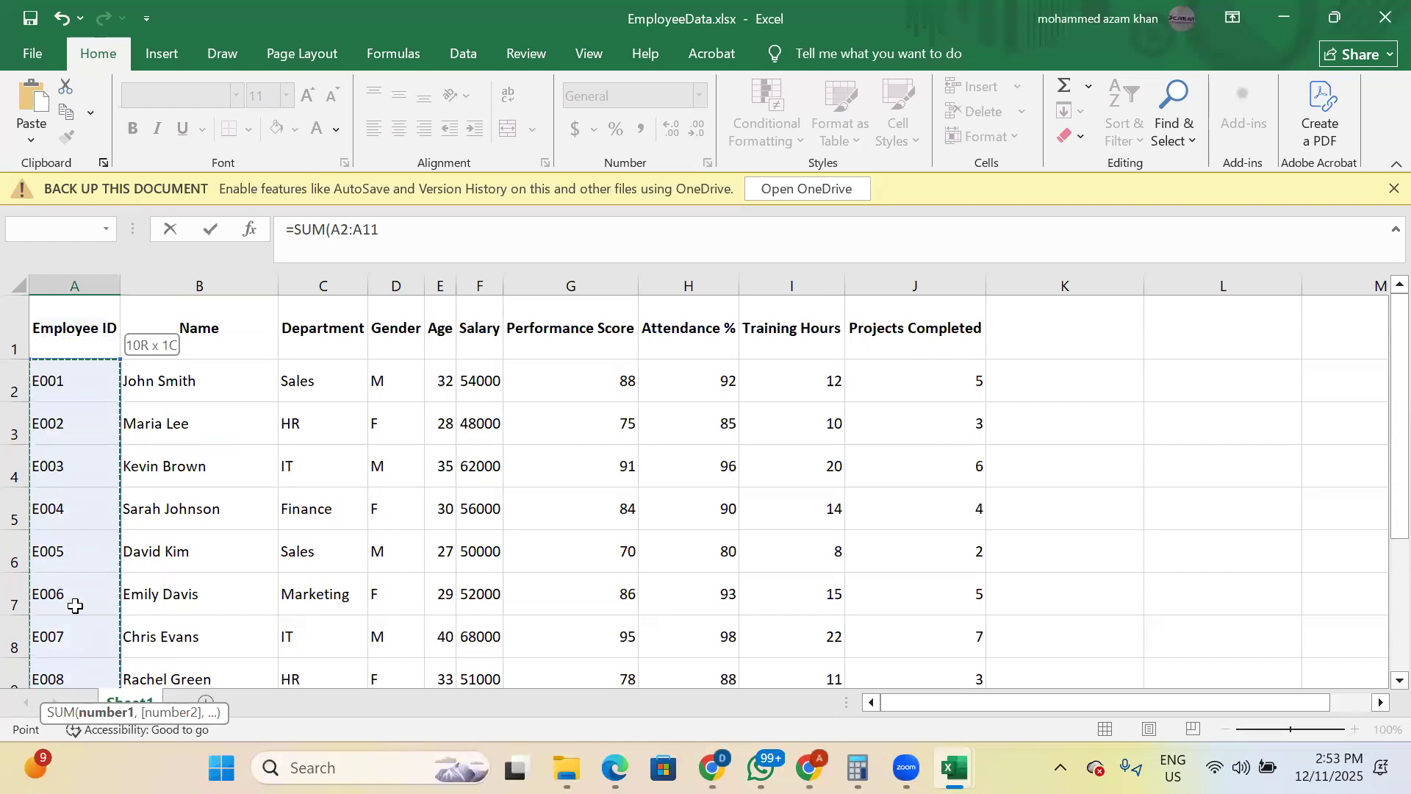
pyautogui.press('Return')
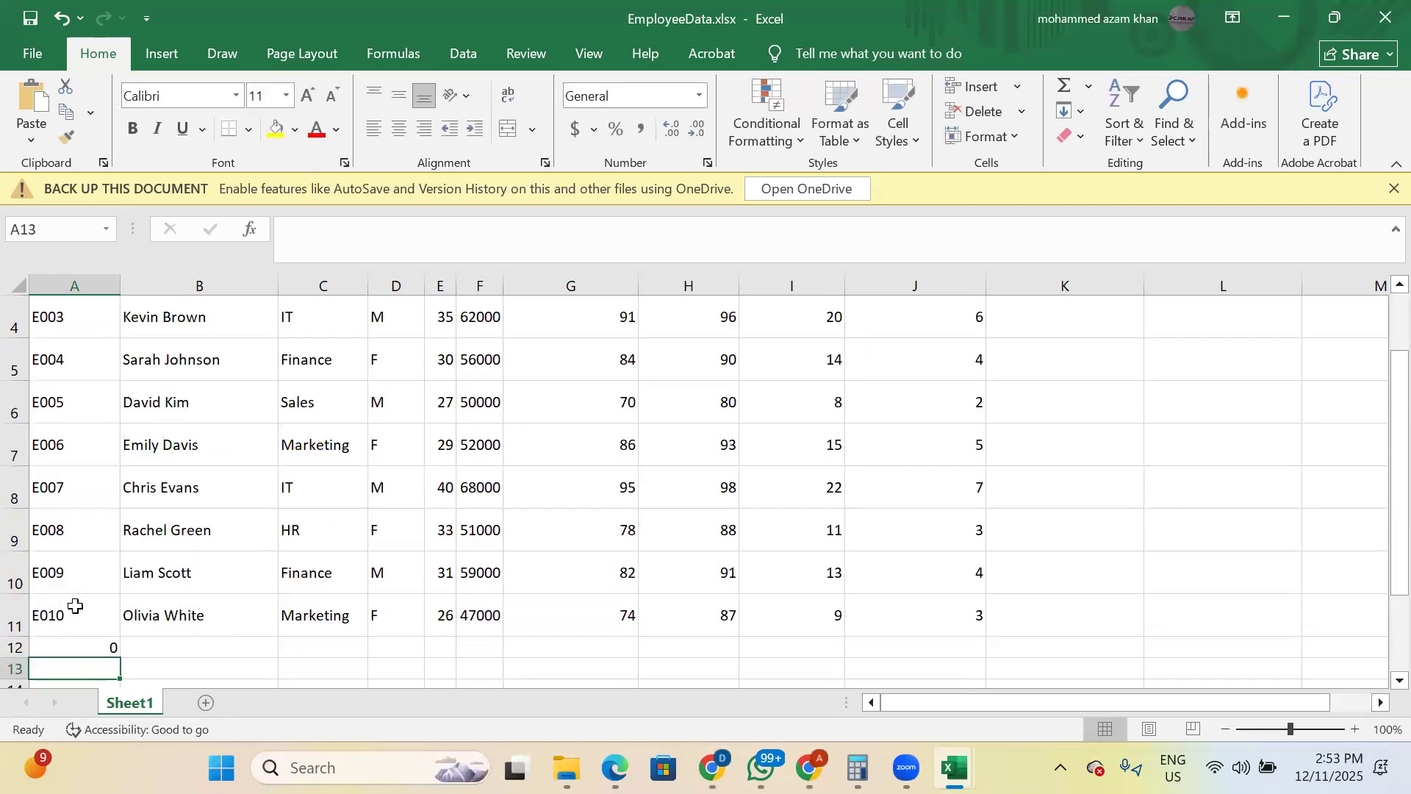
# - Replace the SUM function in cell A12 with COUNT, keeping the range A2:A11
pyautogui.click(85, 652)
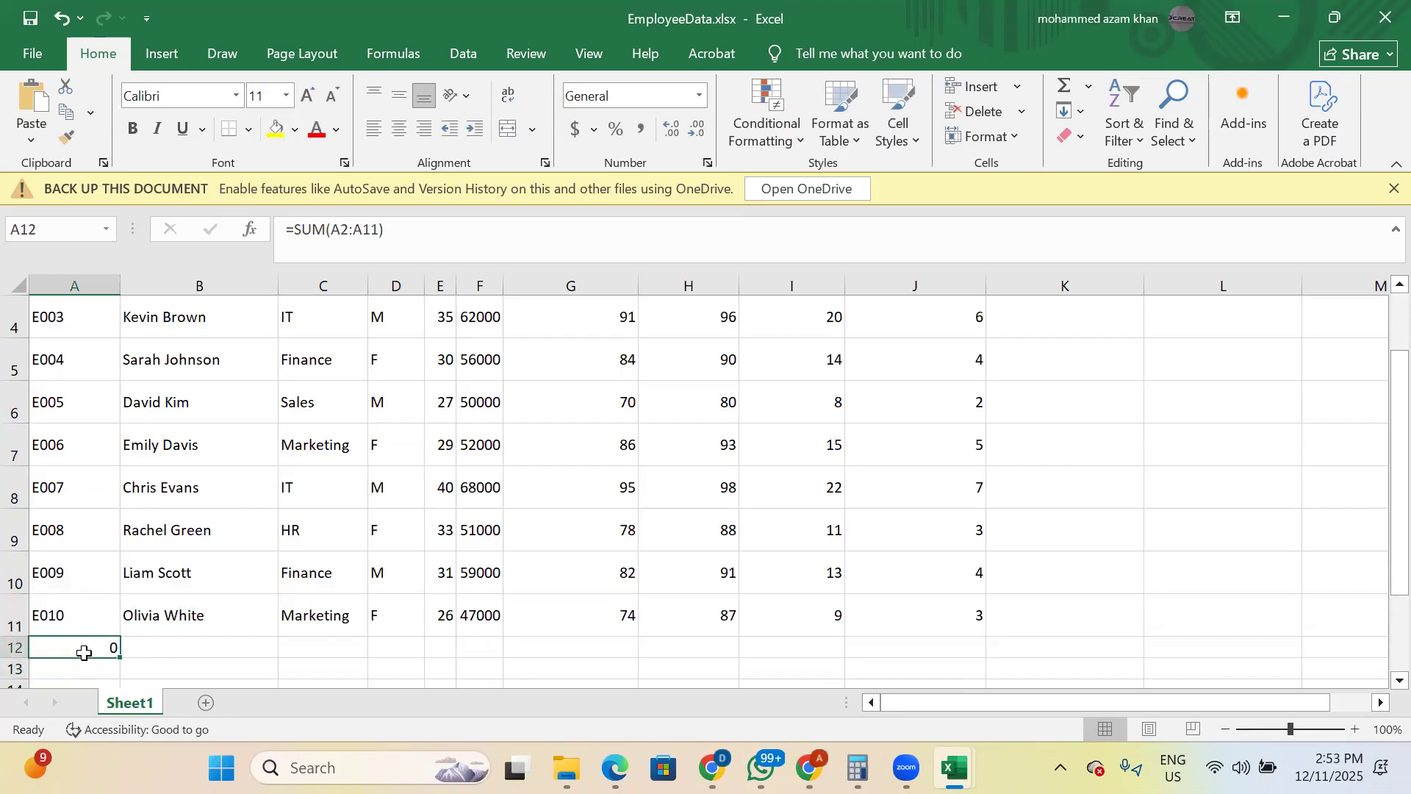
pyautogui.doubleClick(84, 653)
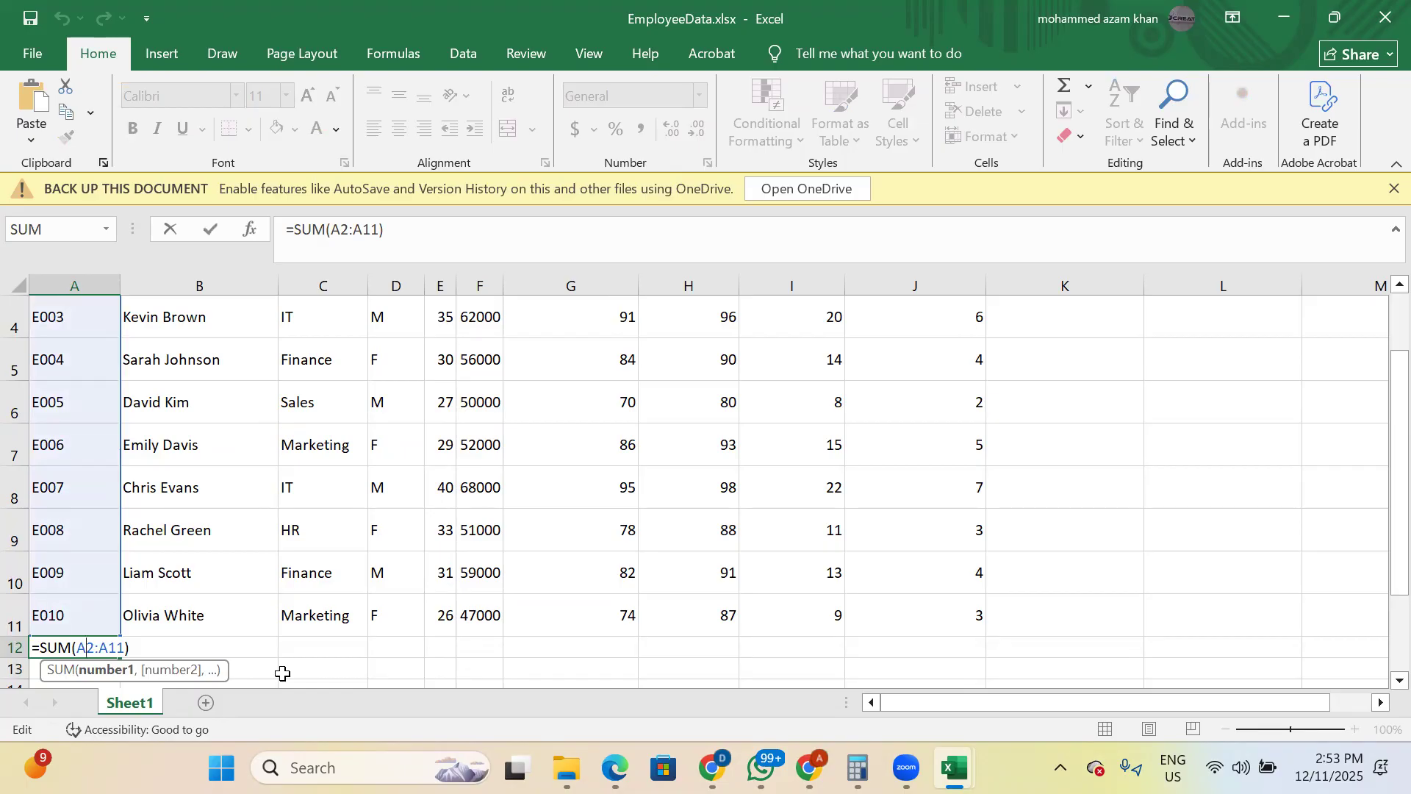
pyautogui.press('Left')
pyautogui.press('Left')
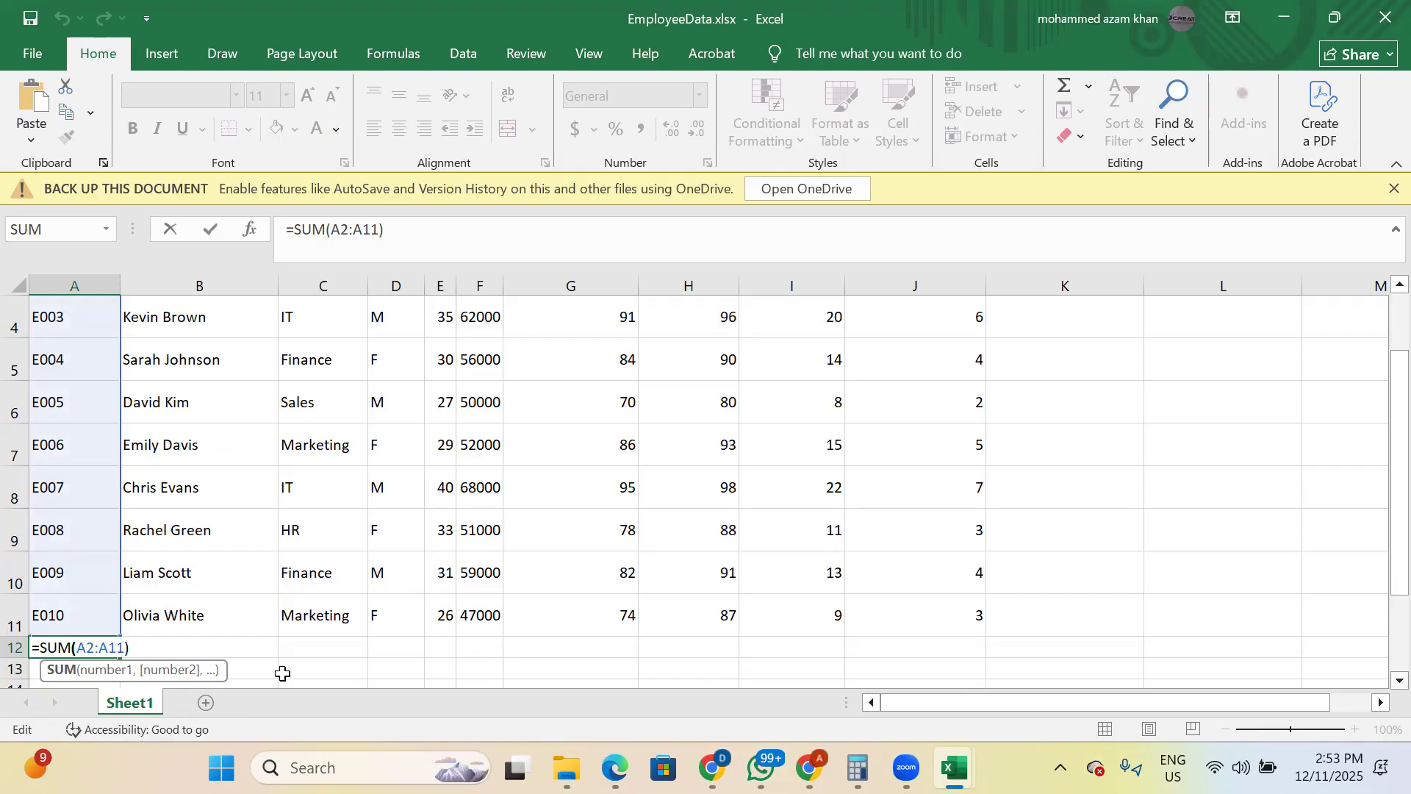
pyautogui.press('BackSpace')
pyautogui.press('BackSpace')
pyautogui.press('BackSpace')
pyautogui.write('count')
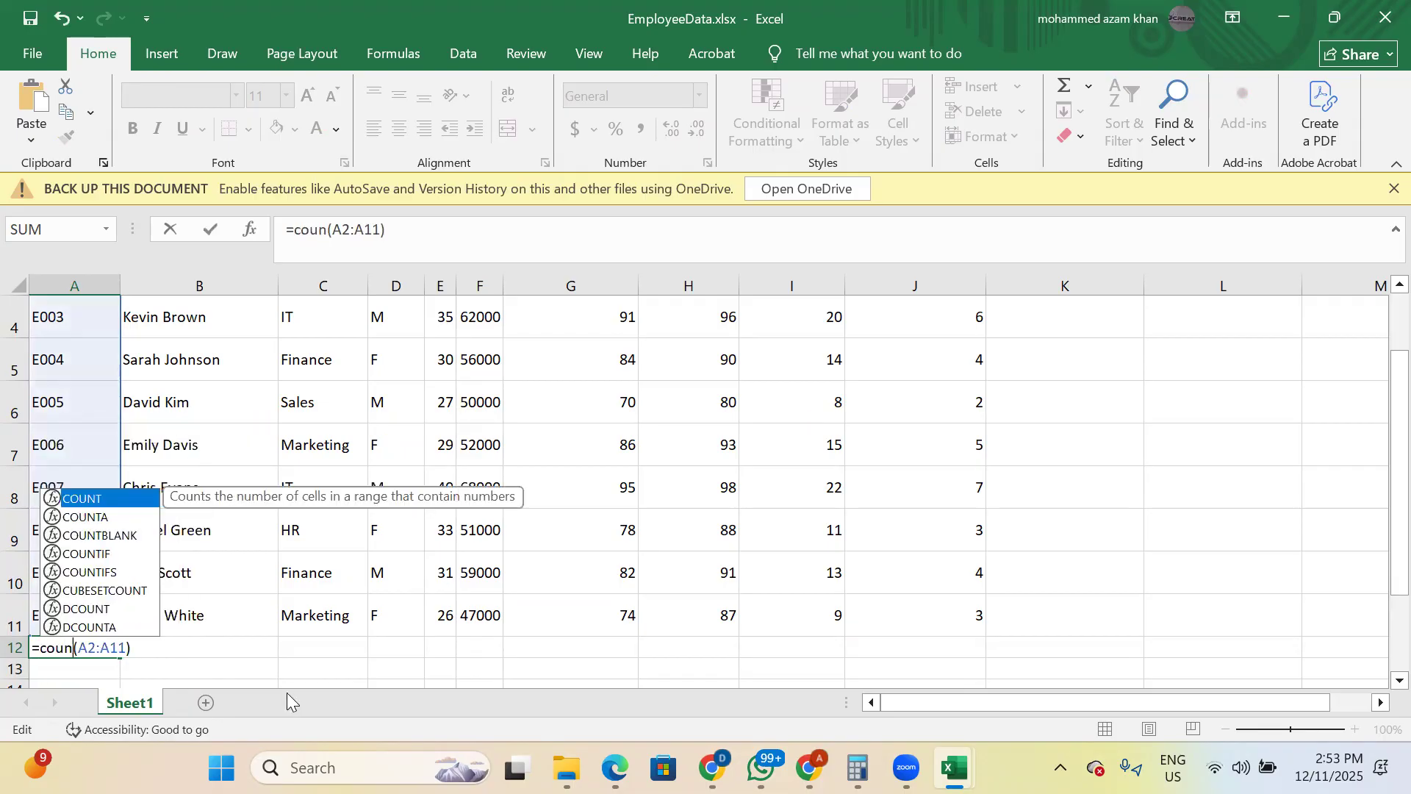
pyautogui.press('Return')
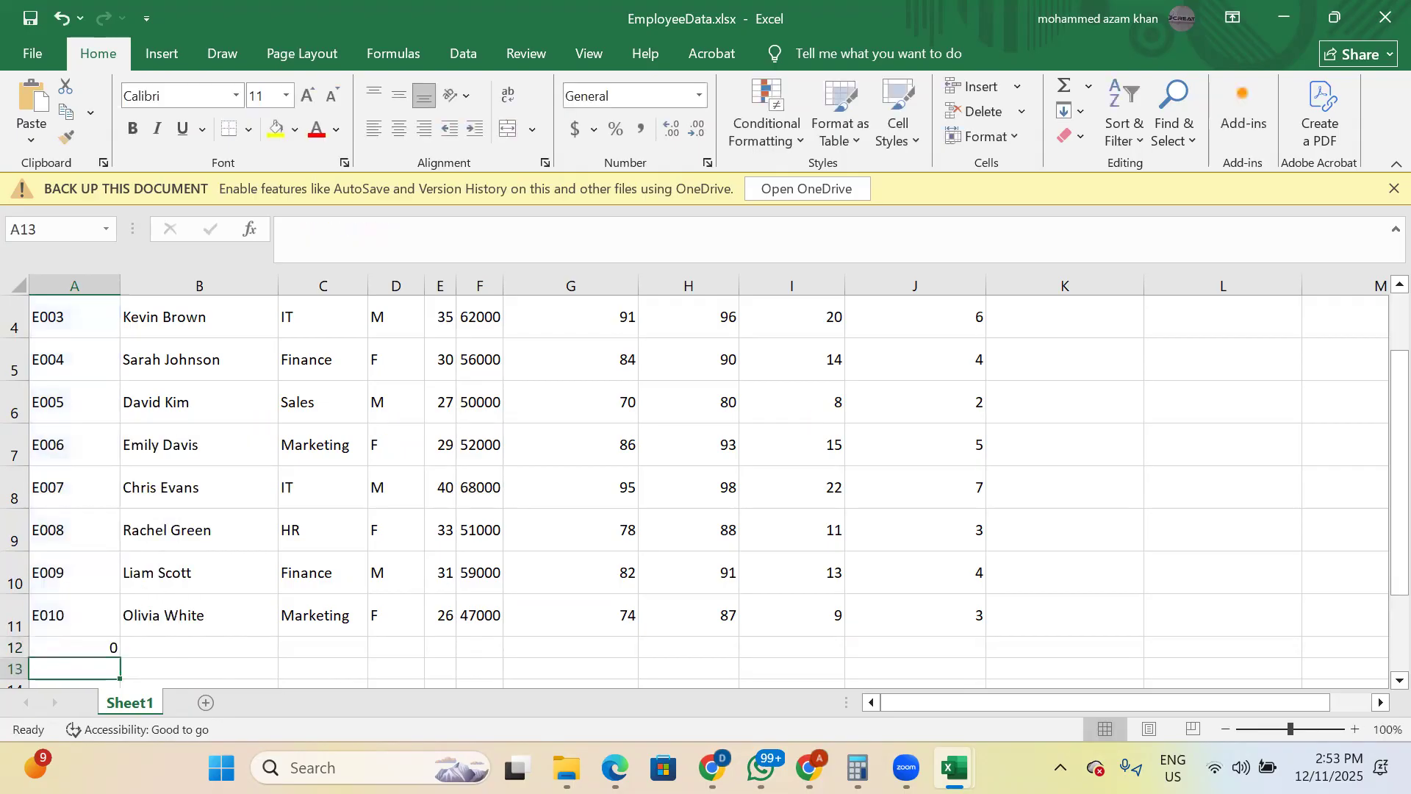
# - Remove the range argument from the formula in cell A12 and try to enter only =COUNT
pyautogui.click(78, 650)
pyautogui.doubleClick(78, 650)
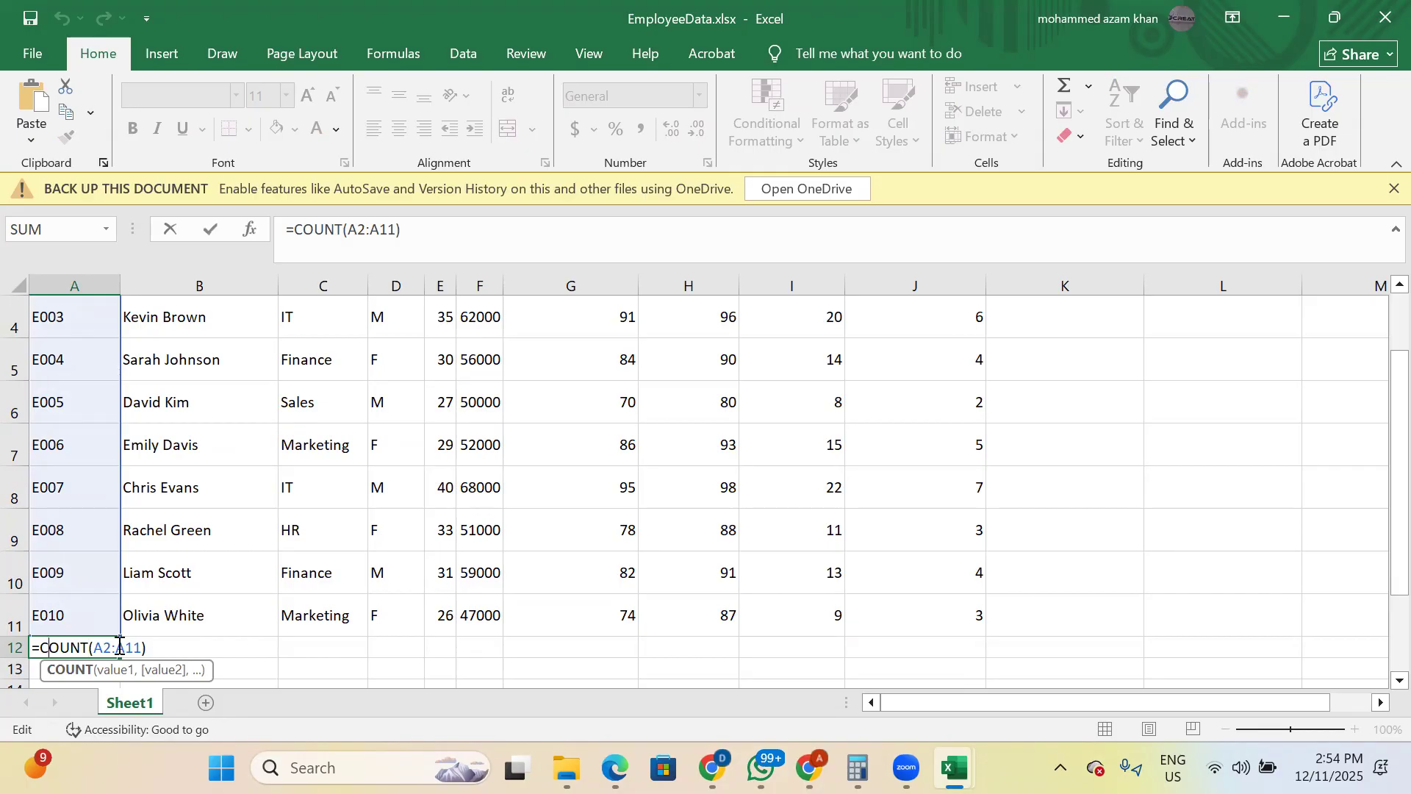
pyautogui.press('Right')
pyautogui.click(119, 647)
pyautogui.write('if')
pyautogui.press('BackSpace')
pyautogui.press('BackSpace')
pyautogui.press('BackSpace')
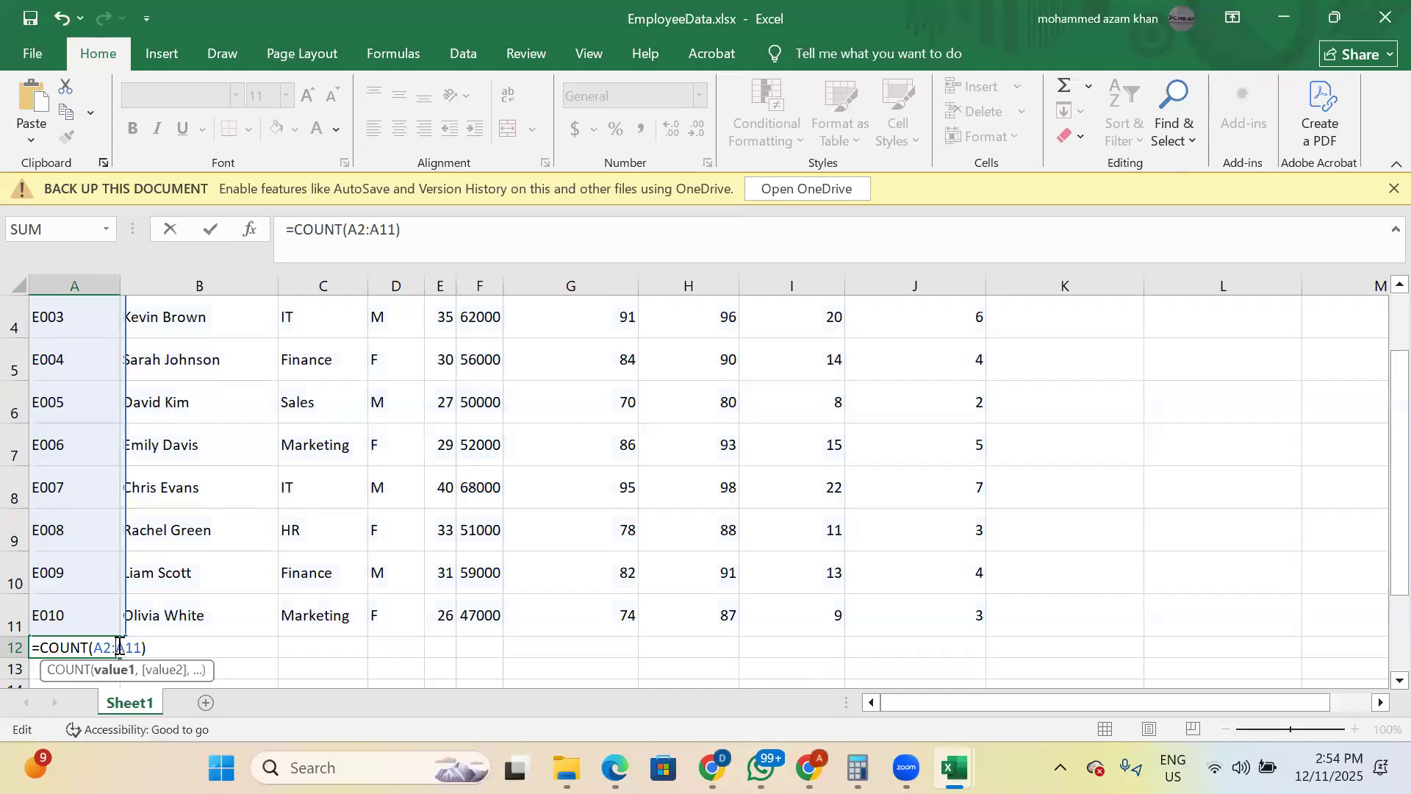
pyautogui.click(143, 645)
pyautogui.press('BackSpace')
pyautogui.press('BackSpace')
pyautogui.press('BackSpace')
pyautogui.press('BackSpace')
pyautogui.press('BackSpace')
pyautogui.press('BackSpace')
pyautogui.press('BackSpace')
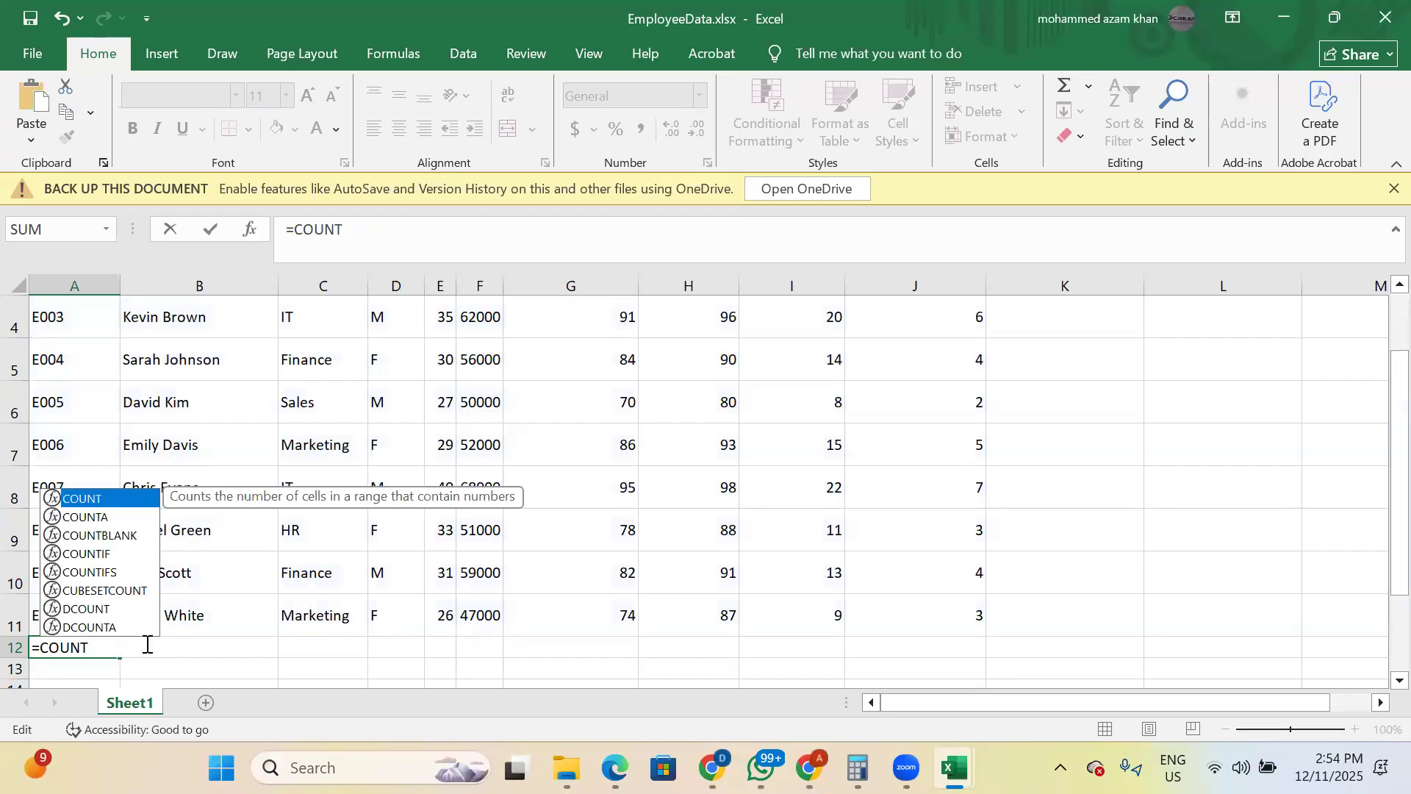
pyautogui.press('Down')
pyautogui.press('Down')
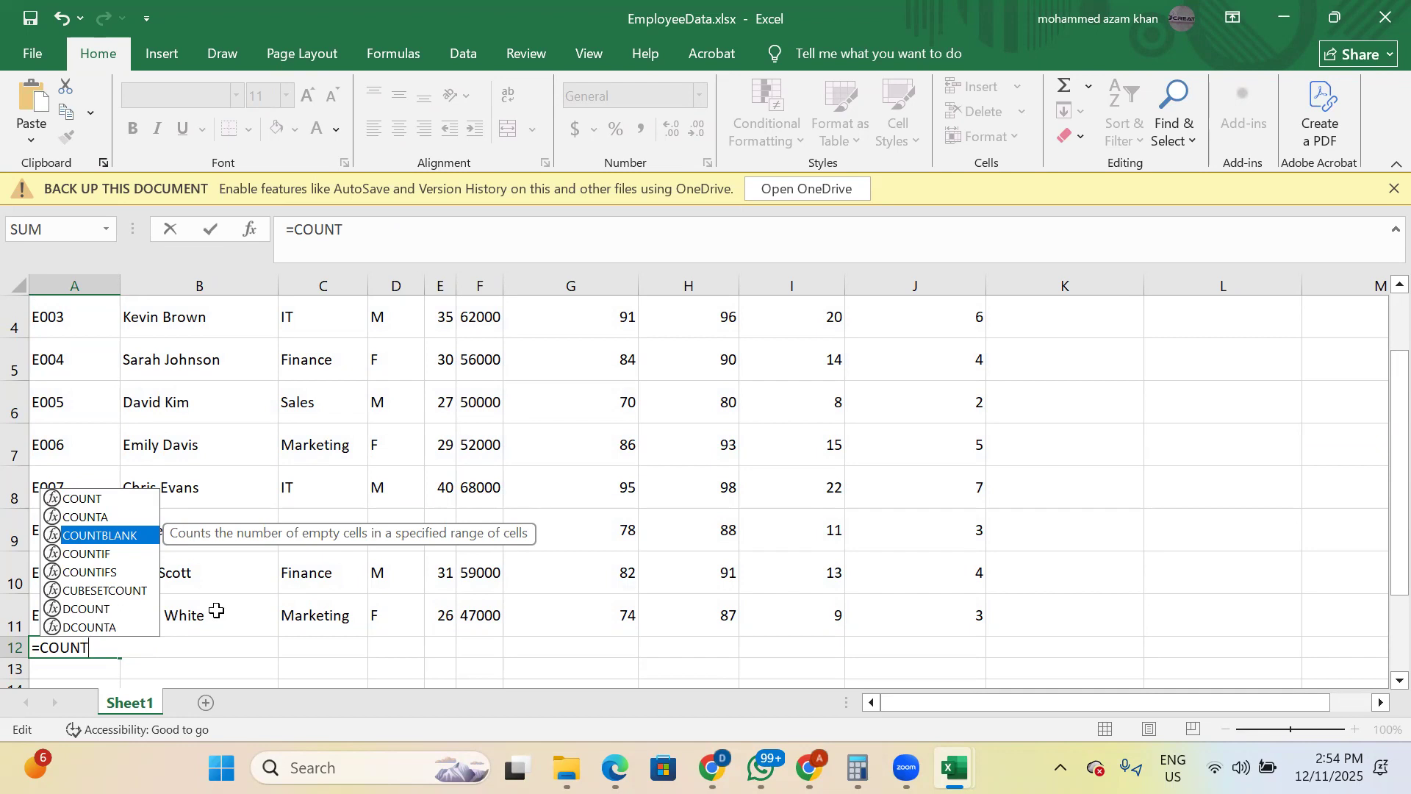
pyautogui.press('Return')
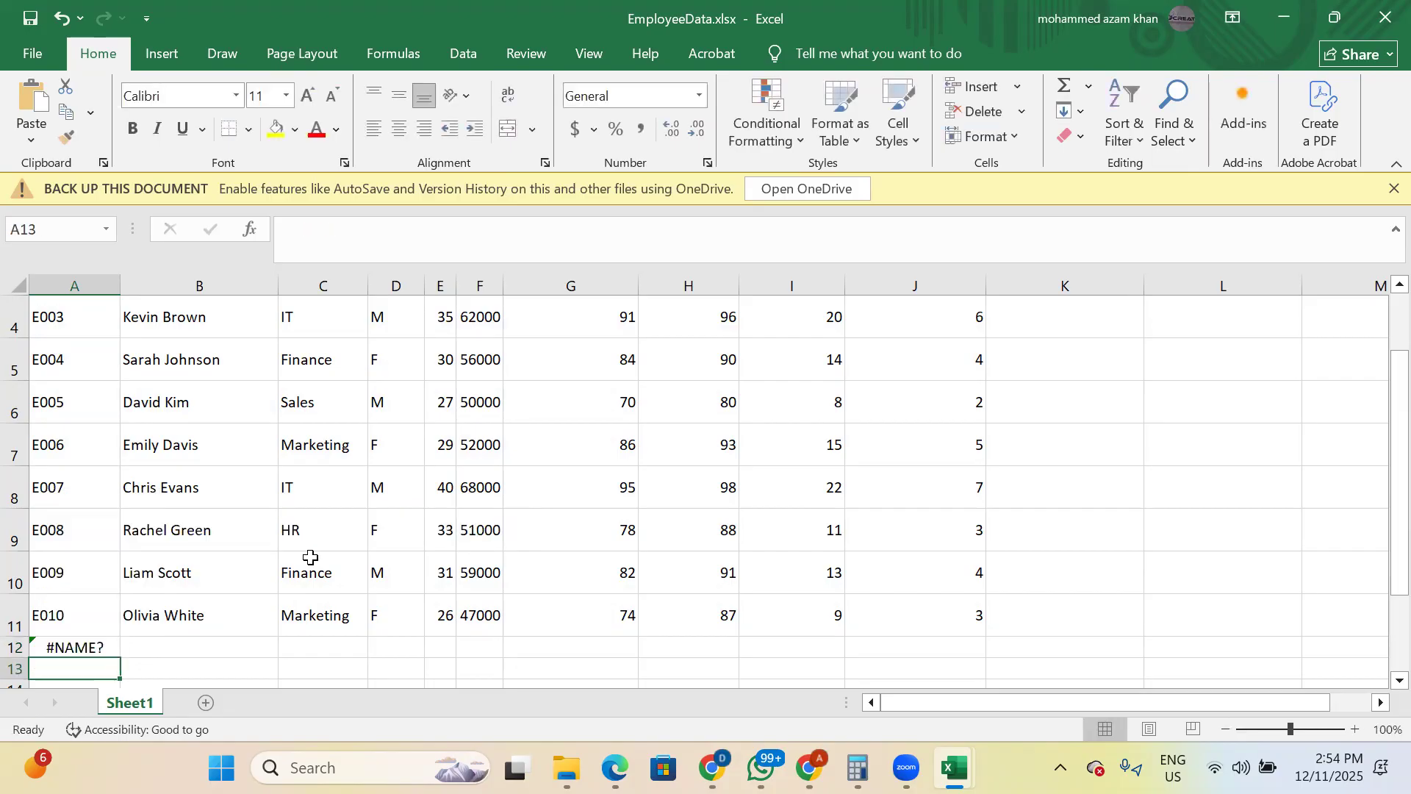
# - Try COUNTBLANK in the cell A12 formula and erase the whole formula, leaving the cell empty
pyautogui.doubleClick(79, 647)
pyautogui.click(373, 237)
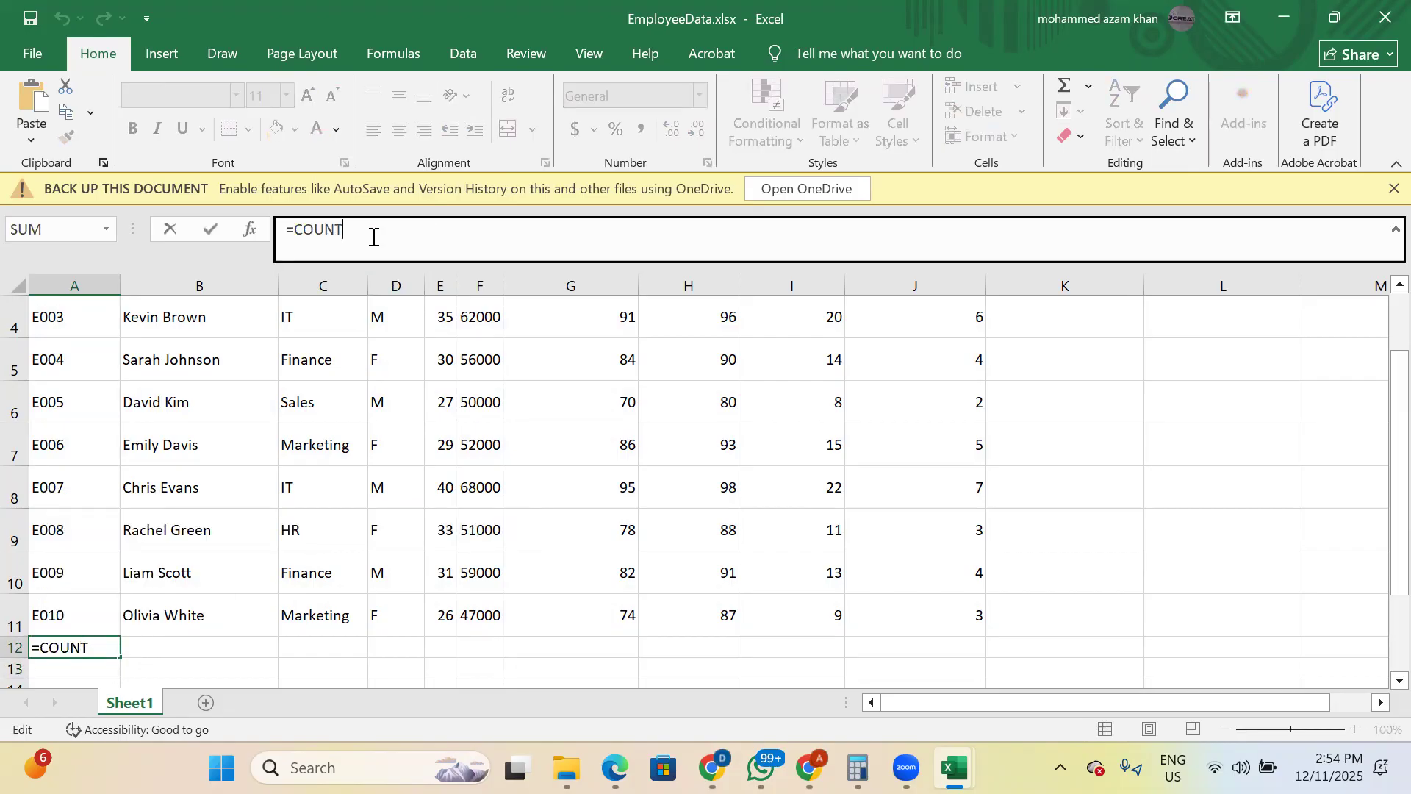
pyautogui.write('blank')
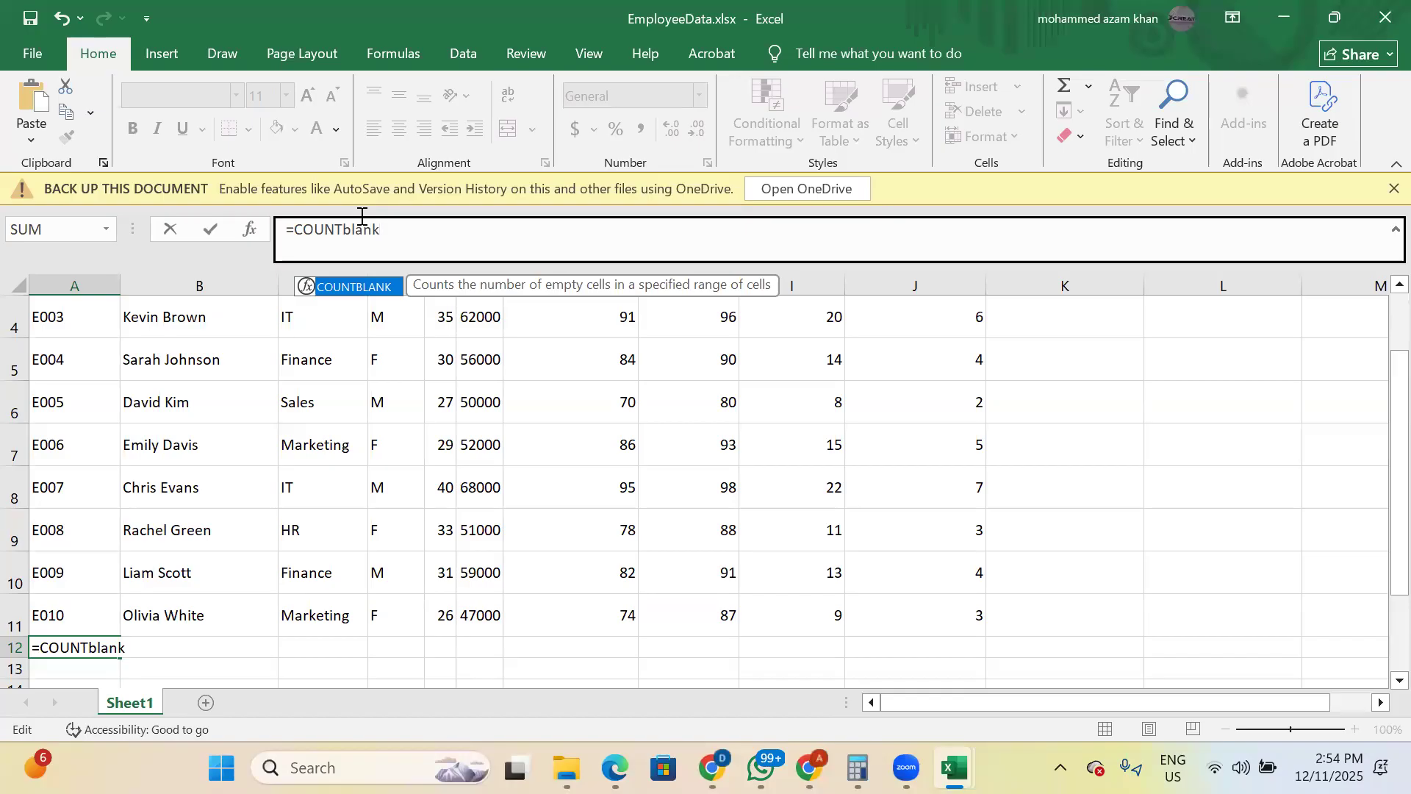
pyautogui.press('BackSpace')
pyautogui.press('BackSpace')
pyautogui.press('BackSpace')
pyautogui.press('BackSpace')
pyautogui.press('BackSpace')
pyautogui.press('BackSpace')
pyautogui.press('BackSpace')
pyautogui.press('BackSpace')
pyautogui.press('BackSpace')
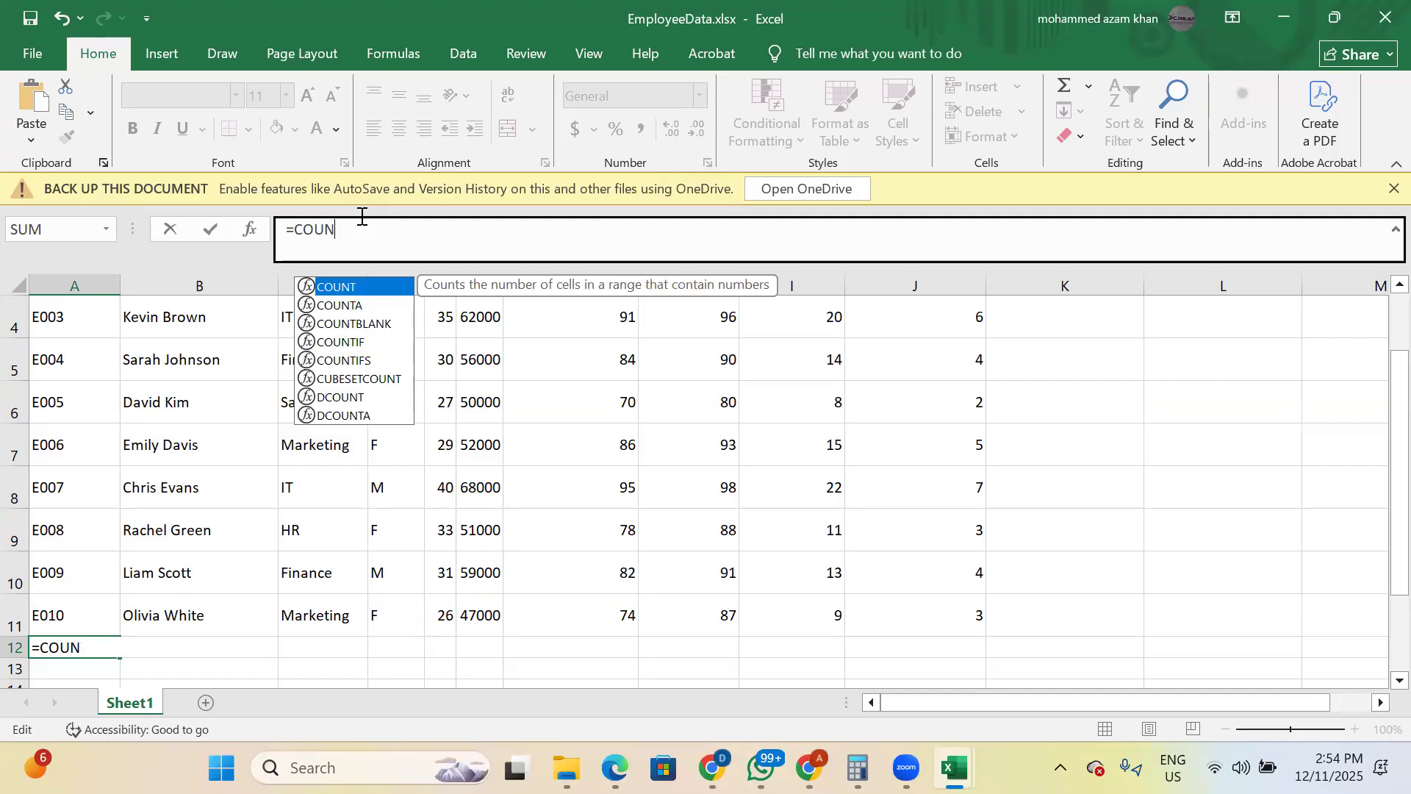
pyautogui.press('BackSpace')
pyautogui.press('BackSpace')
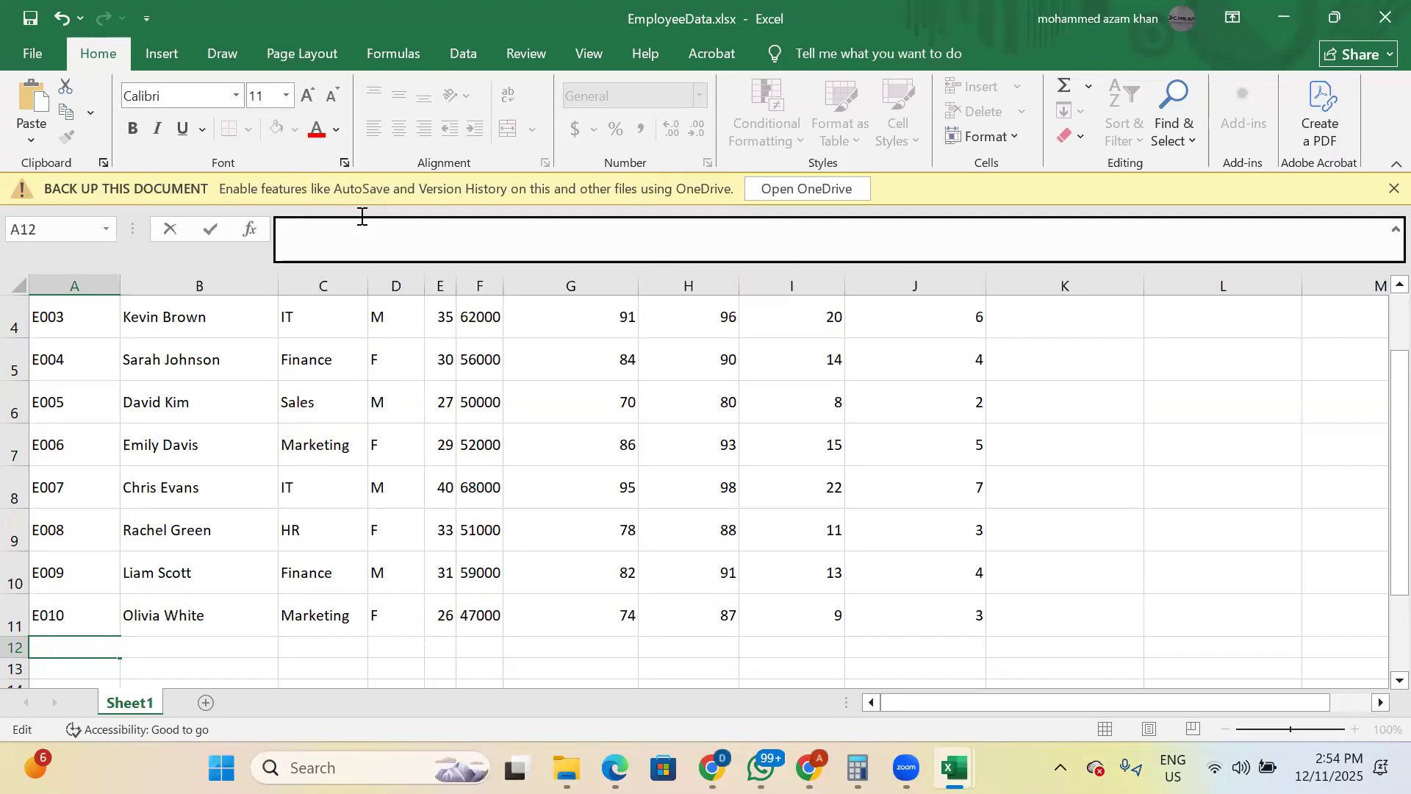
pyautogui.press('Return')
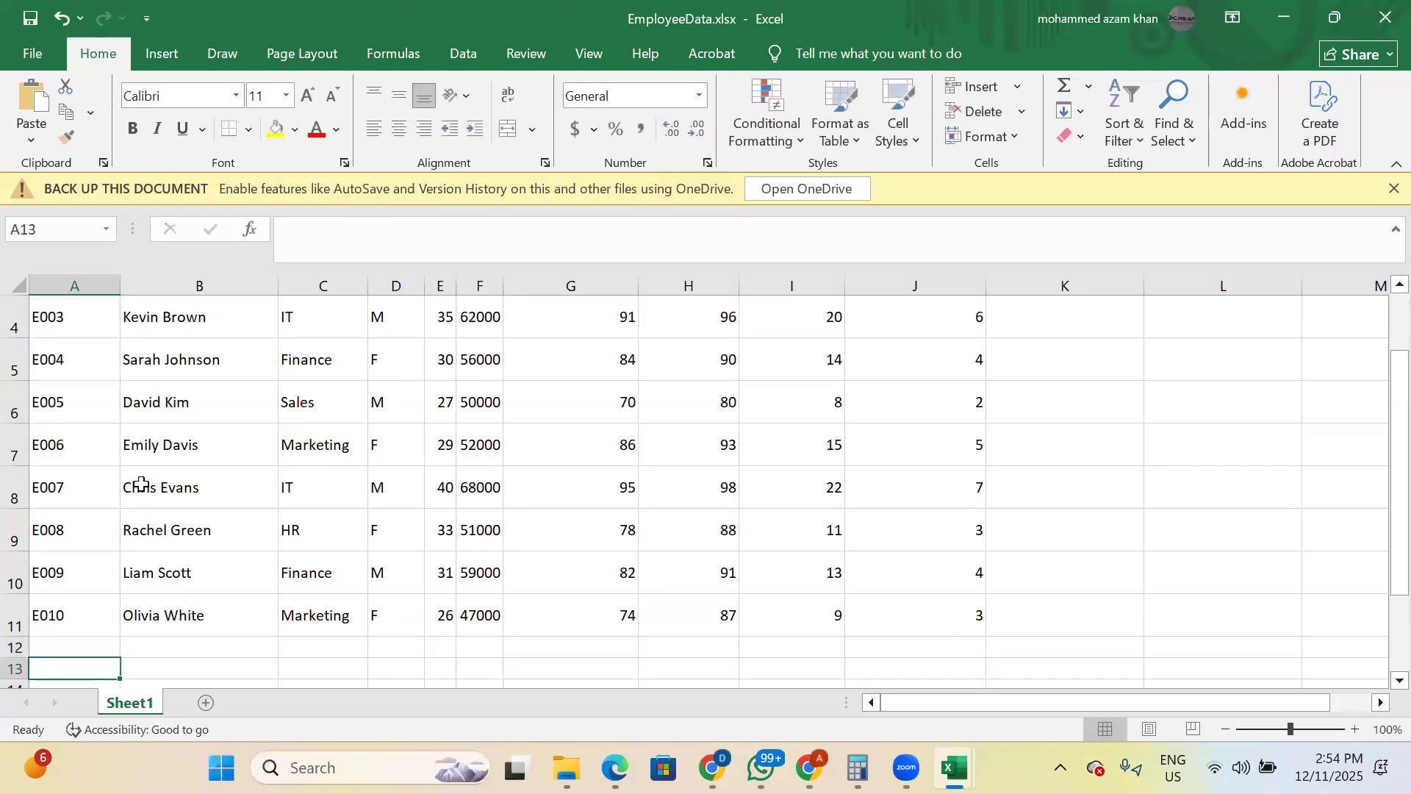
# - Enter the formula =COUNTA(A2:A11) in cell A13 to count the employee IDs
pyautogui.scroll(1, 129, 507)
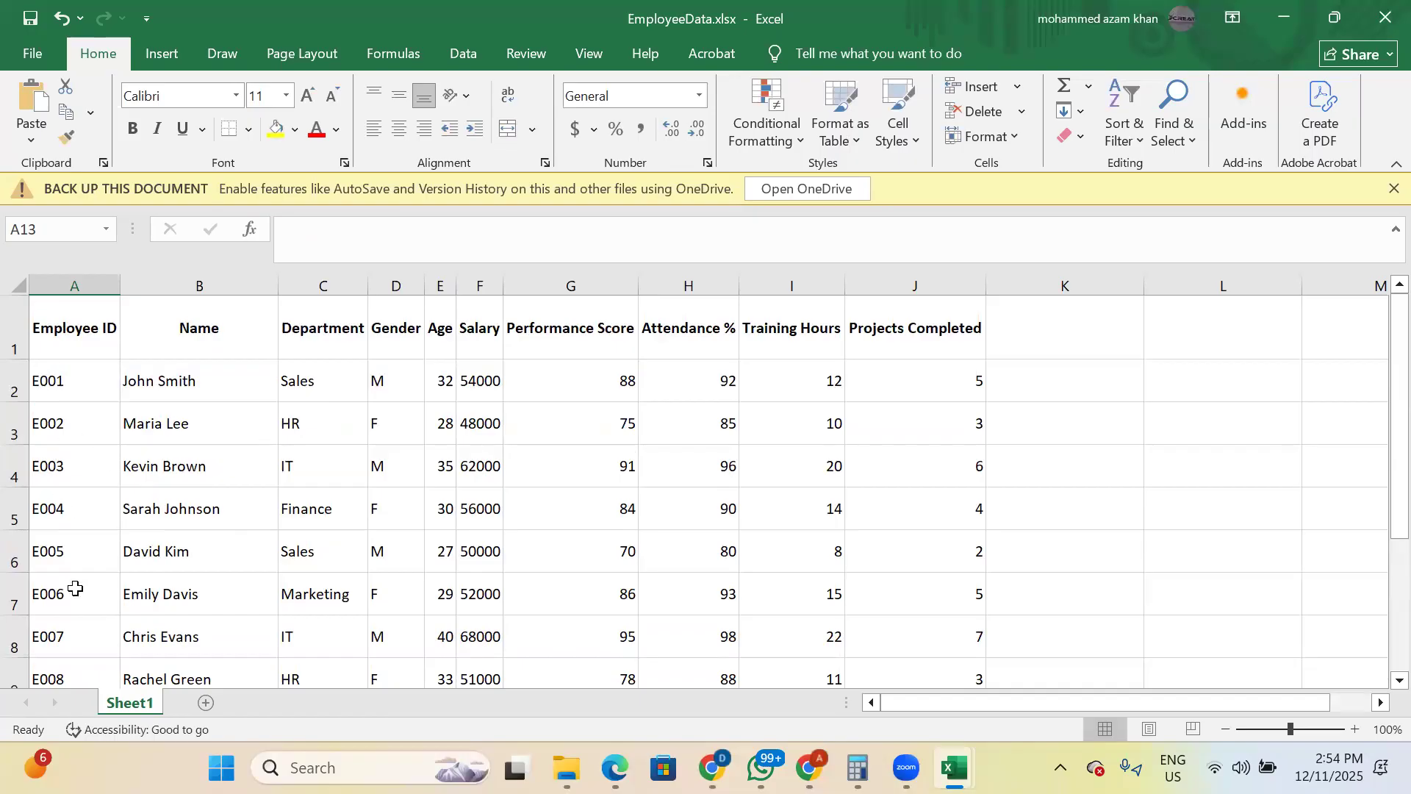
pyautogui.scroll(-1, 76, 589)
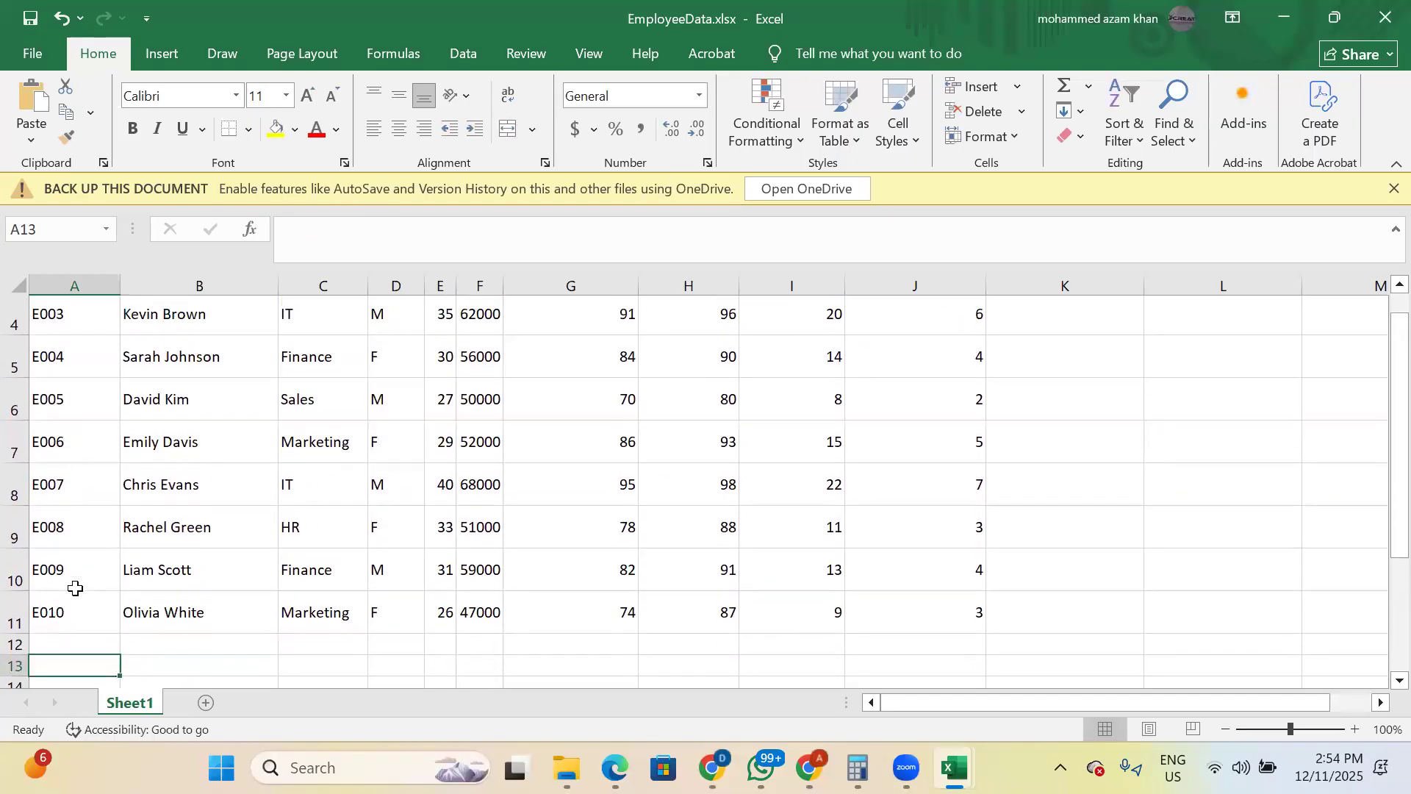
pyautogui.write('=')
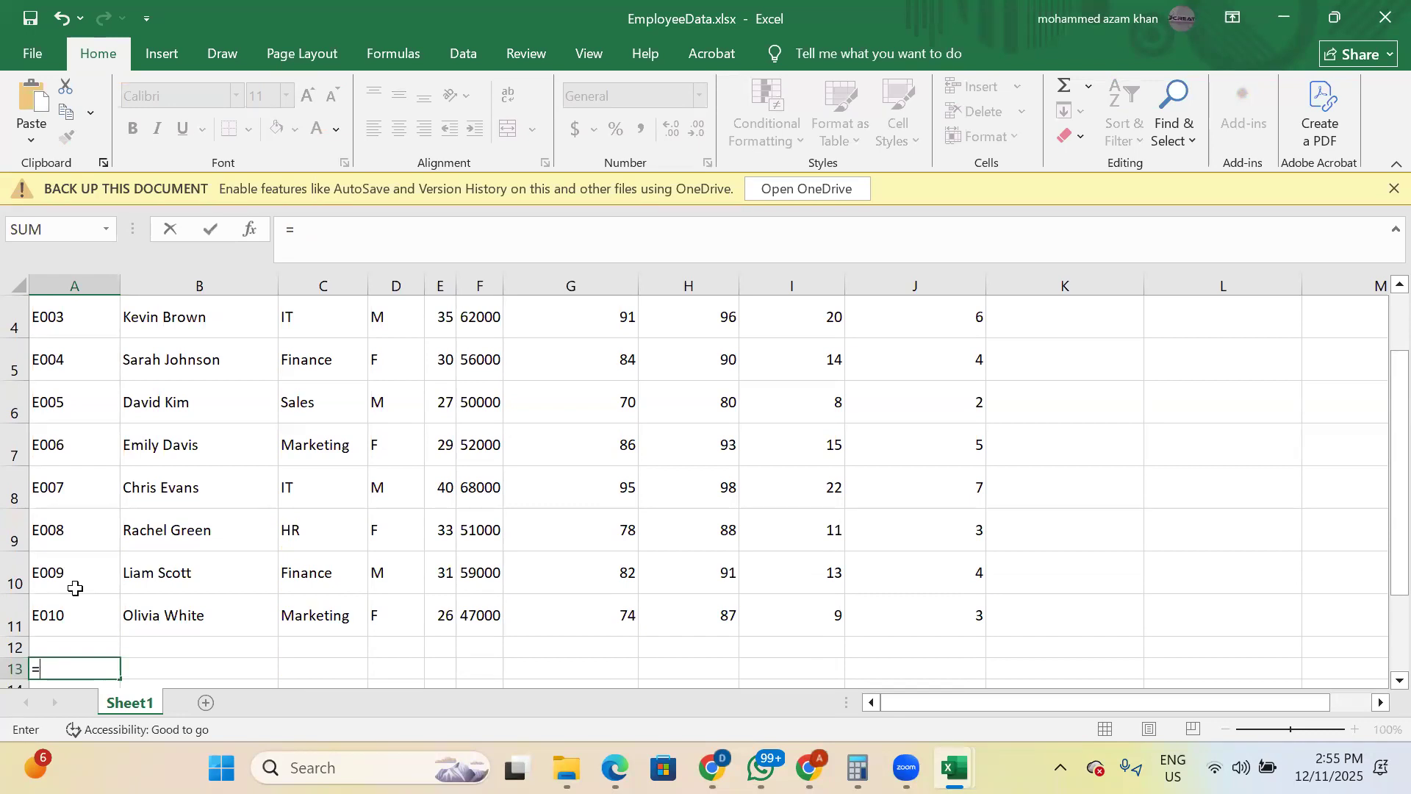
pyautogui.write('cou')
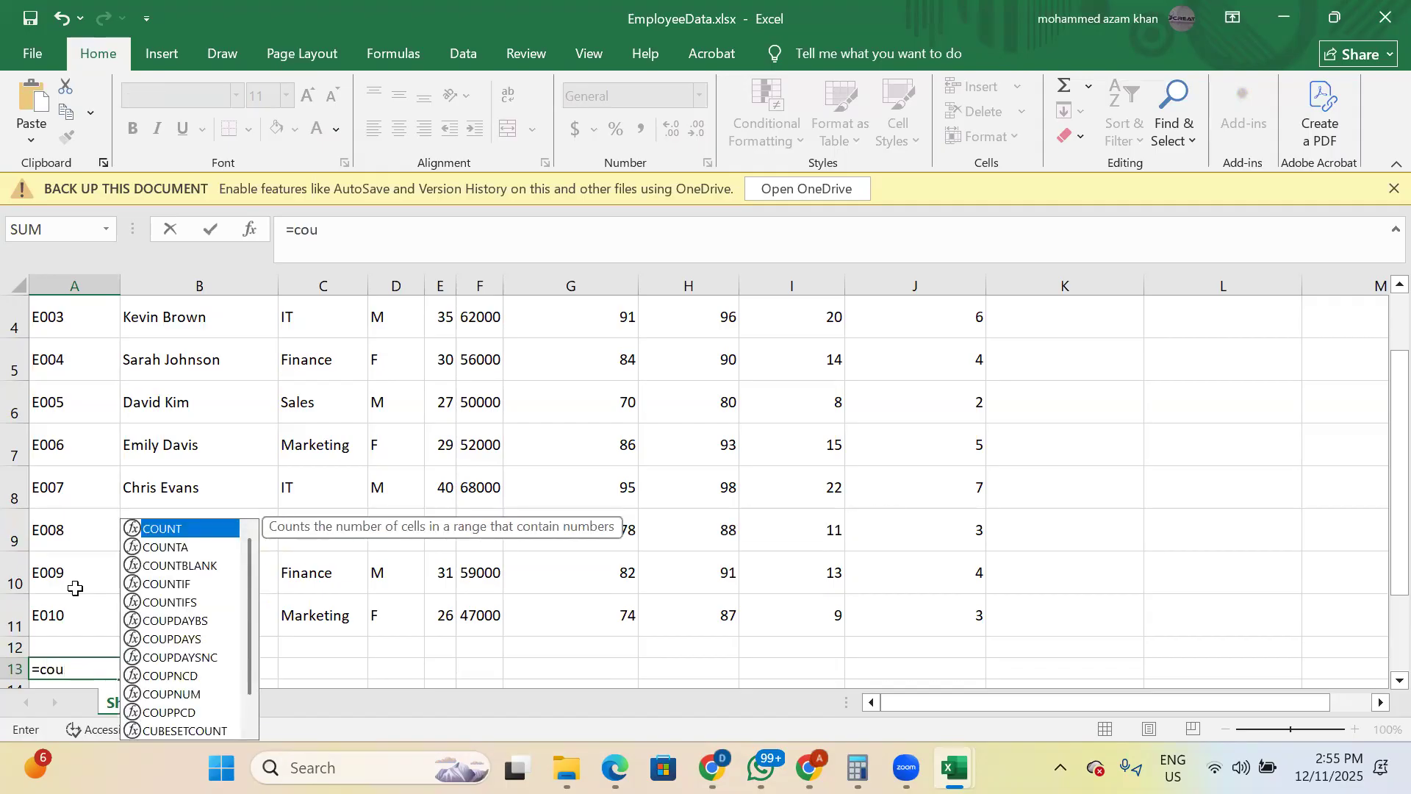
pyautogui.press('Down')
pyautogui.press('Down')
pyautogui.press('Down')
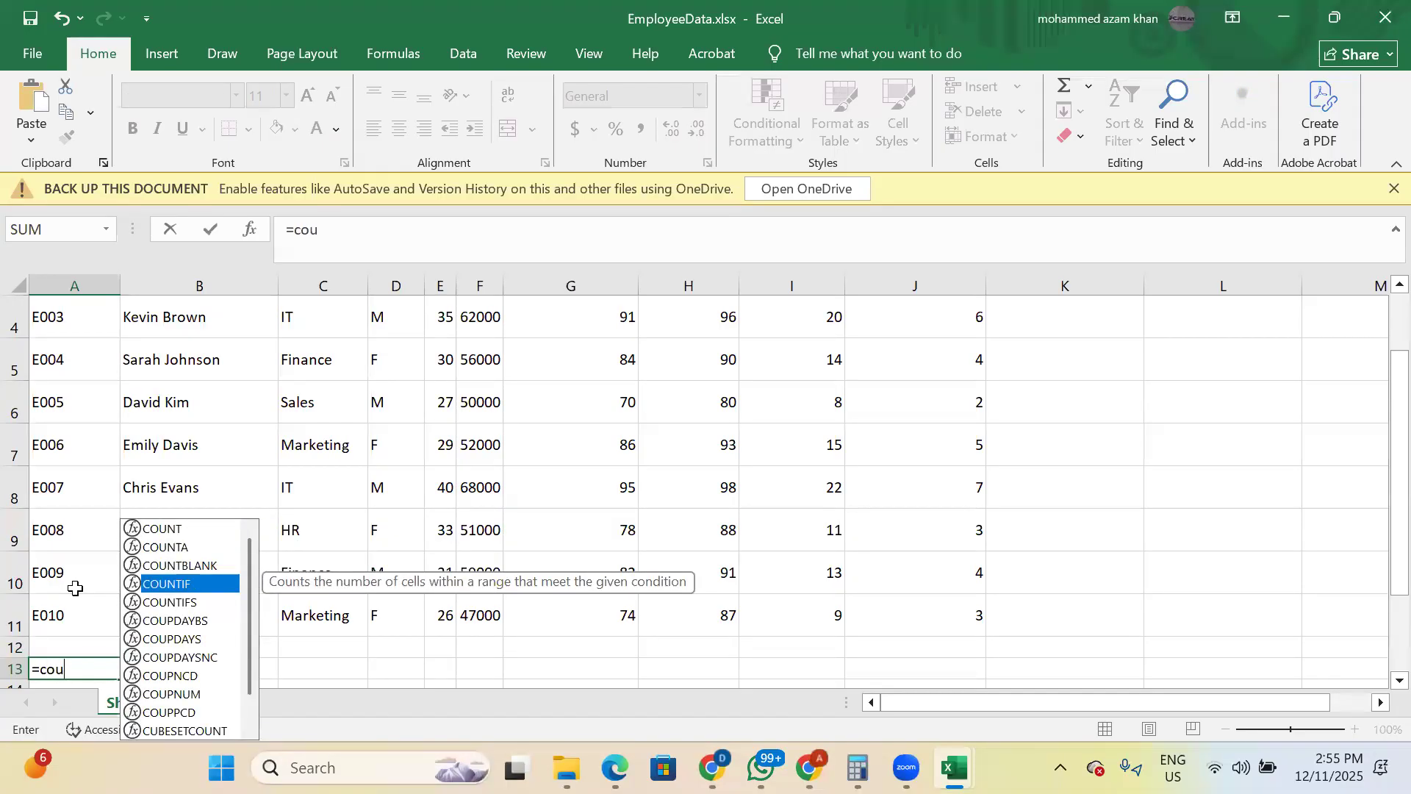
pyautogui.press('Up')
pyautogui.press('Up')
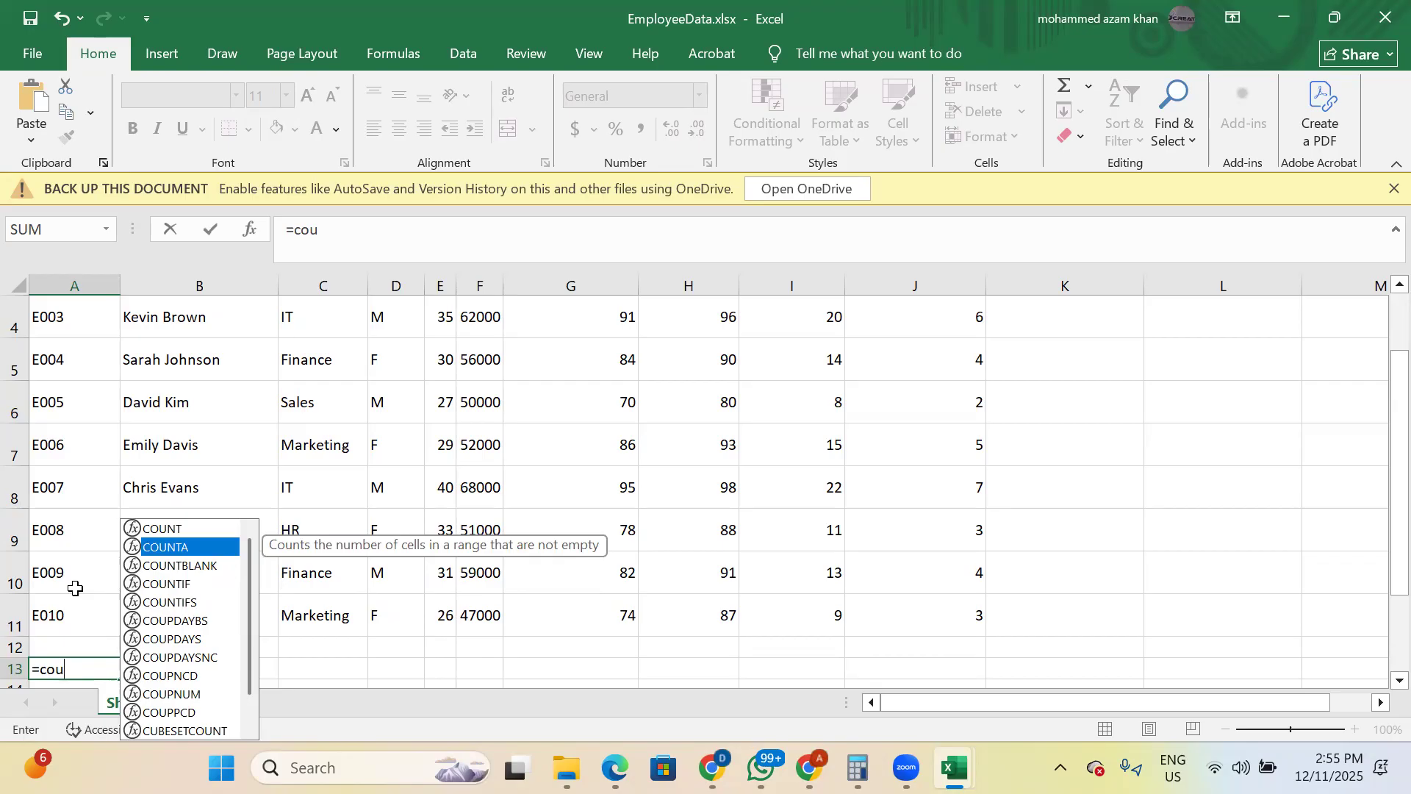
pyautogui.press('Tab')
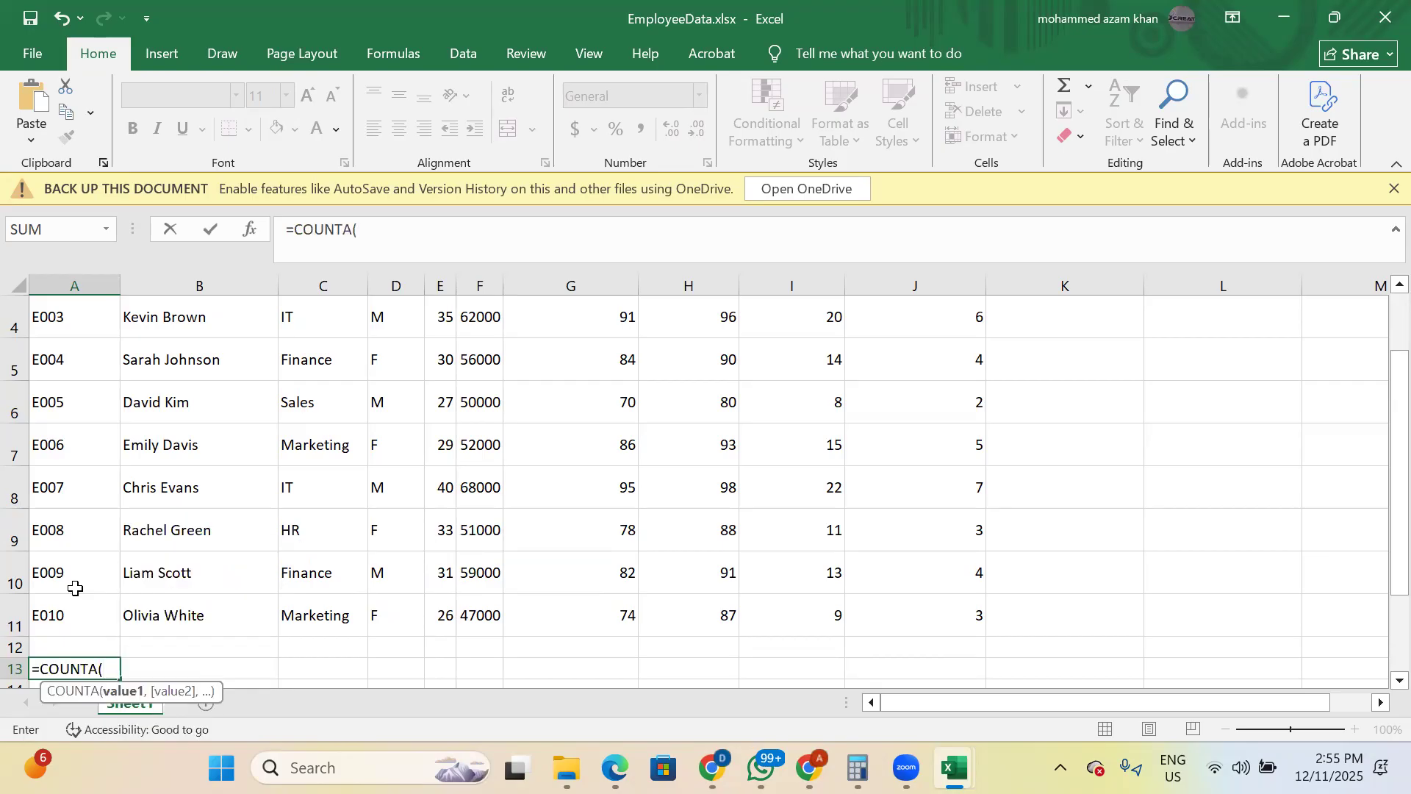
pyautogui.press('Up')
pyautogui.press('Up')
pyautogui.hotkey('shift', 'Up')
pyautogui.hotkey('shift', 'Up')
pyautogui.hotkey('shift', 'Up')
pyautogui.hotkey('shift', 'Up')
pyautogui.hotkey('shift', 'Up')
pyautogui.hotkey('shift', 'Up')
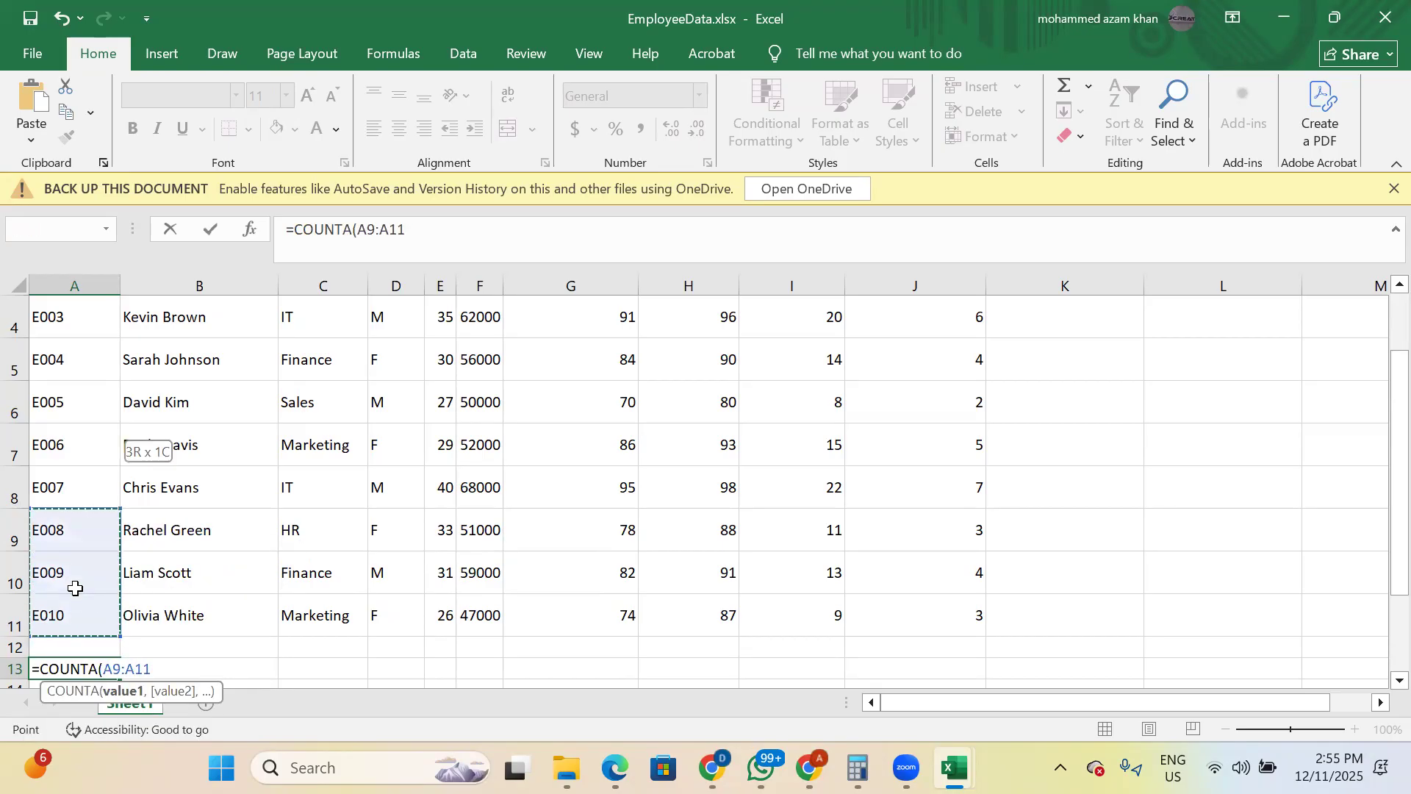
pyautogui.hotkey('shift', 'Up')
pyautogui.hotkey('shift', 'Up')
pyautogui.hotkey('shift', 'Up')
pyautogui.hotkey('shift', 'Up')
pyautogui.hotkey('shift', 'Down')
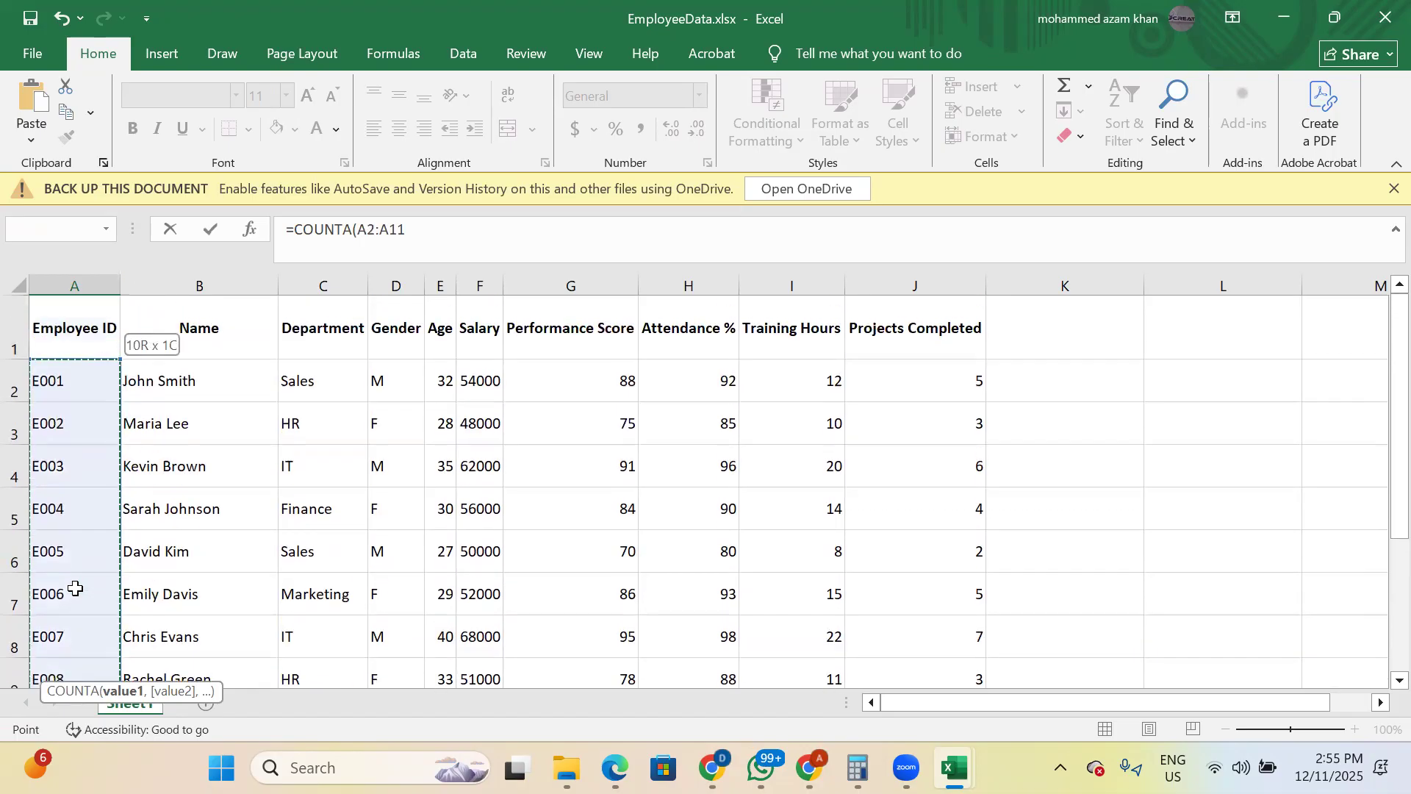
pyautogui.press('Return')
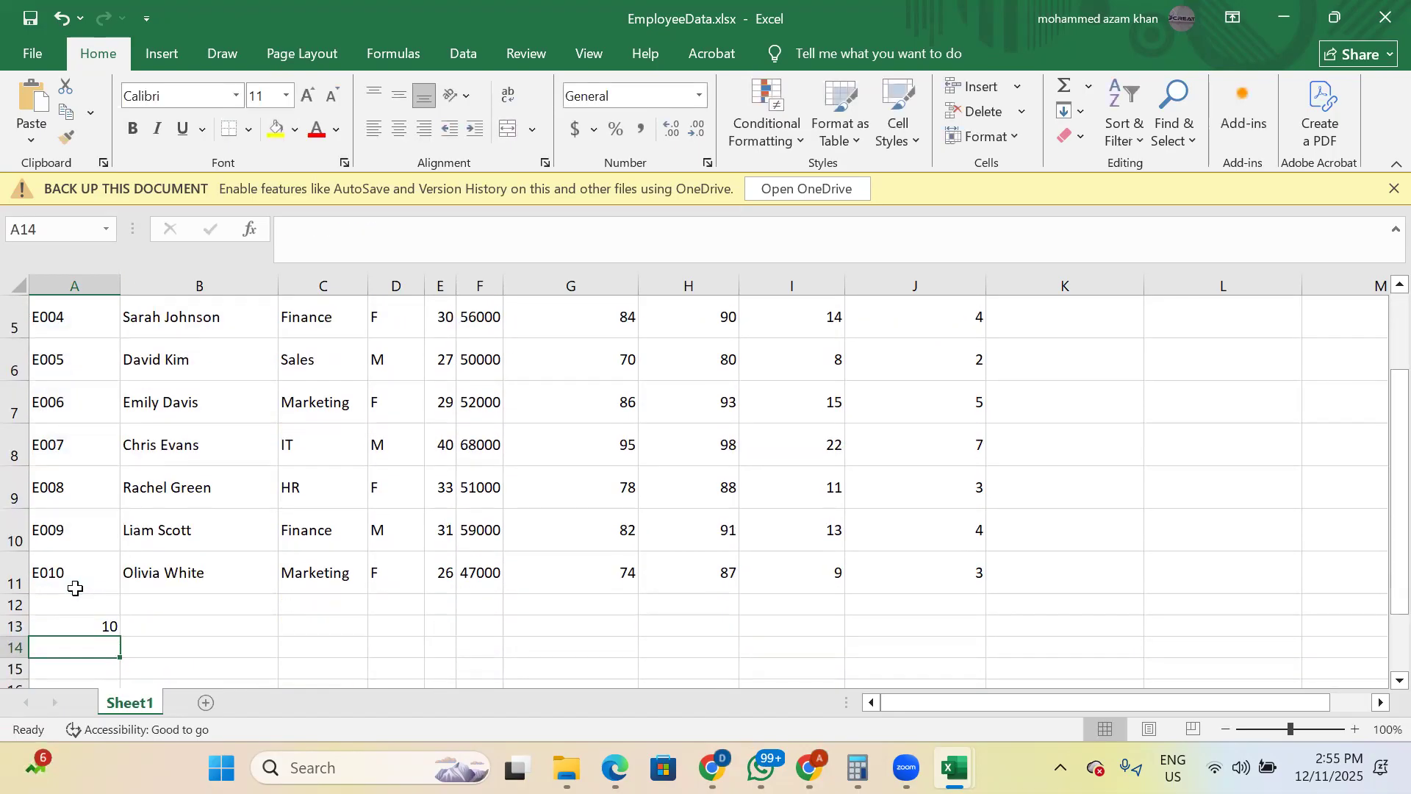
# - Rebuild the COUNTA formula in cell A13 by removing its argument and reselecting the Employee ID range A2:A11
pyautogui.press('Up')
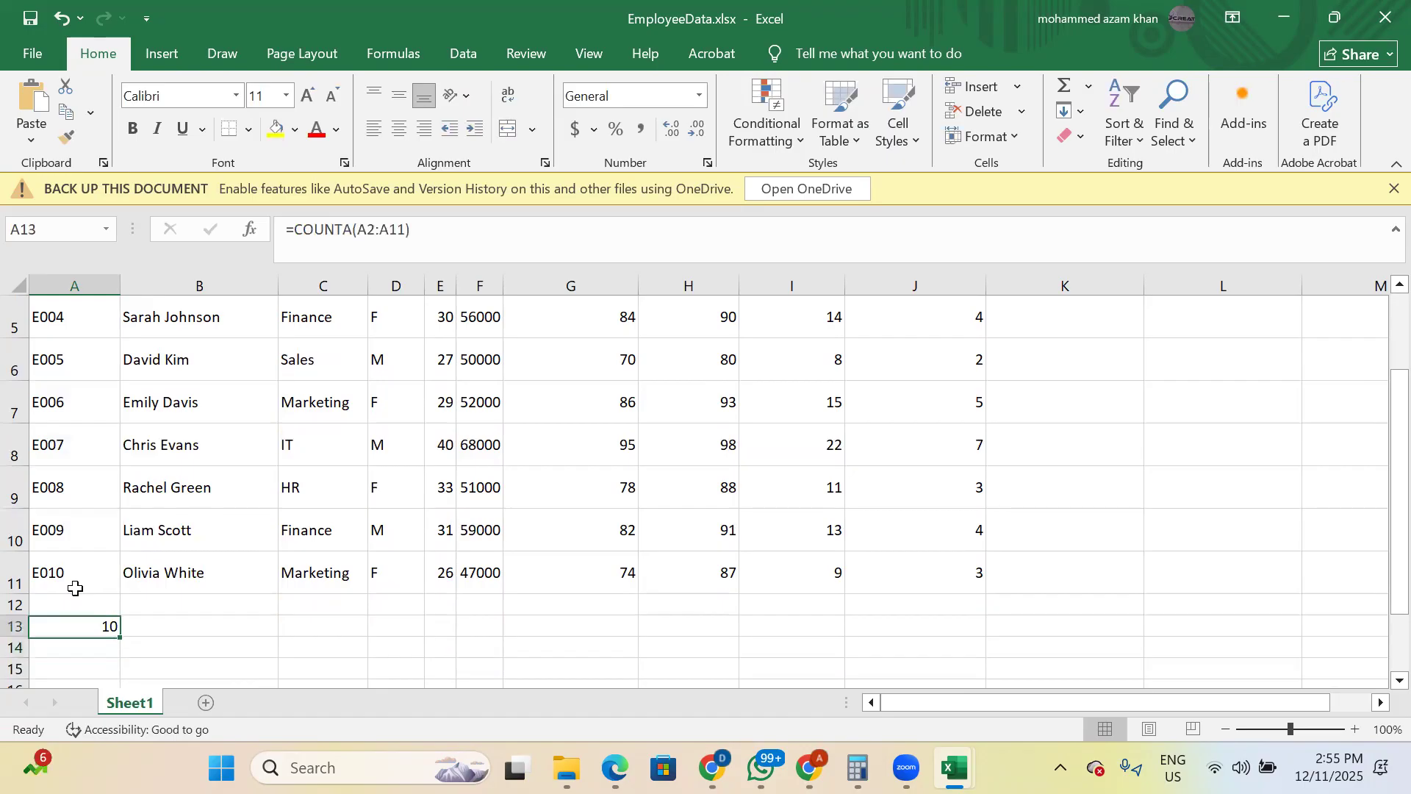
pyautogui.click(346, 224)
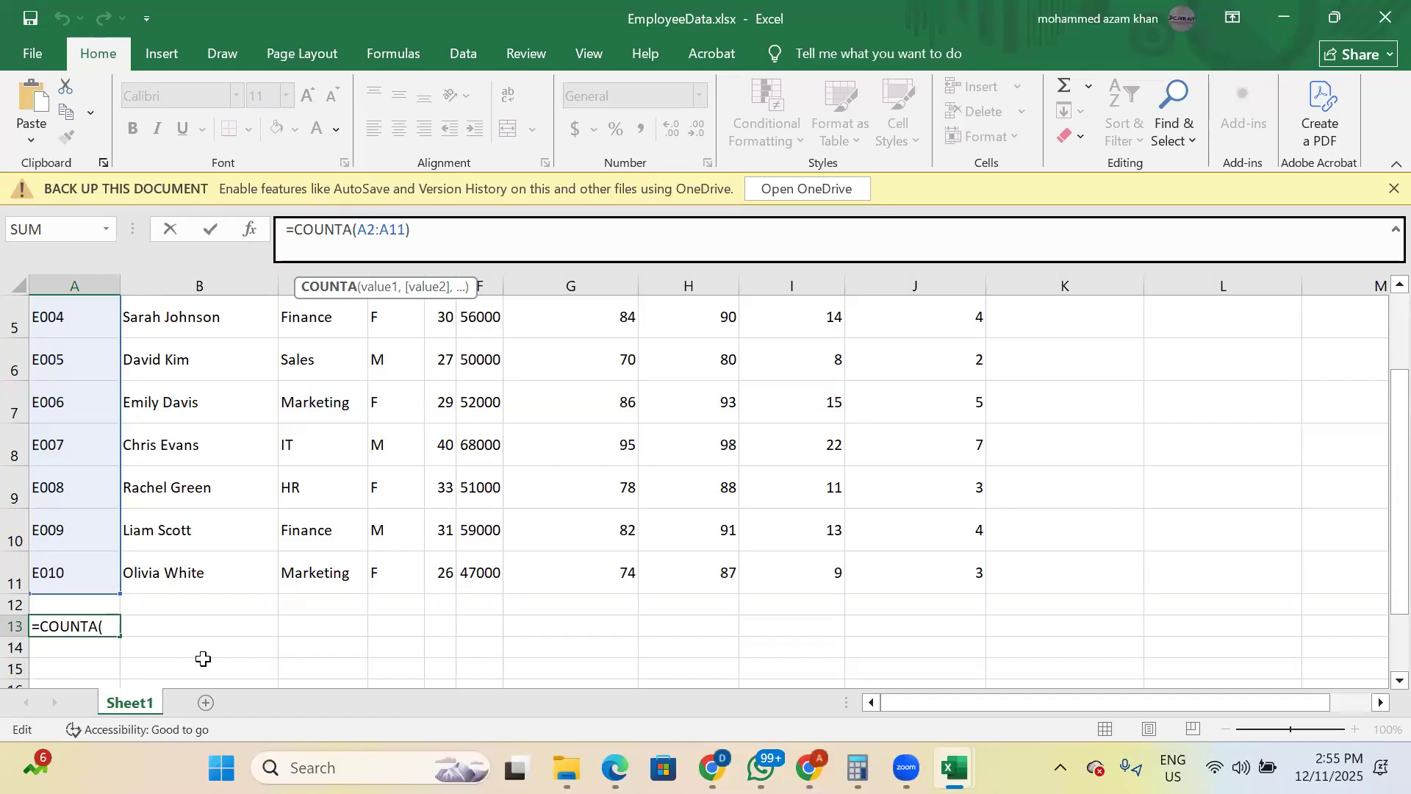
pyautogui.click(98, 630)
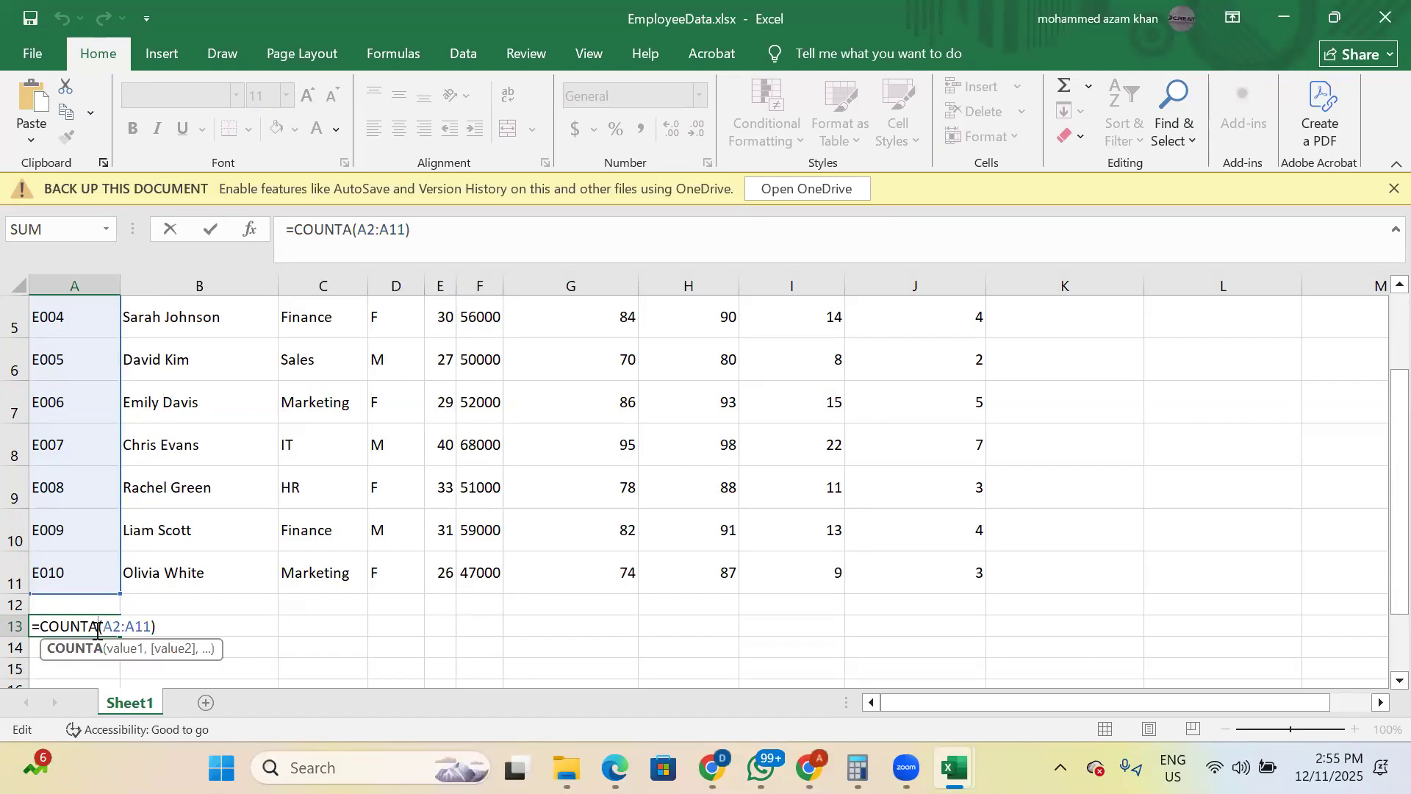
pyautogui.press('Right')
pyautogui.press('Right')
pyautogui.press('End')
pyautogui.press('BackSpace')
pyautogui.press('BackSpace')
pyautogui.press('BackSpace')
pyautogui.press('BackSpace')
pyautogui.press('BackSpace')
pyautogui.press('BackSpace')
pyautogui.press('BackSpace')
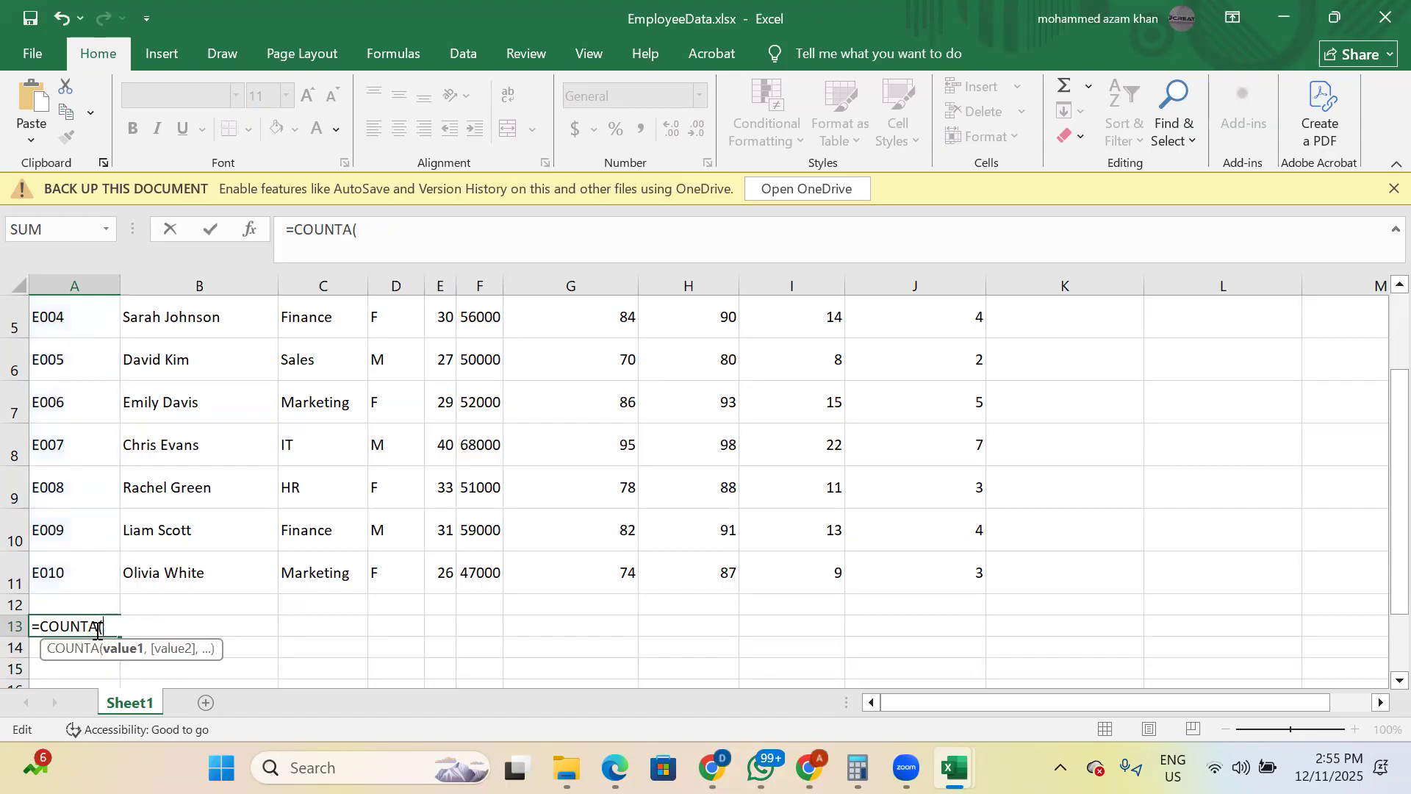
pyautogui.press('BackSpace')
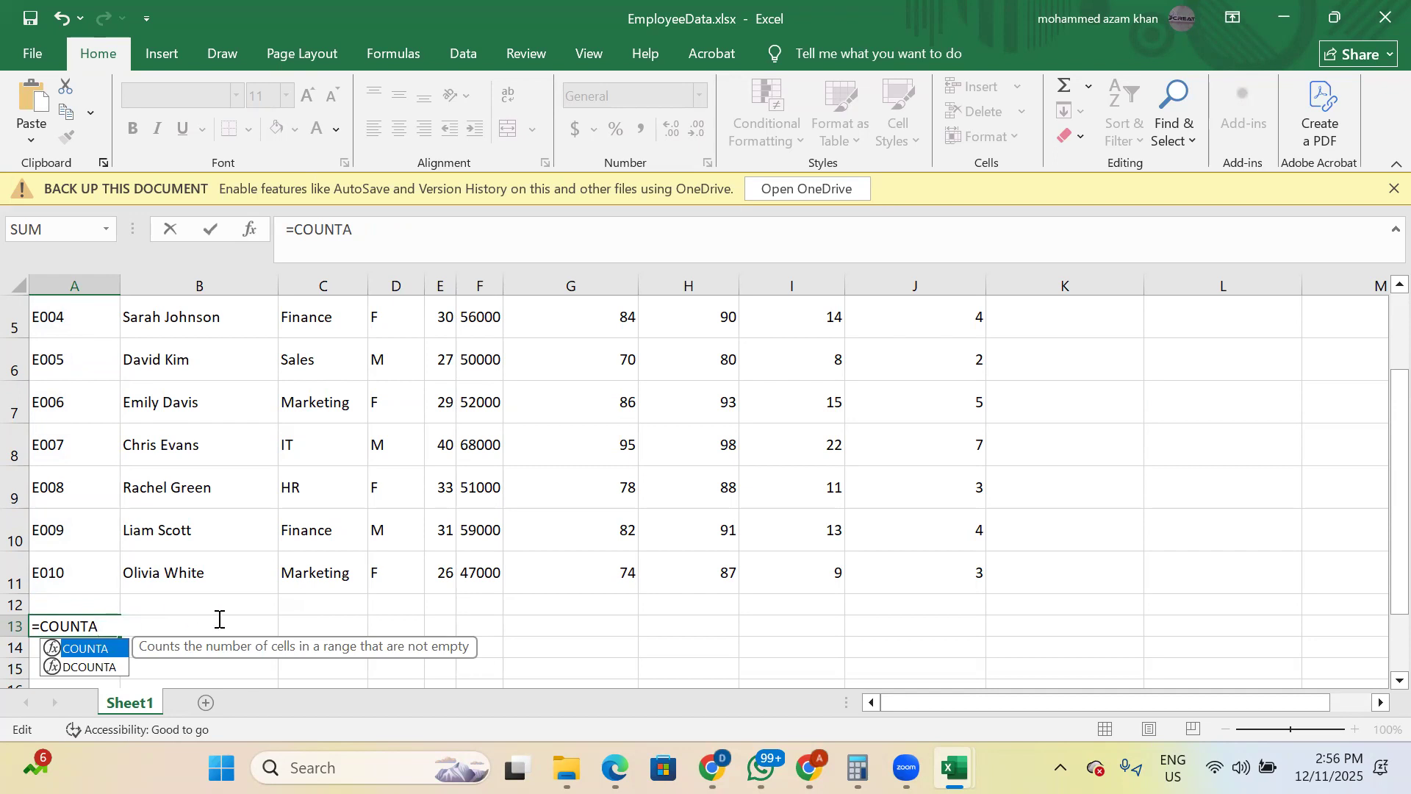
pyautogui.write('(')
pyautogui.moveTo(63, 572); pyautogui.dragTo(78, 393)
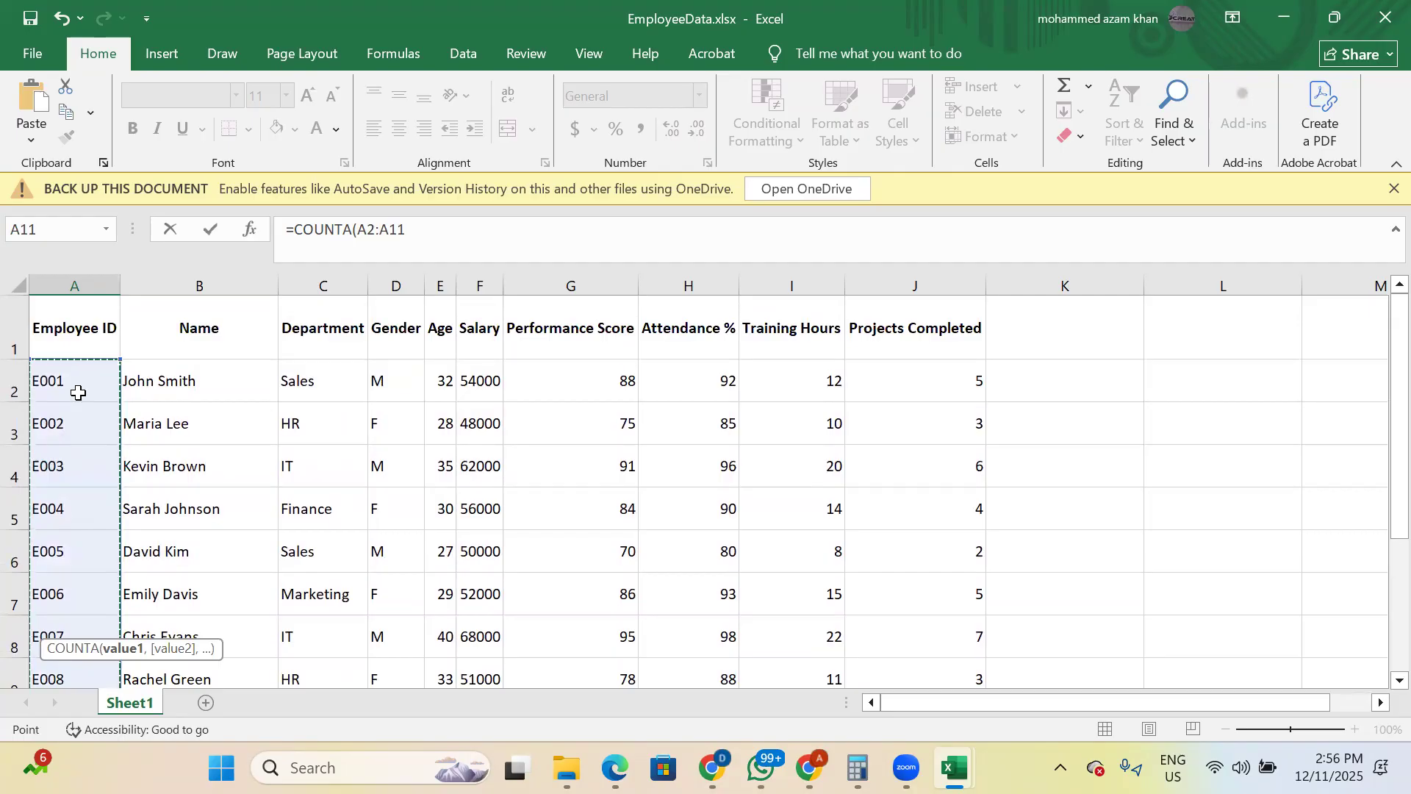
pyautogui.write(')')
pyautogui.press('Return')
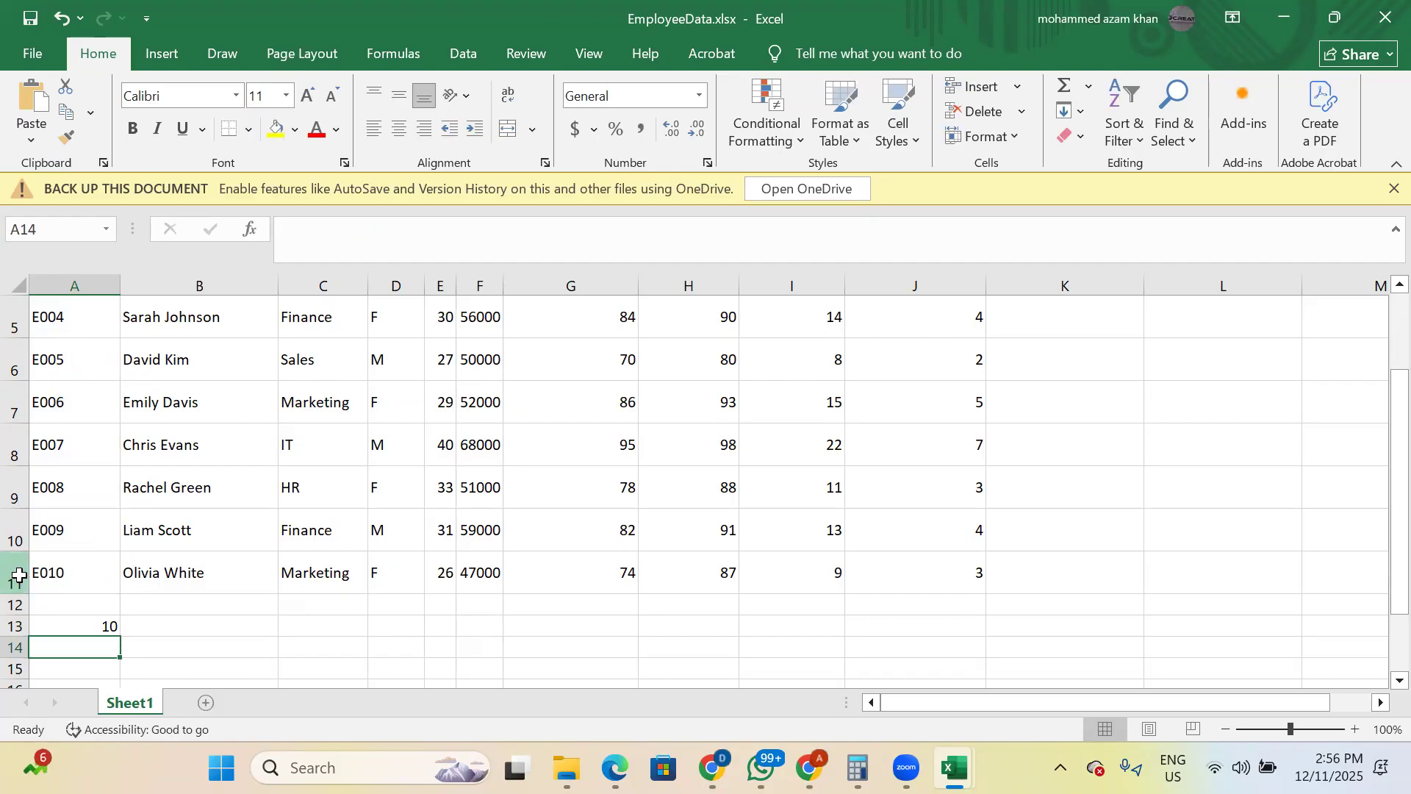
# - Insert a blank row above the E010 record at row 11 and select the COUNTA formula in cell A14
pyautogui.click(14, 574)
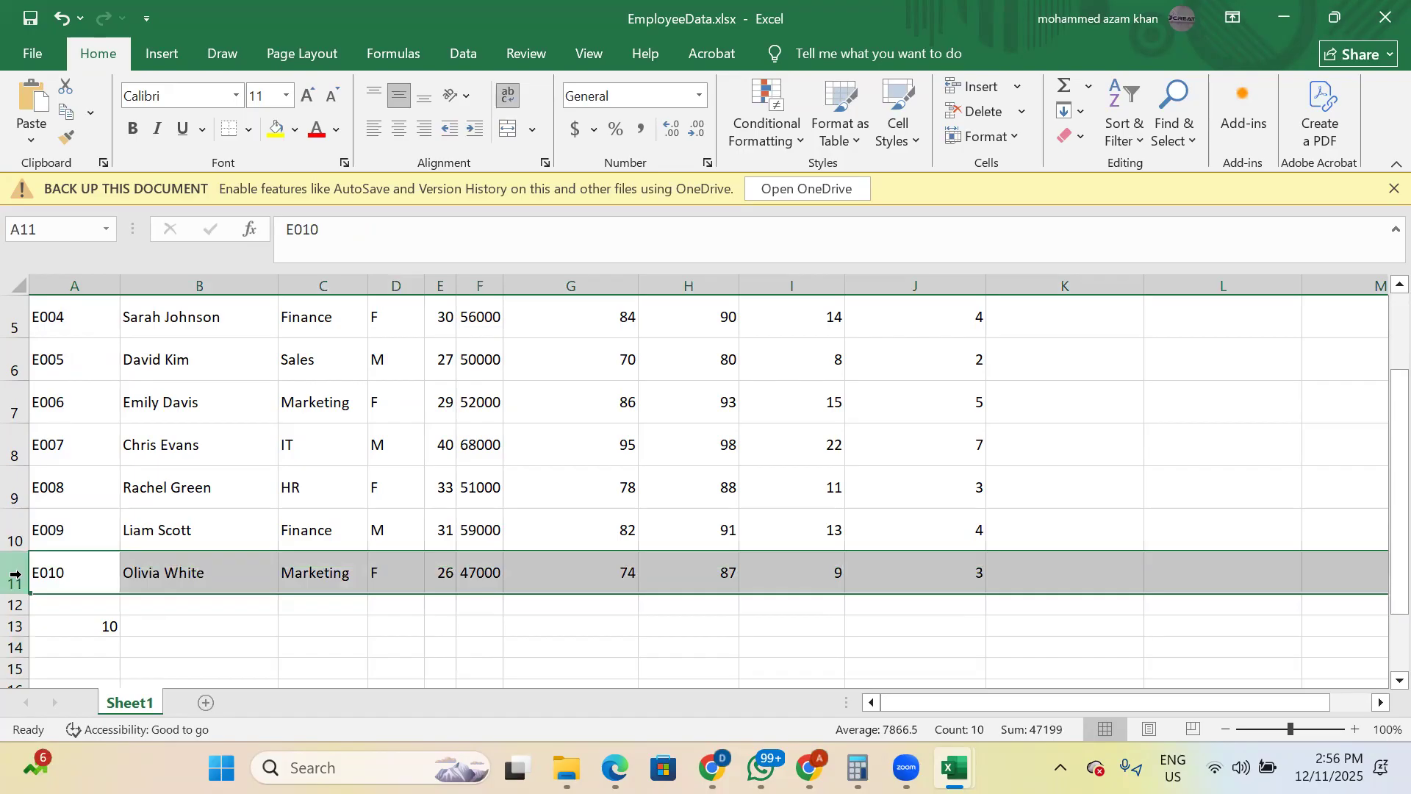
pyautogui.hotkey('ctrl', 'shift', '+')
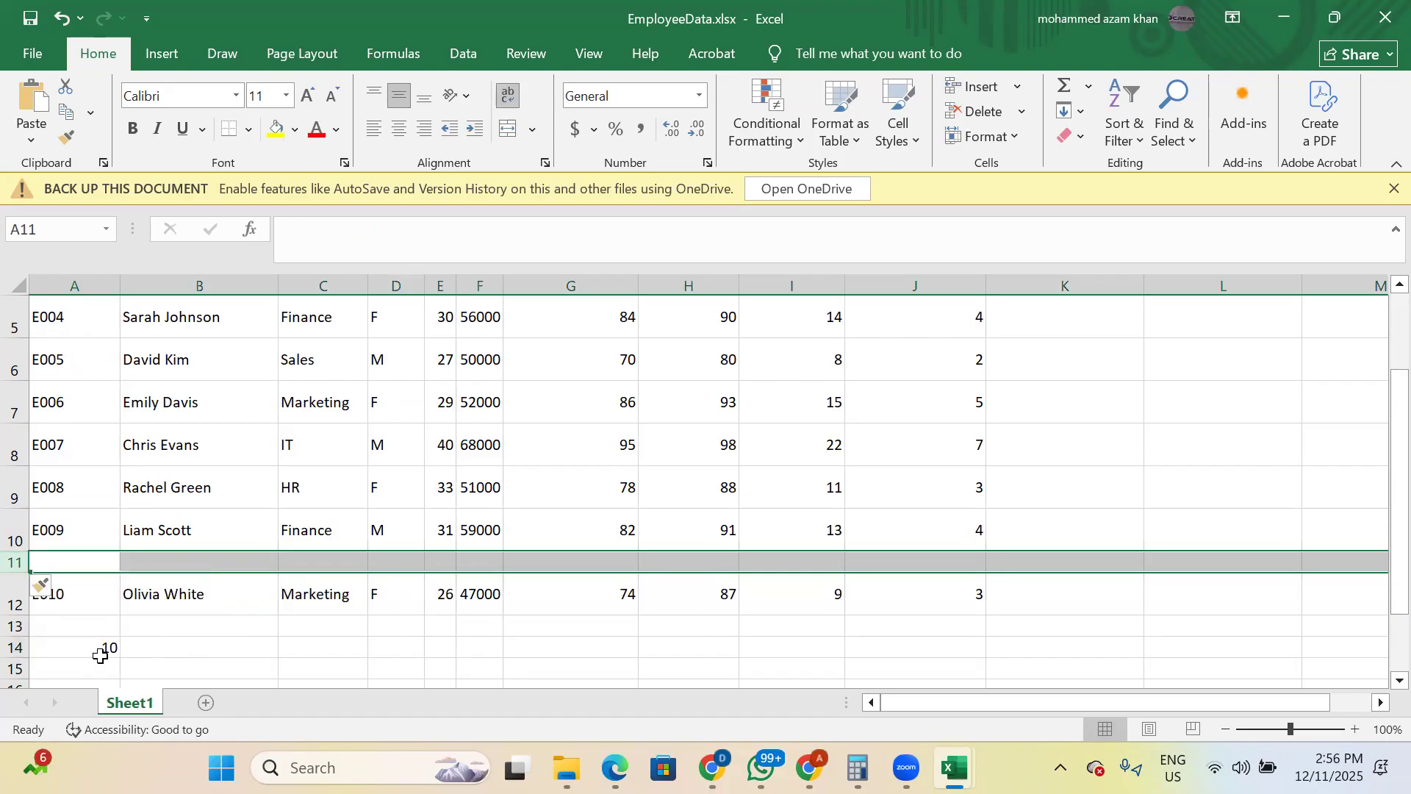
pyautogui.click(100, 654)
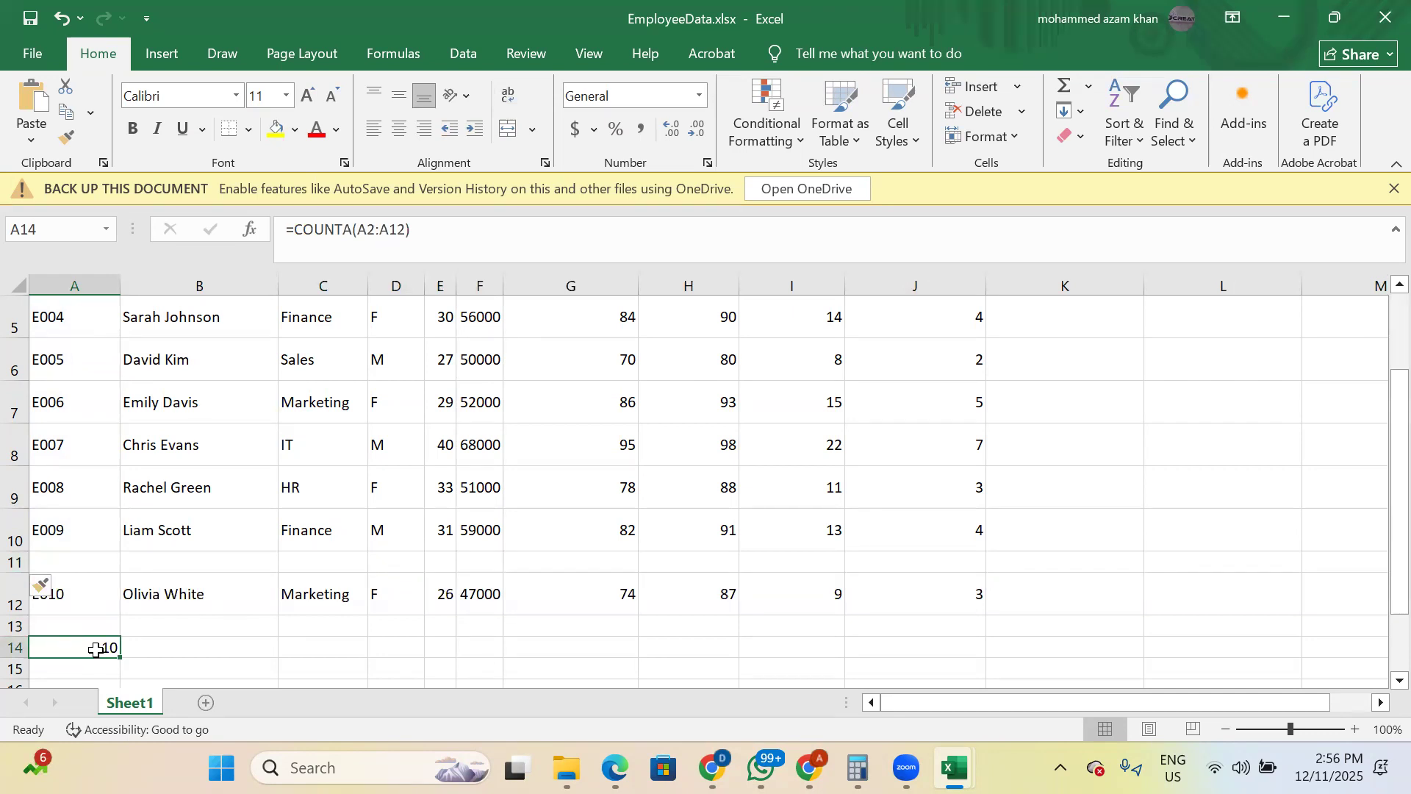
# - Check the COUNTA formula in cell A14 and delete the blank row 11 above the E010 record
pyautogui.doubleClick(95, 650)
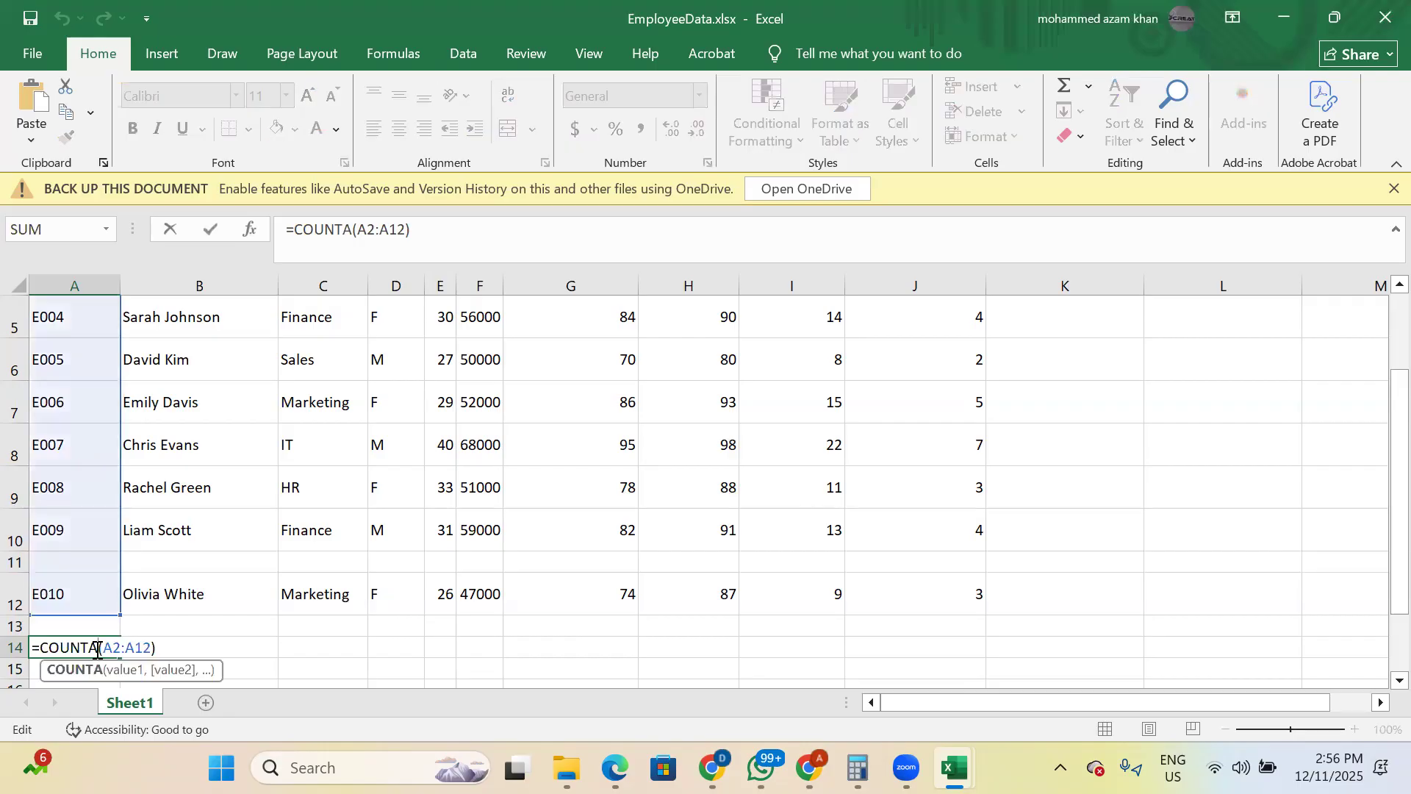
pyautogui.click(85, 566)
pyautogui.click(15, 562)
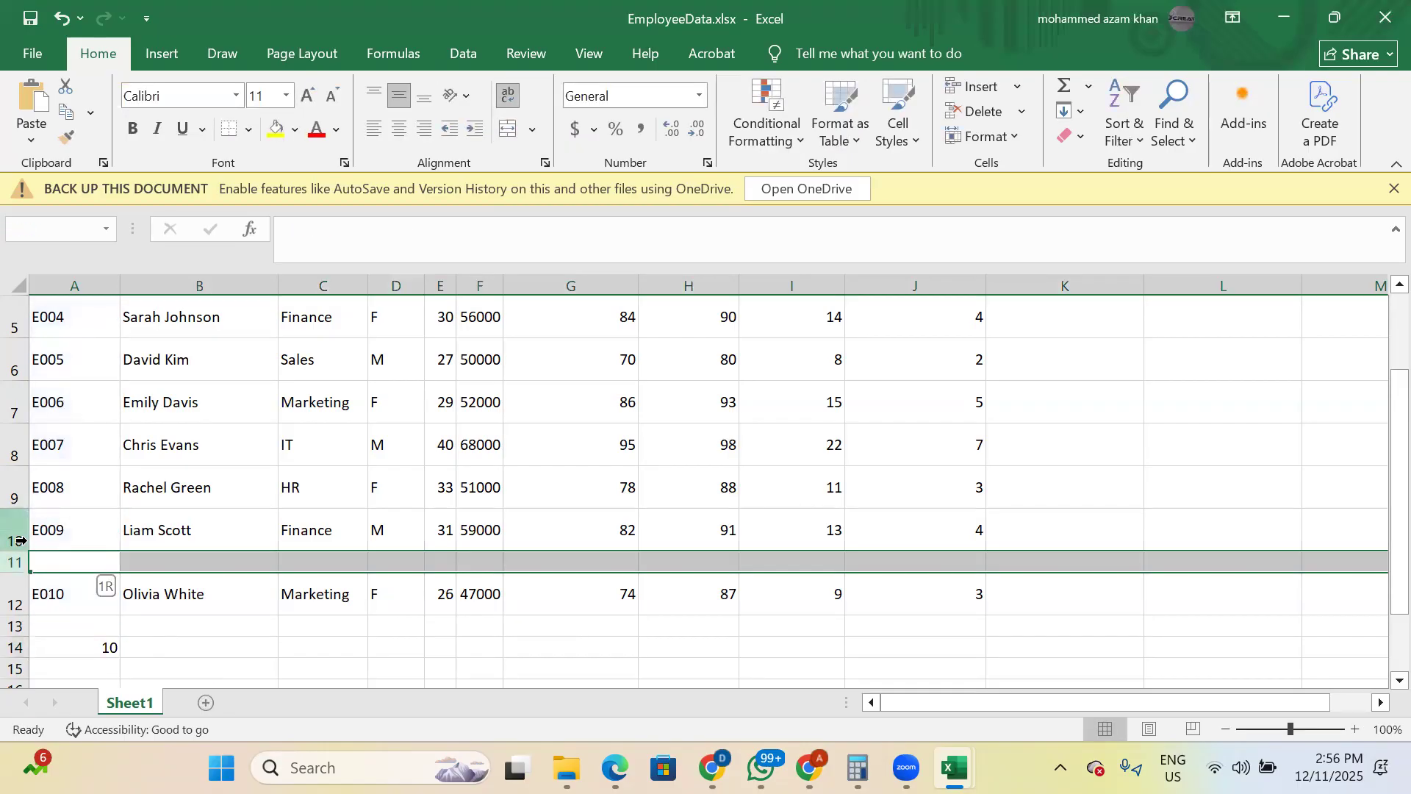
pyautogui.hotkey('ctrl', '-')
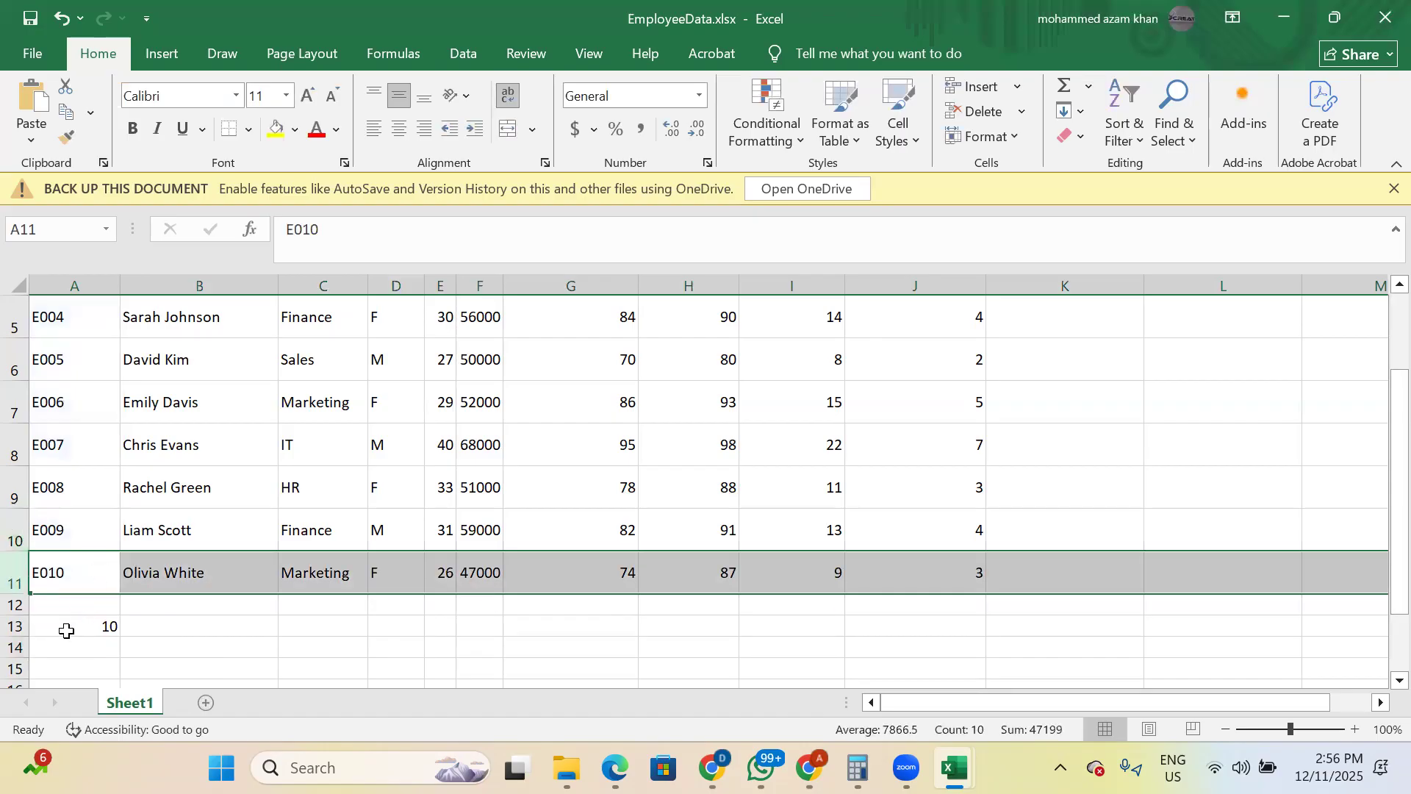
# - Replace the COUNTA formula in cell A13 with the label "Count of Employees"
pyautogui.click(148, 626)
pyautogui.click(91, 630)
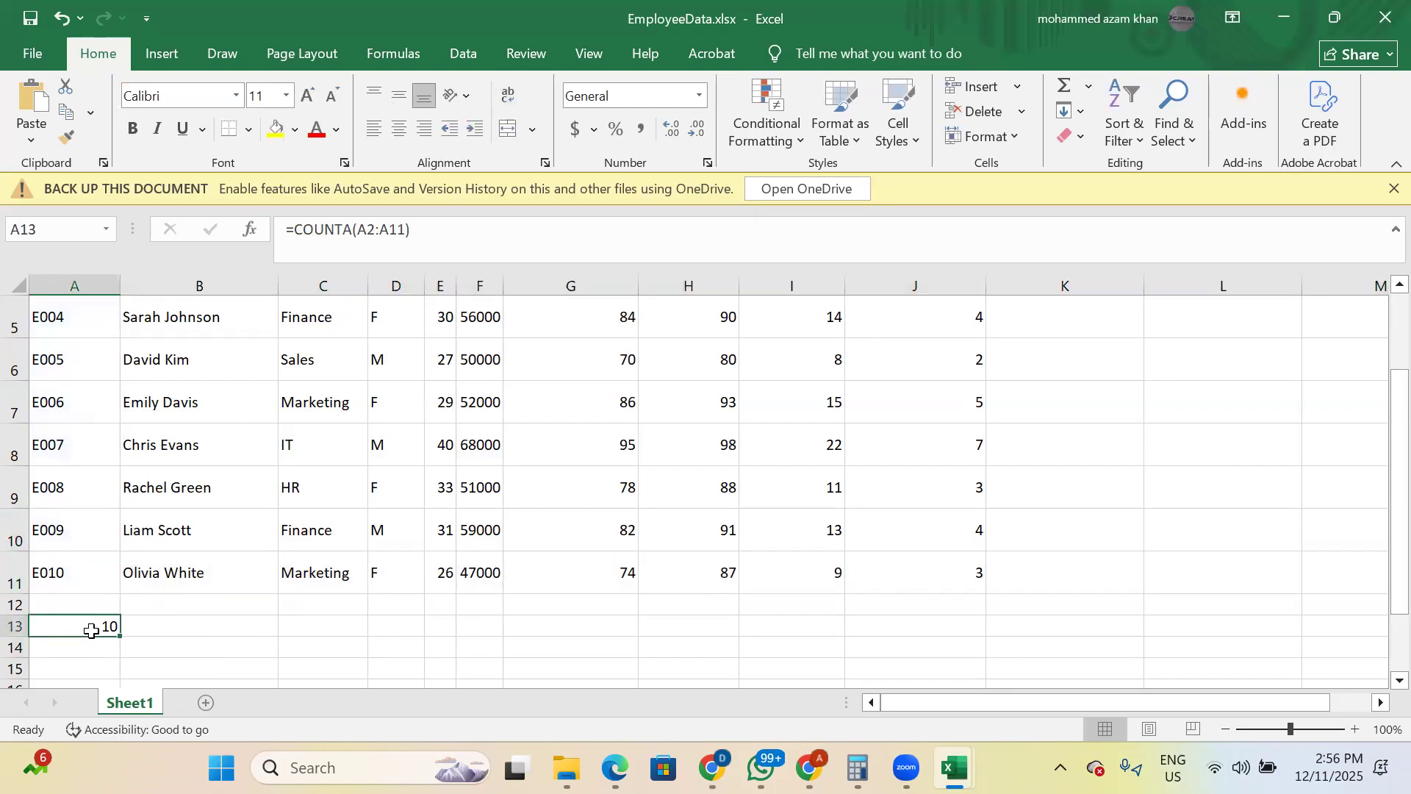
pyautogui.write('Cou')
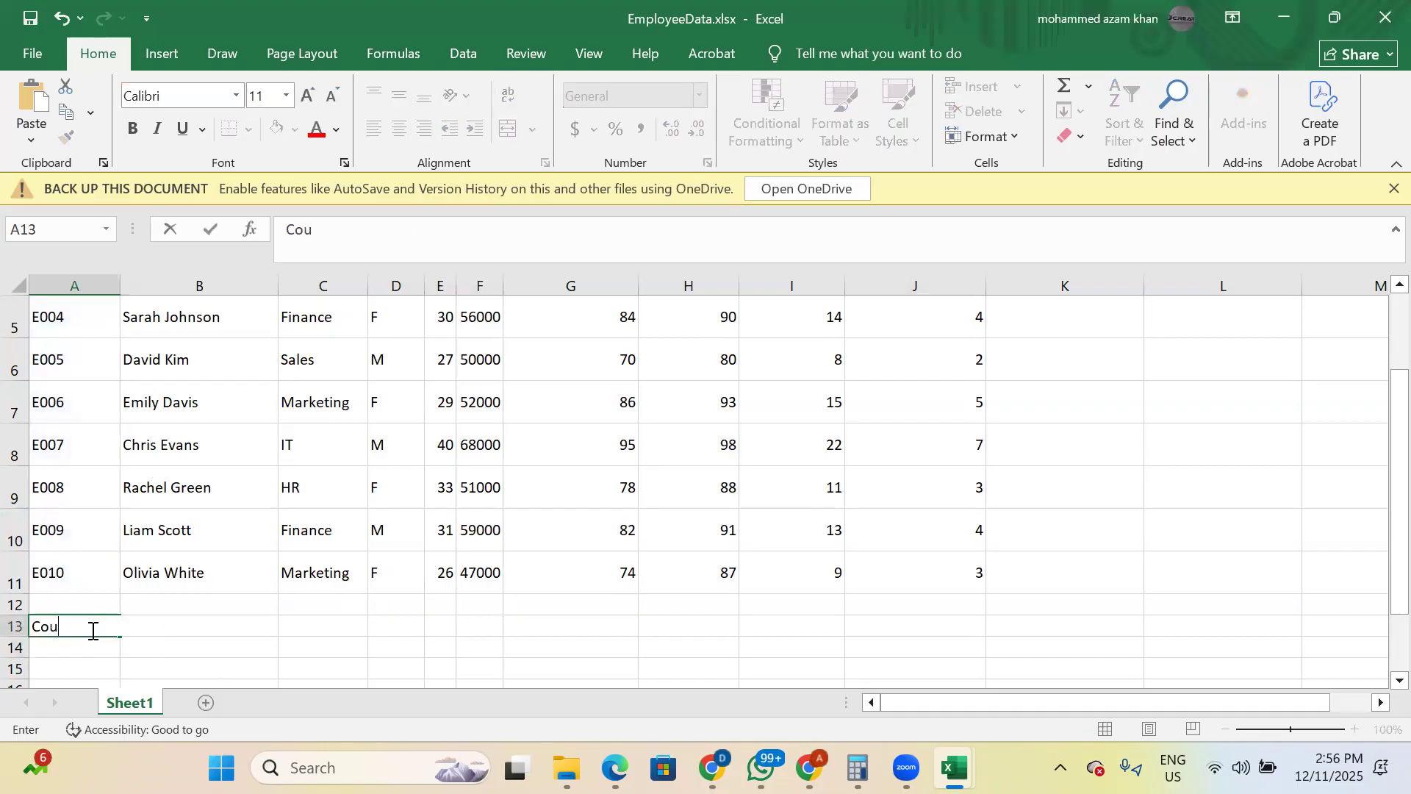
pyautogui.write('nt of Employees')
pyautogui.press('Tab')
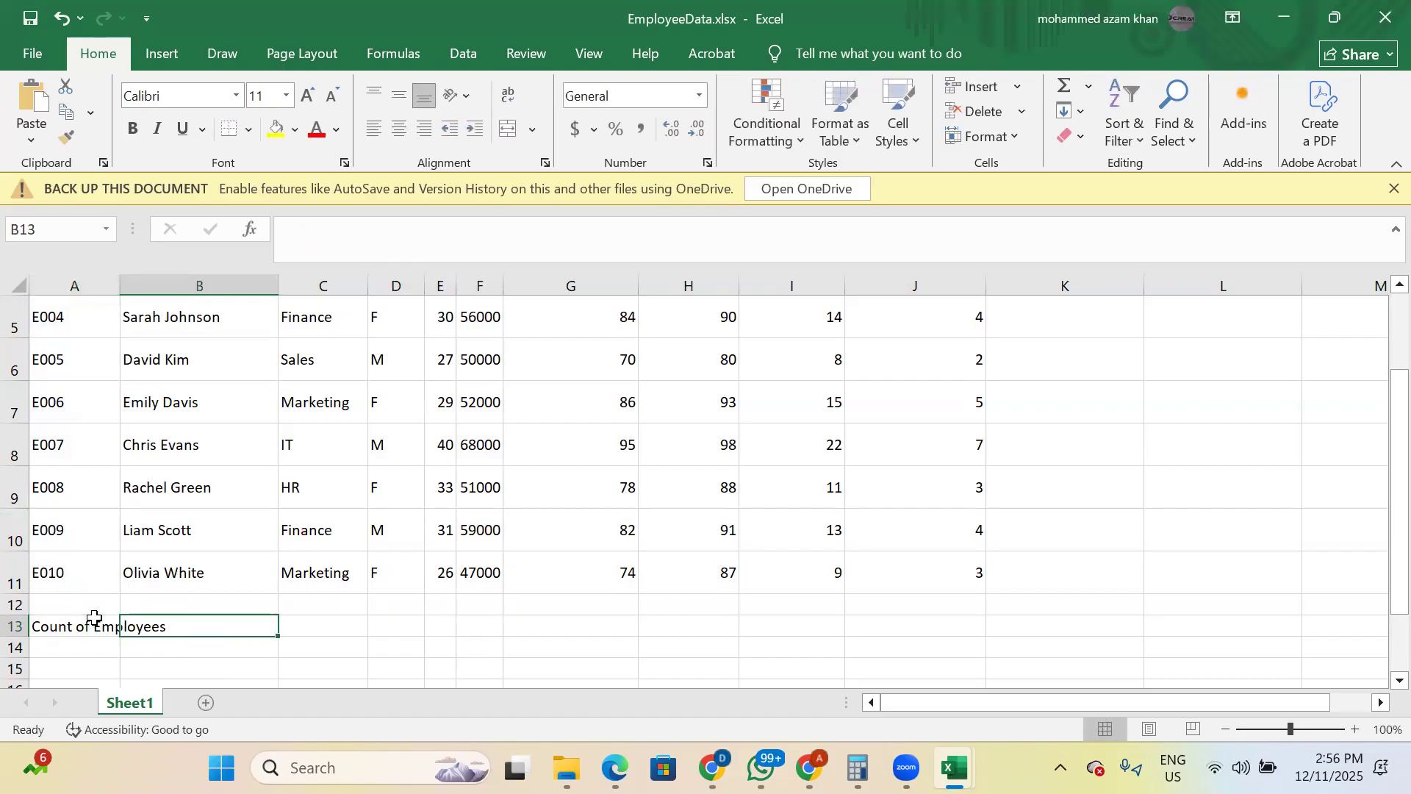
# - Enter the formula =COUNTA(A2:A11) in cell B13 to count the employee IDs
pyautogui.write('=')
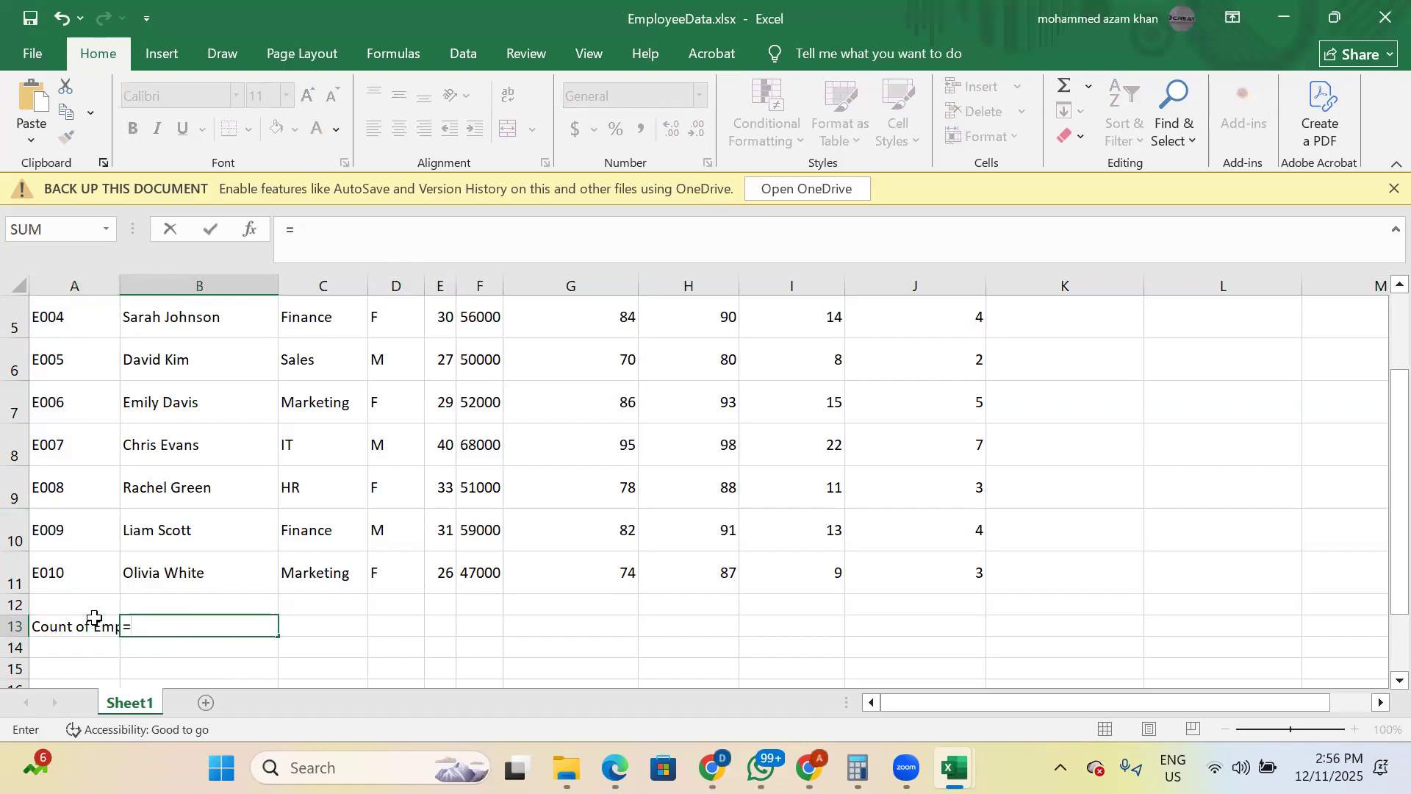
pyautogui.write('coun')
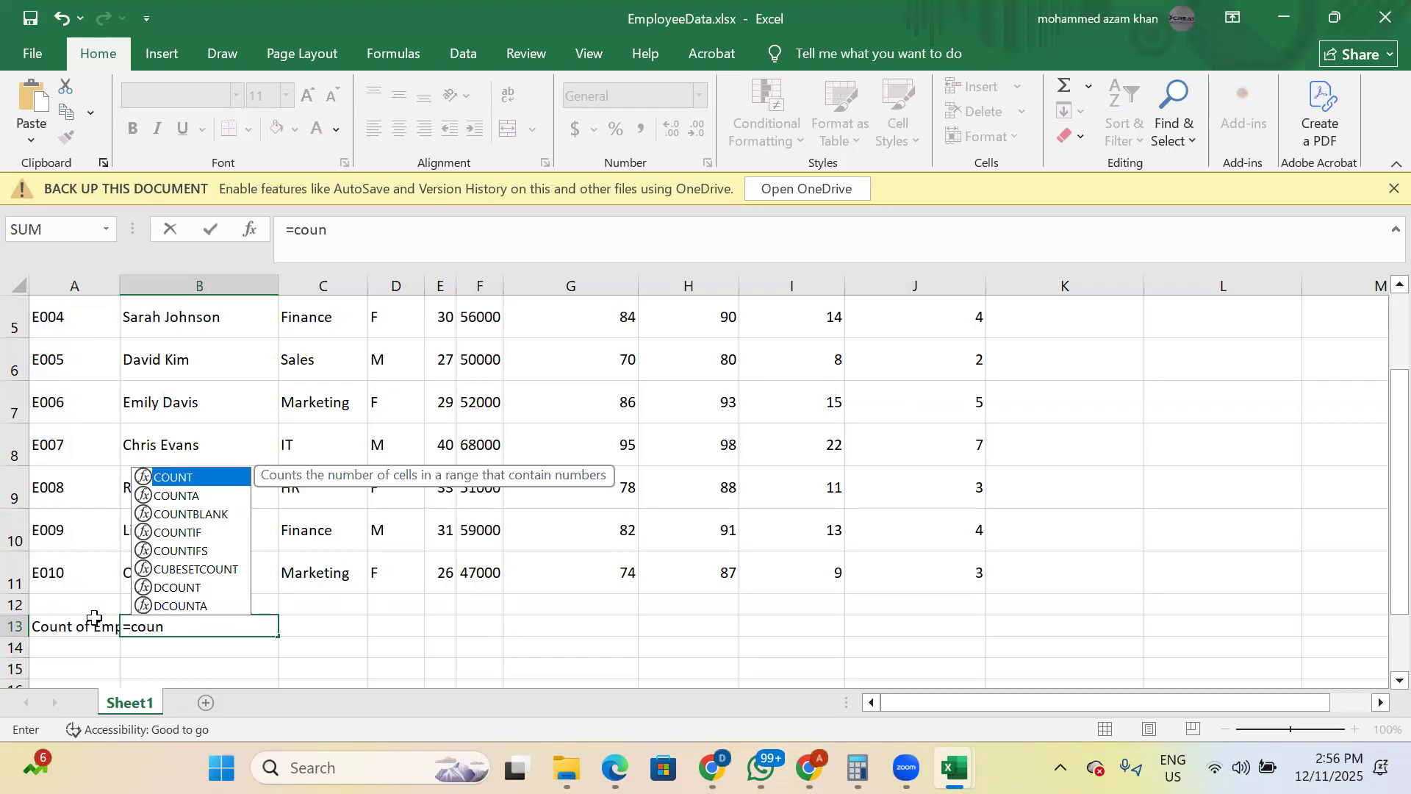
pyautogui.press('Down')
pyautogui.press('Tab')
pyautogui.press('Up')
pyautogui.press('Left')
pyautogui.press('Up')
pyautogui.hotkey('ctrl', 'shift', 'Up')
pyautogui.hotkey('shift', 'Down')
pyautogui.hotkey('shift', 'Down')
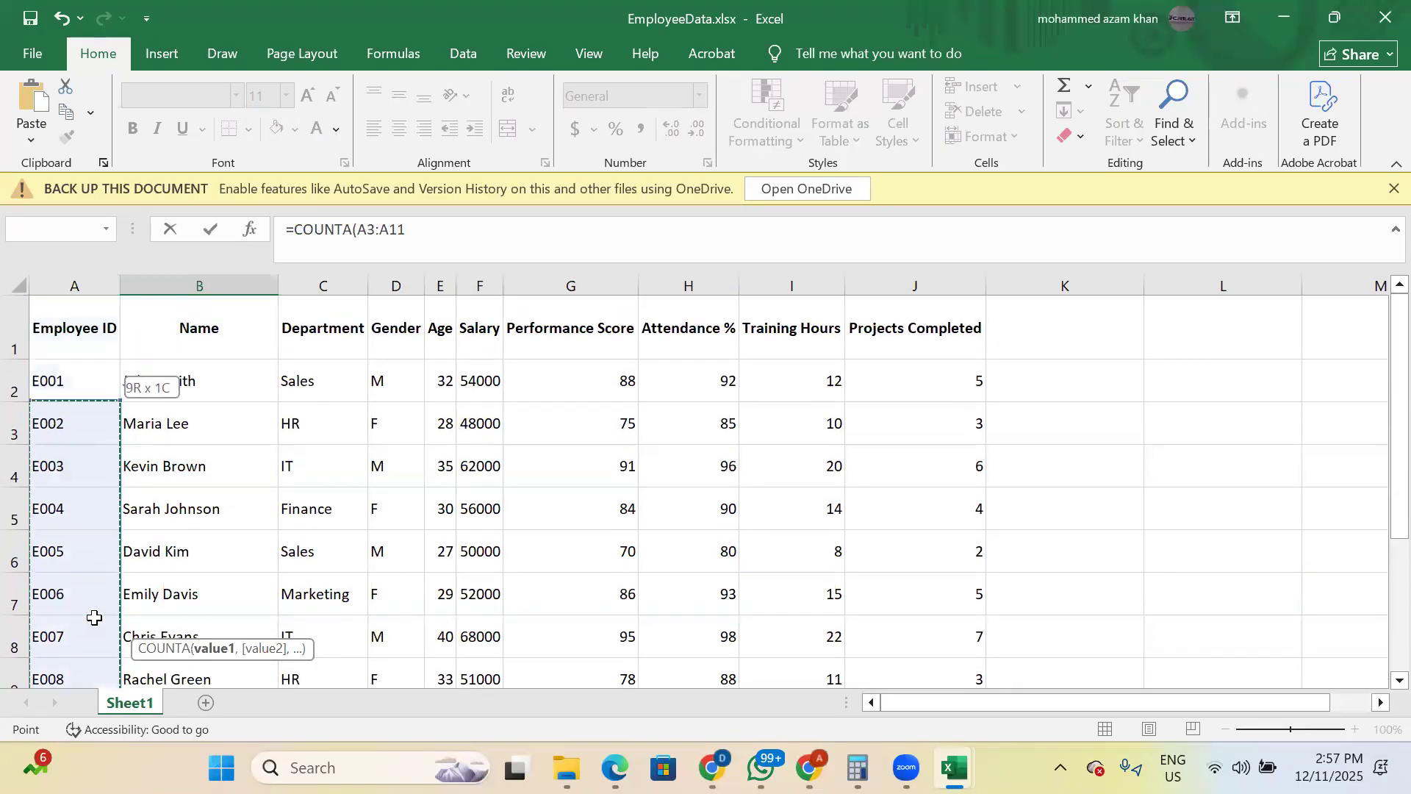
pyautogui.hotkey('shift', 'Up')
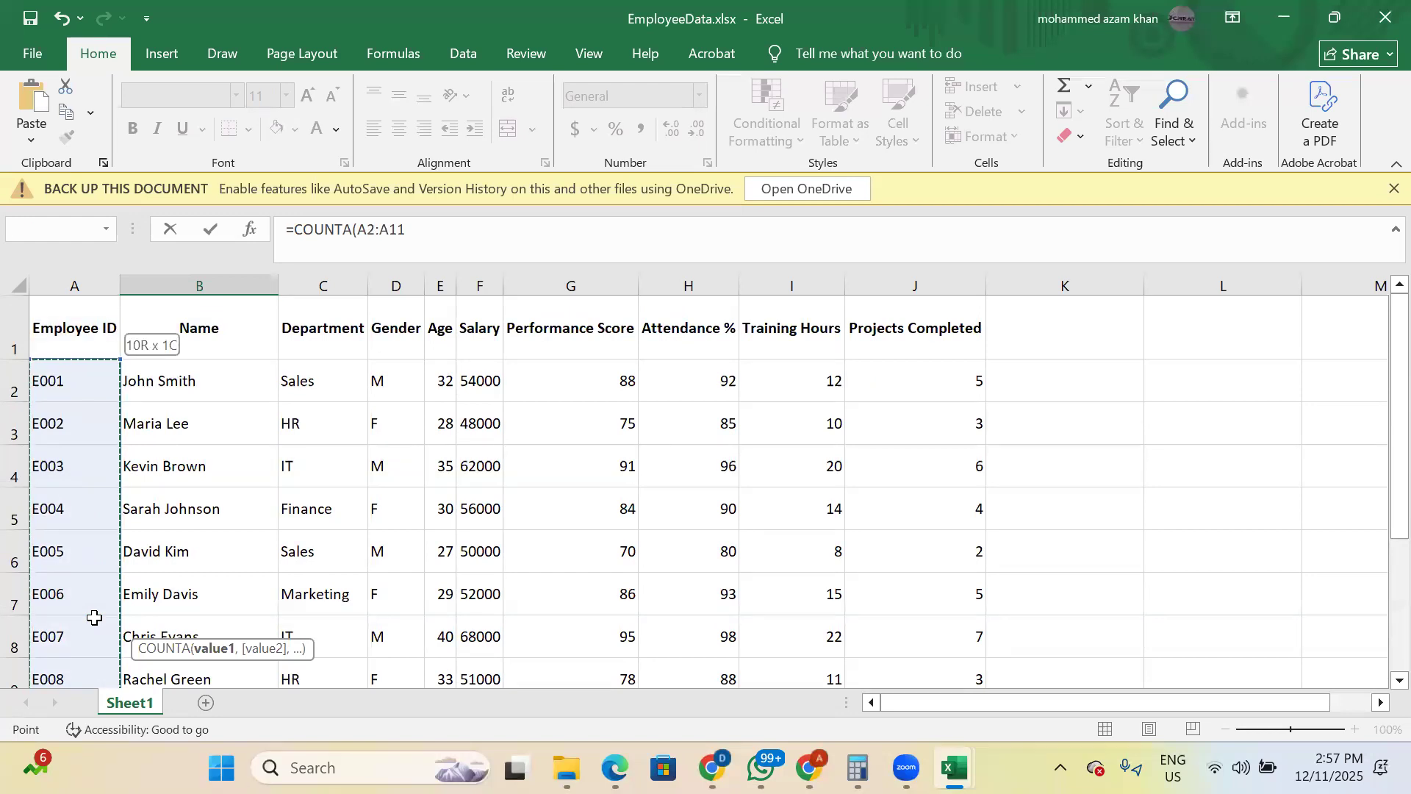
pyautogui.press('Return')
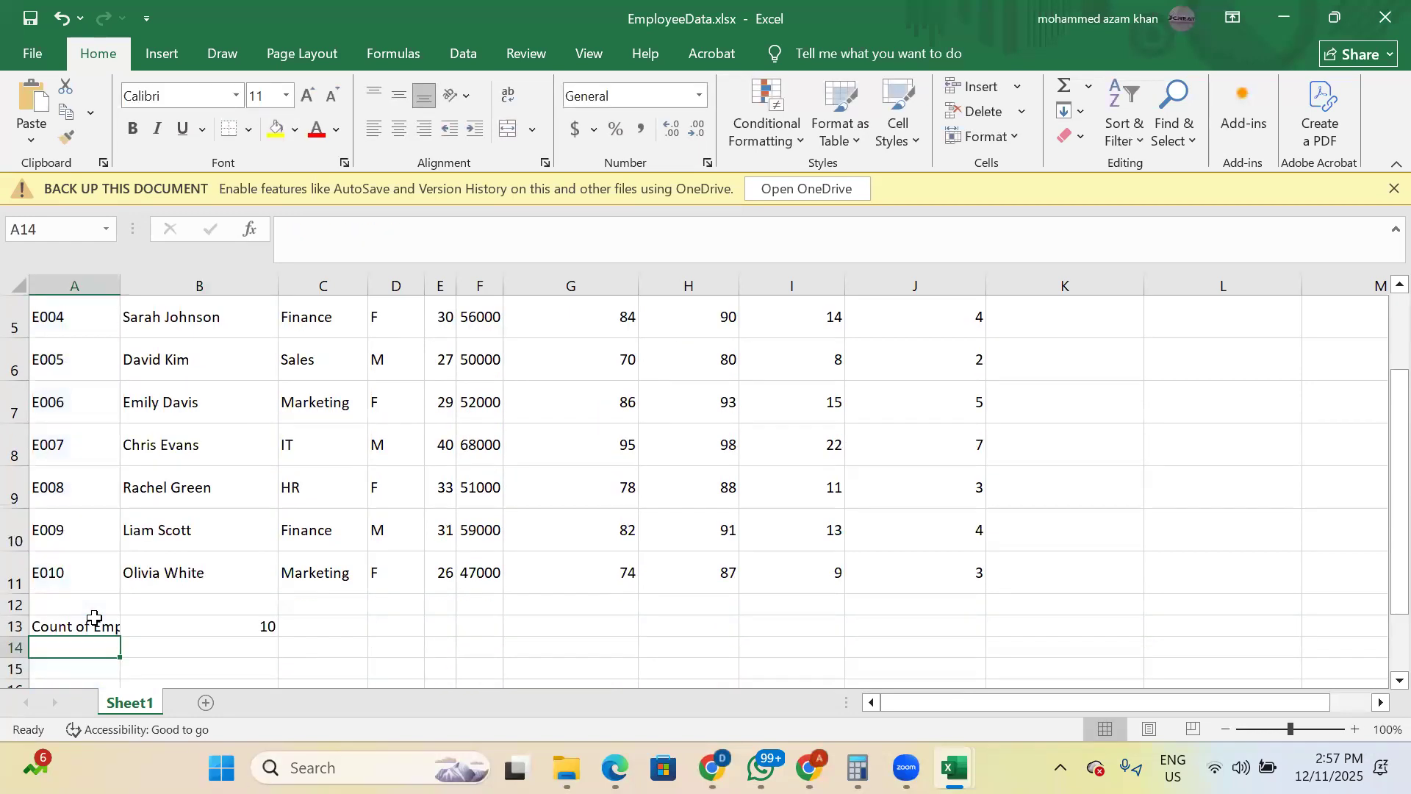
# - Autofit column A to the Count of Employees label and make cells A13 and B13 bold
pyautogui.press('Up')
pyautogui.press('Right')
pyautogui.moveTo(123, 282); pyautogui.dragTo(124, 281)
pyautogui.doubleClick(124, 282)
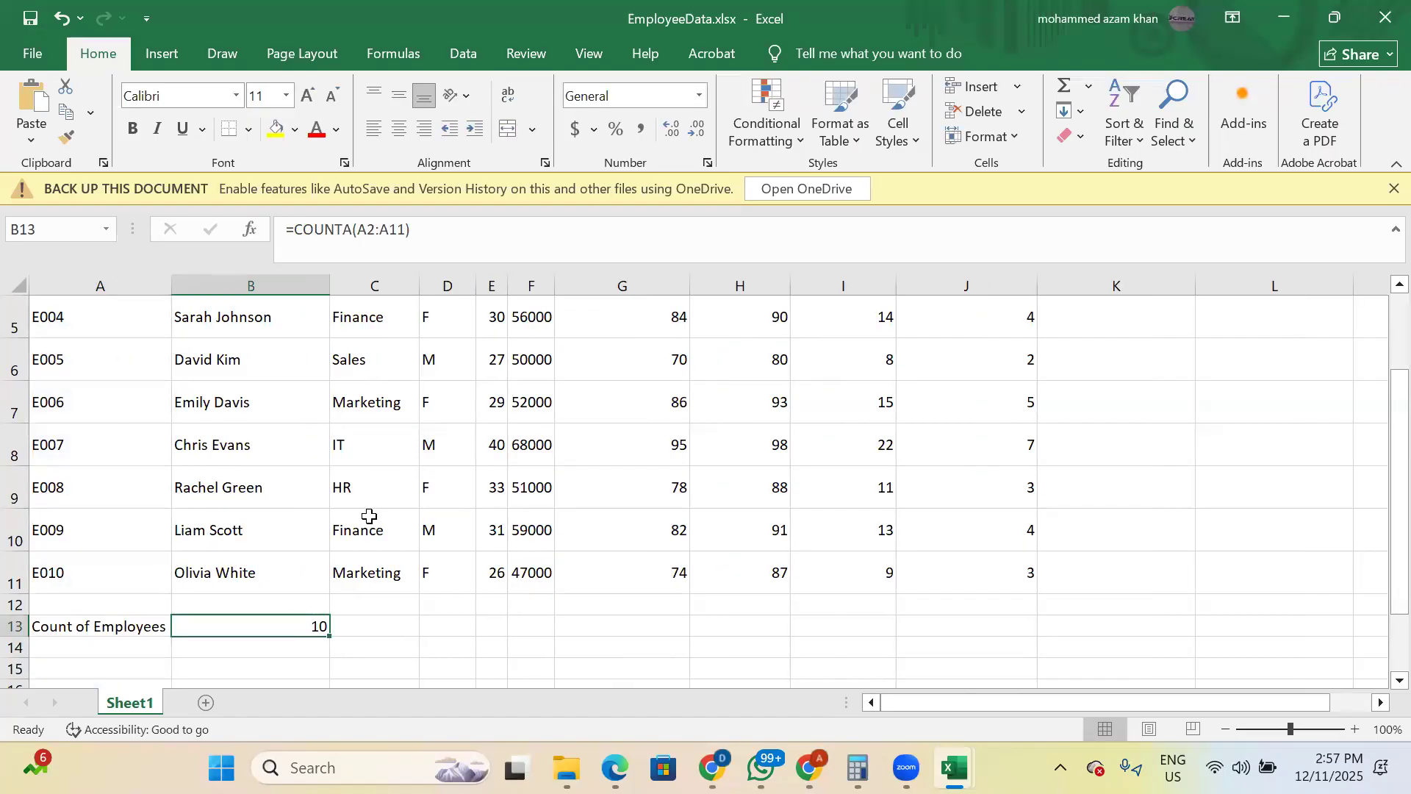
pyautogui.click(144, 623)
pyautogui.hotkey('ctrl', 'b')
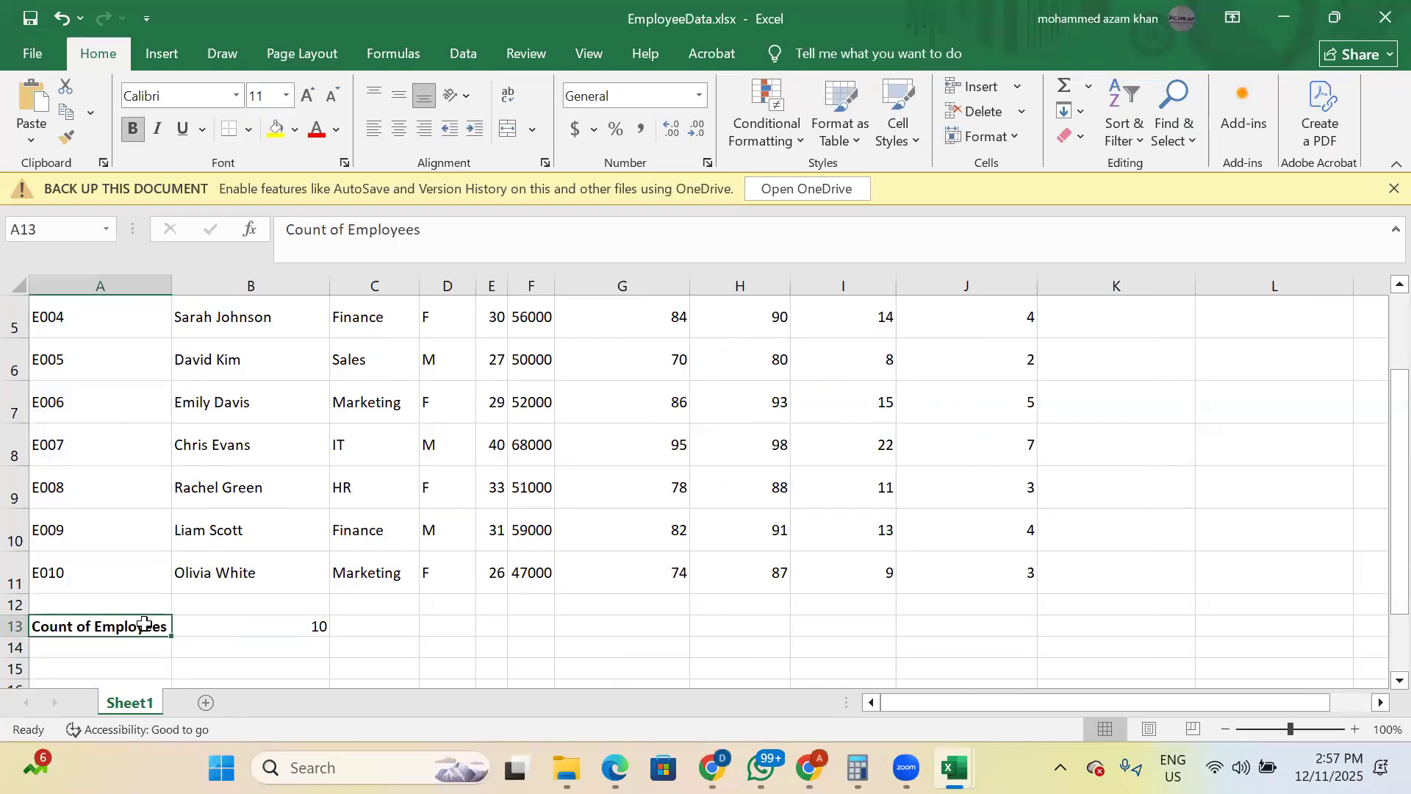
pyautogui.press('Right')
pyautogui.hotkey('ctrl', 'b')
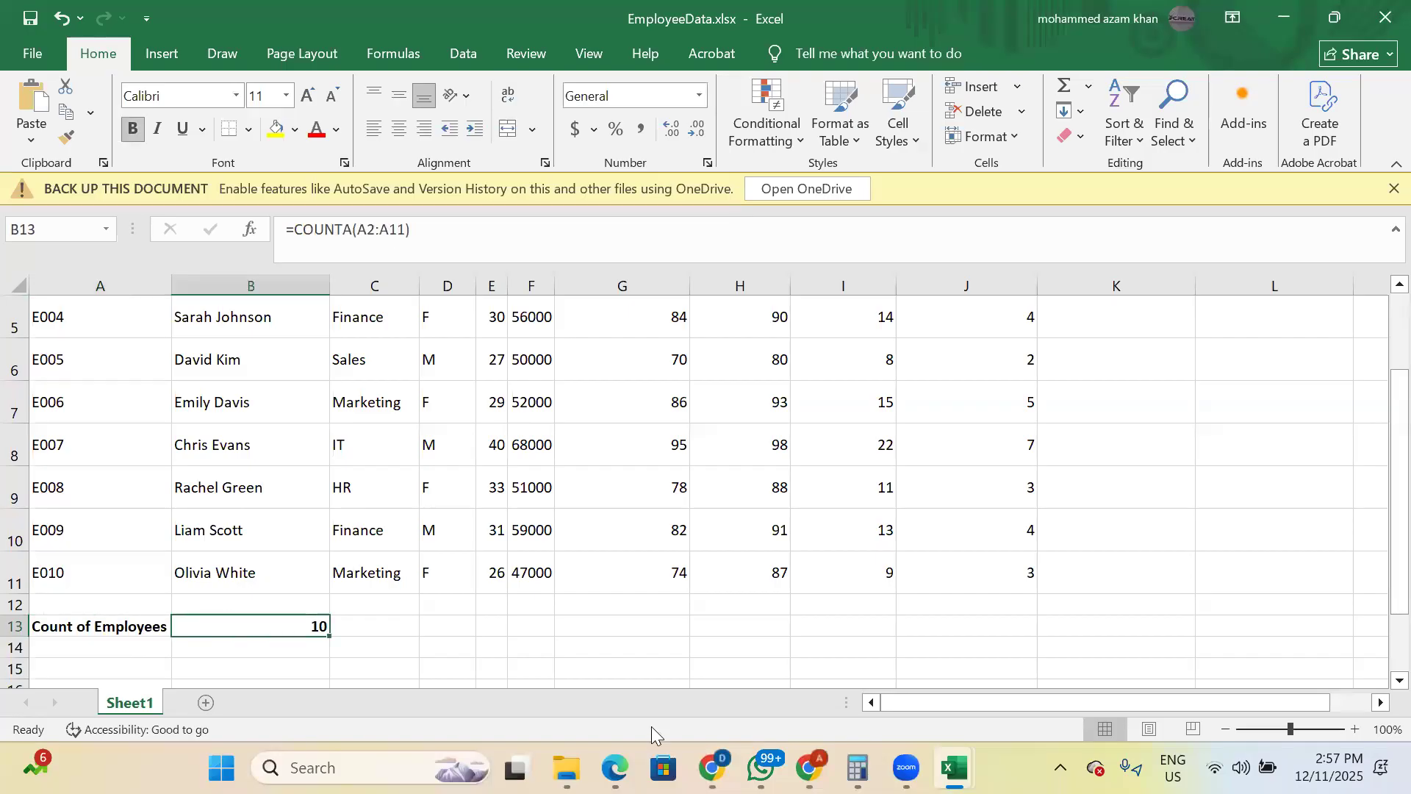
# - Bring up the Zoom meeting, return to the workbook and review the Employee ID records and the count formula in cell B13
pyautogui.moveTo(906, 768)
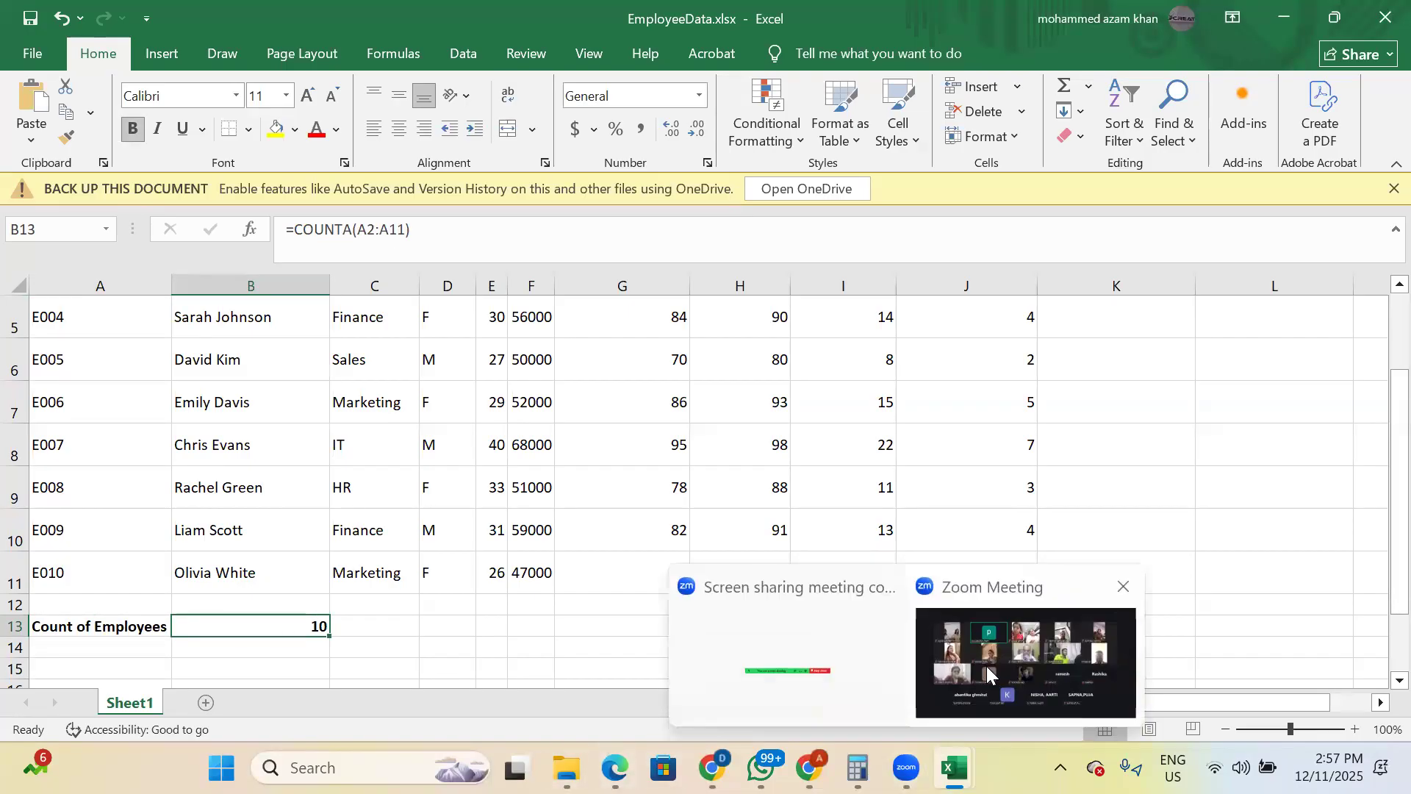
pyautogui.click(986, 666)
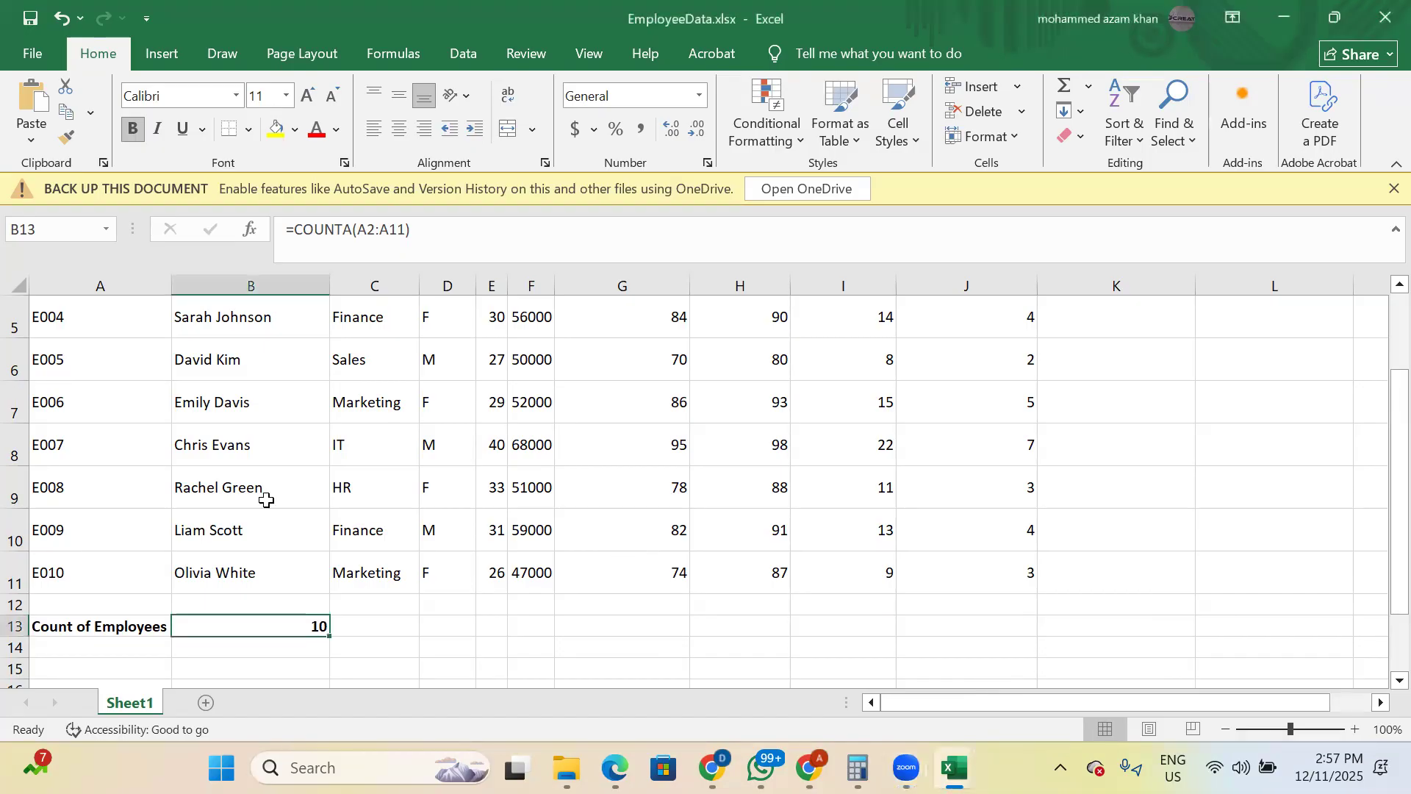
pyautogui.click(81, 308)
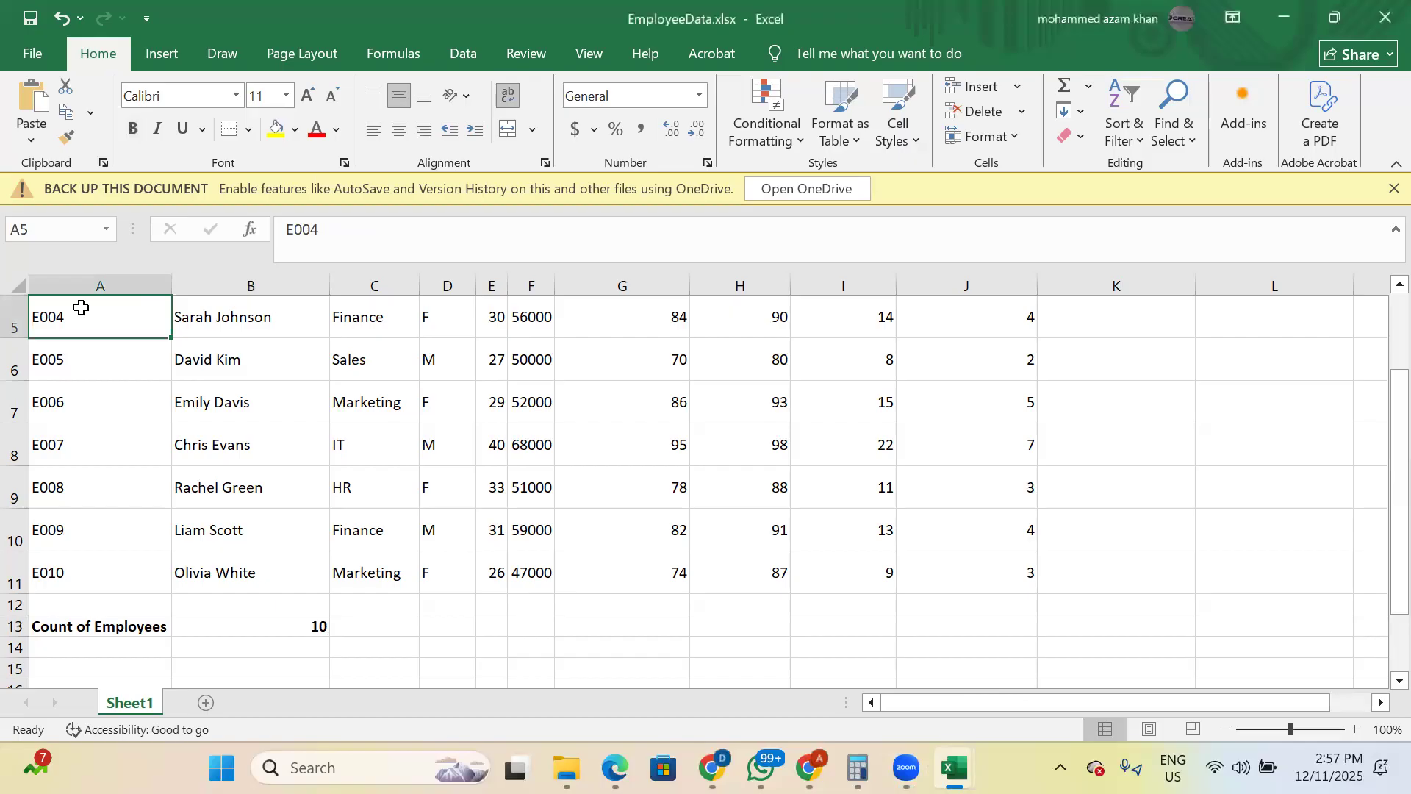
pyautogui.hotkey('ctrl', 'Up')
pyautogui.press('Down')
pyautogui.hotkey('ctrl', 'Down')
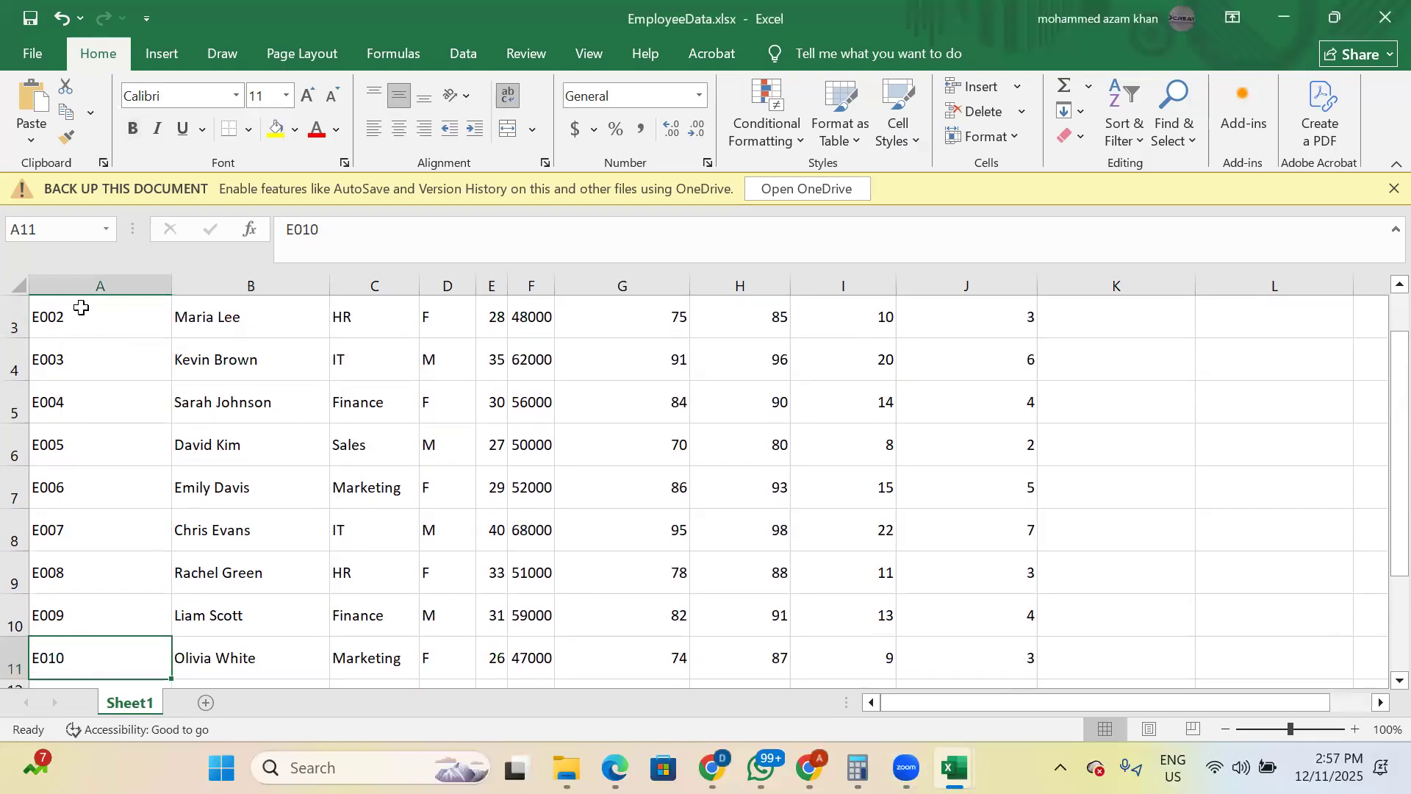
pyautogui.press('Down')
pyautogui.press('Down')
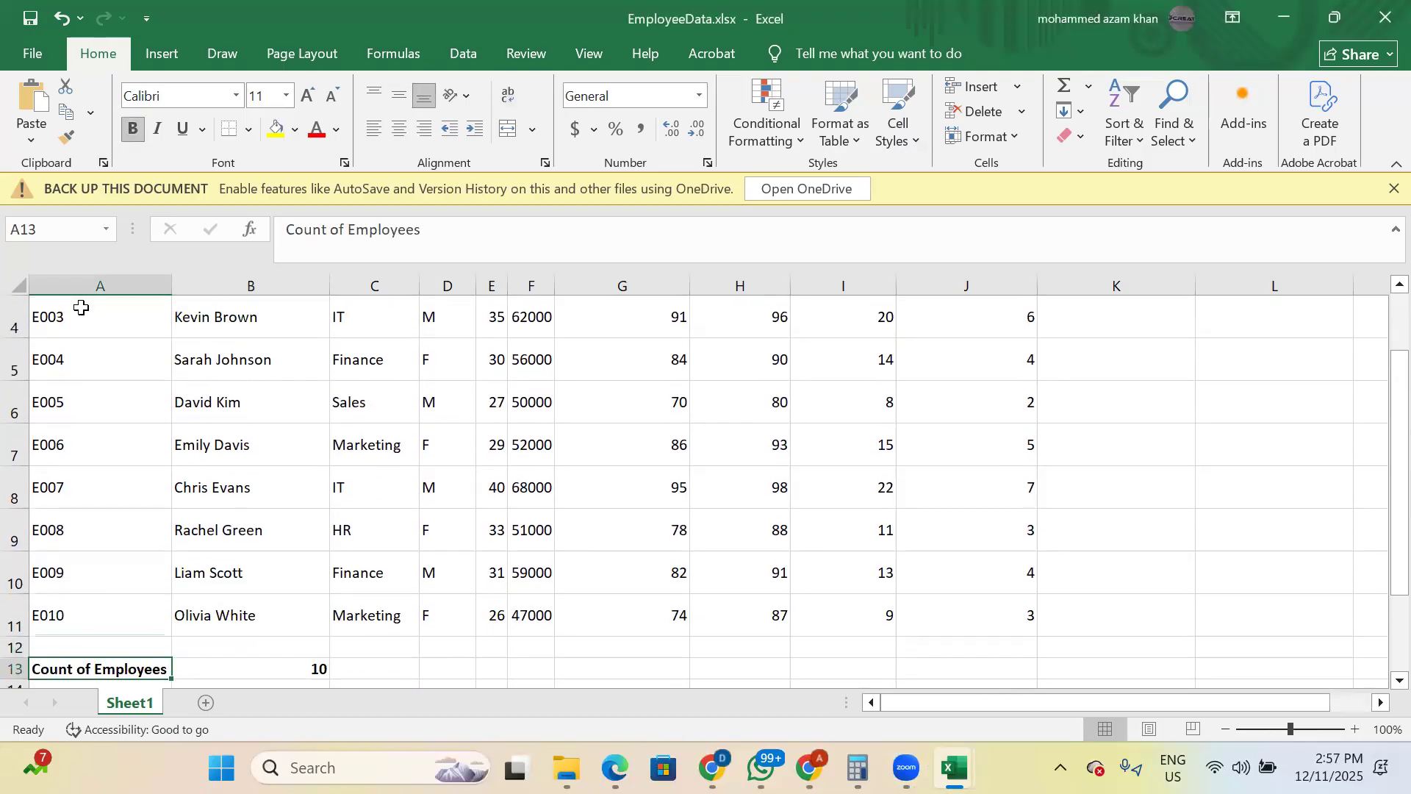
pyautogui.press('Right')
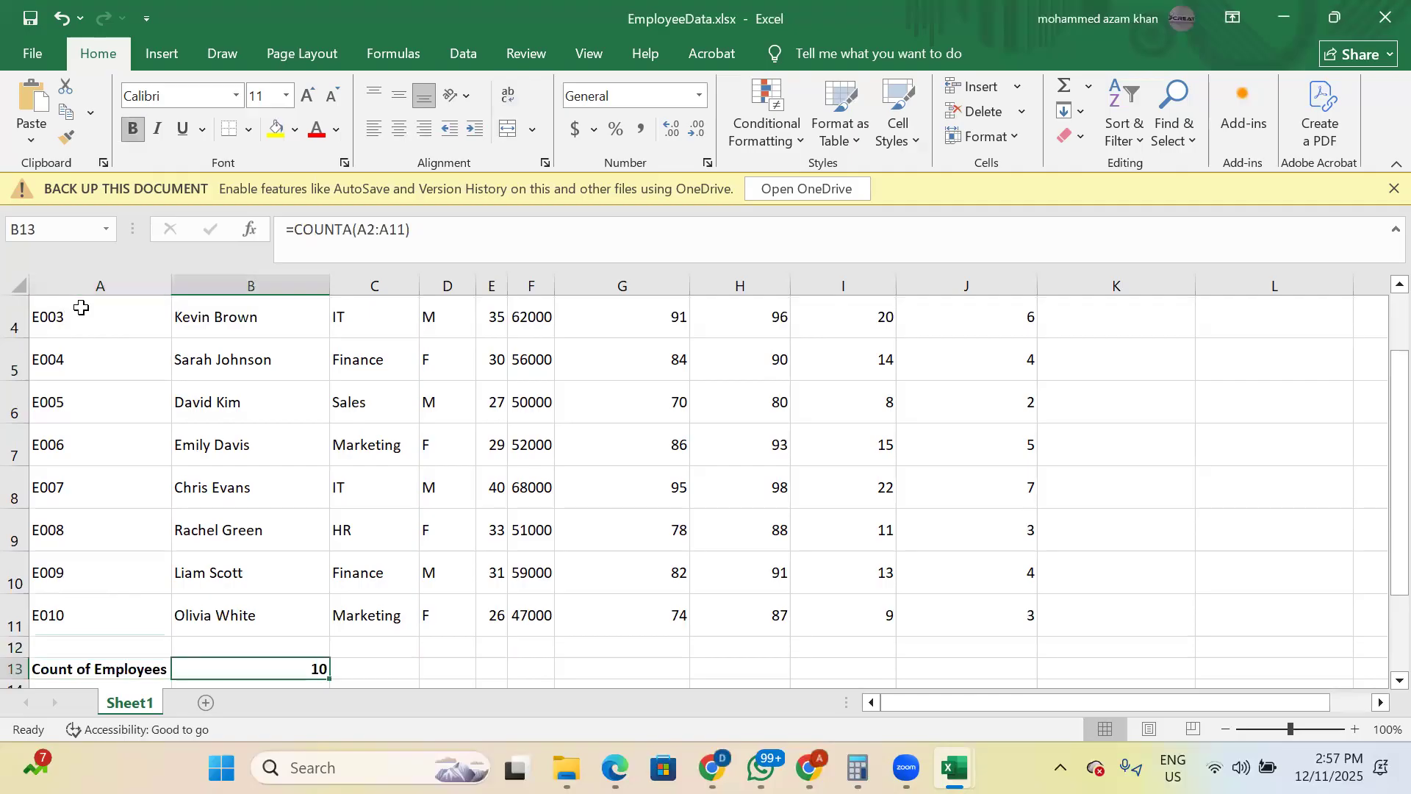
pyautogui.click(106, 277)
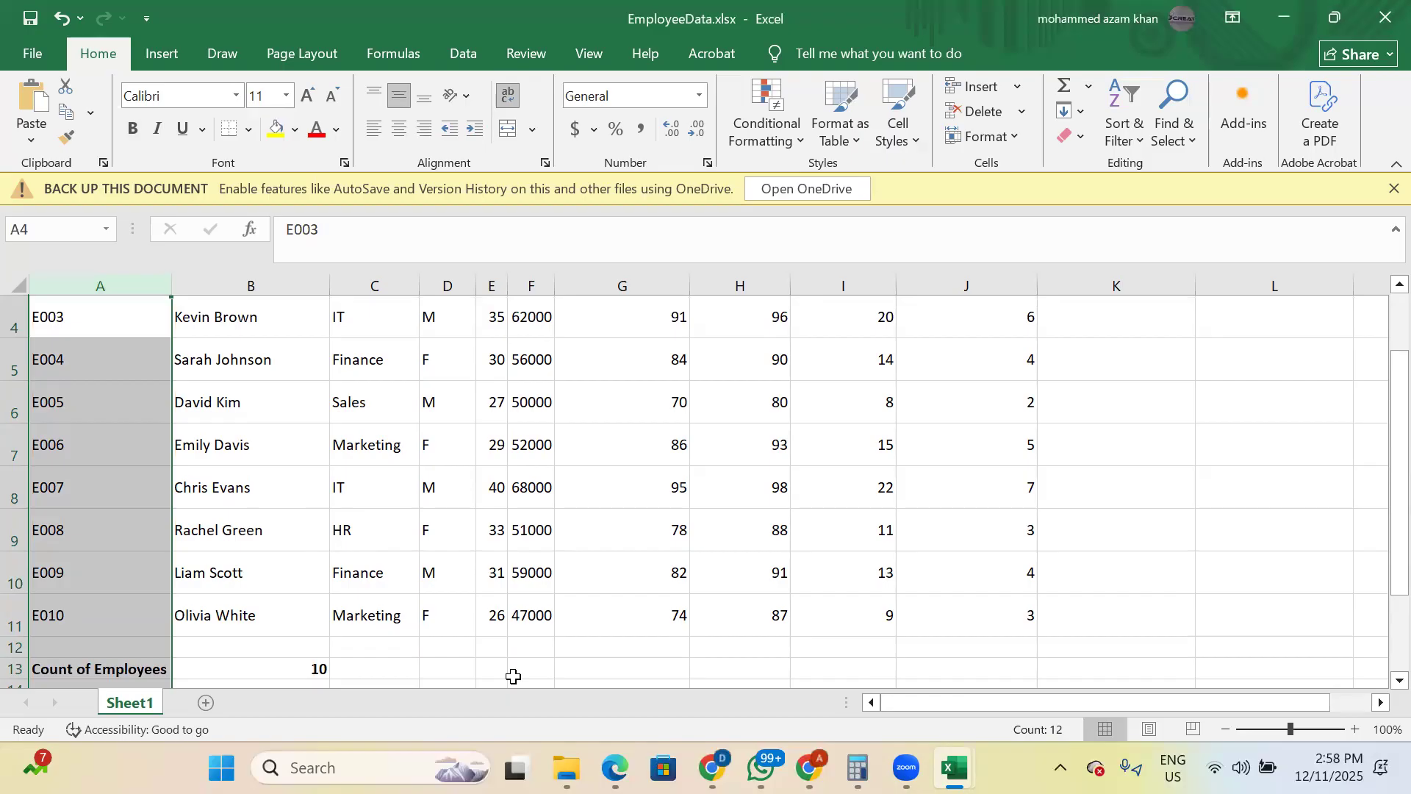
pyautogui.click(366, 476)
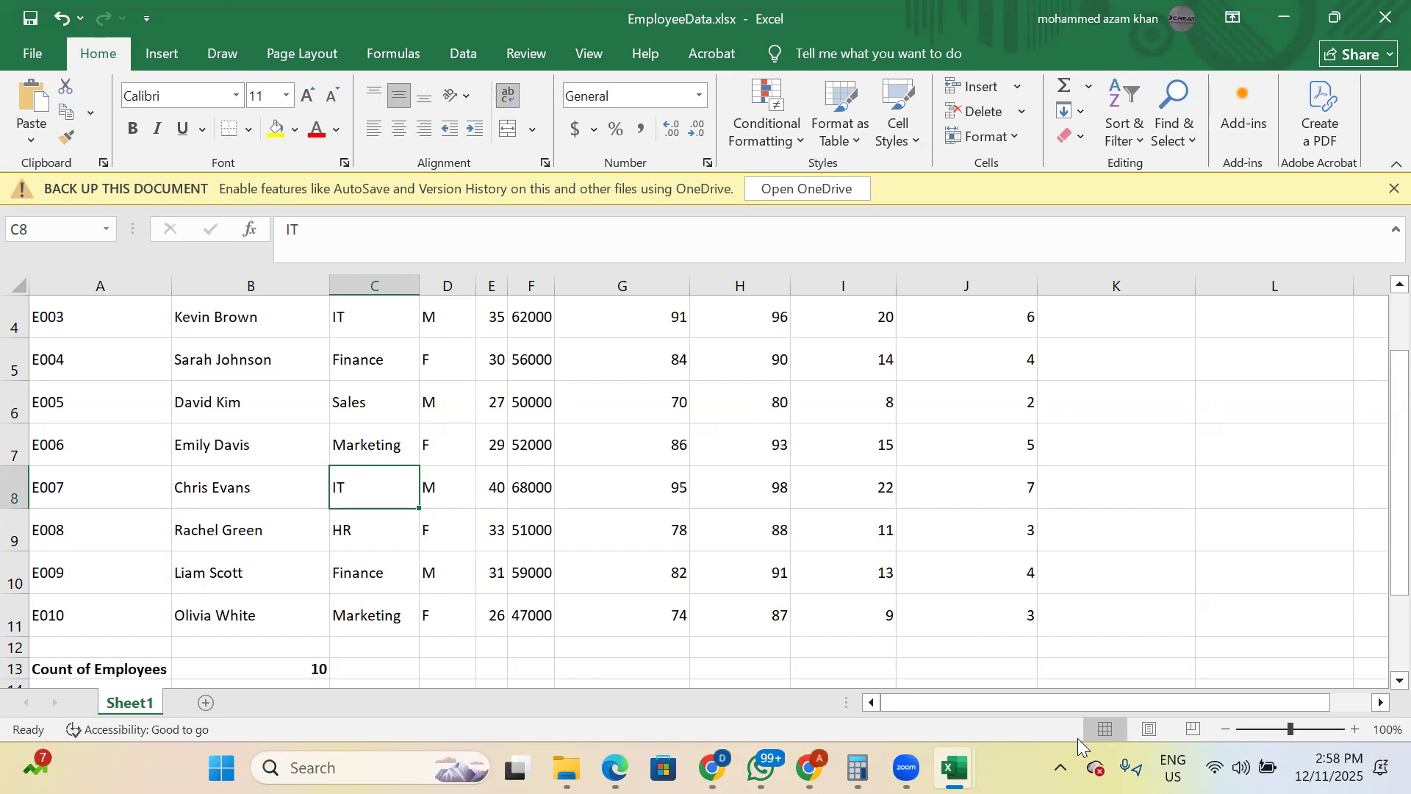
# - Switch to the ChatGPT page in the browser and copy the KPI name "Average Performance Score"
pyautogui.hotkey('alt', 'Tab')
pyautogui.hotkey('alt', 'Tab')
pyautogui.hotkey('alt', 'Tab')
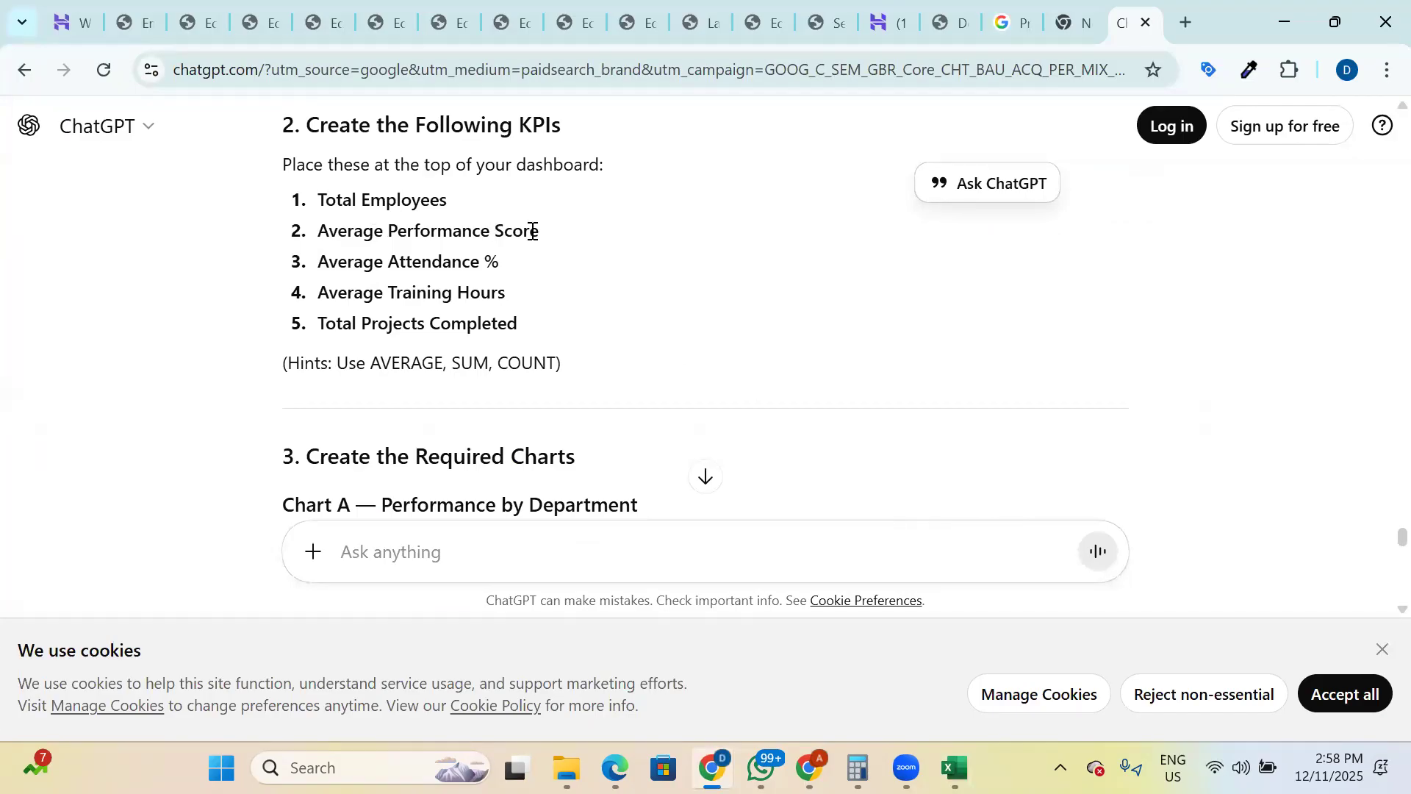
pyautogui.hotkey('alt', 'Tab')
pyautogui.hotkey('alt', 'Tab')
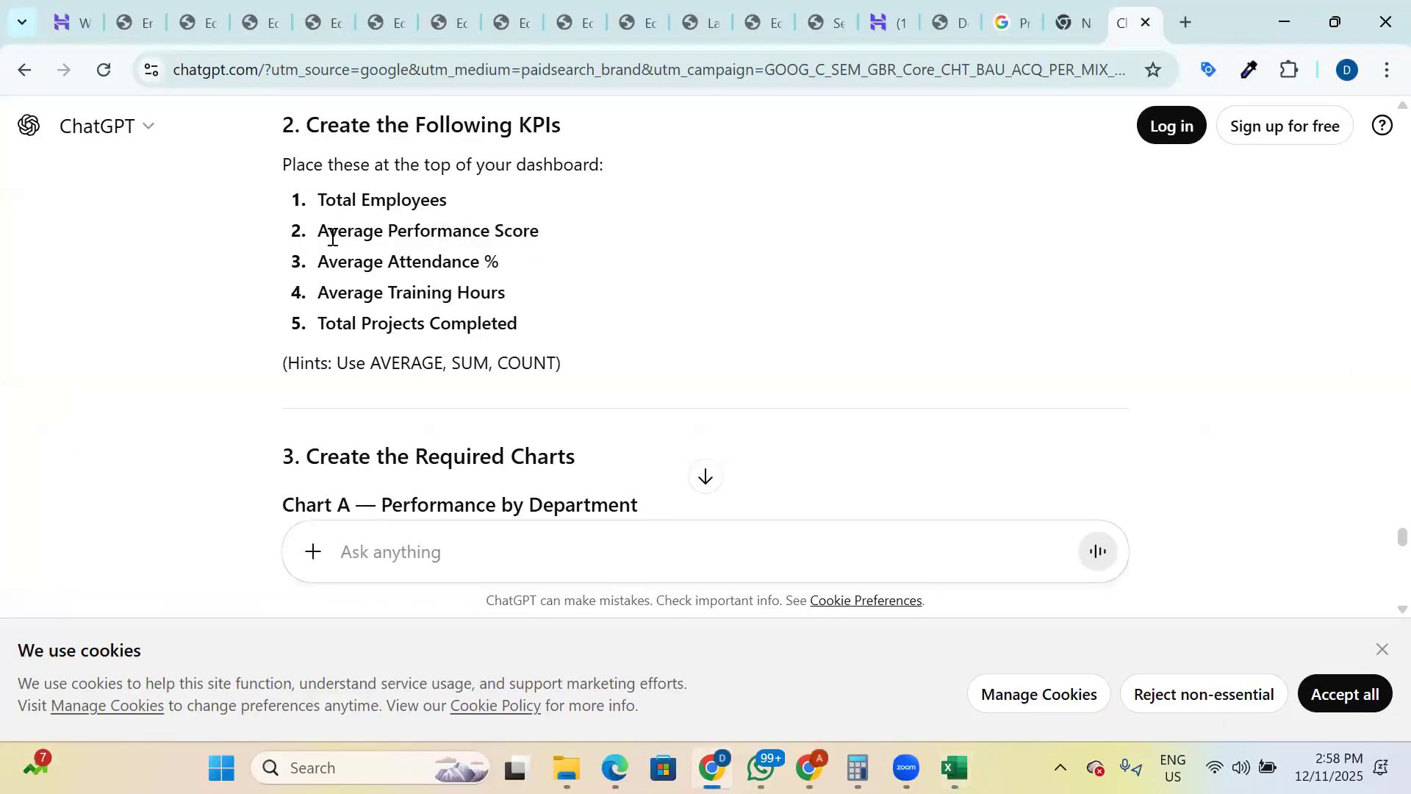
pyautogui.moveTo(318, 230); pyautogui.dragTo(551, 227)
pyautogui.hotkey('ctrl', 'c')
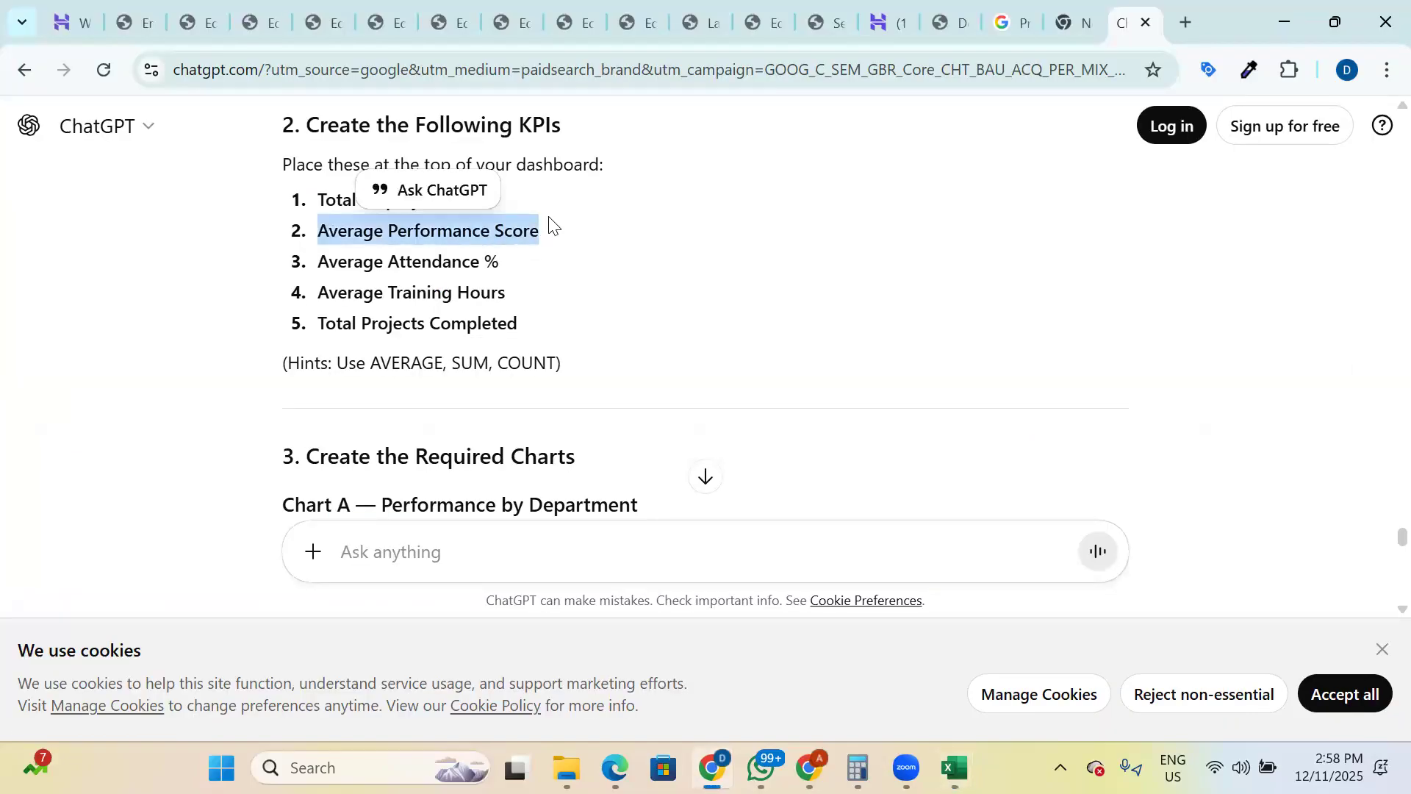
# - Switch back to Excel and add the copied "Average Performance Score" label in bold in cell A14
pyautogui.hotkey('alt', 'Tab')
pyautogui.scroll(-1, 289, 498)
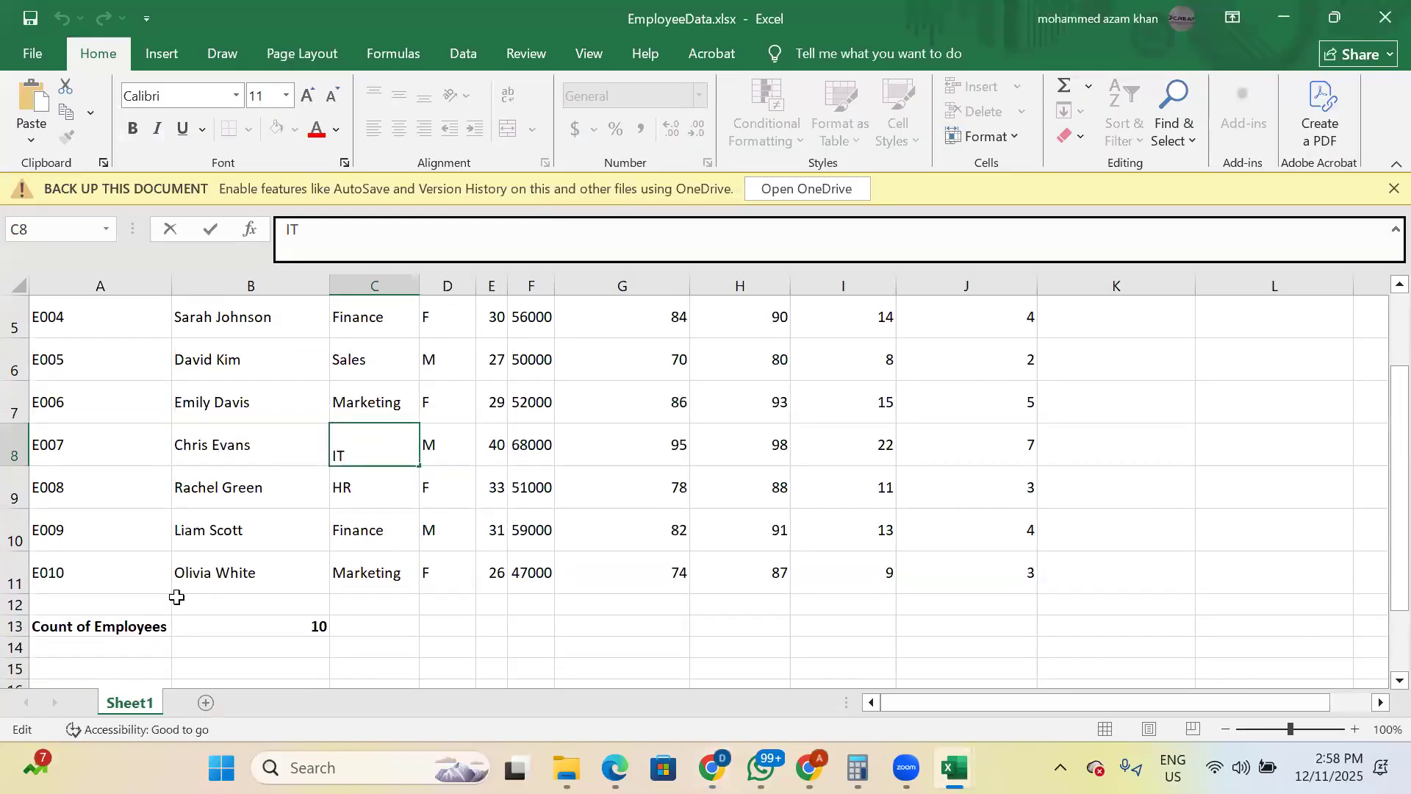
pyautogui.click(132, 652)
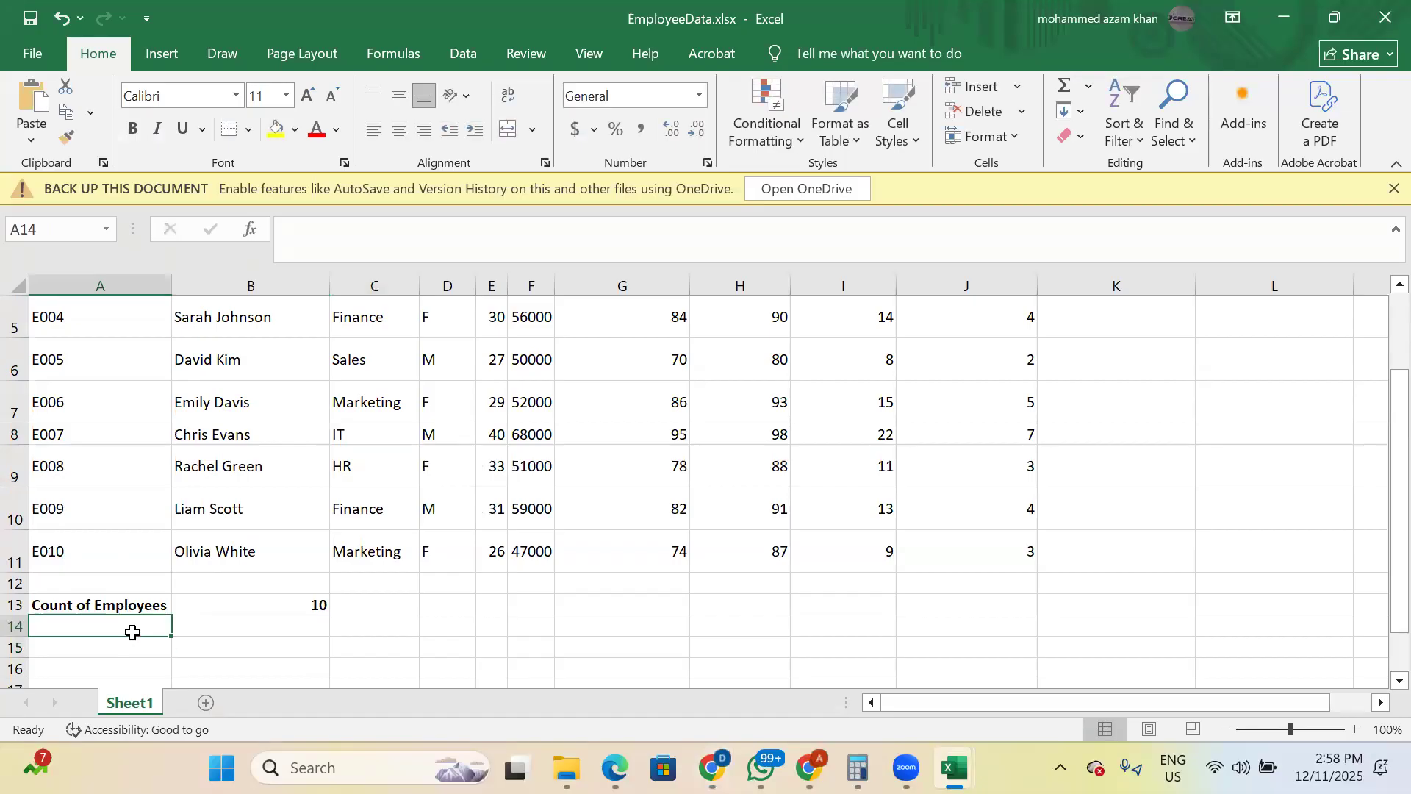
pyautogui.hotkey('ctrl', 'v')
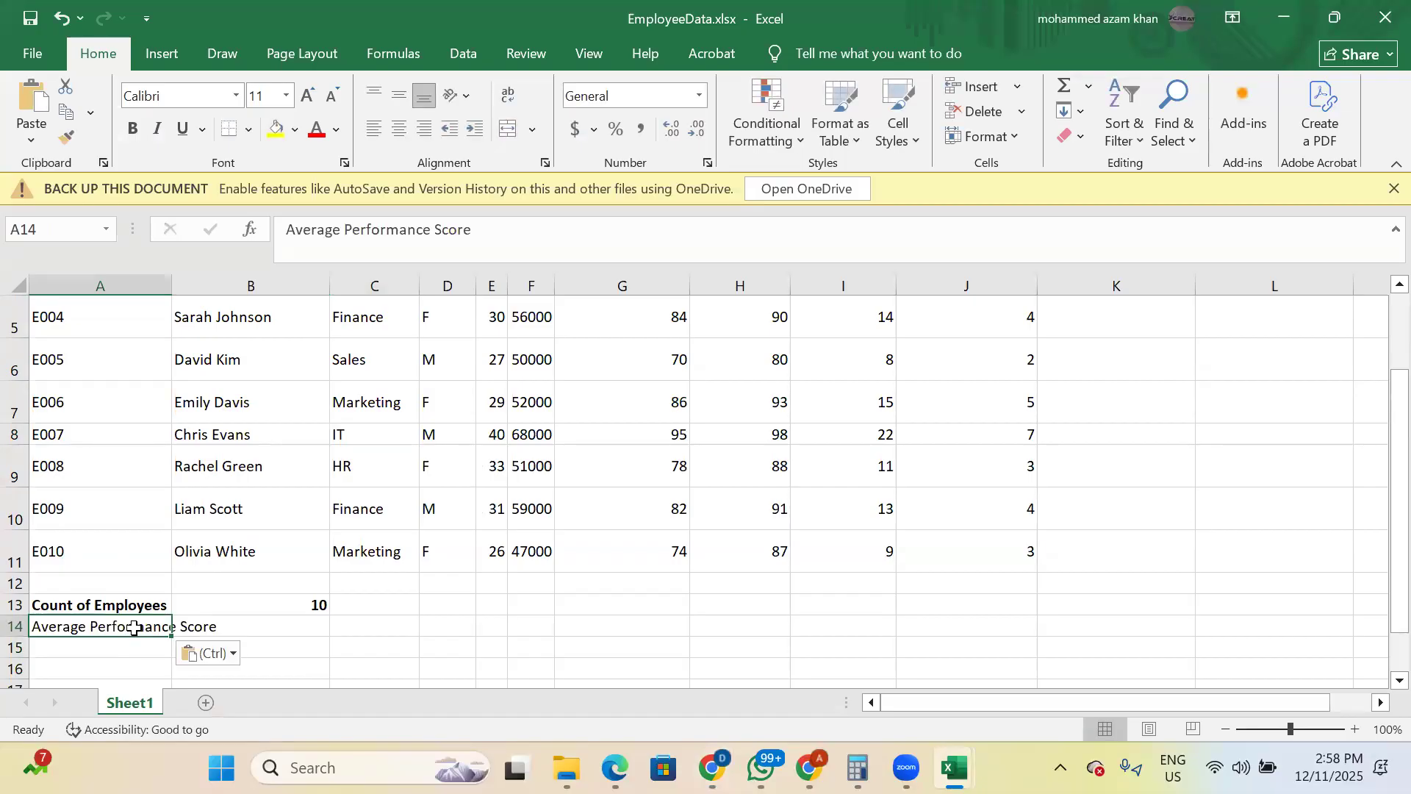
pyautogui.hotkey('ctrl', 'b')
pyautogui.press('Tab')
# - Check the Performance Score data in column G and autofit column A to the Average Performance Score label
pyautogui.scroll(2, 550, 475)
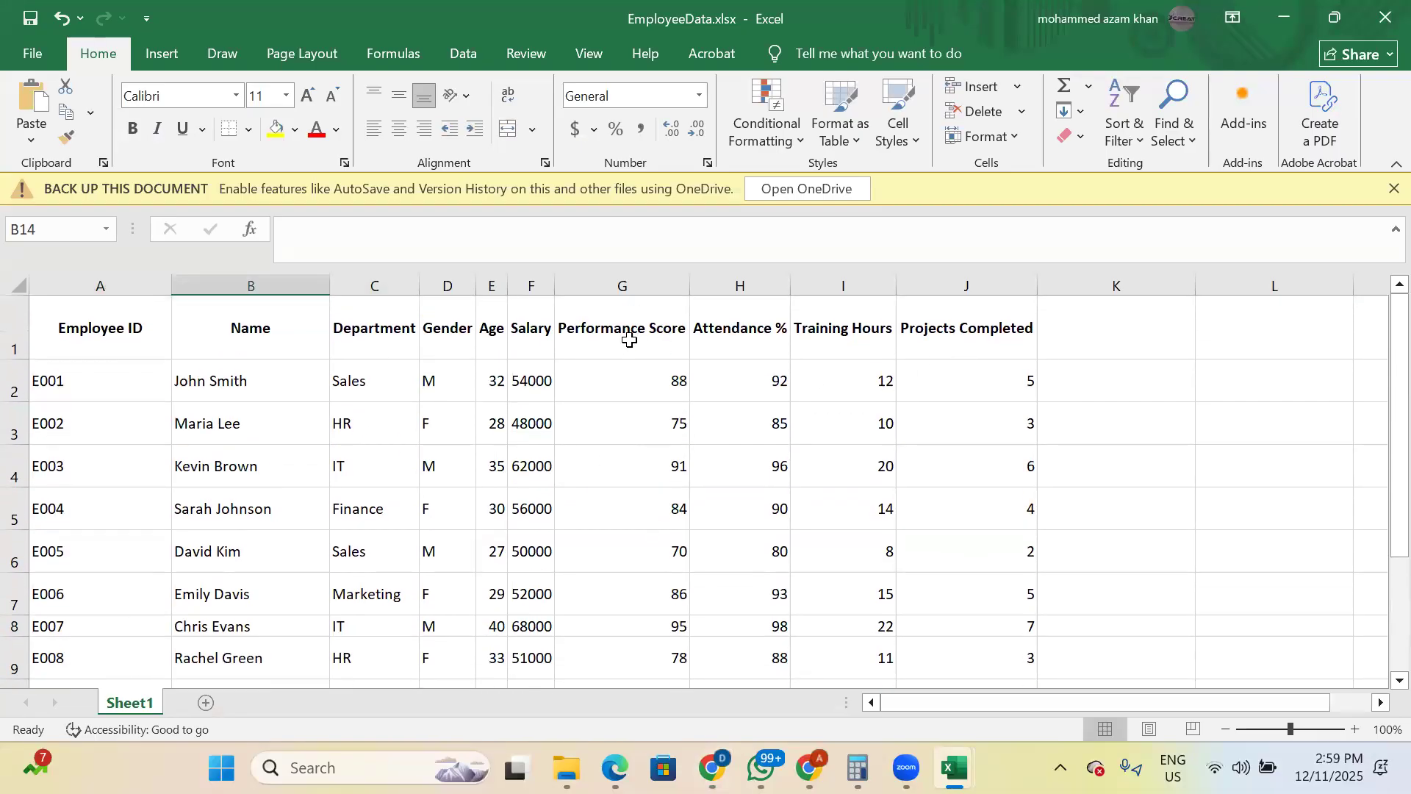
pyautogui.click(619, 281)
pyautogui.click(620, 366)
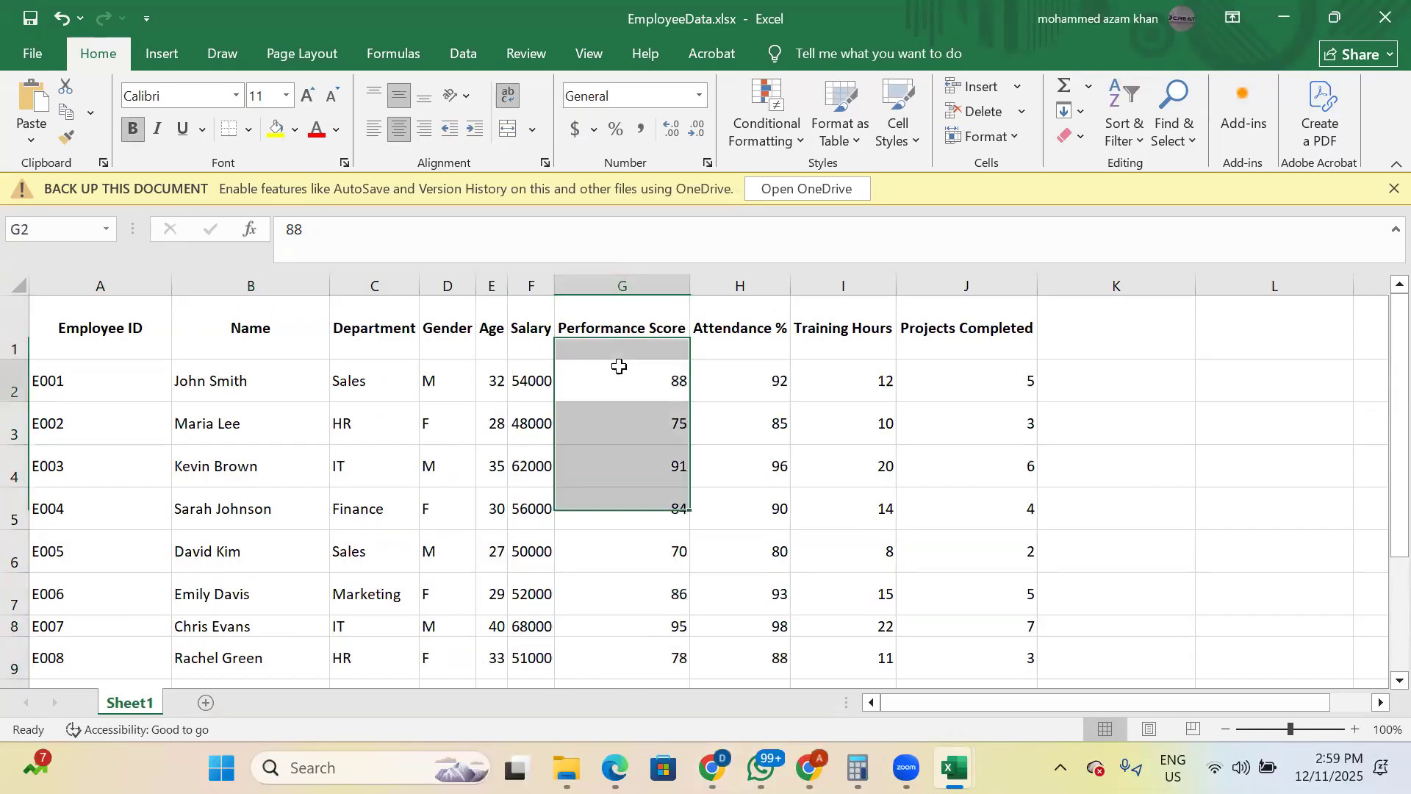
pyautogui.scroll(-3, 619, 366)
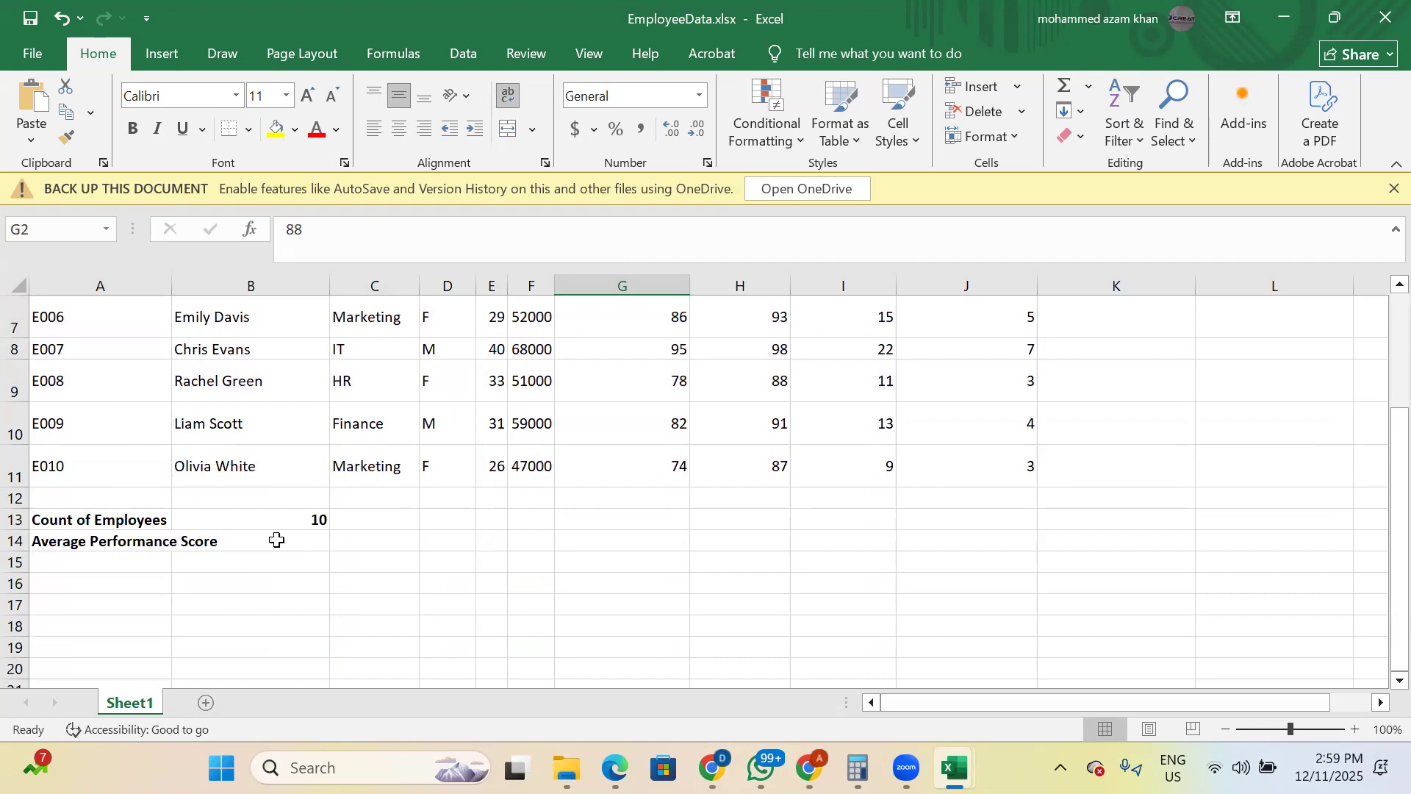
pyautogui.click(277, 541)
pyautogui.moveTo(167, 284); pyautogui.dragTo(168, 284)
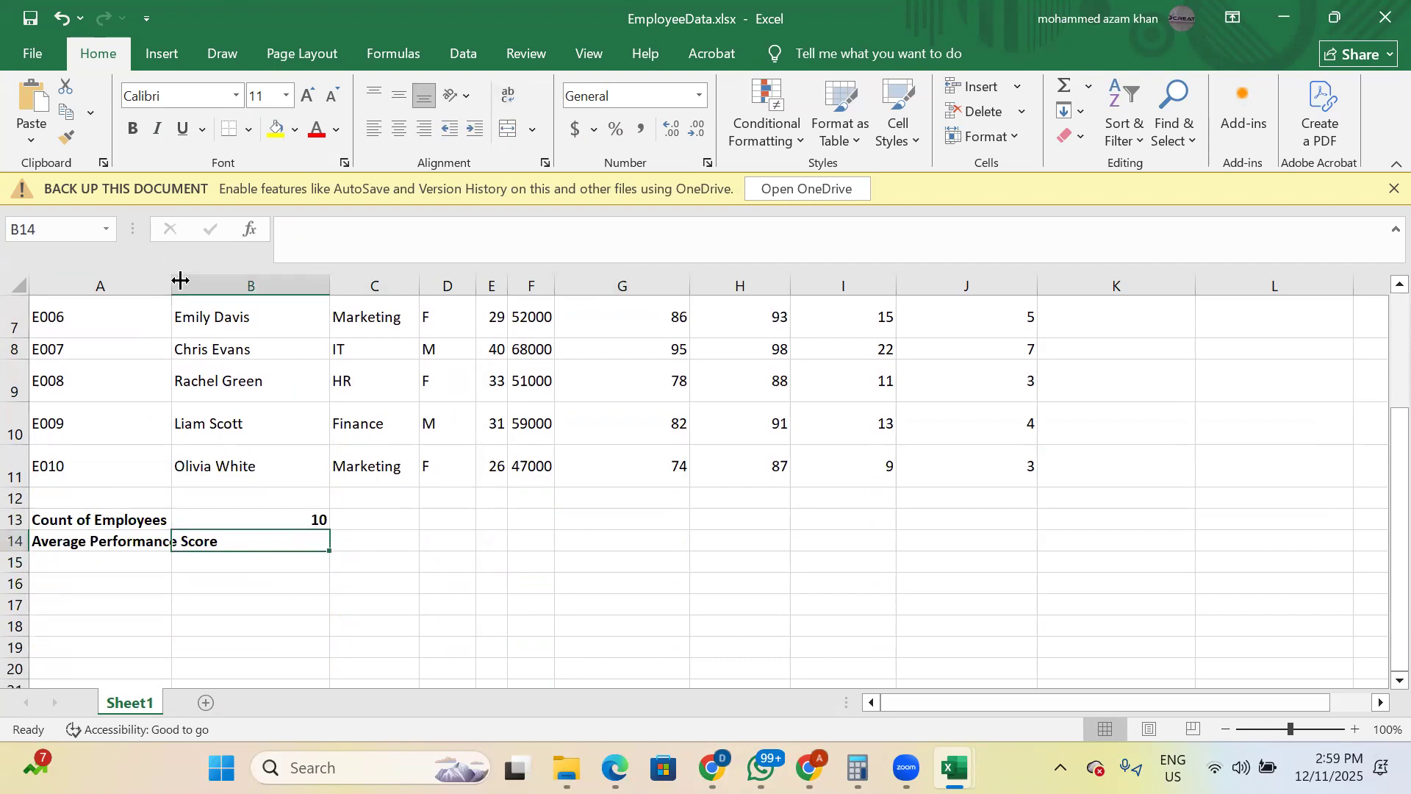
pyautogui.doubleClick(169, 284)
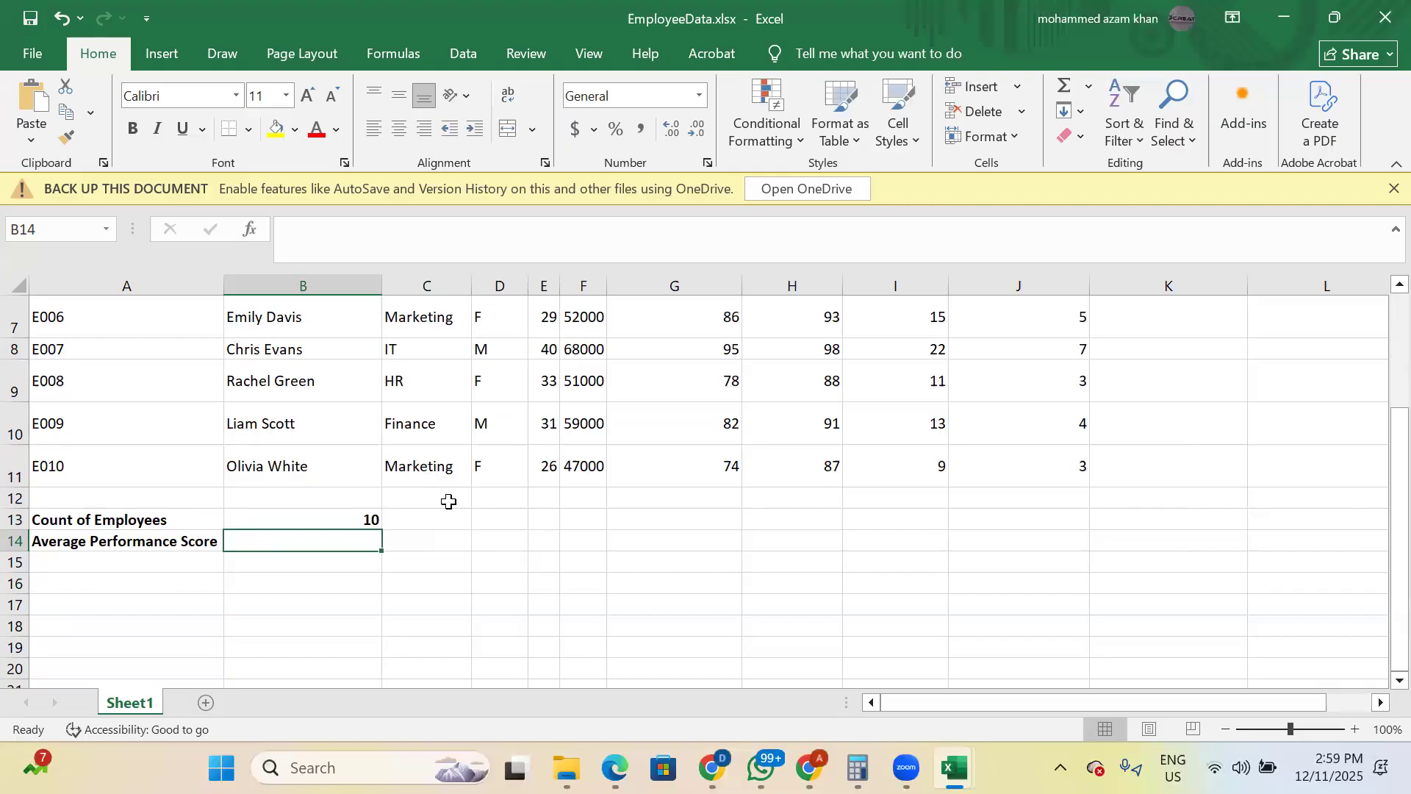
# - Calculate the average performance score in cell B14 with an AVERAGE formula over G2:G11
pyautogui.write('=av')
pyautogui.press('Down')
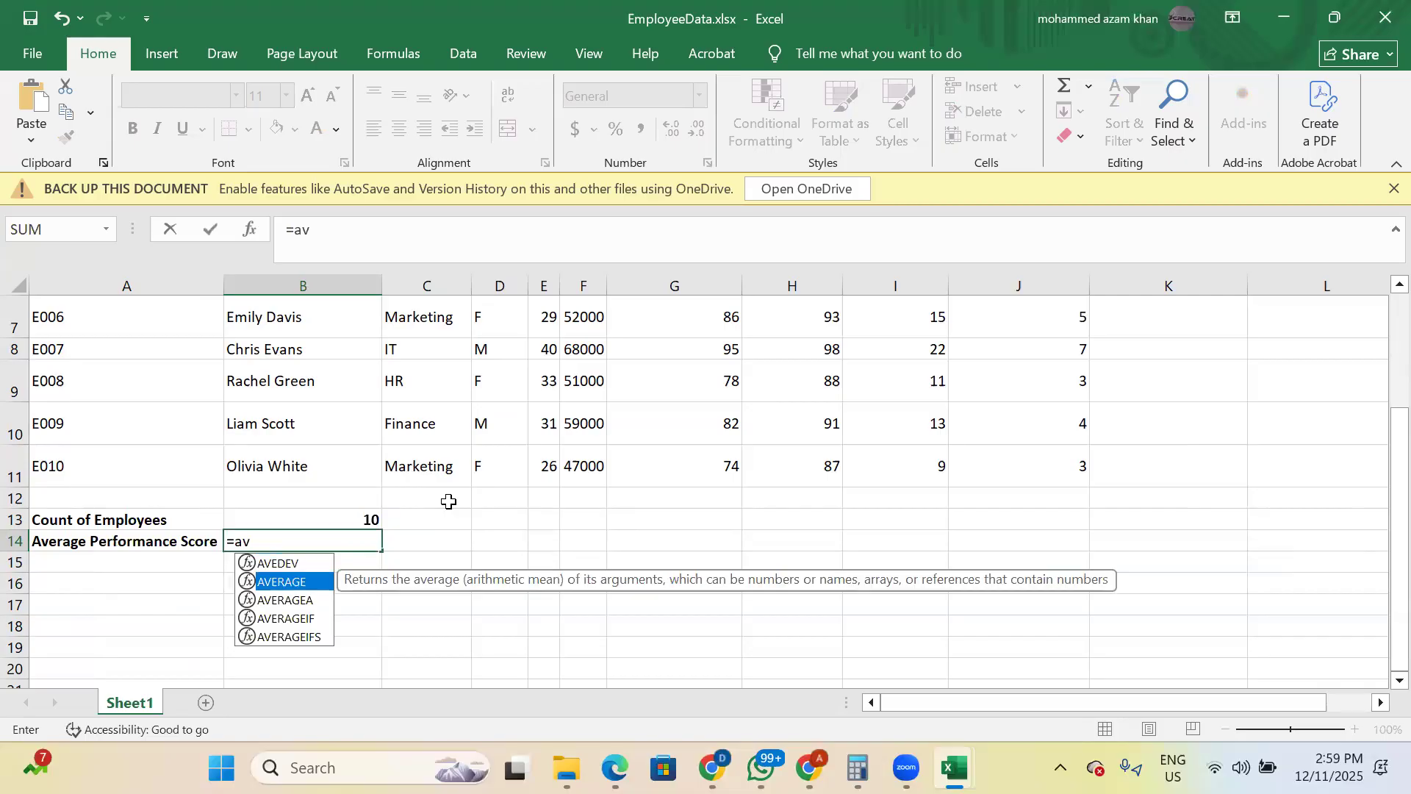
pyautogui.press('Tab')
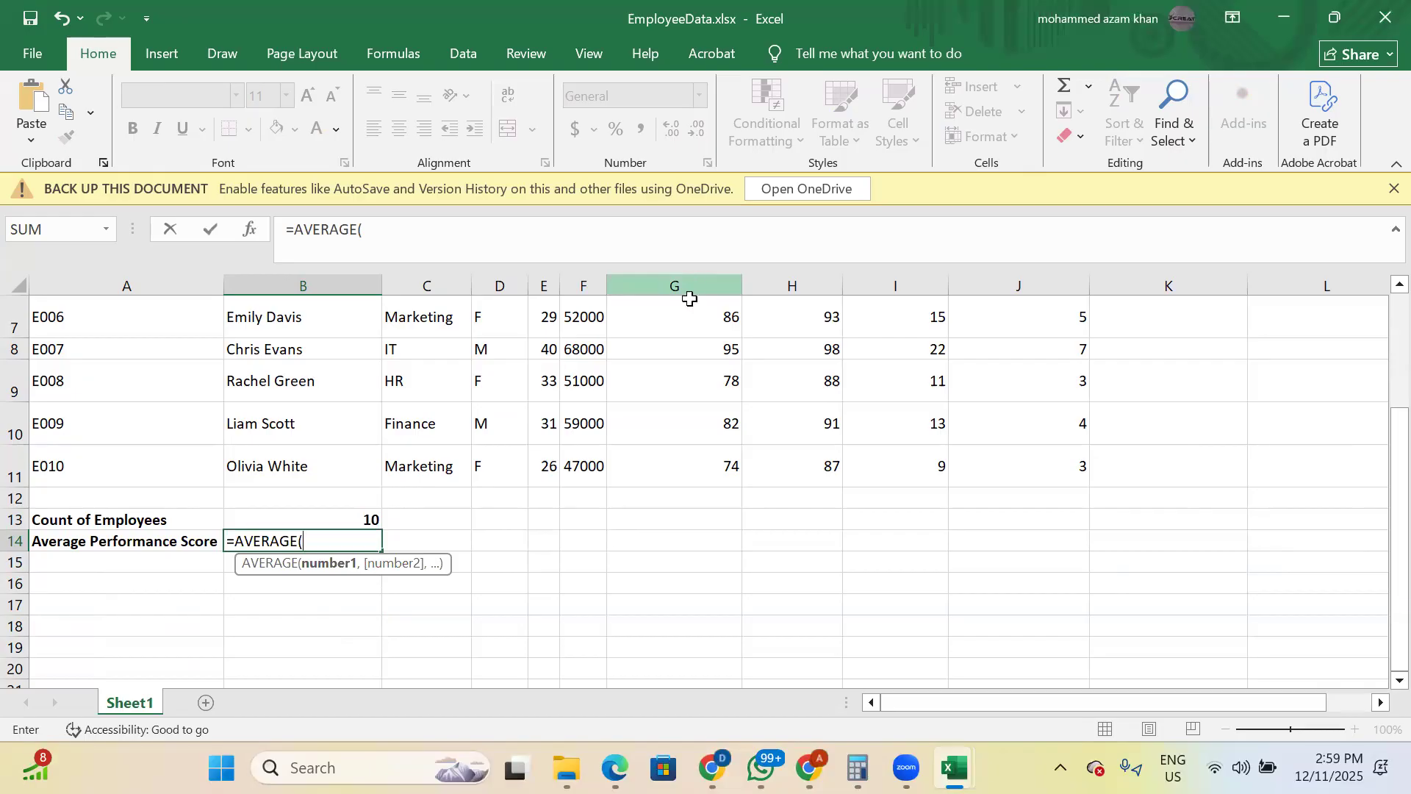
pyautogui.click(693, 464)
pyautogui.hotkey('ctrl', 'shift', 'Up')
pyautogui.hotkey('shift', 'Down')
pyautogui.press('Return')
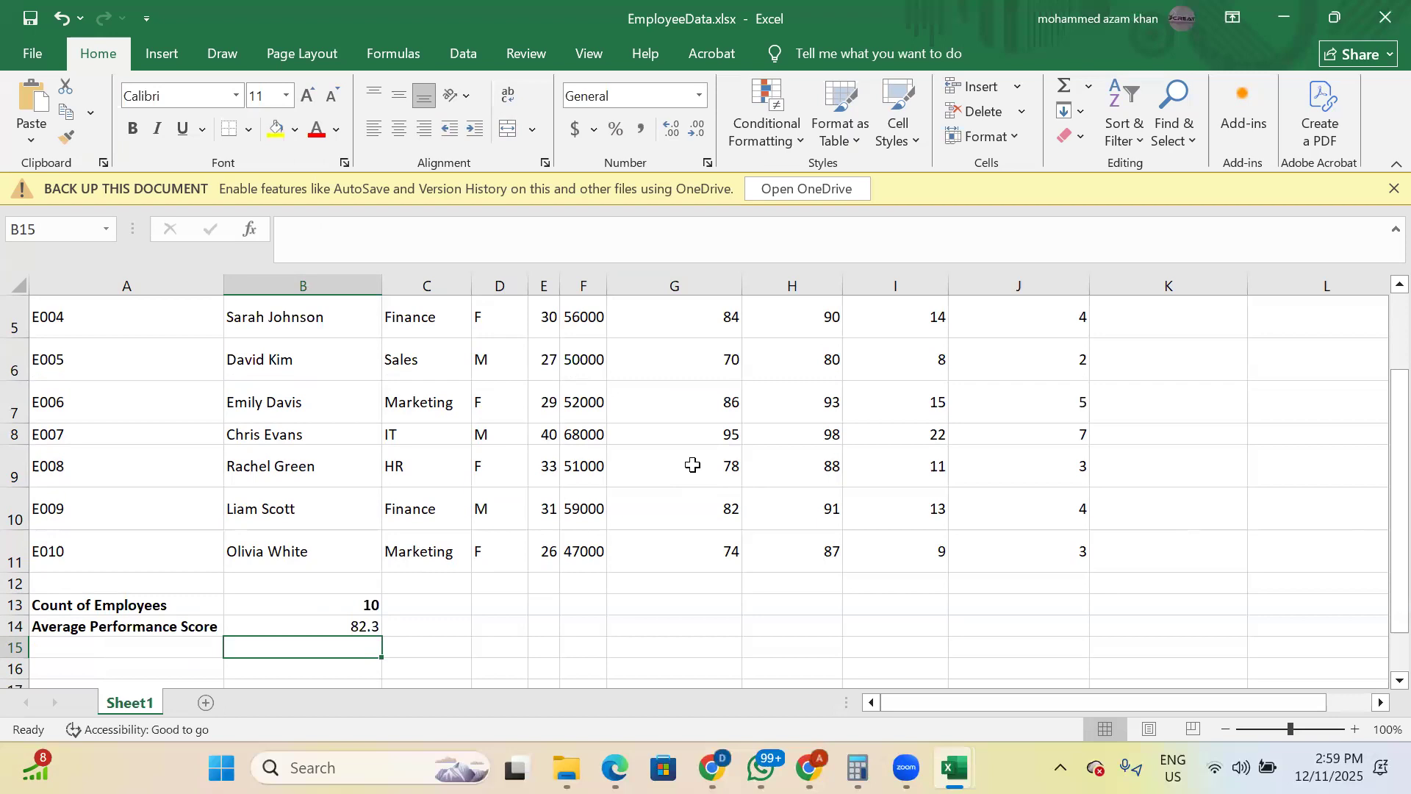
# - Make the average performance score result in cell B14 bold
pyautogui.press('Up')
pyautogui.press('Down')
pyautogui.press('Right')
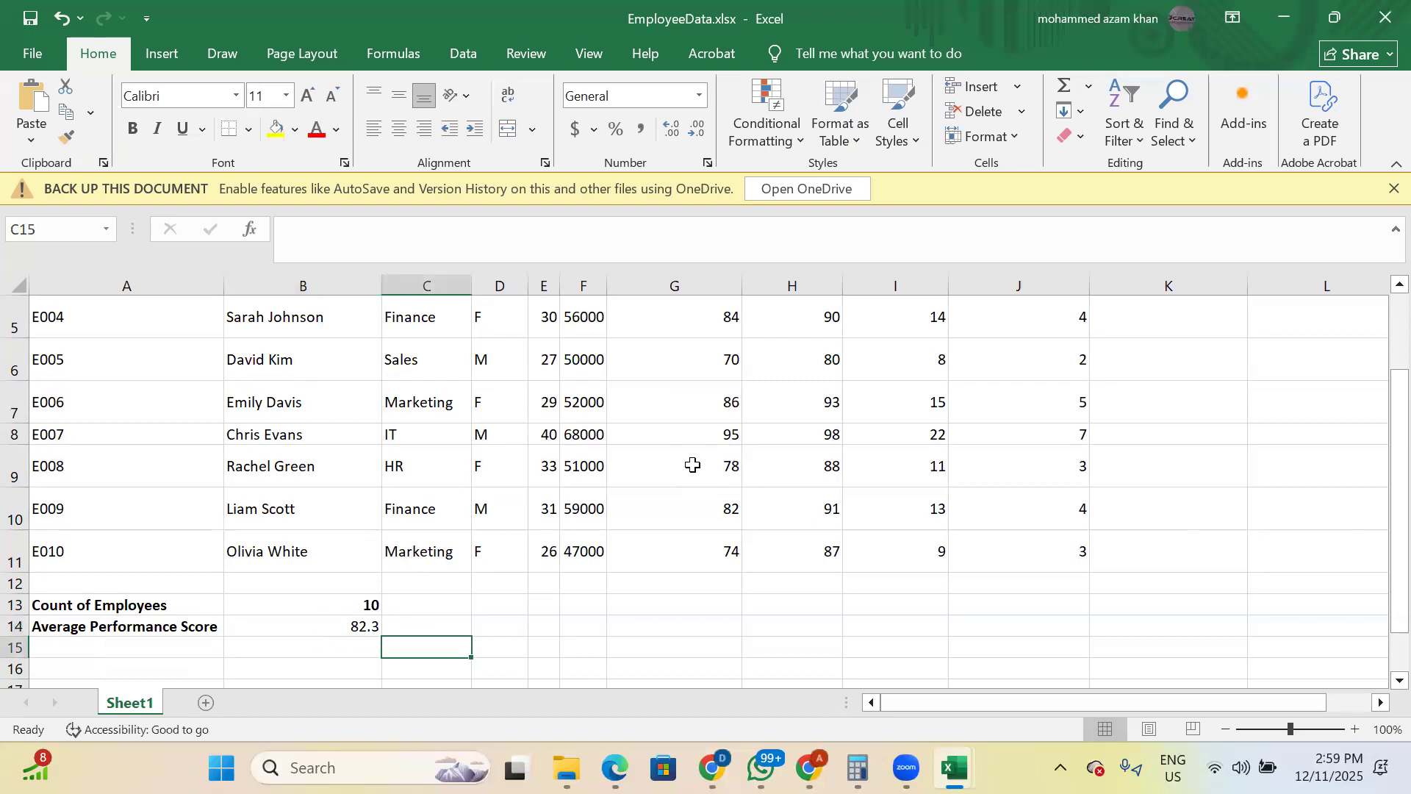
pyautogui.hotkey('ctrl', 'b')
pyautogui.press('Left')
pyautogui.press('Up')
pyautogui.hotkey('ctrl', 'b')
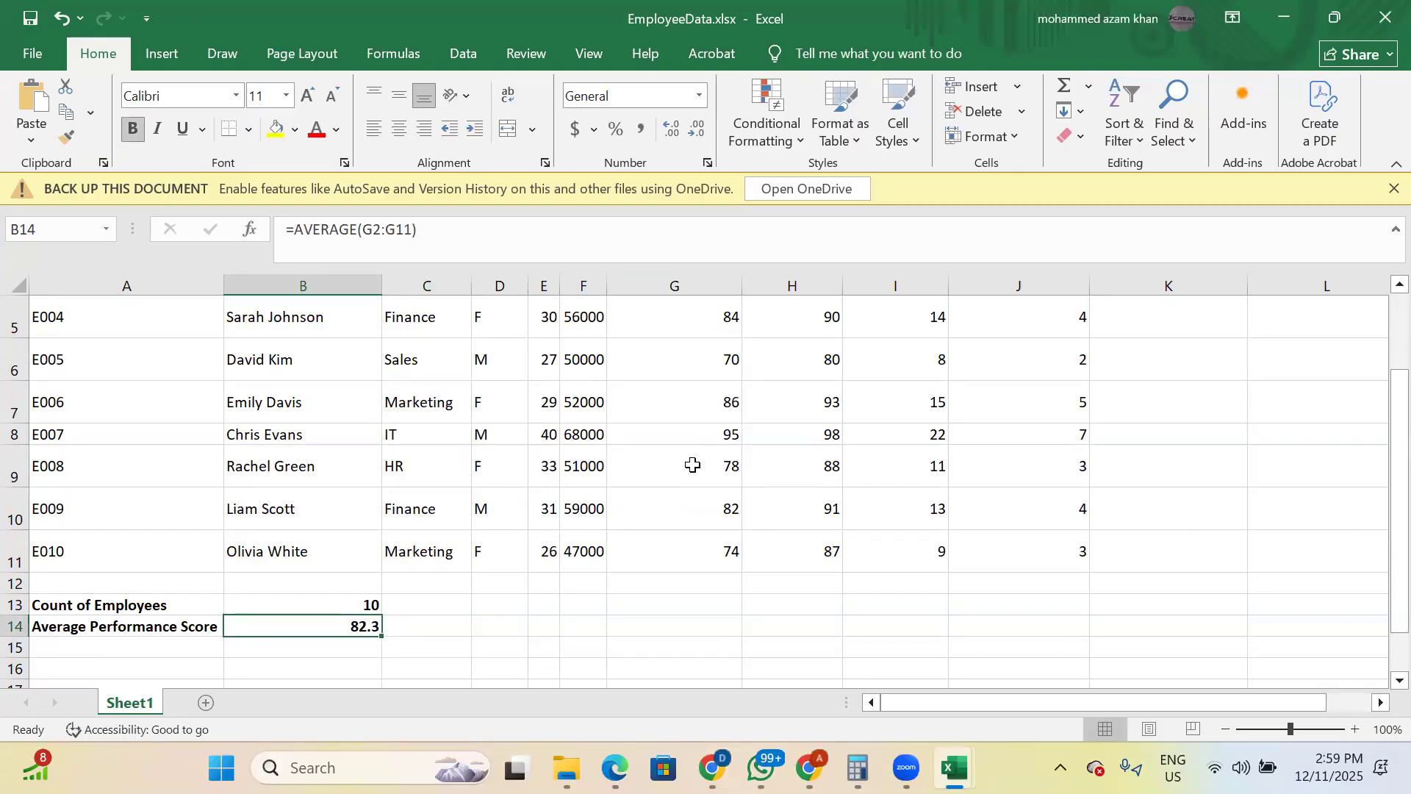
# - Examine the Attendance % header and go through the Performance Score entries in column G down to the last employee
pyautogui.click(759, 463)
pyautogui.hotkey('ctrl', 'Up')
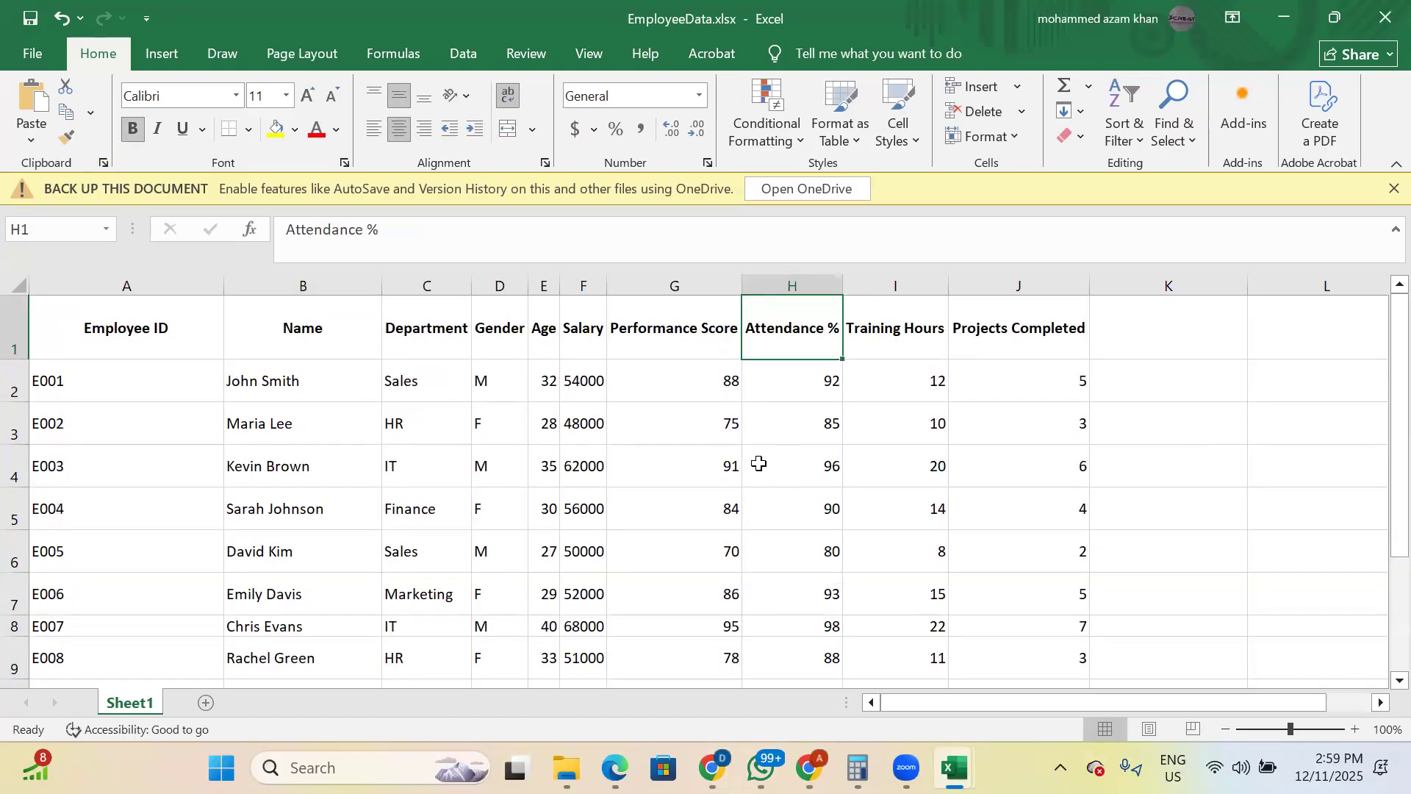
pyautogui.press('Left')
pyautogui.press('Down')
pyautogui.press('Down')
pyautogui.press('Down')
pyautogui.press('Down')
pyautogui.press('Down')
pyautogui.press('Down')
pyautogui.press('Down')
pyautogui.press('Down')
pyautogui.press('Down')
pyautogui.press('Down')
pyautogui.press('Down')
pyautogui.press('Down')
pyautogui.press('Up')
pyautogui.press('Up')
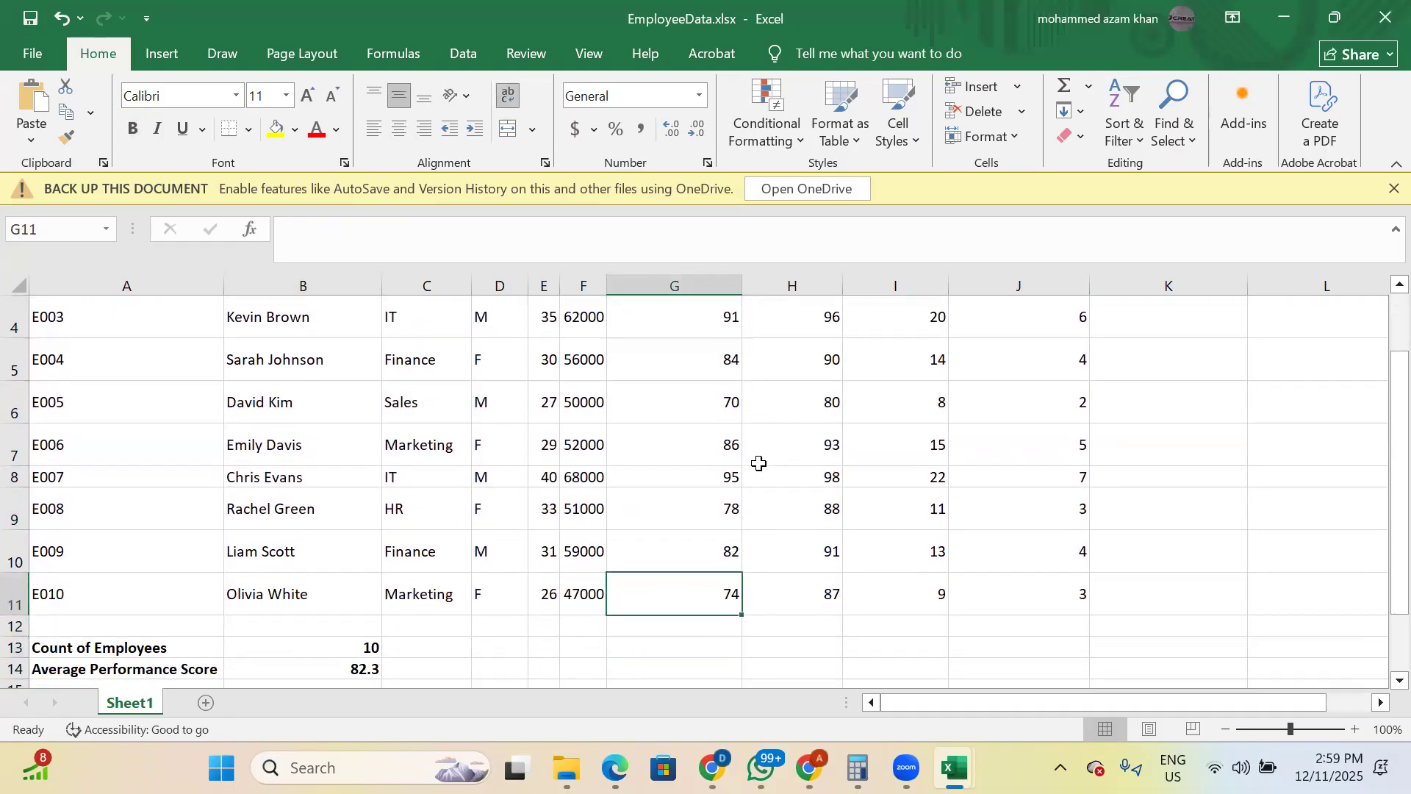
pyautogui.press('Up')
pyautogui.press('Up')
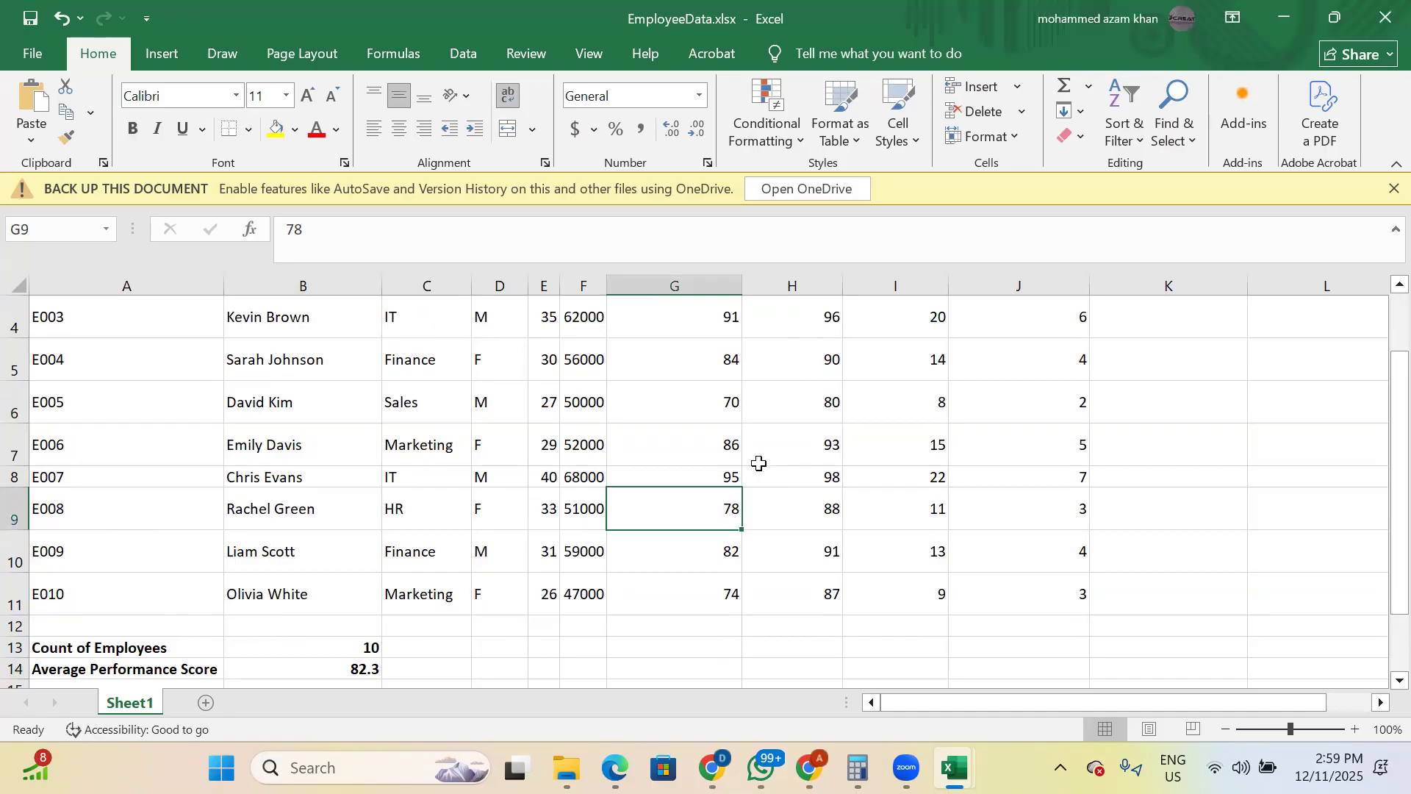
# - Switch to the ChatGPT page in the browser, copy the KPI name "Average Attendance %" and return to Excel
pyautogui.hotkey('alt', 'Tab')
pyautogui.moveTo(317, 263); pyautogui.dragTo(508, 274)
pyautogui.hotkey('alt', 'Tab')
# - Add the copied "Average Attendance %" label in bold in cell A15
pyautogui.scroll(-1, 150, 660)
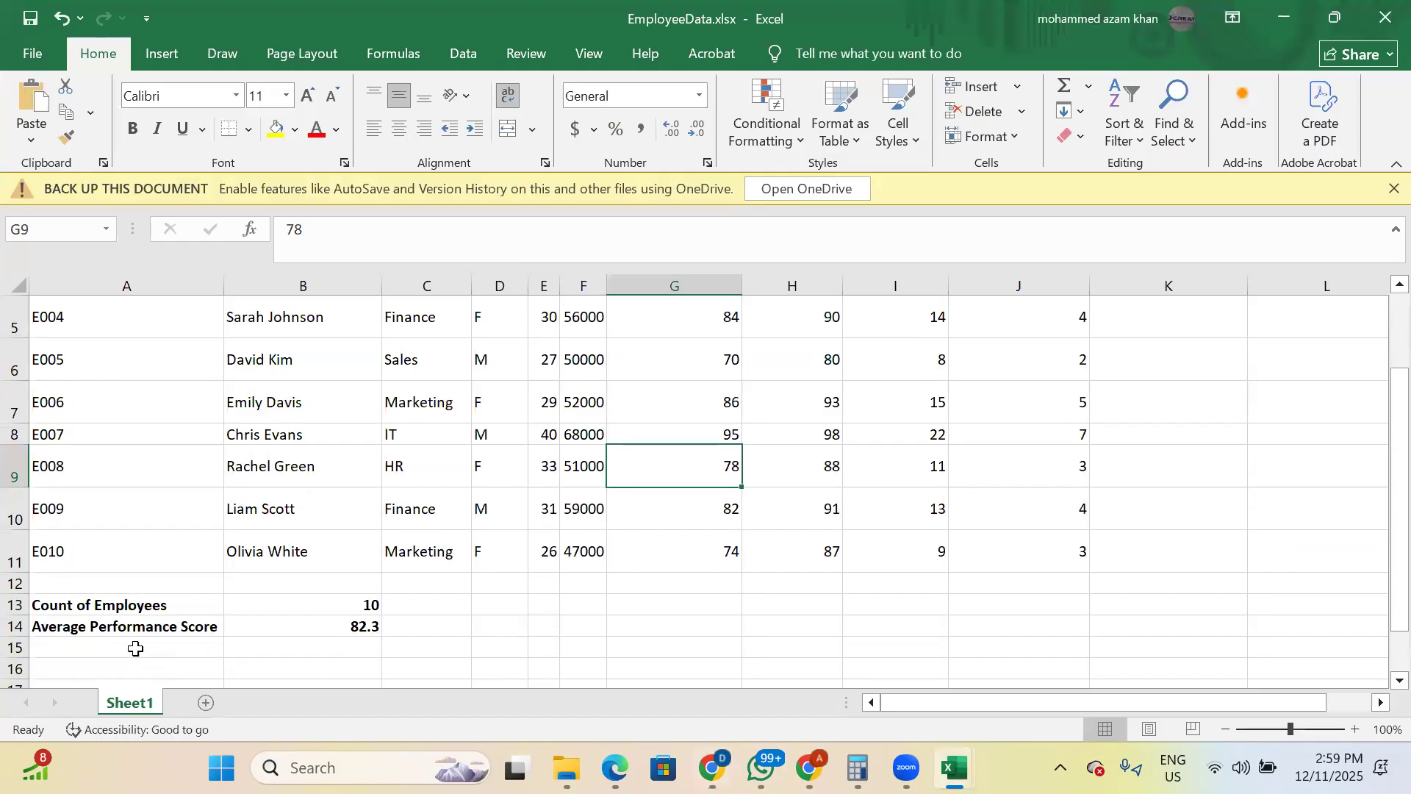
pyautogui.click(125, 647)
pyautogui.hotkey('ctrl', 'v')
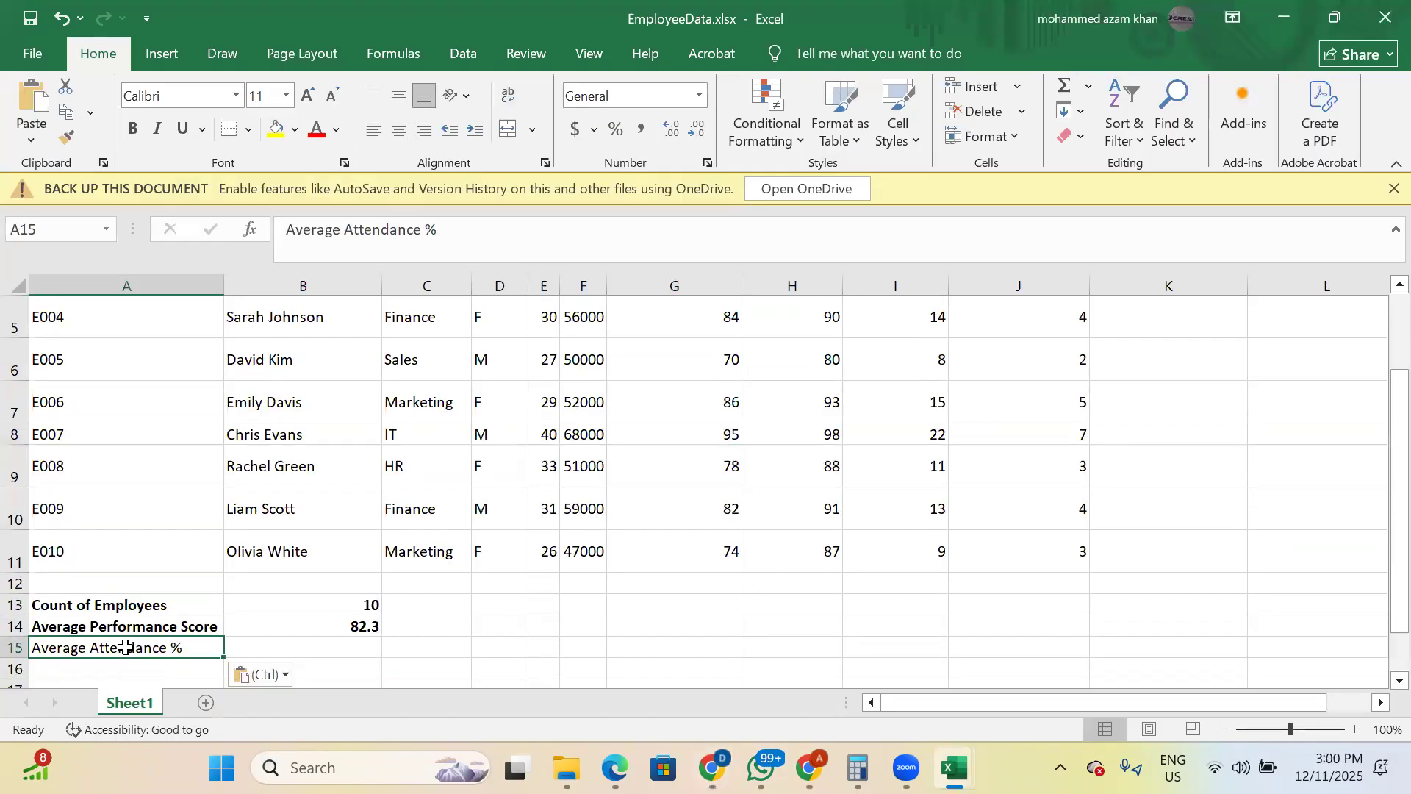
pyautogui.hotkey('ctrl', 'b')
pyautogui.press('Tab')
pyautogui.press('Tab')
pyautogui.hotkey('shift', 'Tab')
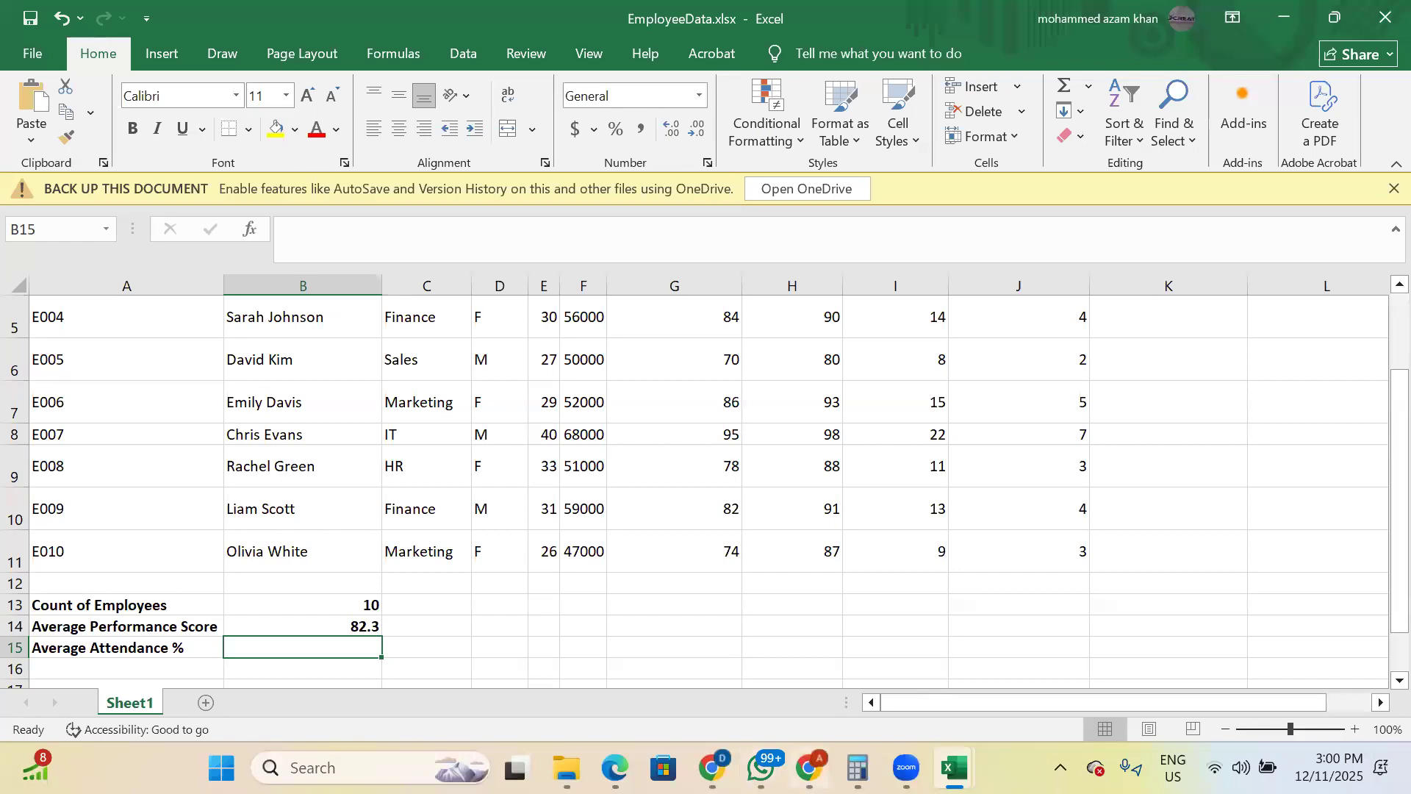
# - Bring up the Zoom meeting, return to the workbook and check the Attendance % column against the KPI labels below the data
pyautogui.moveTo(907, 768)
pyautogui.click(963, 690)
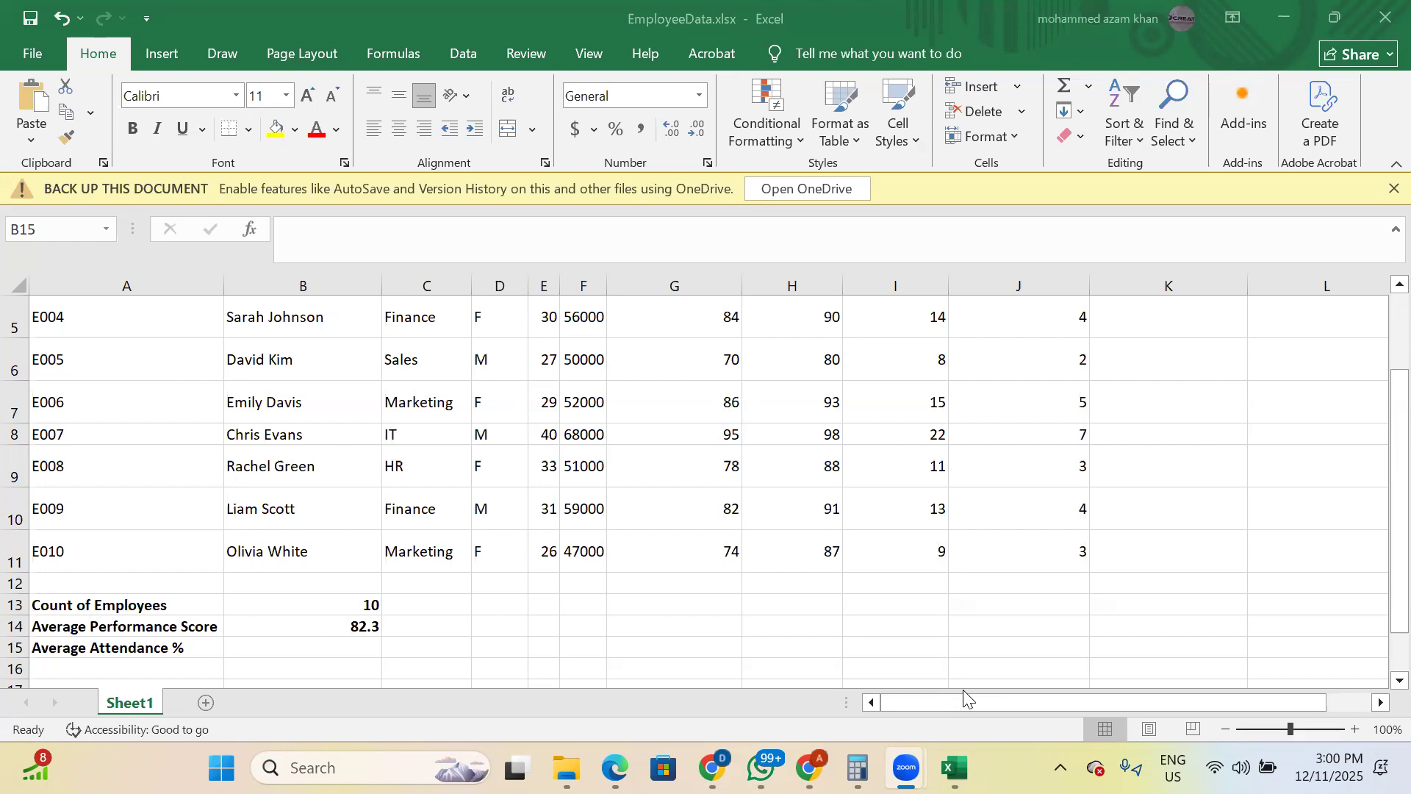
pyautogui.click(963, 689)
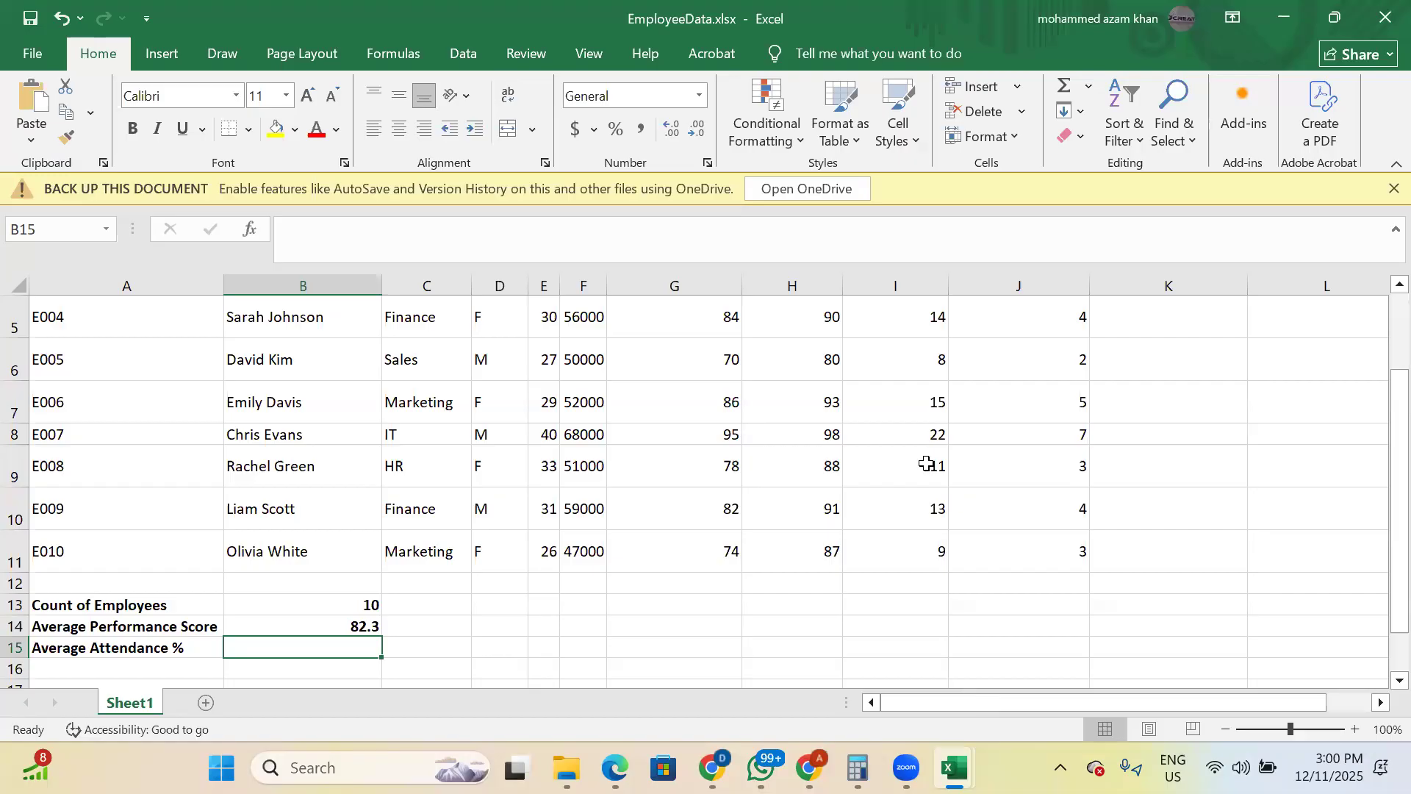
pyautogui.scroll(2, 636, 408)
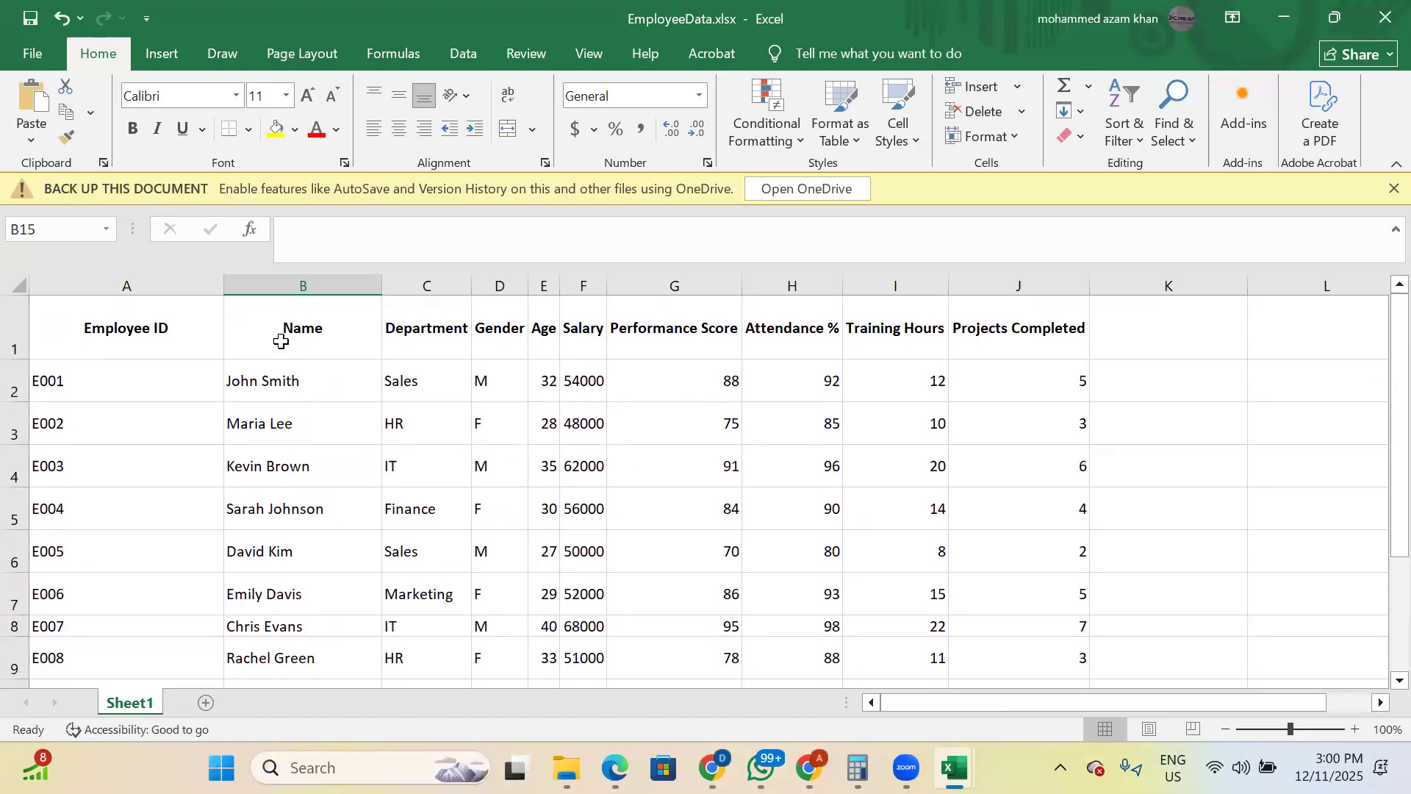
pyautogui.scroll(-2, 603, 419)
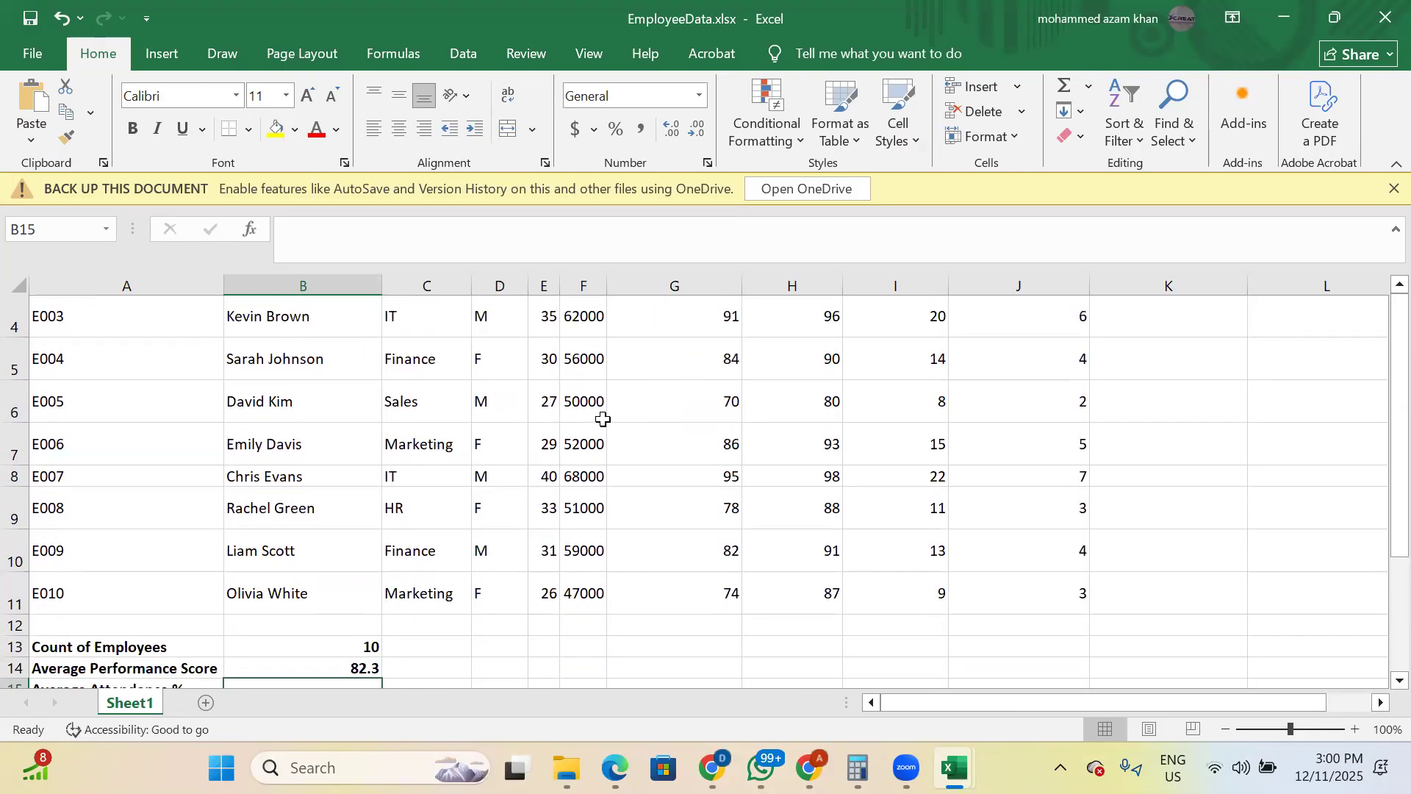
pyautogui.scroll(1, 602, 419)
pyautogui.scroll(-2, 603, 419)
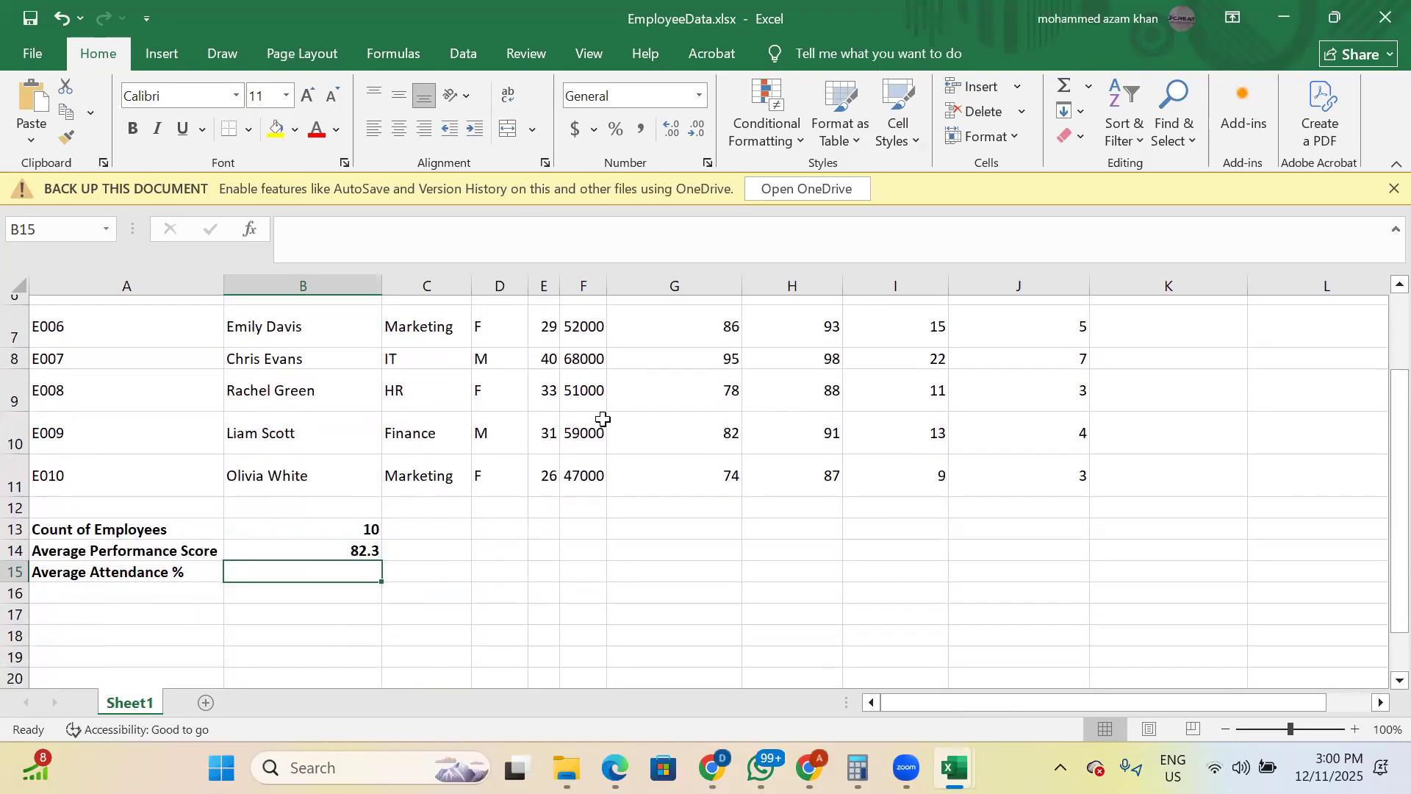
pyautogui.scroll(3, 602, 419)
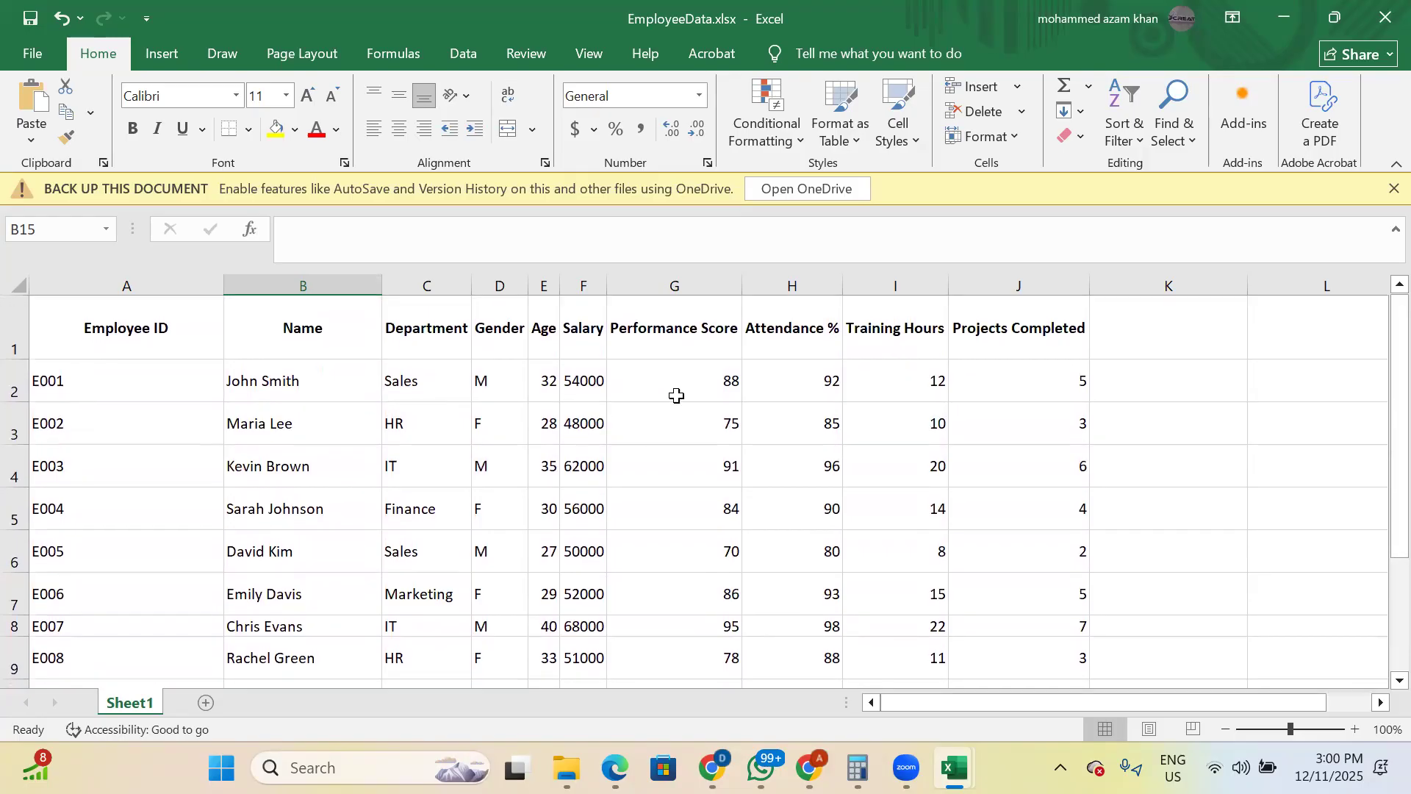
pyautogui.scroll(-3, 542, 520)
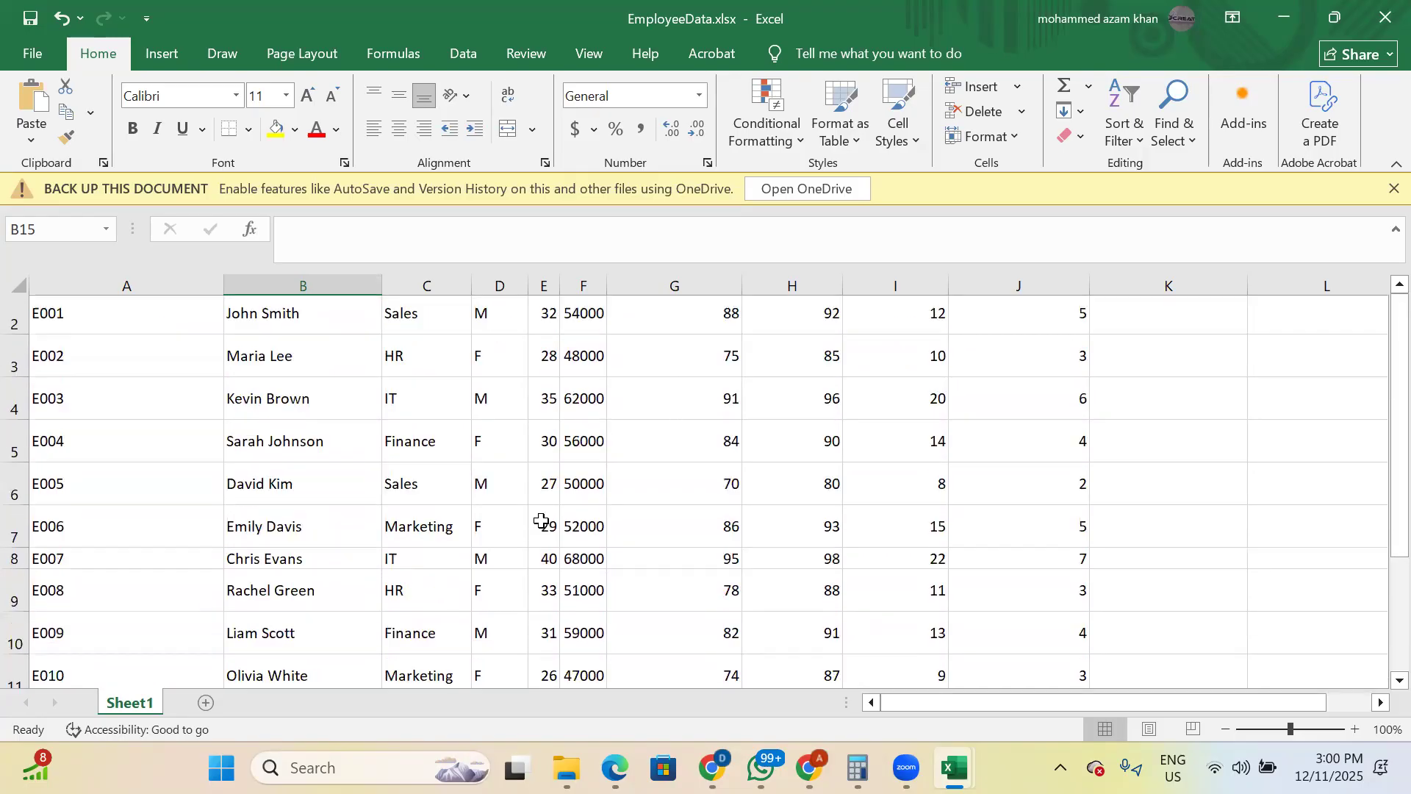
pyautogui.scroll(3, 541, 520)
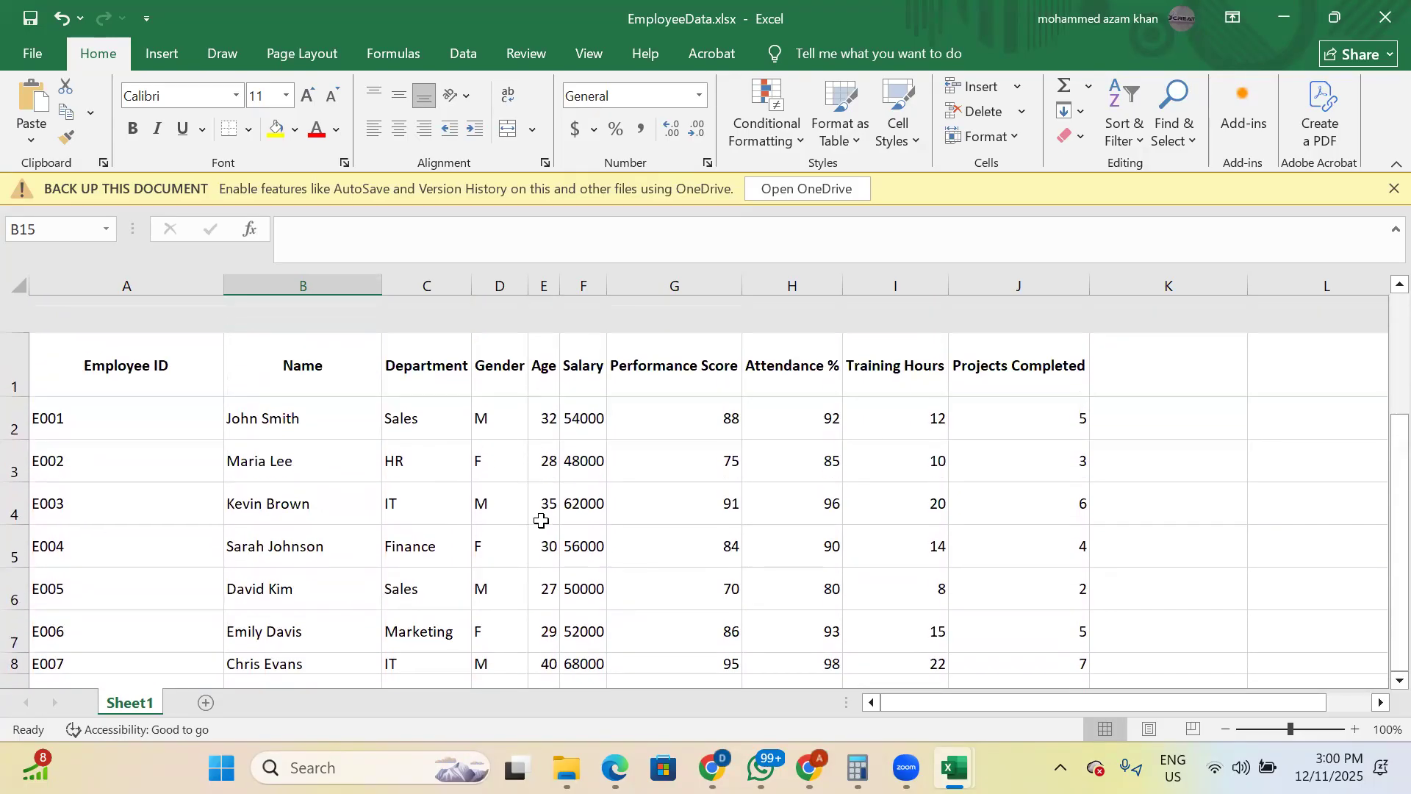
pyautogui.click(796, 334)
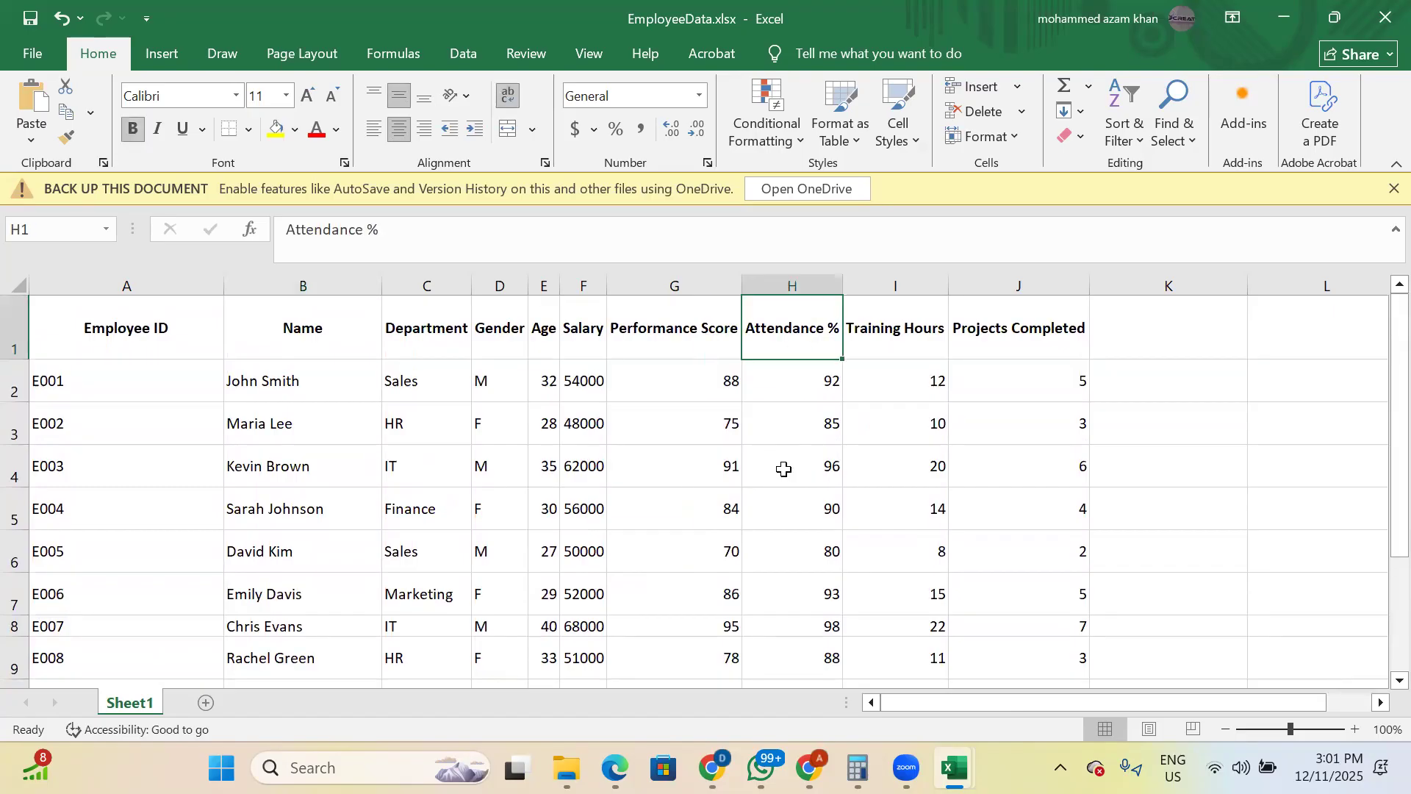
pyautogui.scroll(-1, 784, 469)
pyautogui.scroll(1, 784, 469)
# - Freeze the top row holding the employee table headers
pyautogui.click(15, 327)
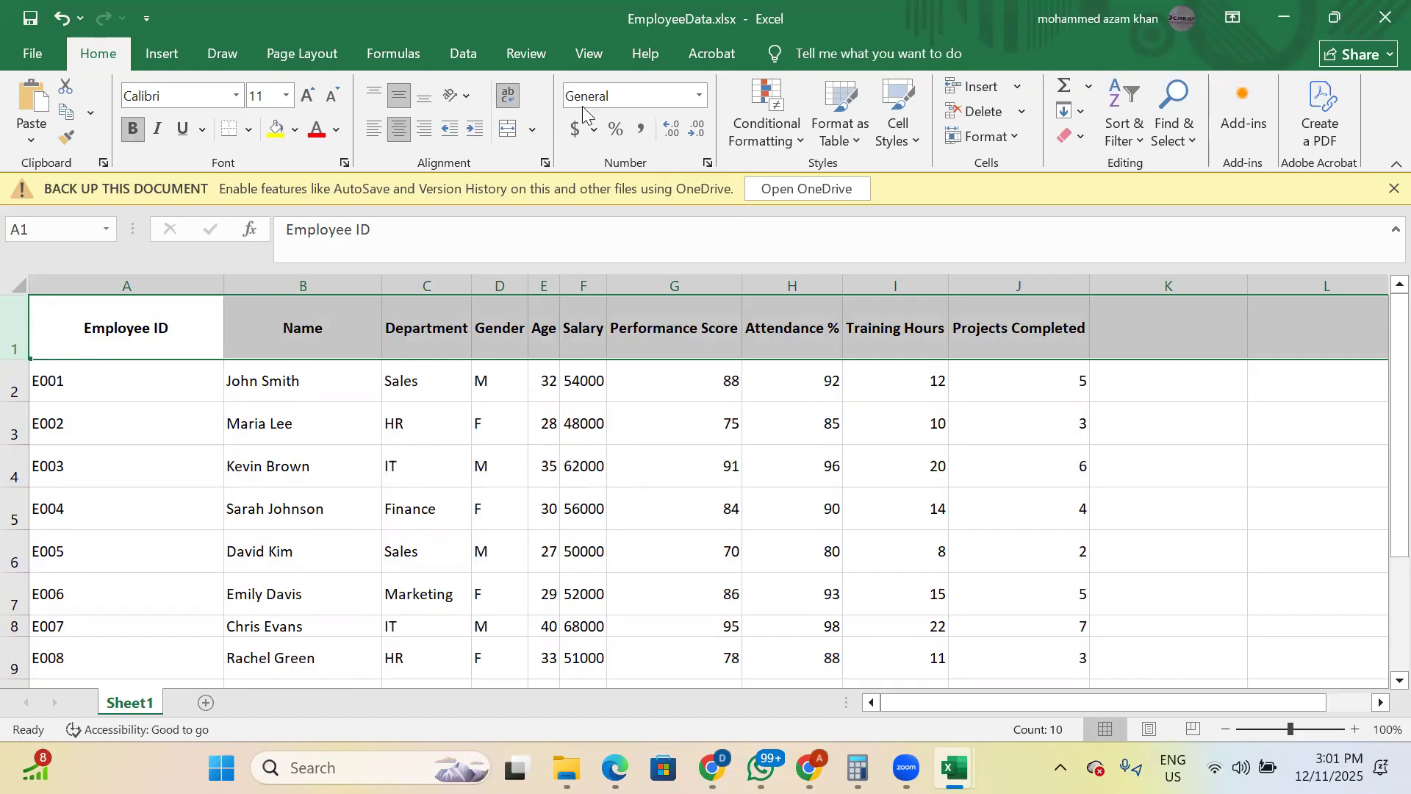
pyautogui.click(589, 50)
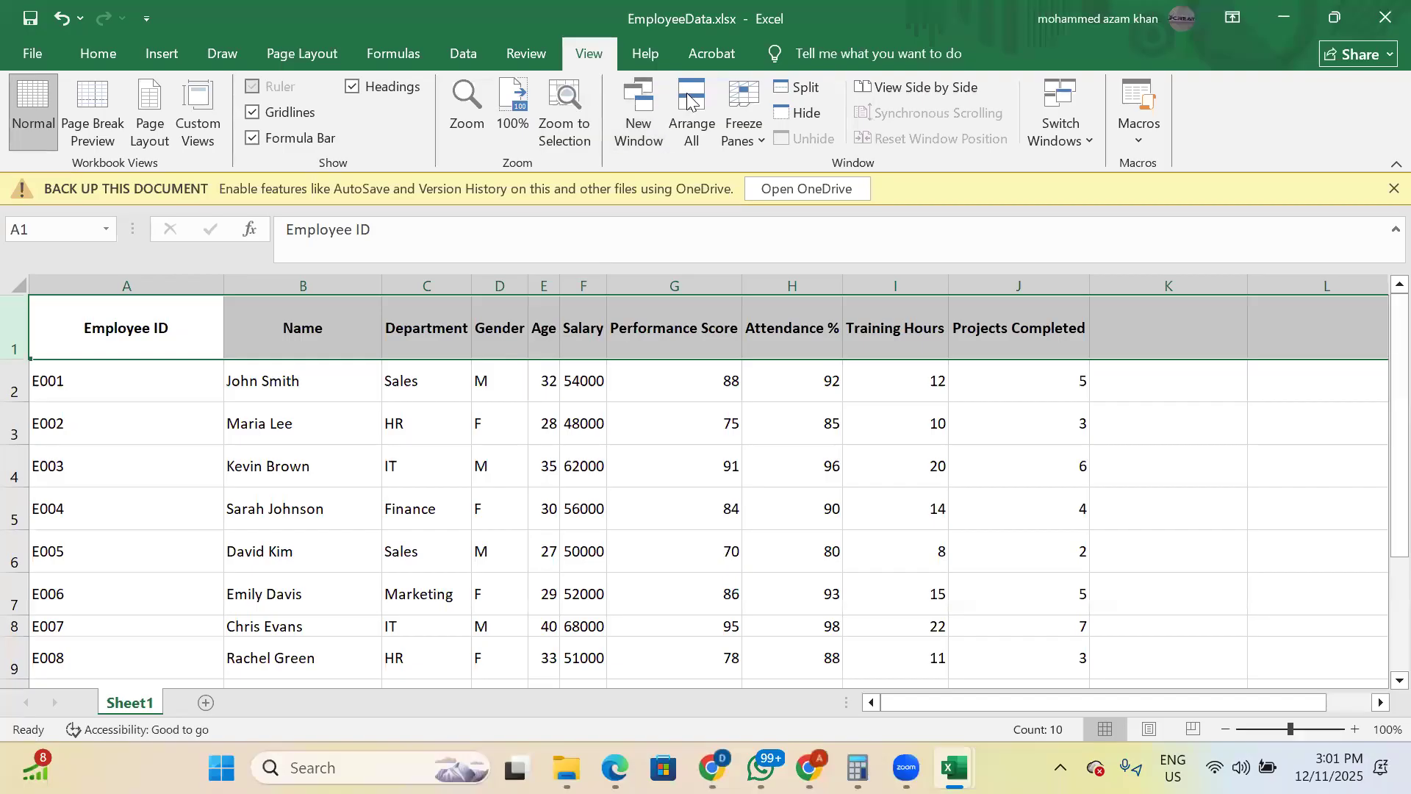
pyautogui.click(739, 131)
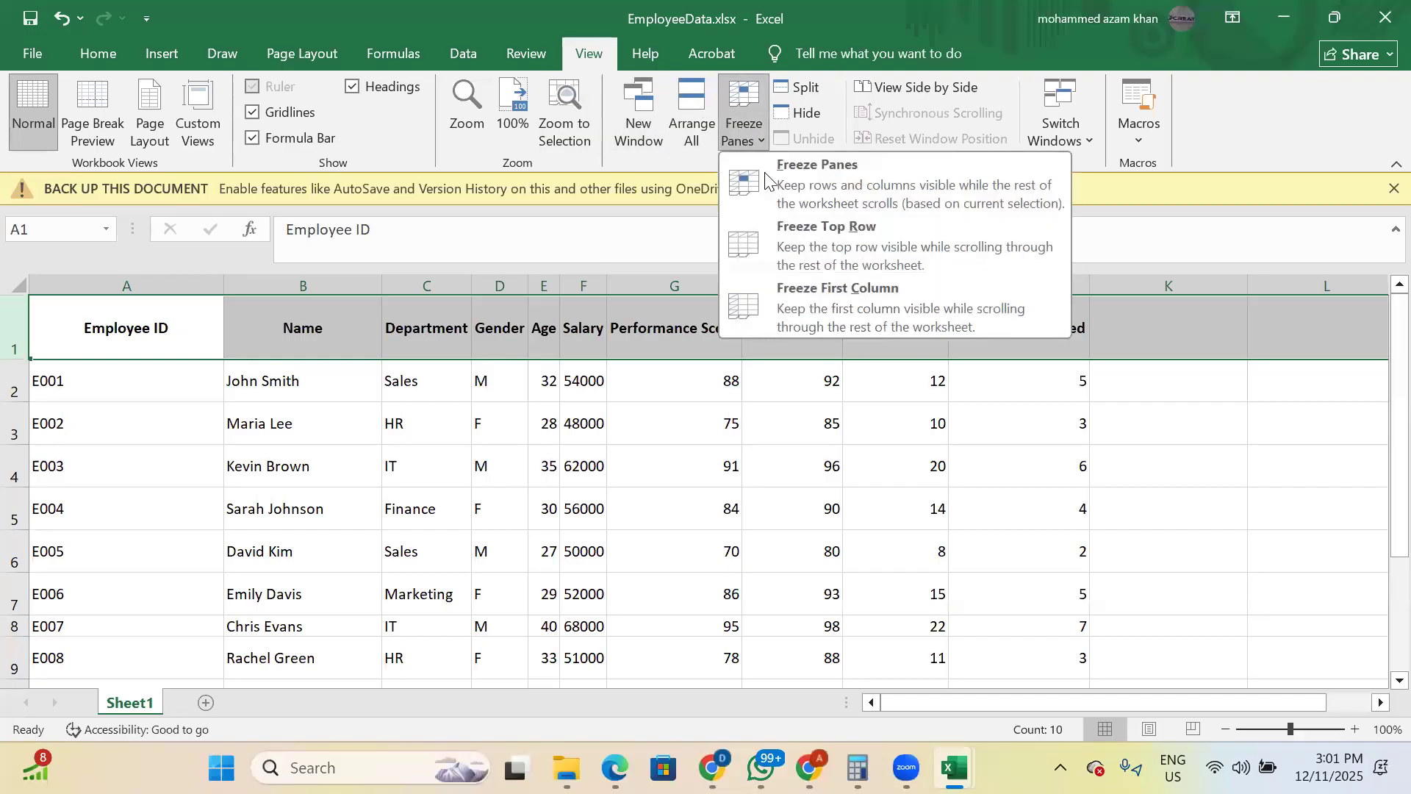
pyautogui.click(798, 231)
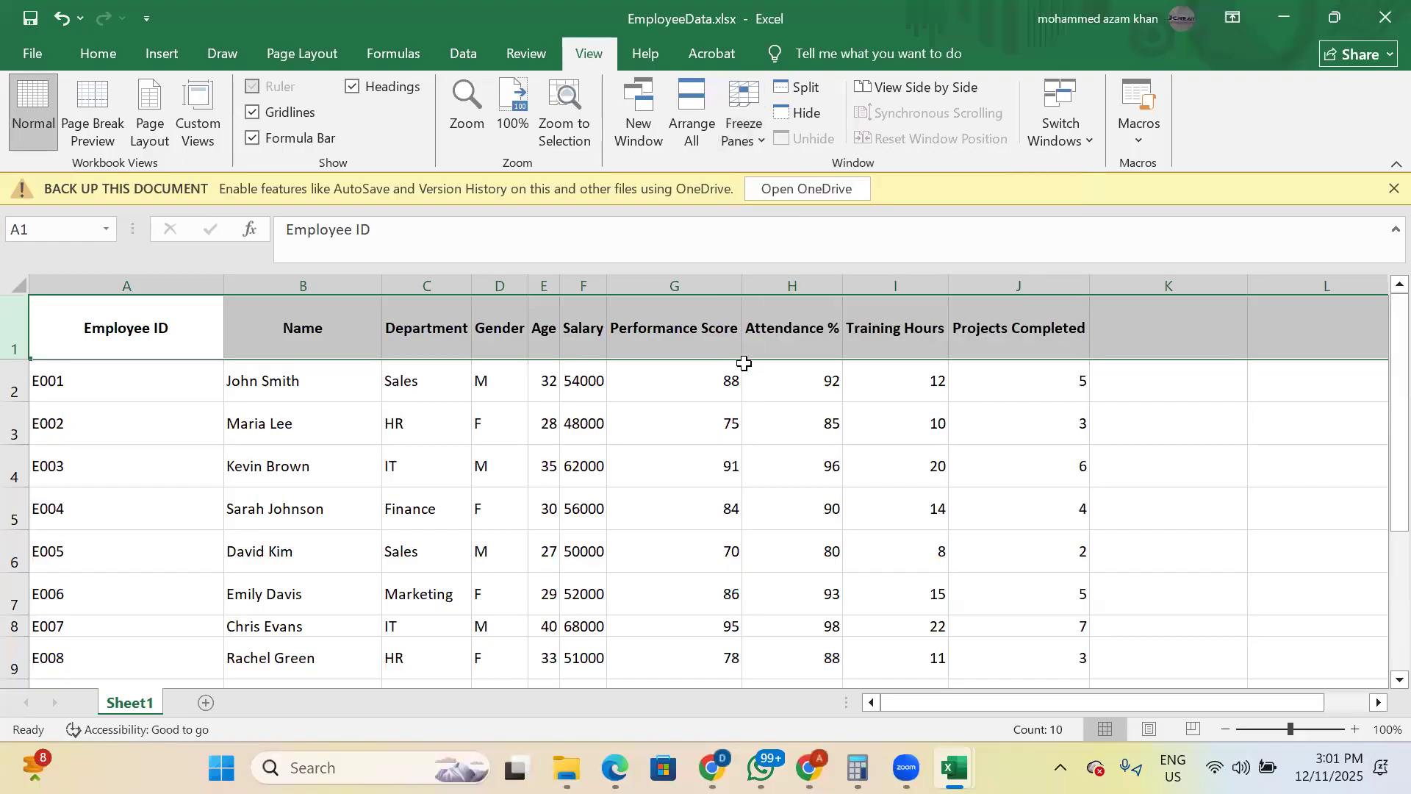
# - Check how the frozen header row behaves across the employee records and the KPI rows below them
pyautogui.click(692, 442)
pyautogui.scroll(-2, 692, 442)
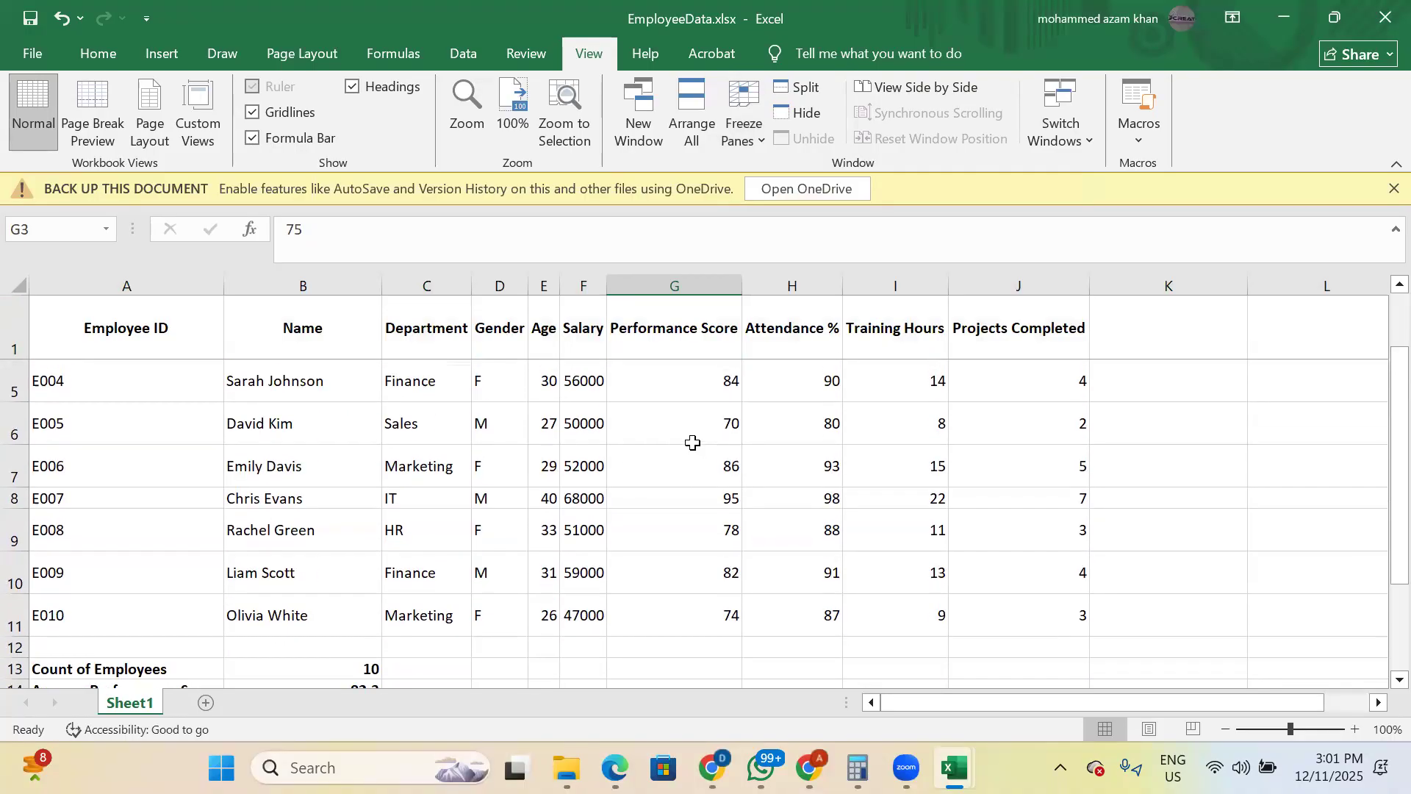
pyautogui.scroll(-2, 692, 443)
pyautogui.scroll(3, 692, 443)
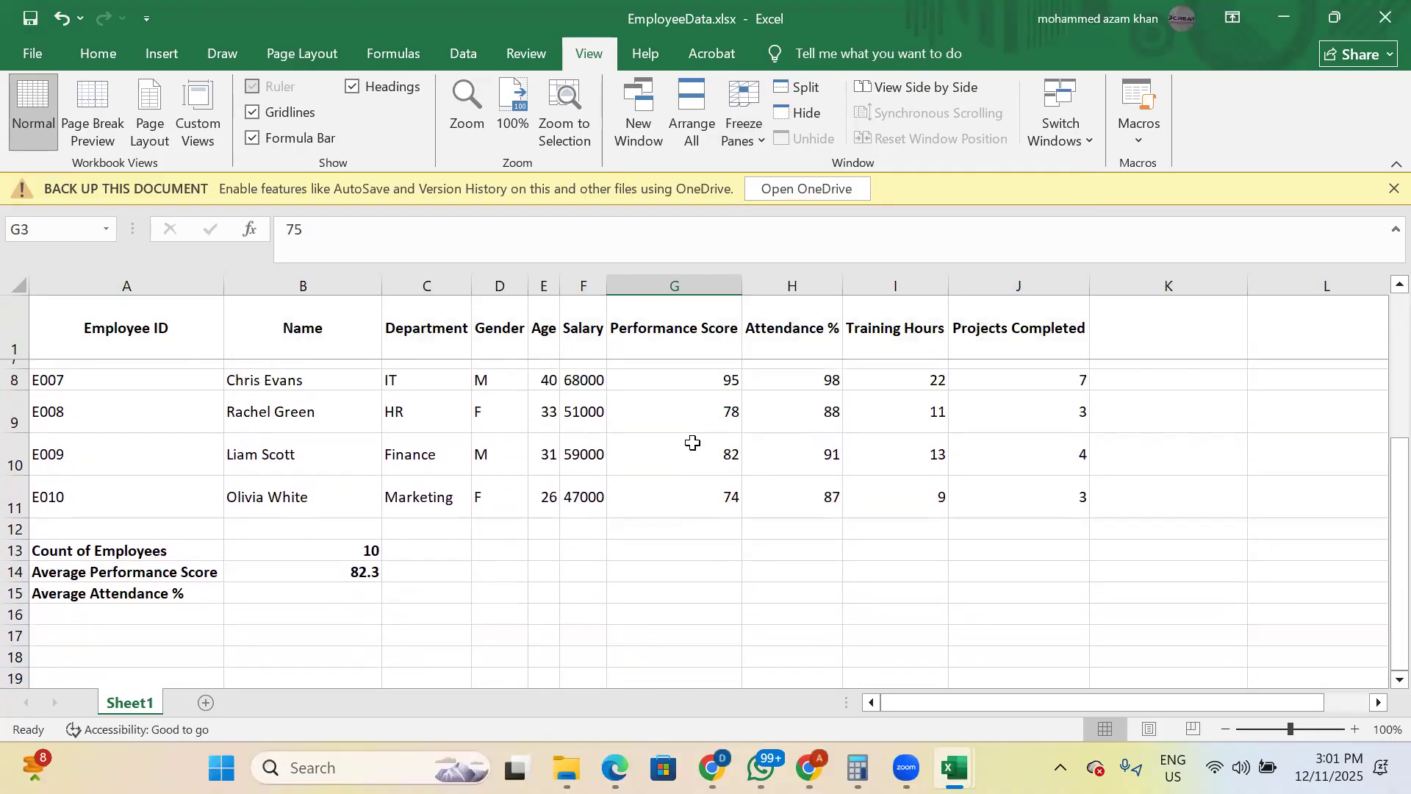
pyautogui.scroll(-1, 692, 442)
pyautogui.scroll(1, 692, 442)
pyautogui.scroll(-1, 693, 443)
pyautogui.scroll(-1, 692, 442)
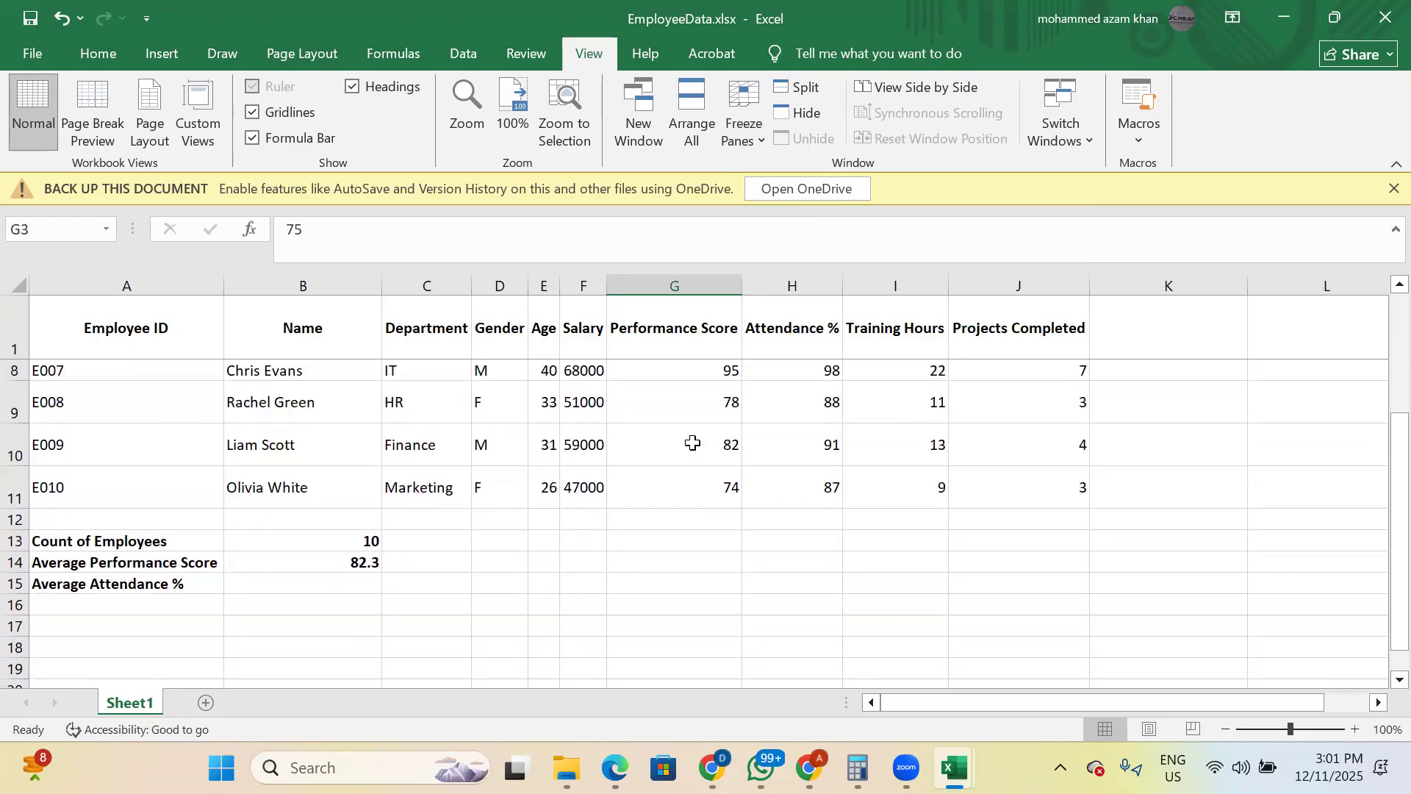
pyautogui.scroll(2, 693, 443)
pyautogui.scroll(-1, 693, 442)
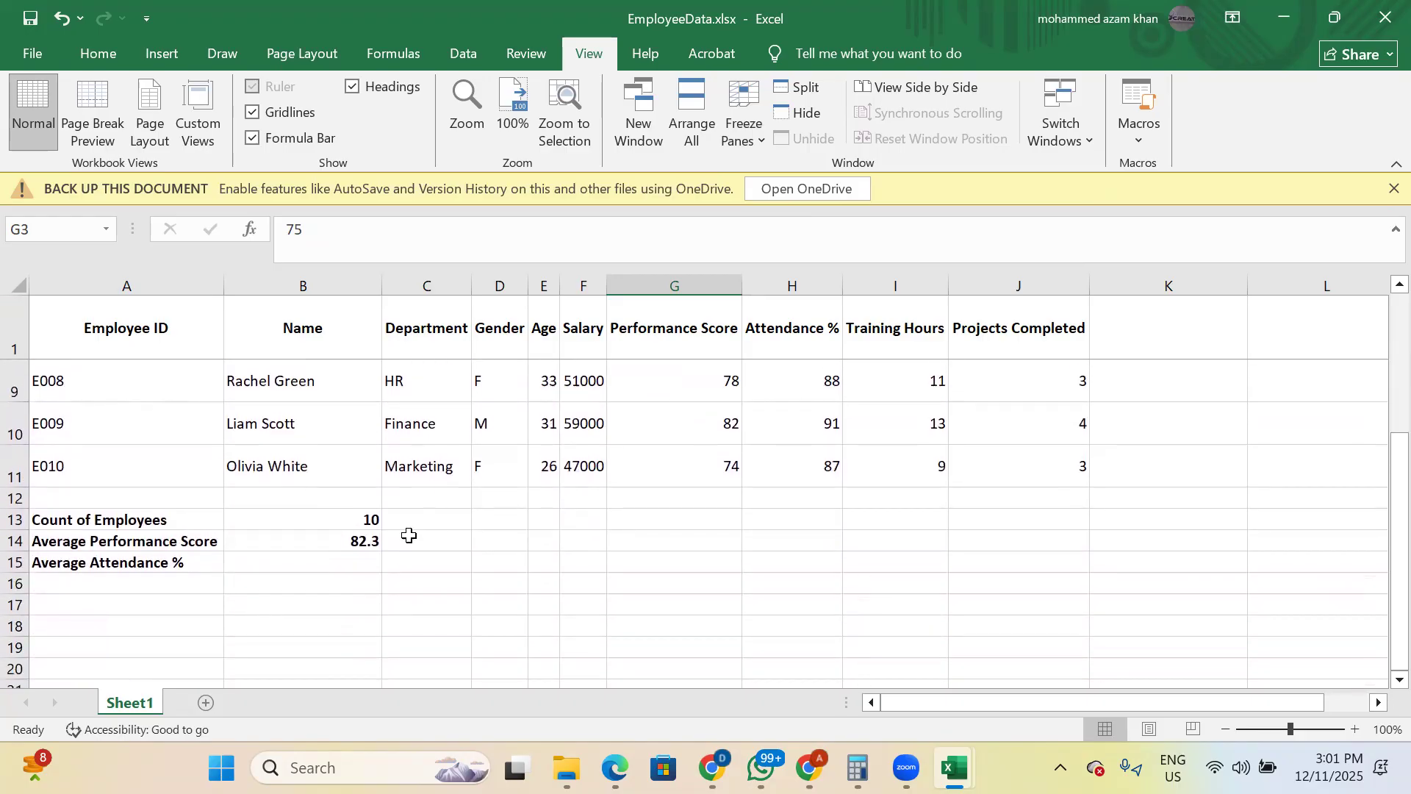
# - Calculate the average attendance in cell B15 with an AVERAGE formula over H2:H11
pyautogui.click(316, 557)
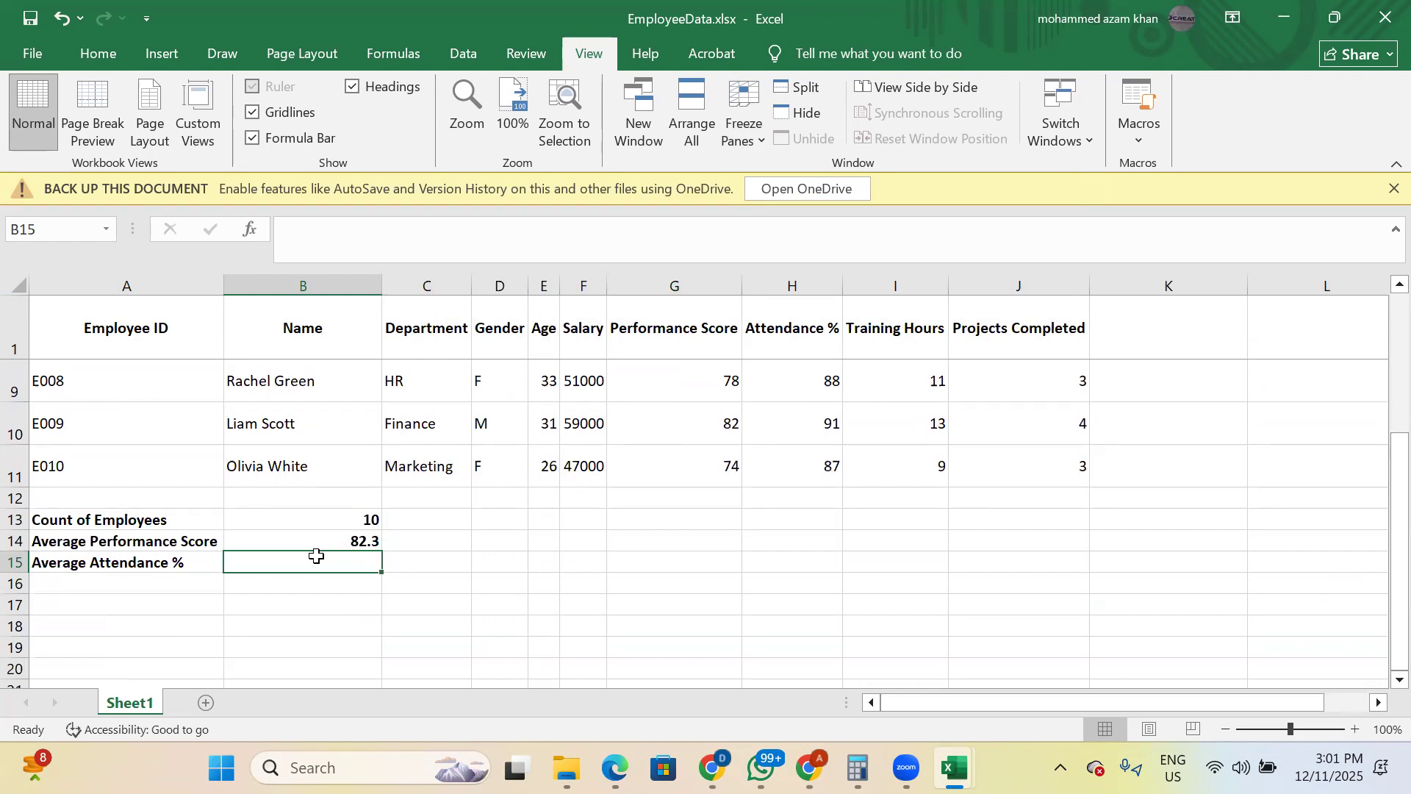
pyautogui.write('=ave')
pyautogui.doubleClick(322, 601)
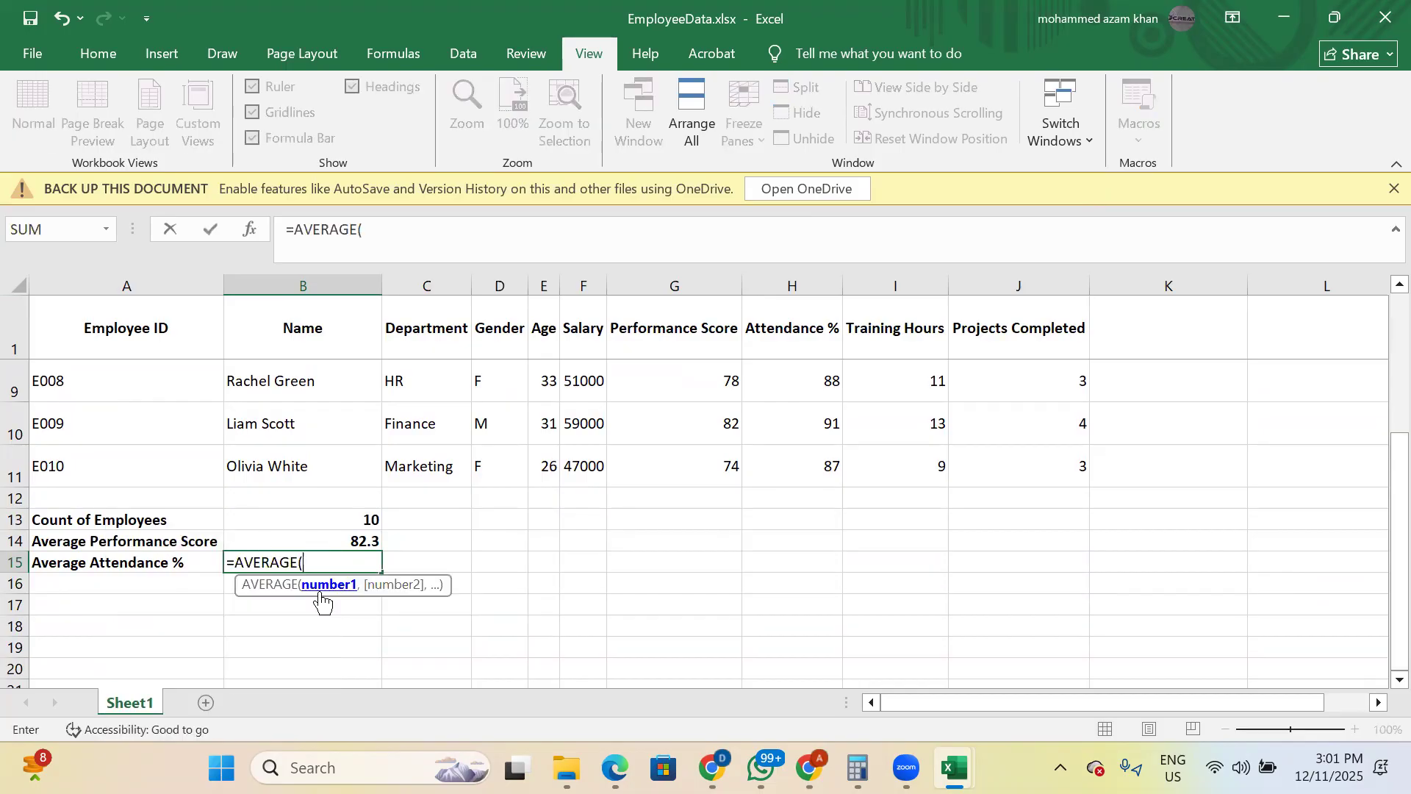
pyautogui.click(682, 466)
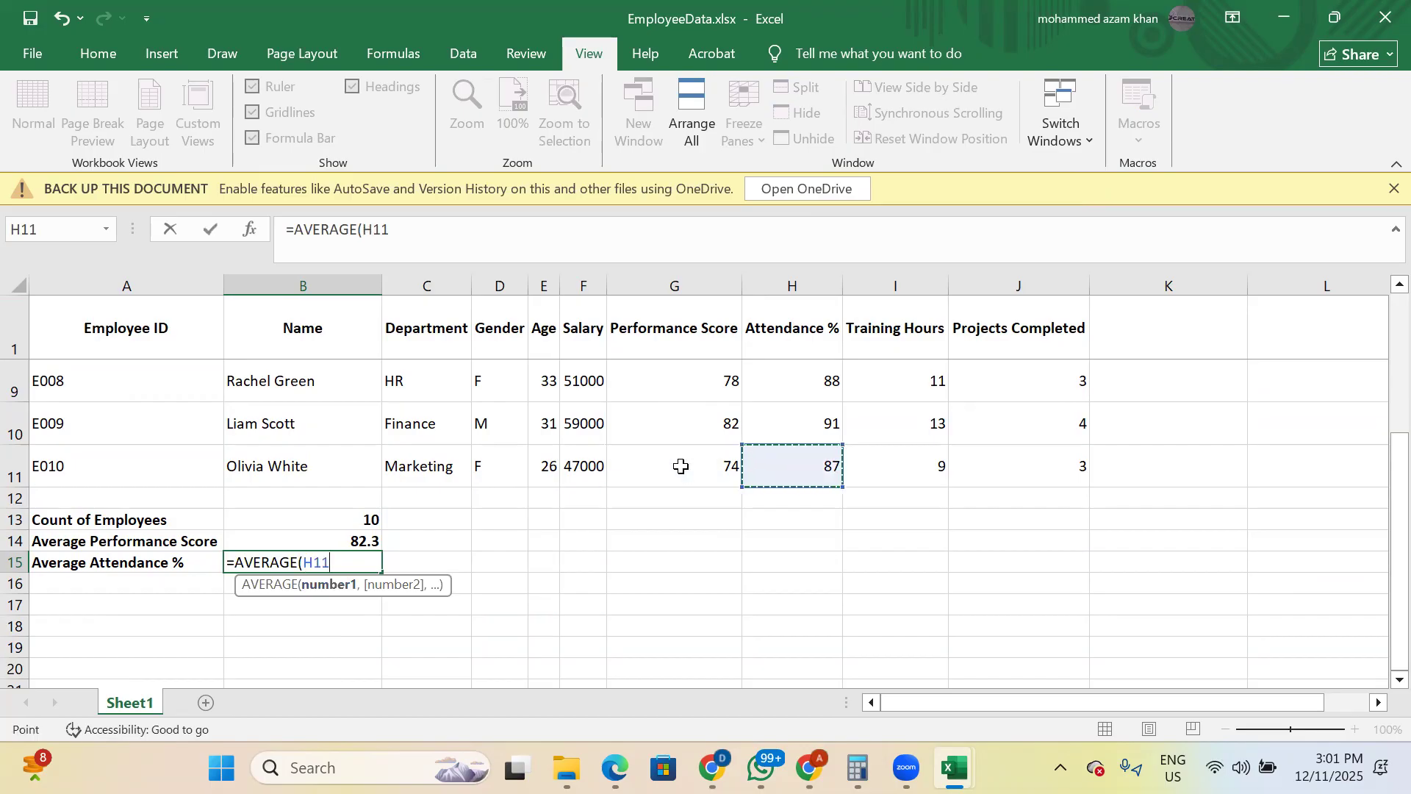
pyautogui.hotkey('ctrl', 'shift', 'Up')
pyautogui.hotkey('shift', 'Down')
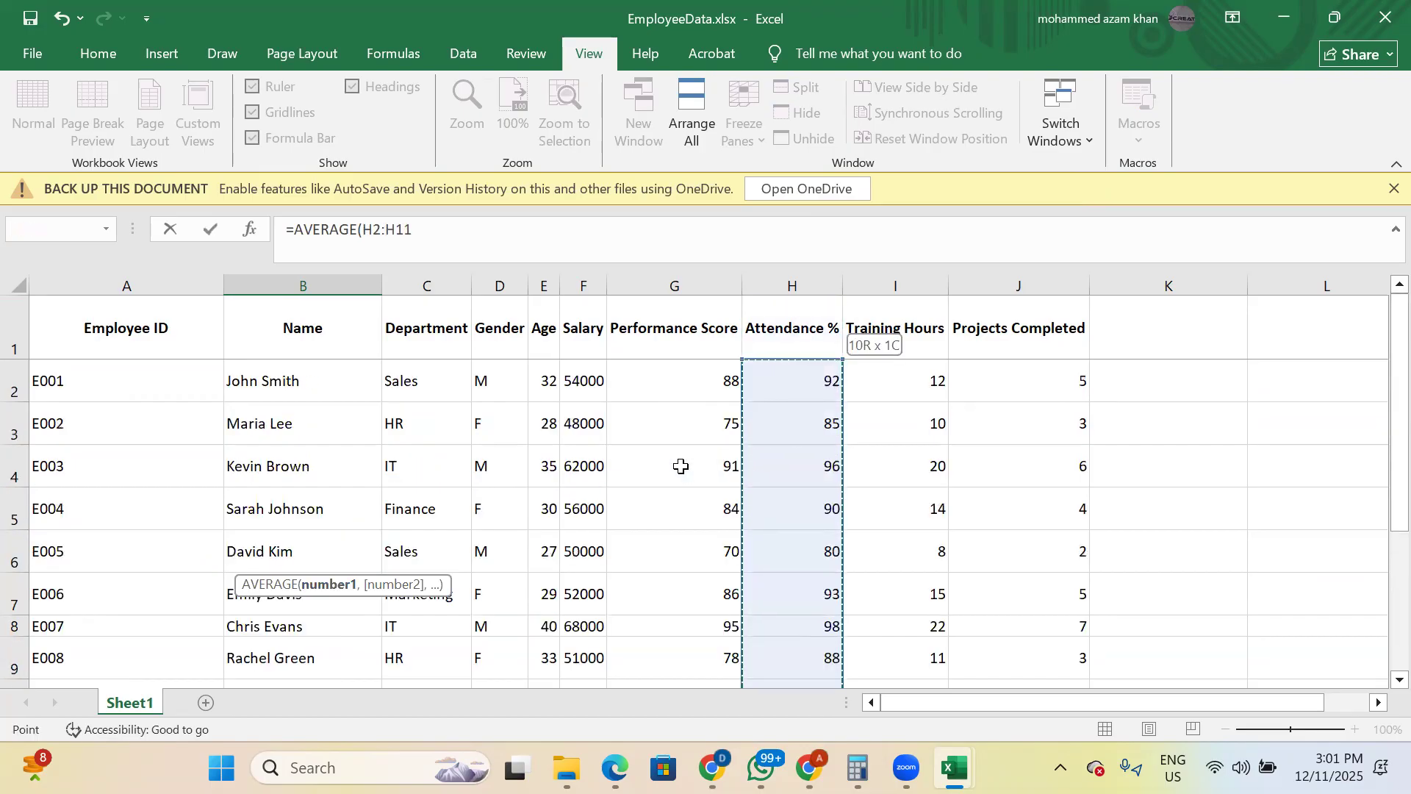
pyautogui.press('Return')
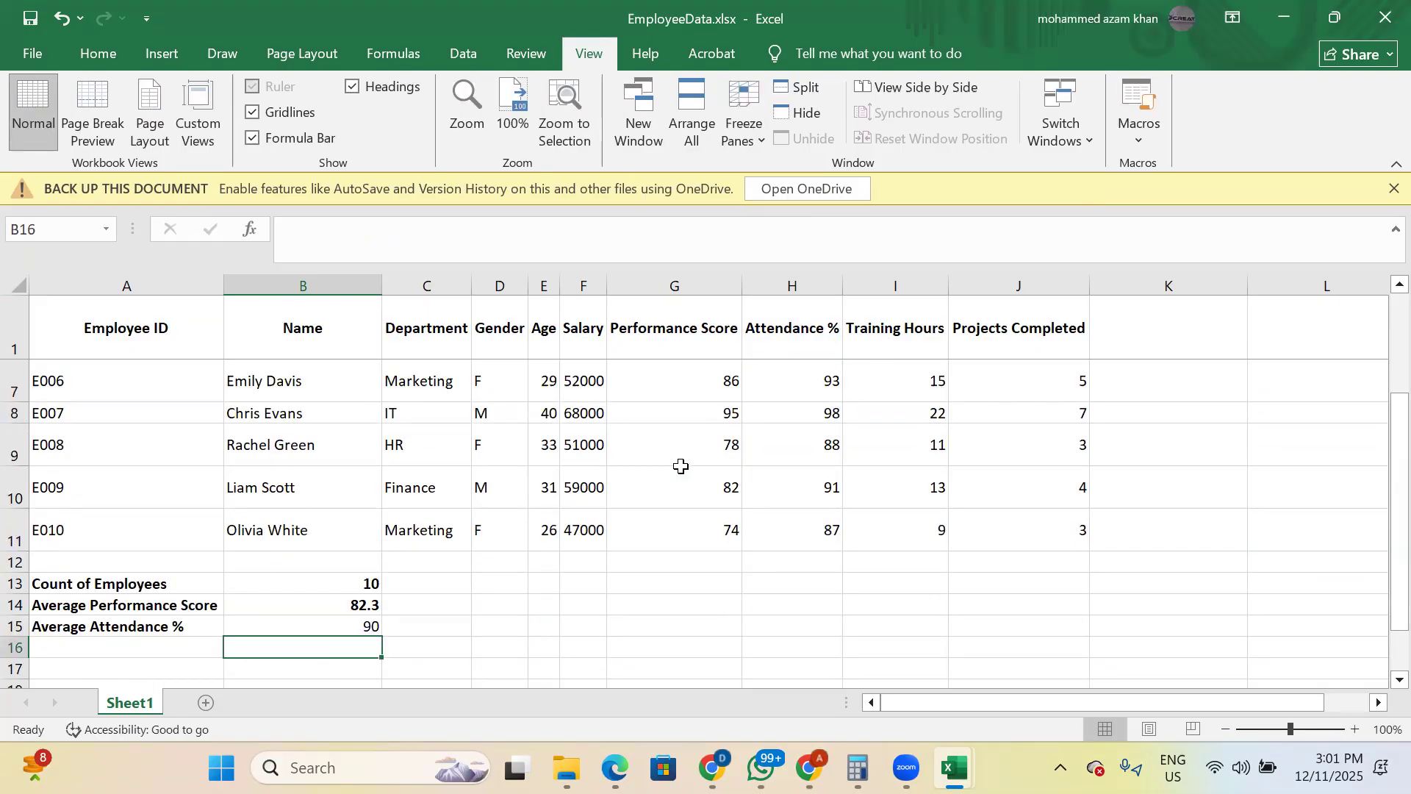
# - Make the average attendance result in cell B15 bold
pyautogui.press('Up')
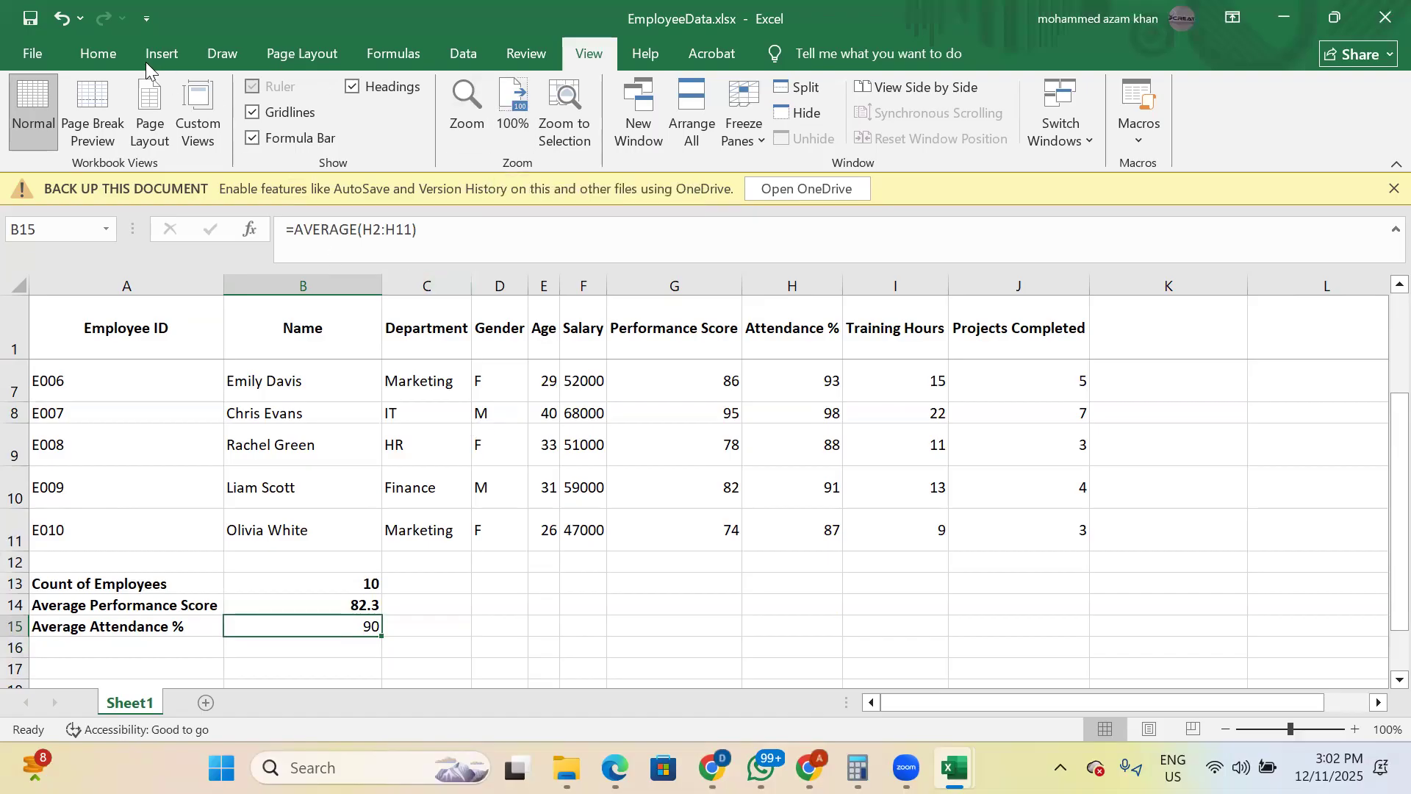
pyautogui.click(96, 50)
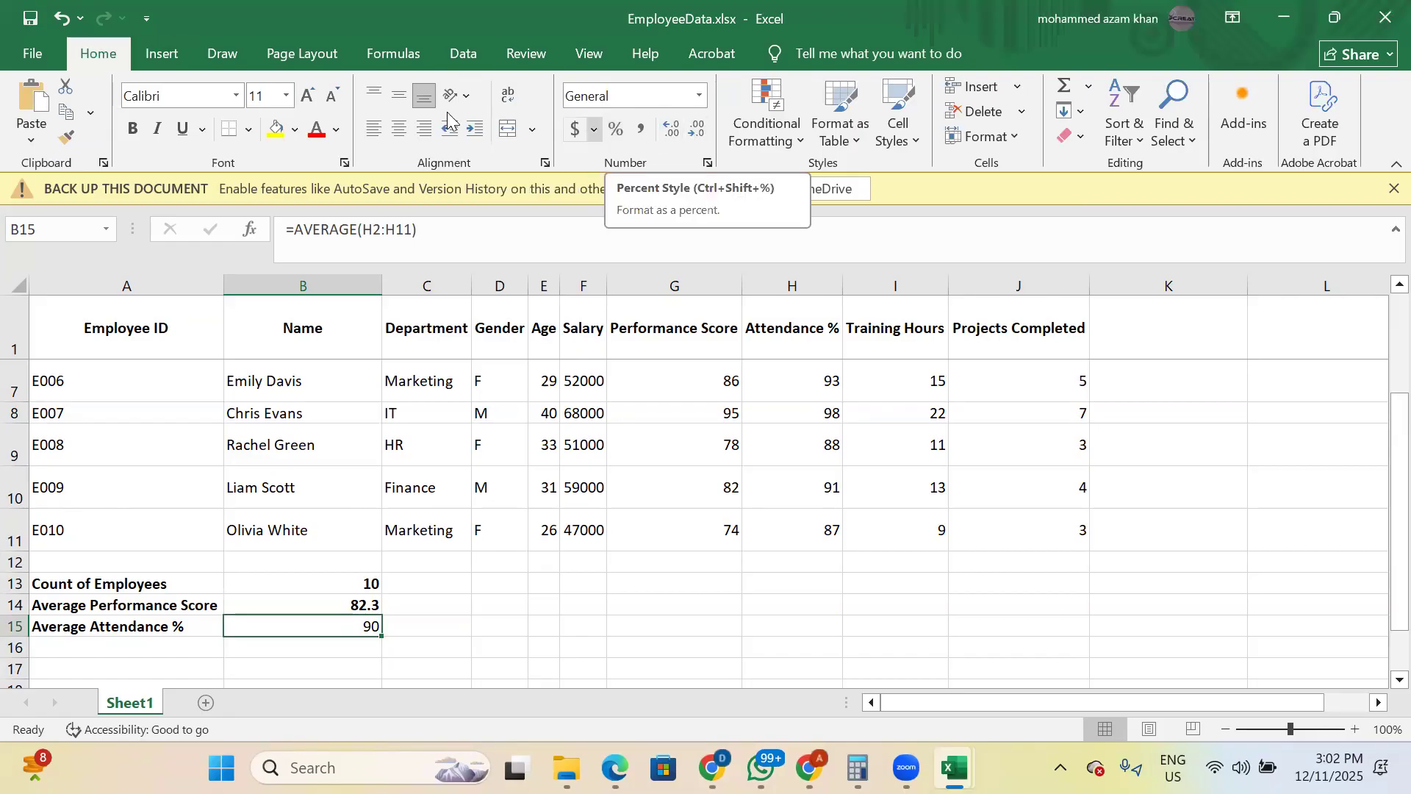
pyautogui.click(131, 130)
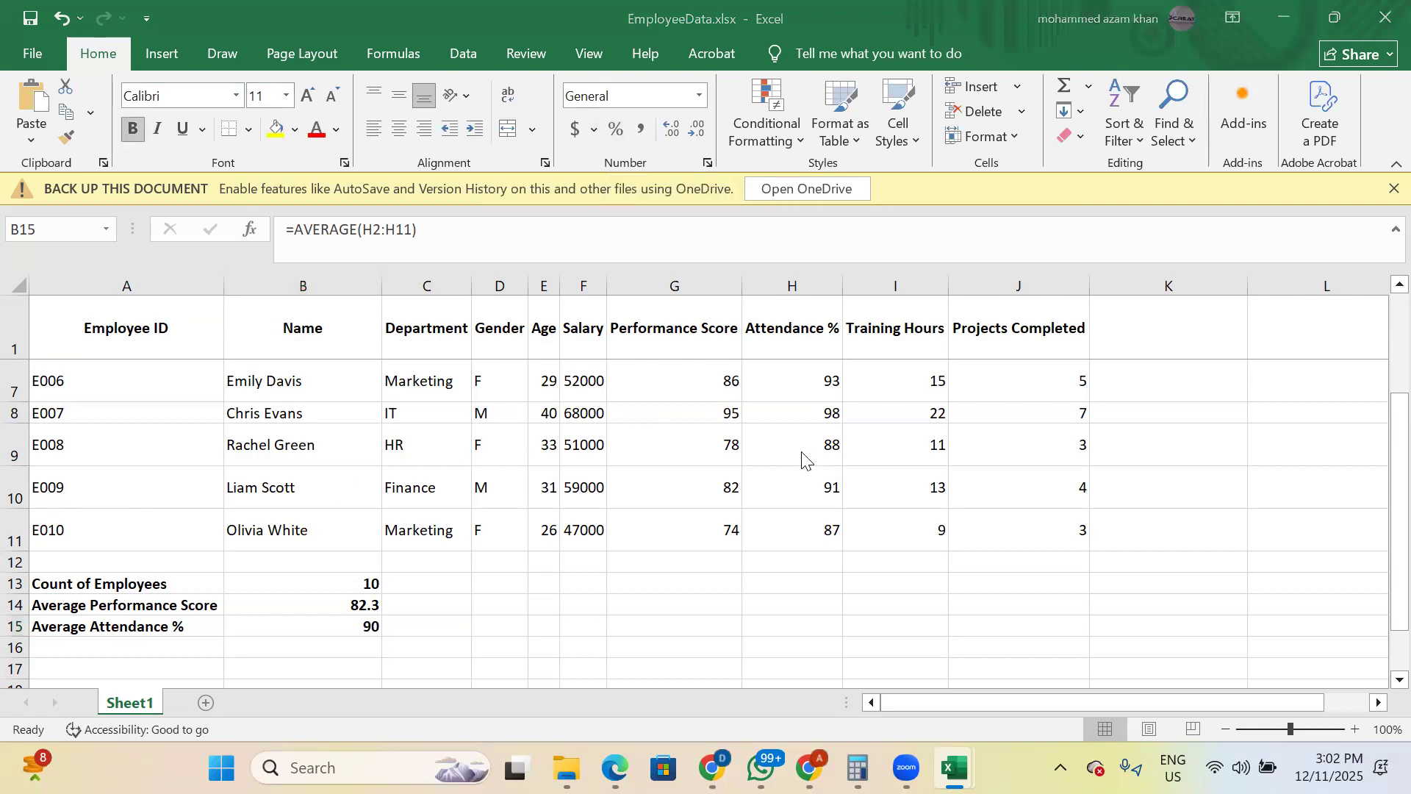
# - Copy the KPI name "Average Training Hours" from the ChatGPT assignment in the browser into cell A16 of the workbook and make it bold
pyautogui.hotkey('alt', 'Tab')
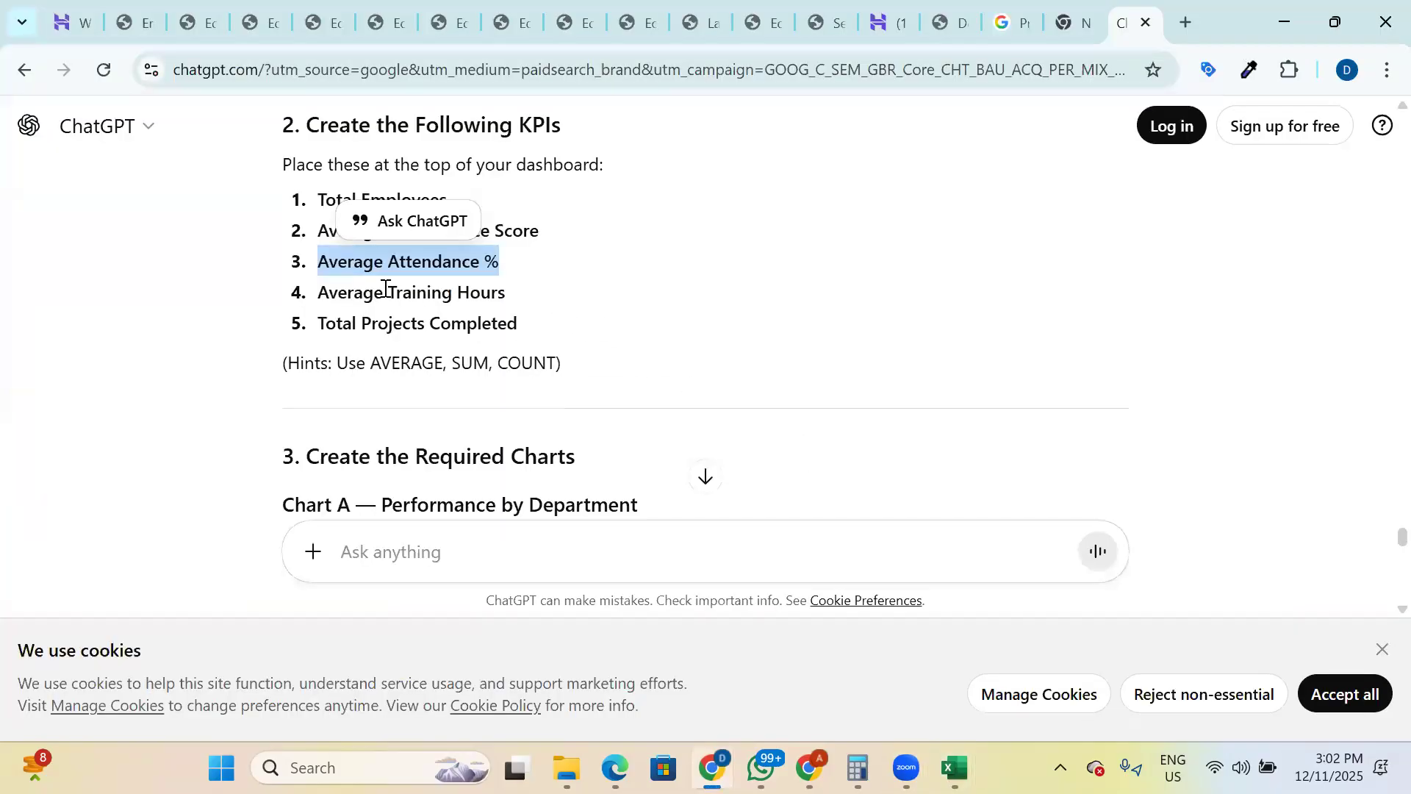
pyautogui.moveTo(318, 292); pyautogui.dragTo(519, 287)
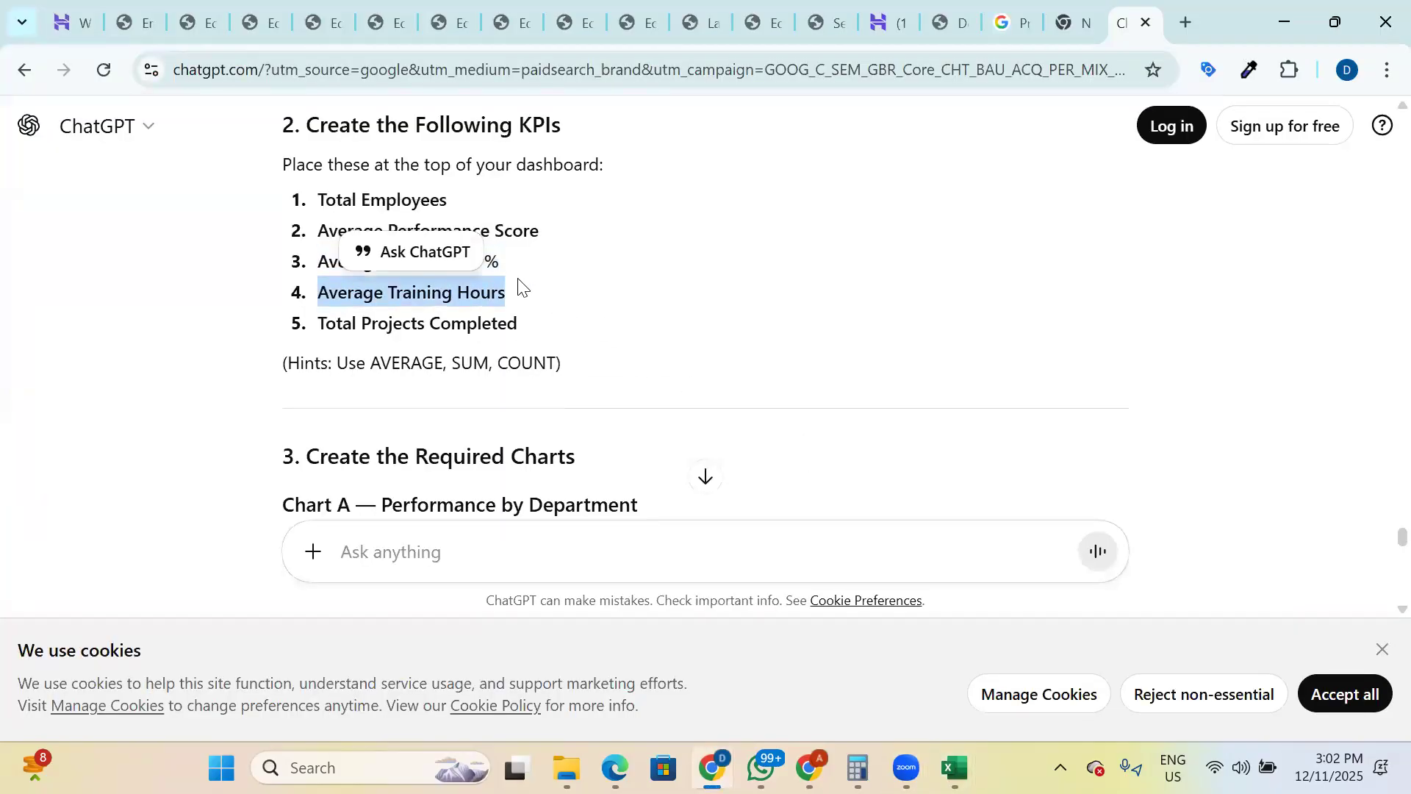
pyautogui.hotkey('alt', 'Tab')
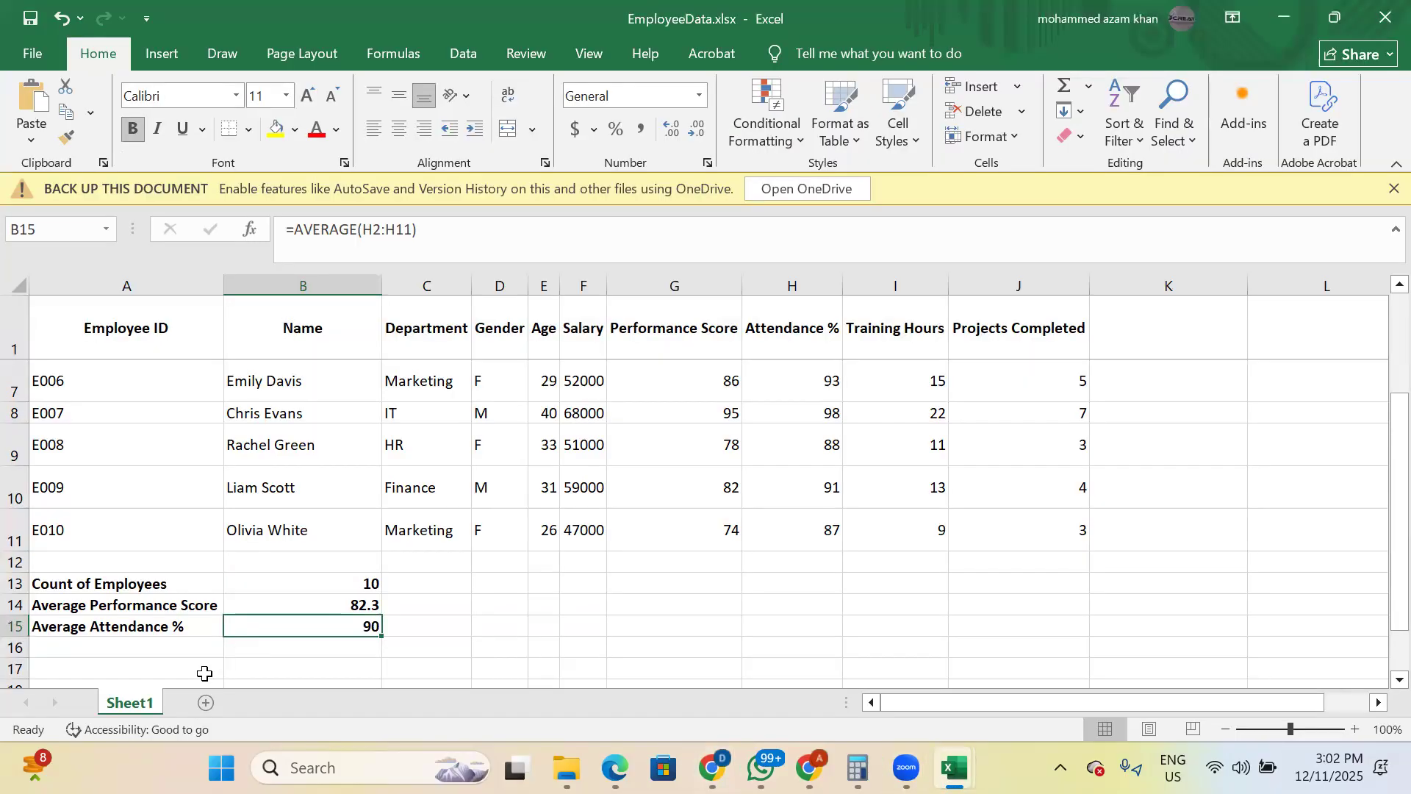
pyautogui.click(103, 644)
pyautogui.hotkey('ctrl', 'v')
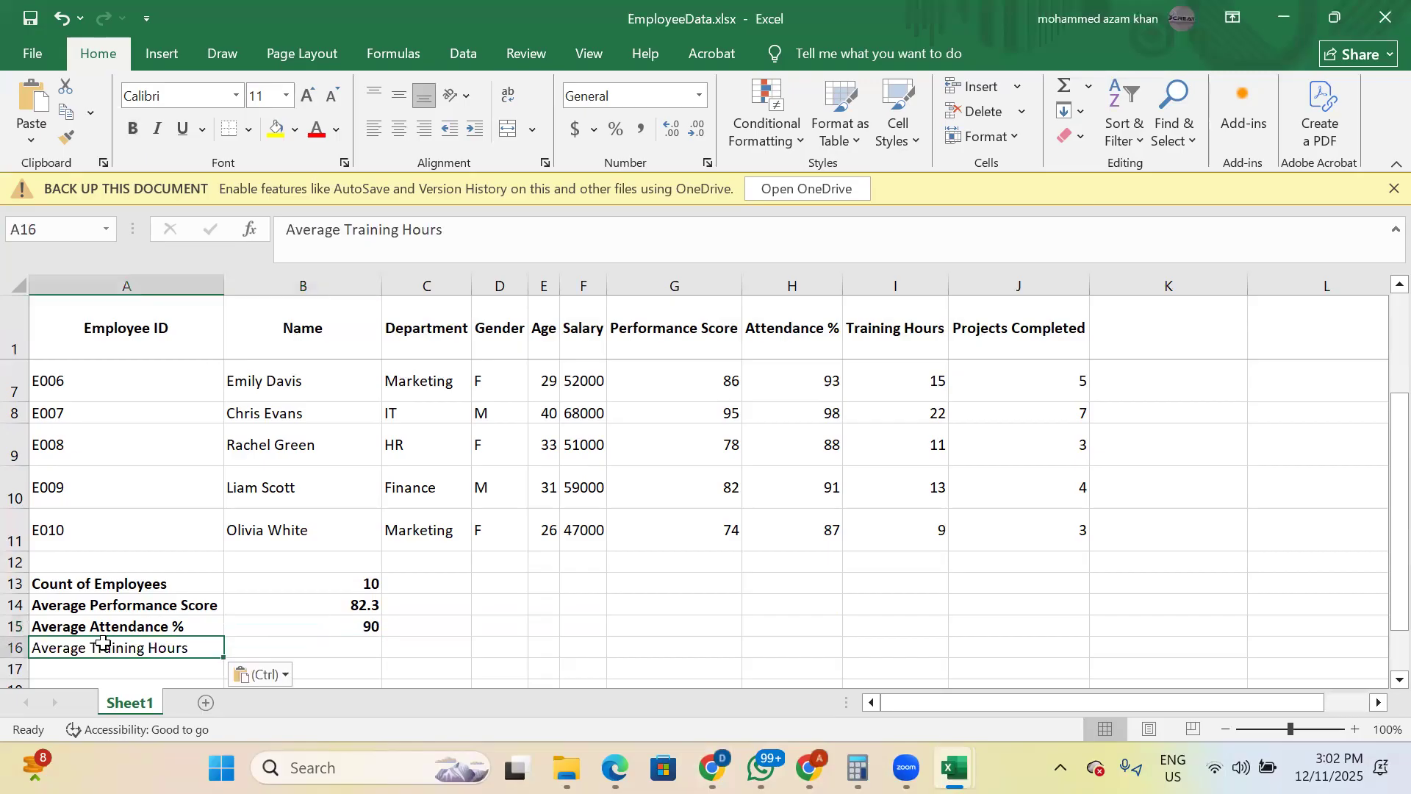
pyautogui.hotkey('ctrl', 'b')
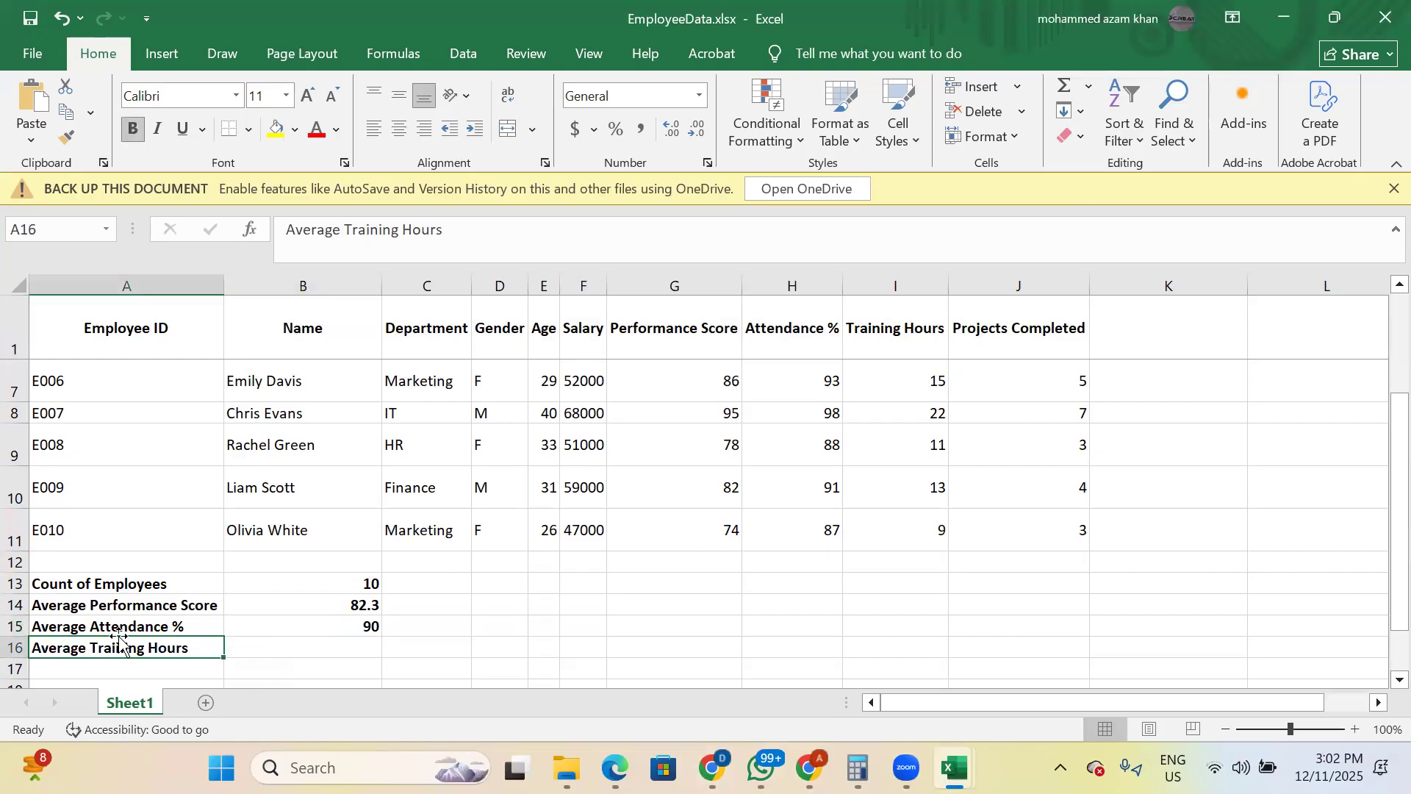
# - Calculate the average training hours in cell B16 with an AVERAGE formula over I2:I11 and make the result bold
pyautogui.press('Tab')
pyautogui.hotkey('alt', 'Tab')
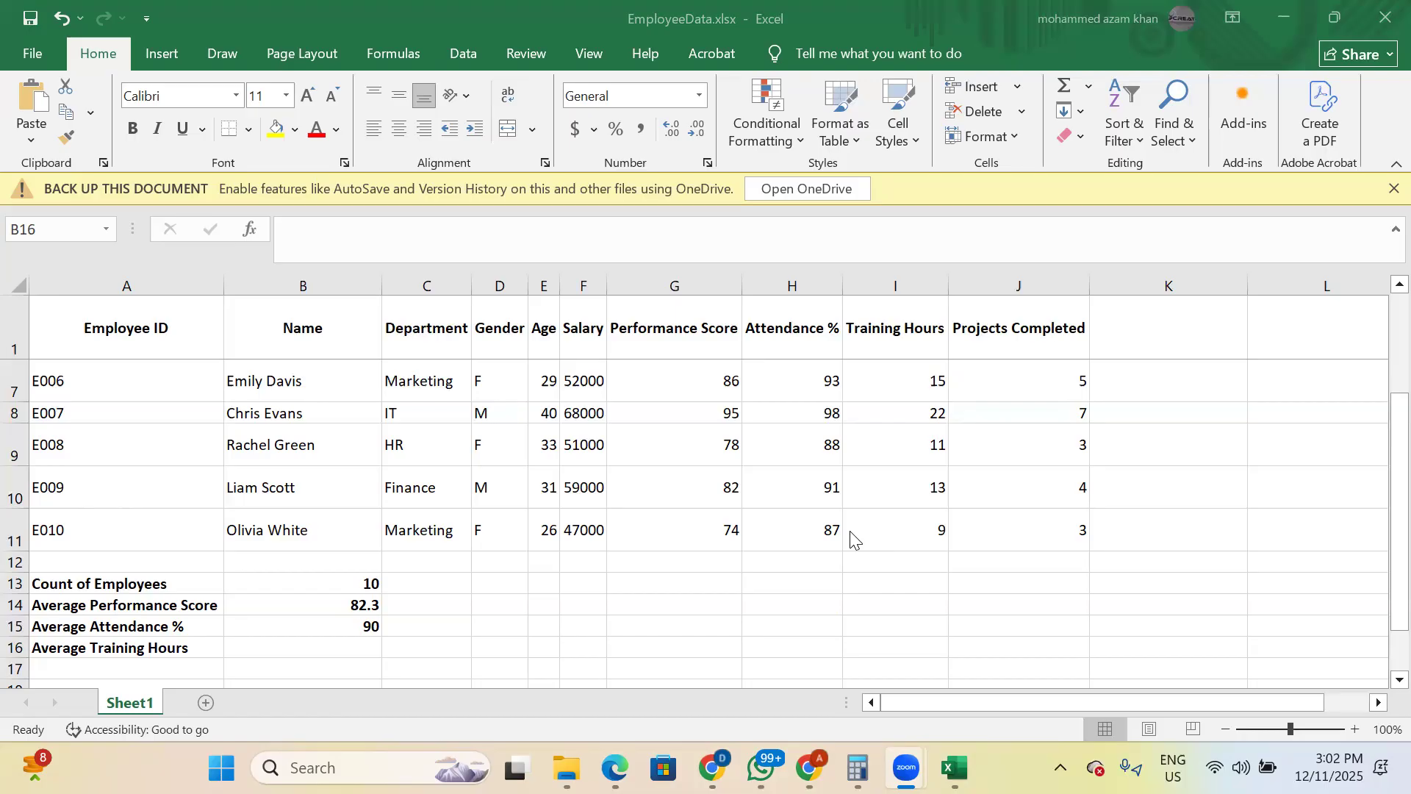
pyautogui.write('=')
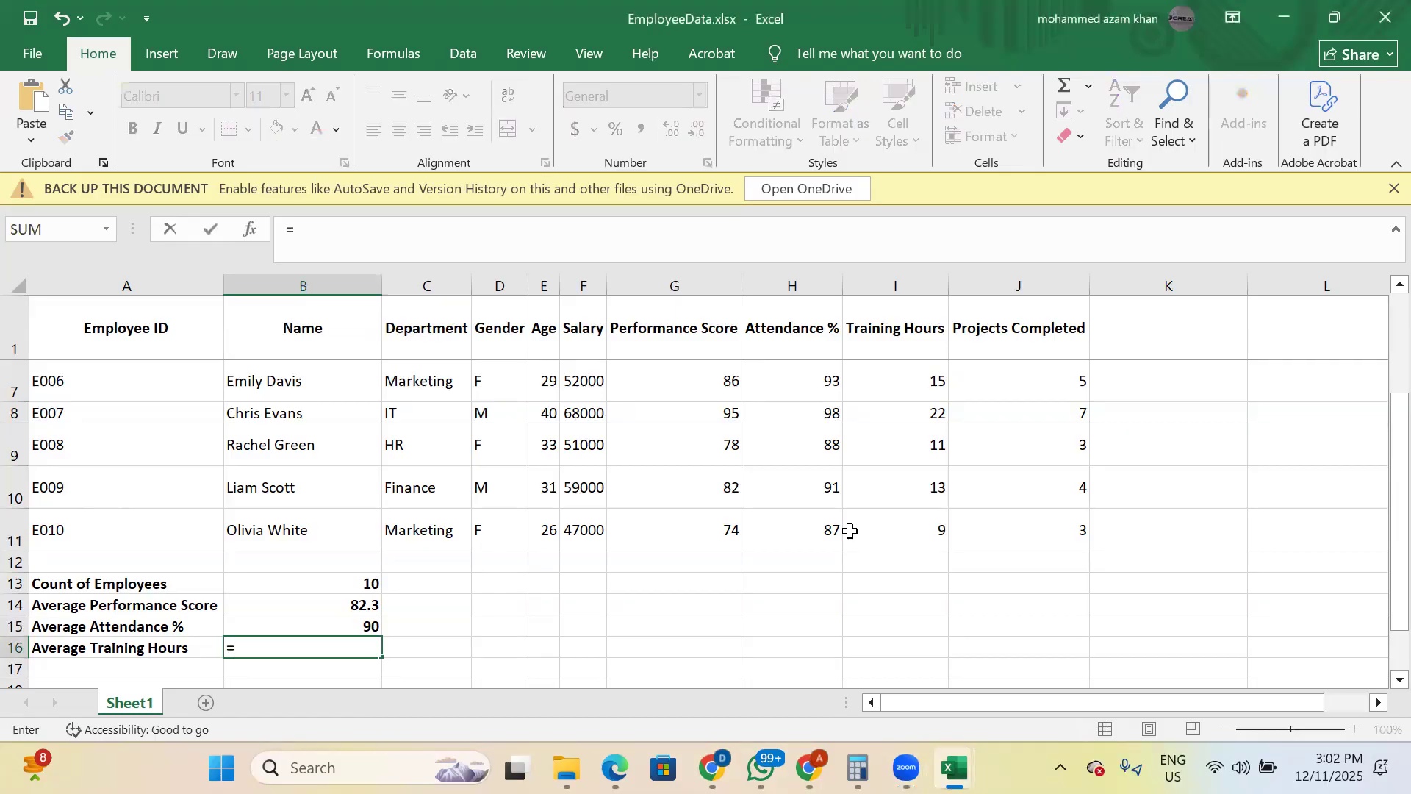
pyautogui.write('ave')
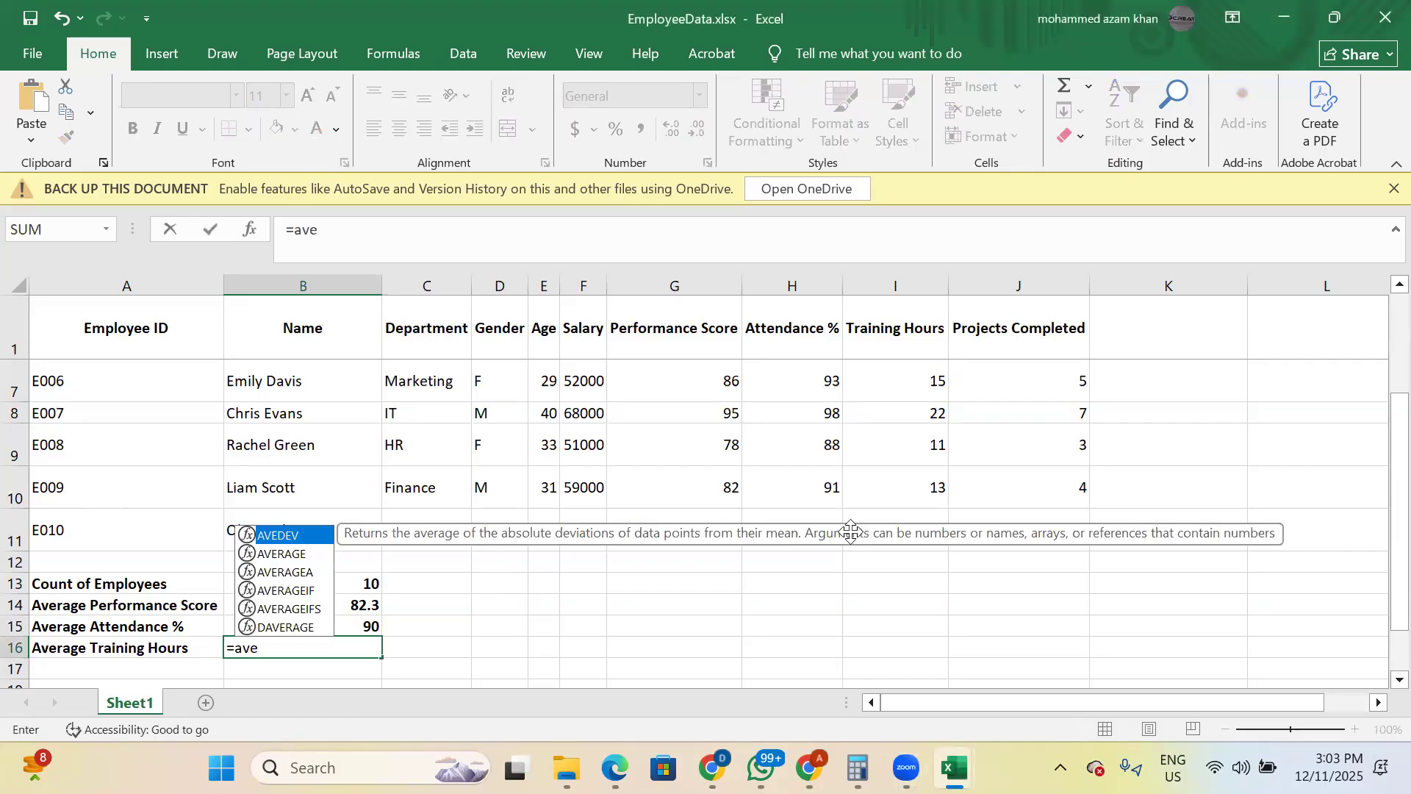
pyautogui.press('Down')
pyautogui.press('Tab')
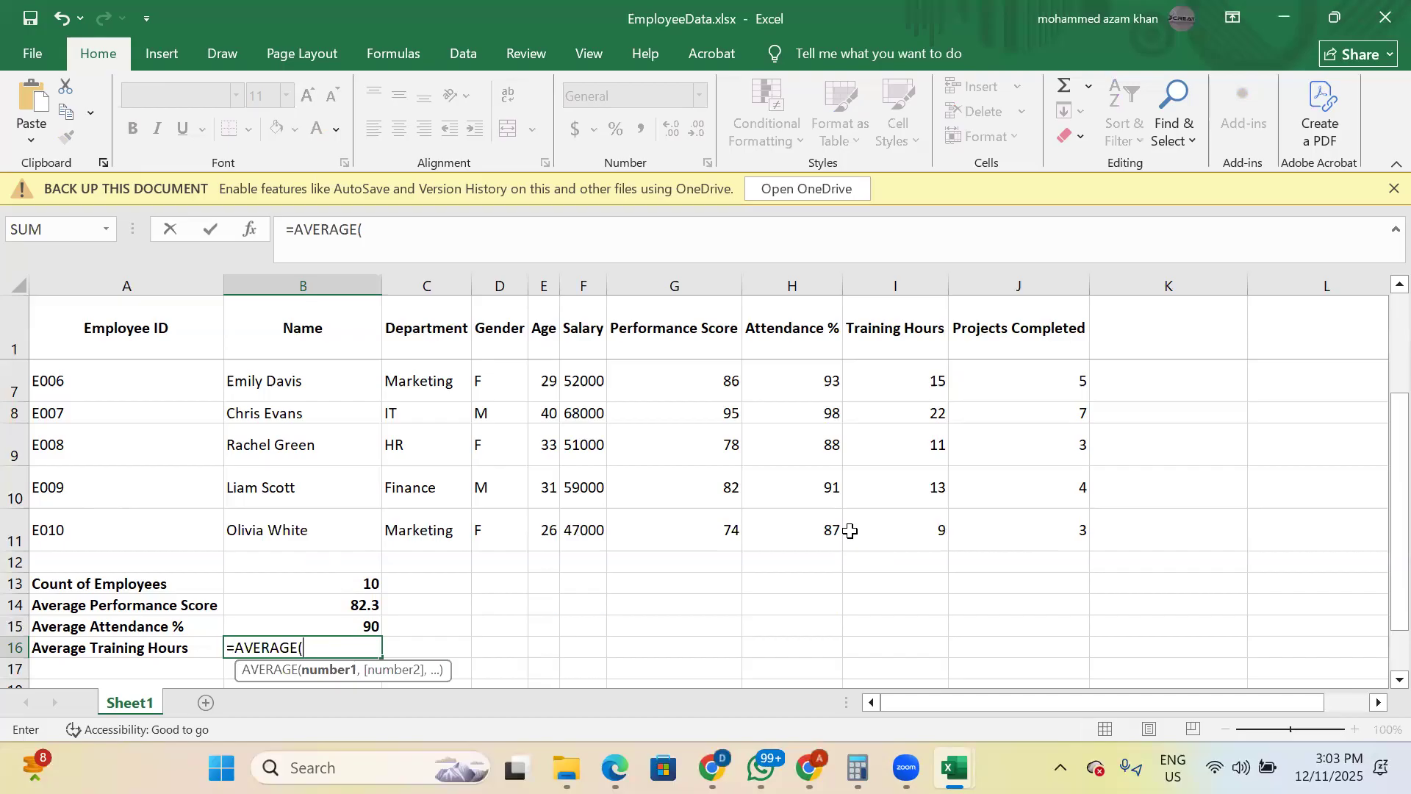
pyautogui.click(912, 528)
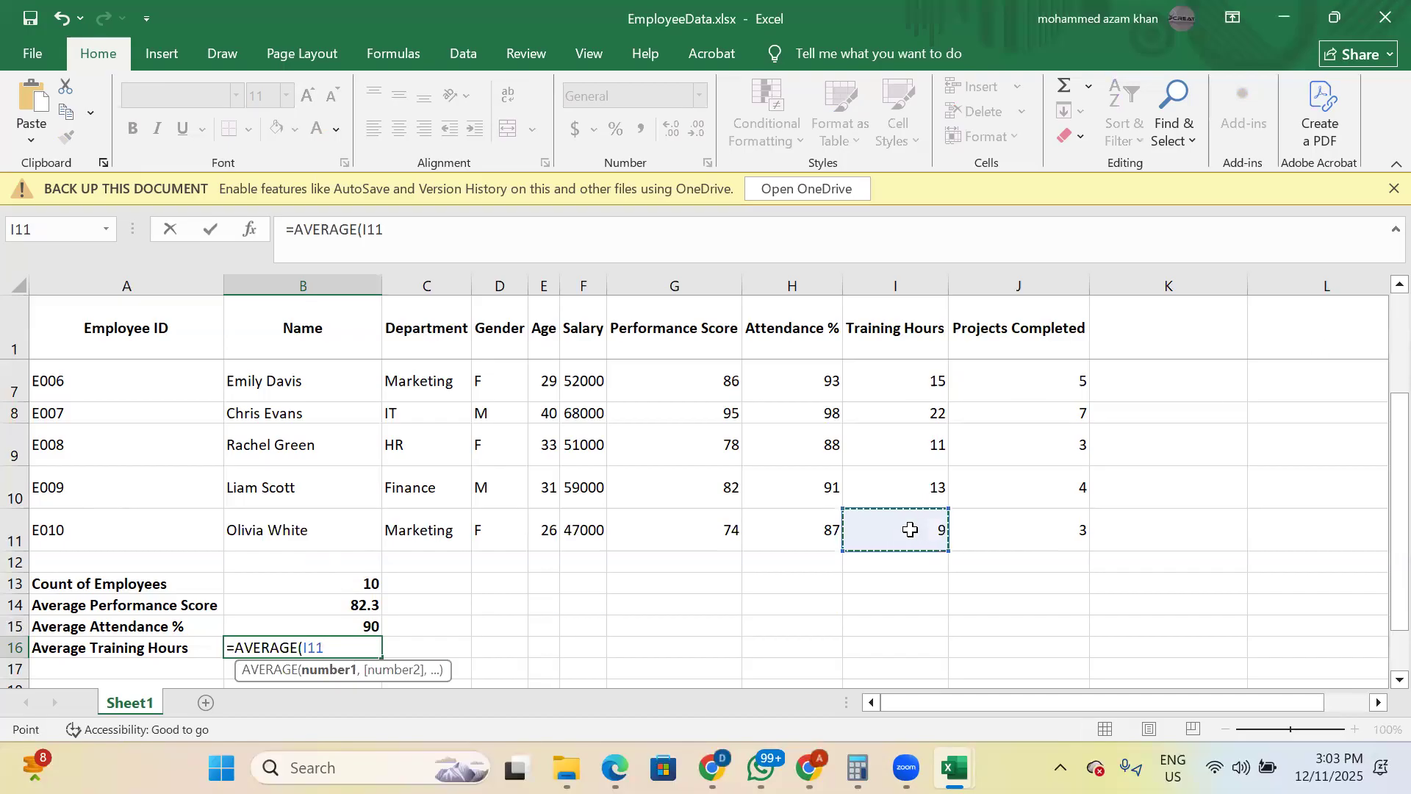
pyautogui.hotkey('ctrl', 'shift', 'Up')
pyautogui.hotkey('shift', 'Down')
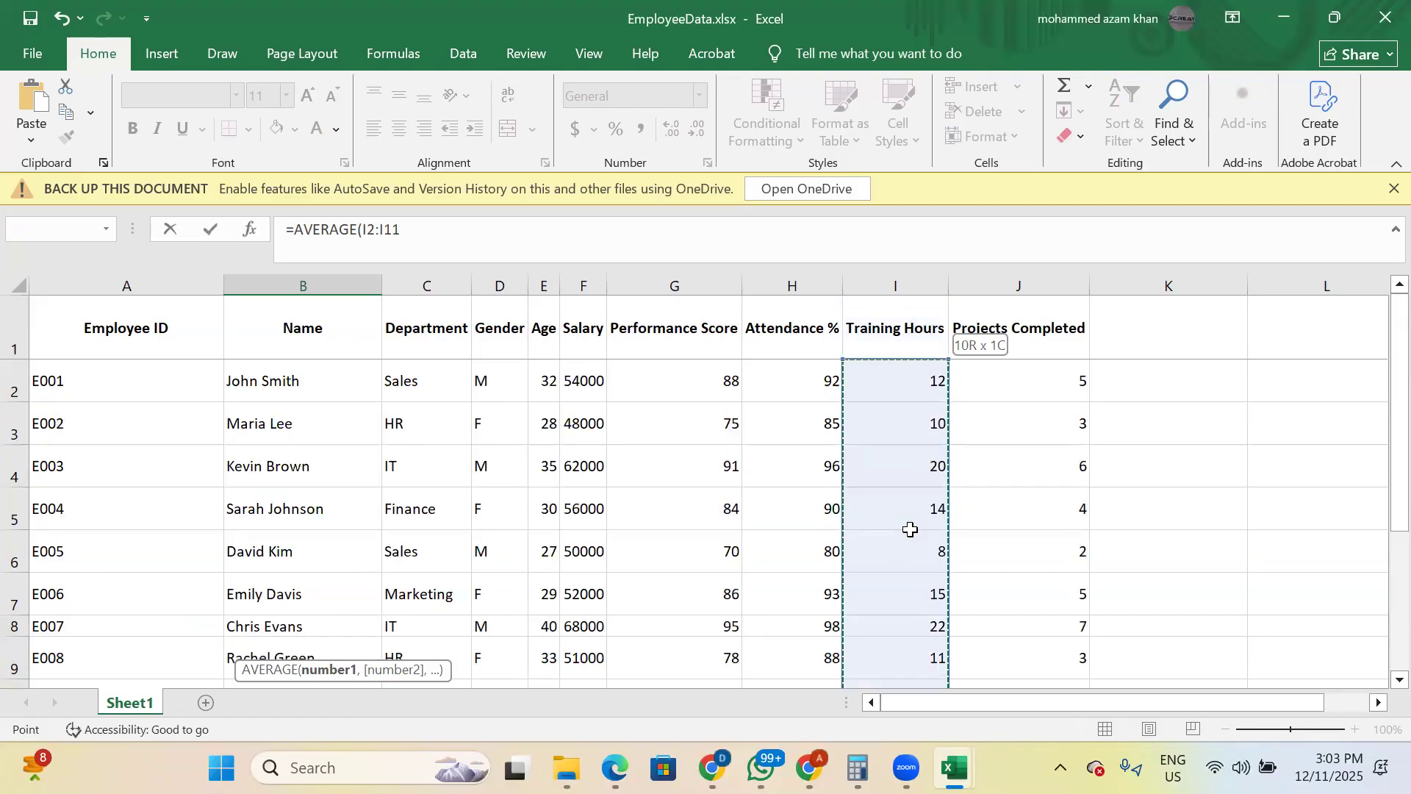
pyautogui.press('Return')
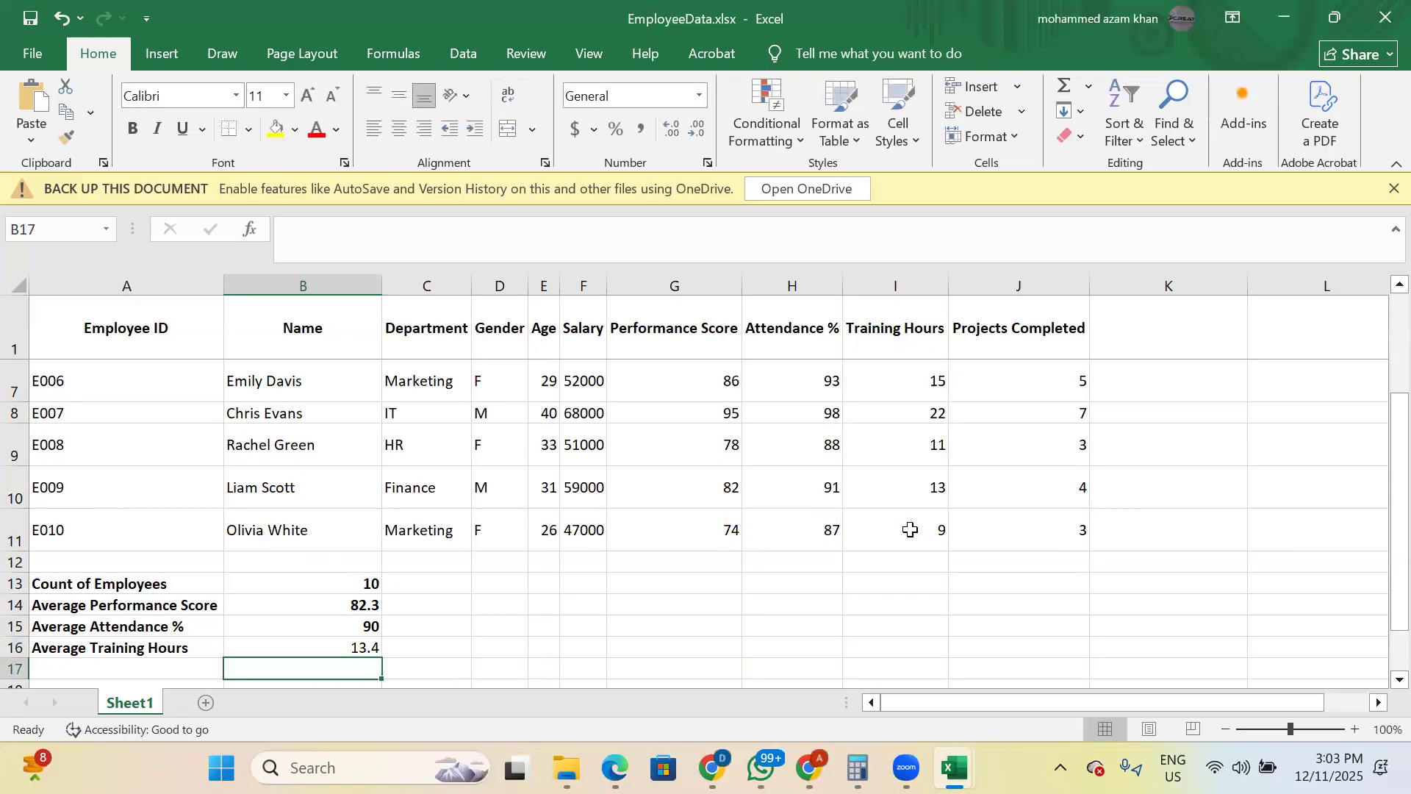
pyautogui.press('Up')
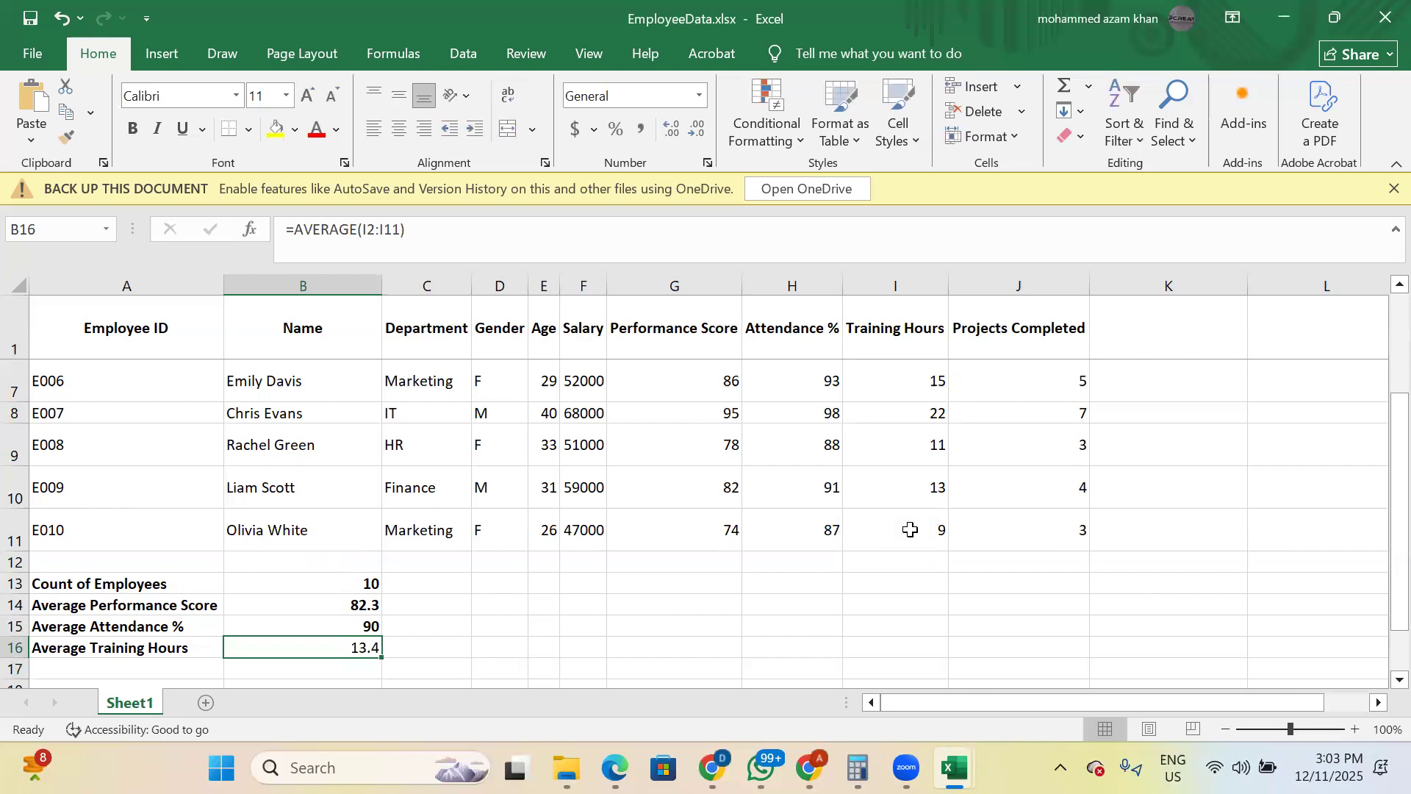
pyautogui.hotkey('ctrl', 'b')
# - Copy the KPI name "Total Projects Completed" from the ChatGPT assignment in the browser into cell A17 of the workbook and make it bold
pyautogui.hotkey('alt', 'Tab')
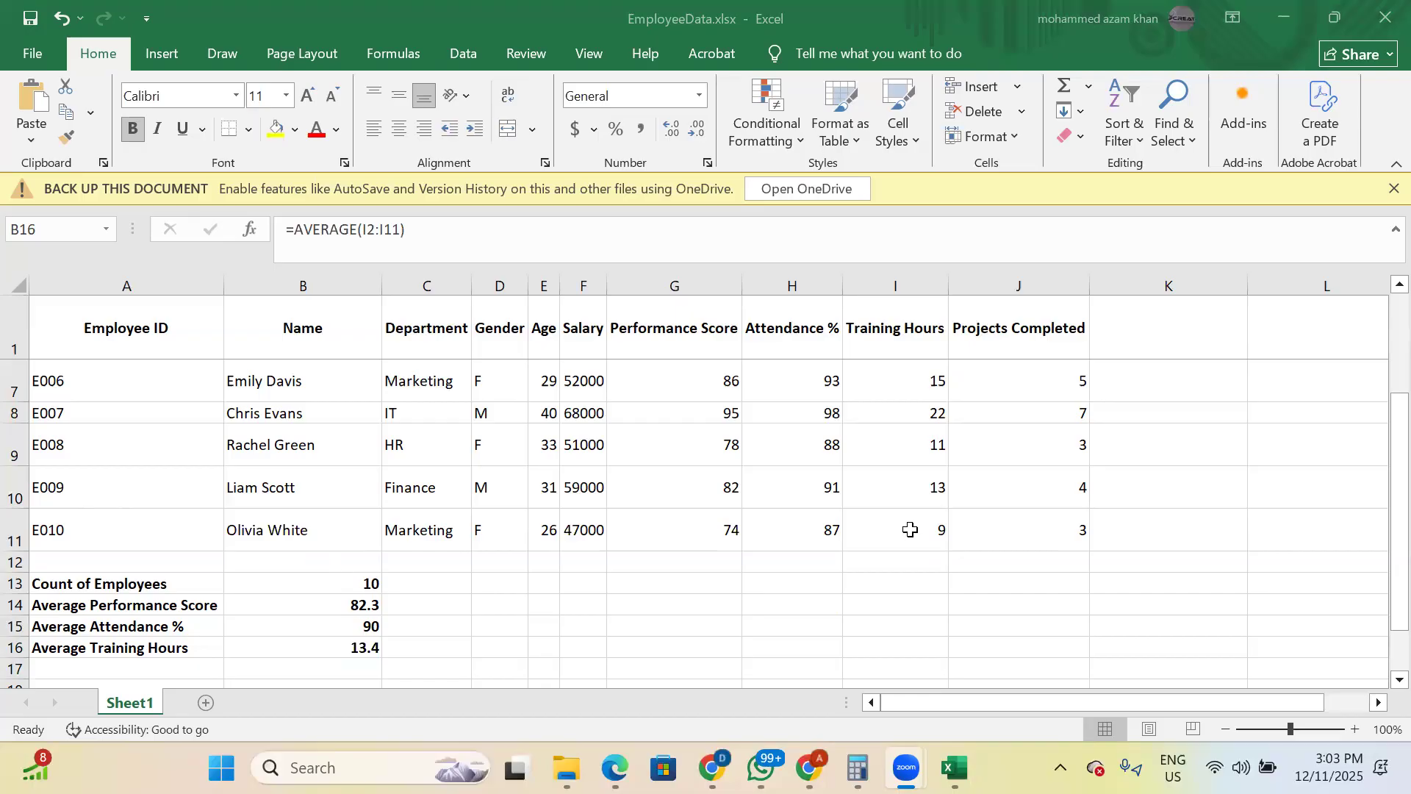
pyautogui.click(910, 529)
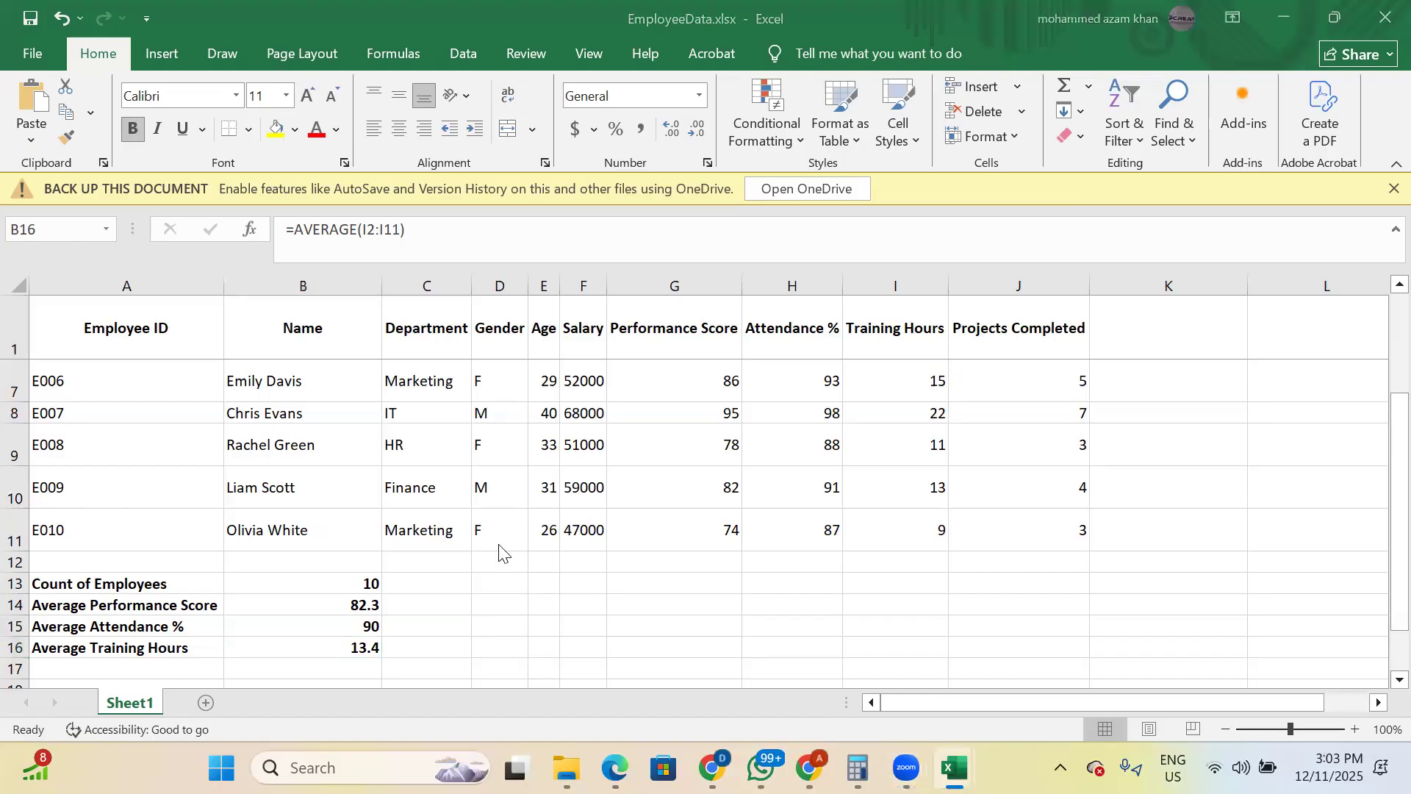
pyautogui.hotkey('alt', 'Tab')
pyautogui.hotkey('alt', 'Tab')
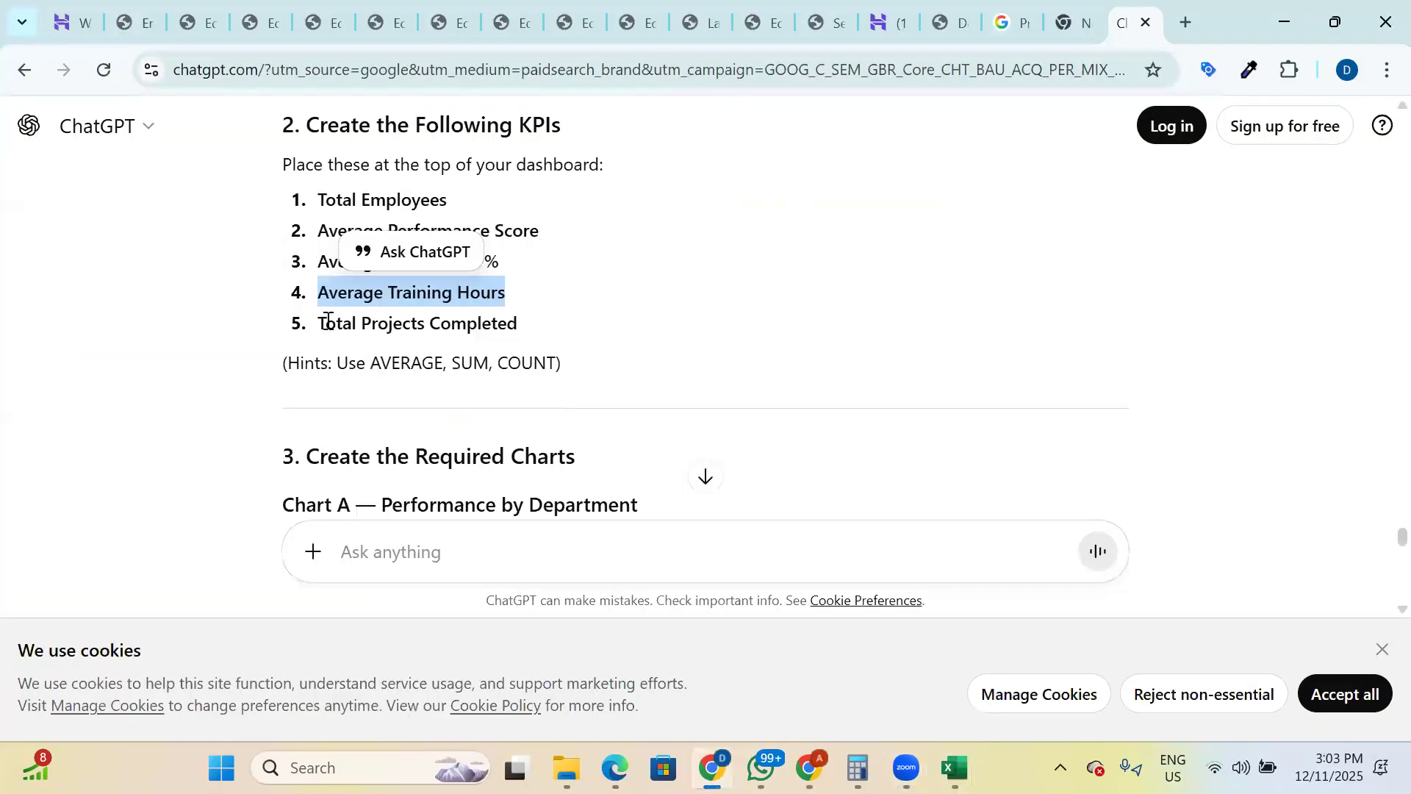
pyautogui.moveTo(325, 322); pyautogui.dragTo(518, 324)
pyautogui.moveTo(319, 322); pyautogui.dragTo(517, 318)
pyautogui.hotkey('ctrl', 'c')
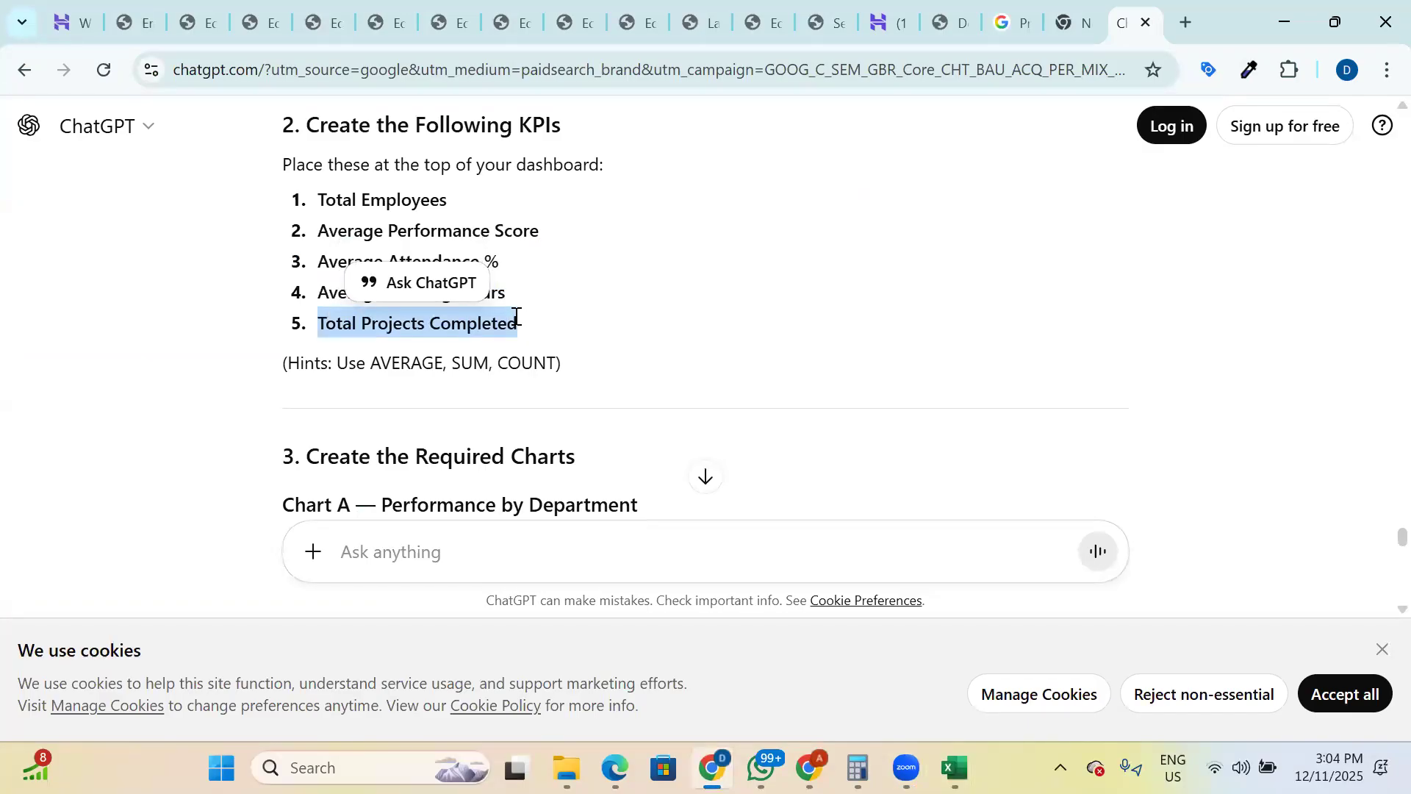
pyautogui.hotkey('alt', 'Tab')
pyautogui.click(145, 666)
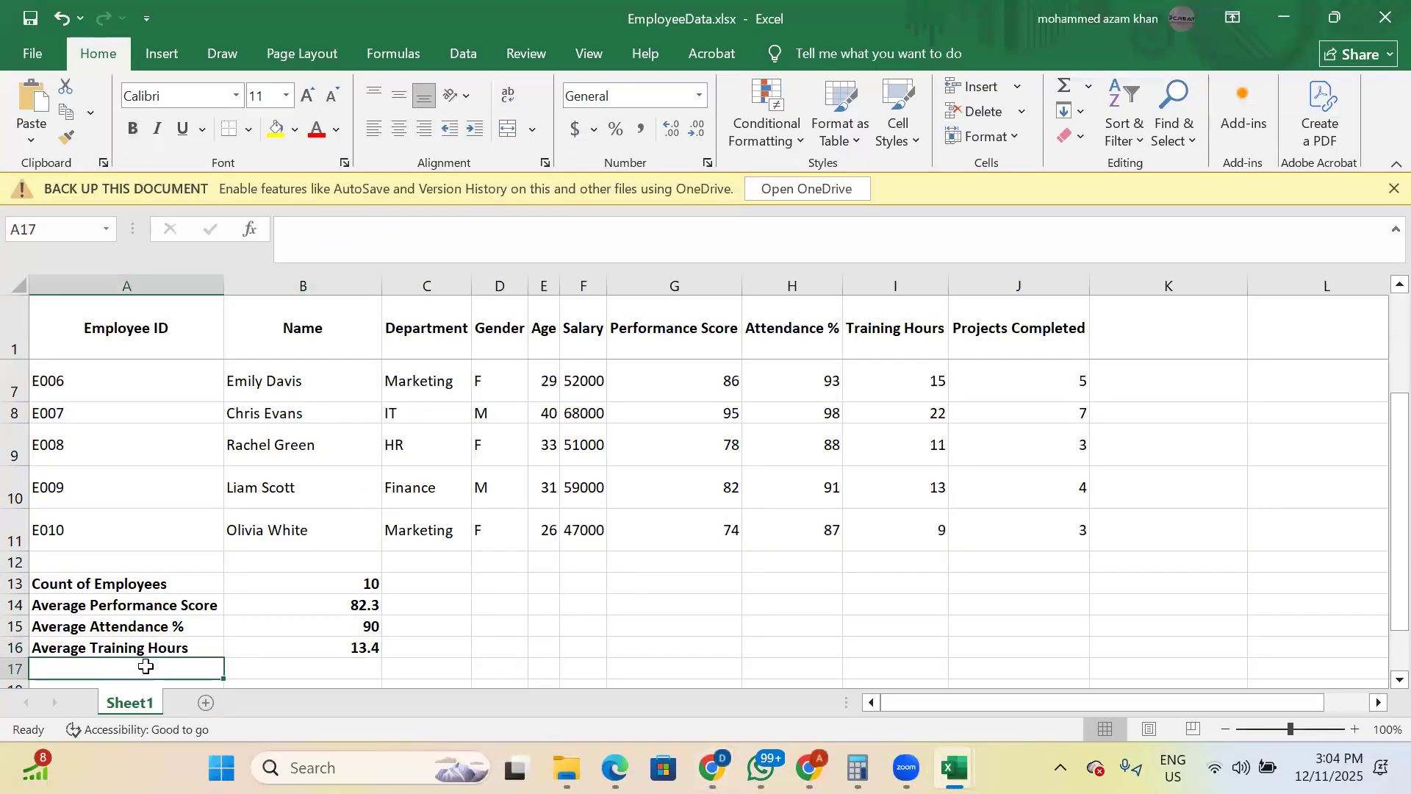
pyautogui.hotkey('ctrl', 'v')
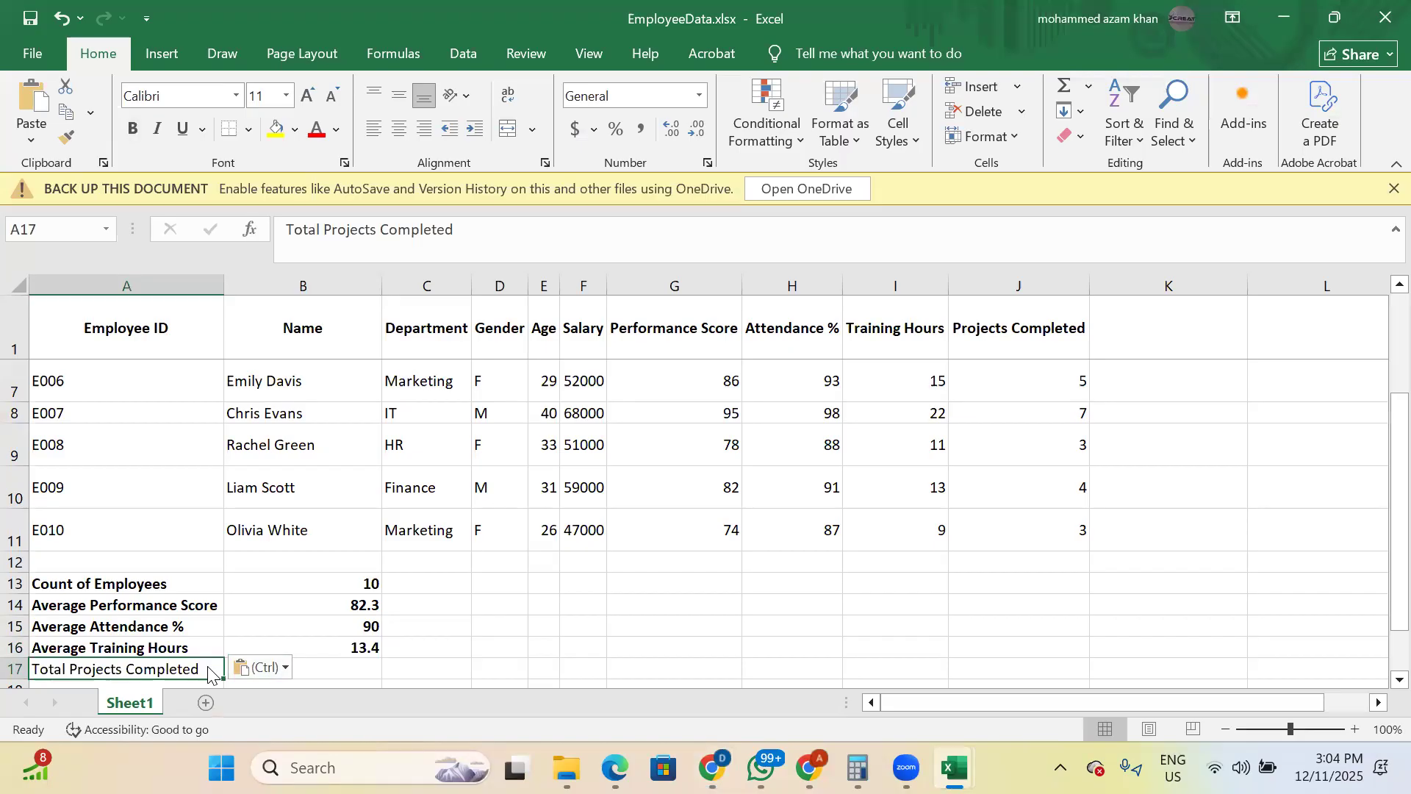
pyautogui.press('ctrl')
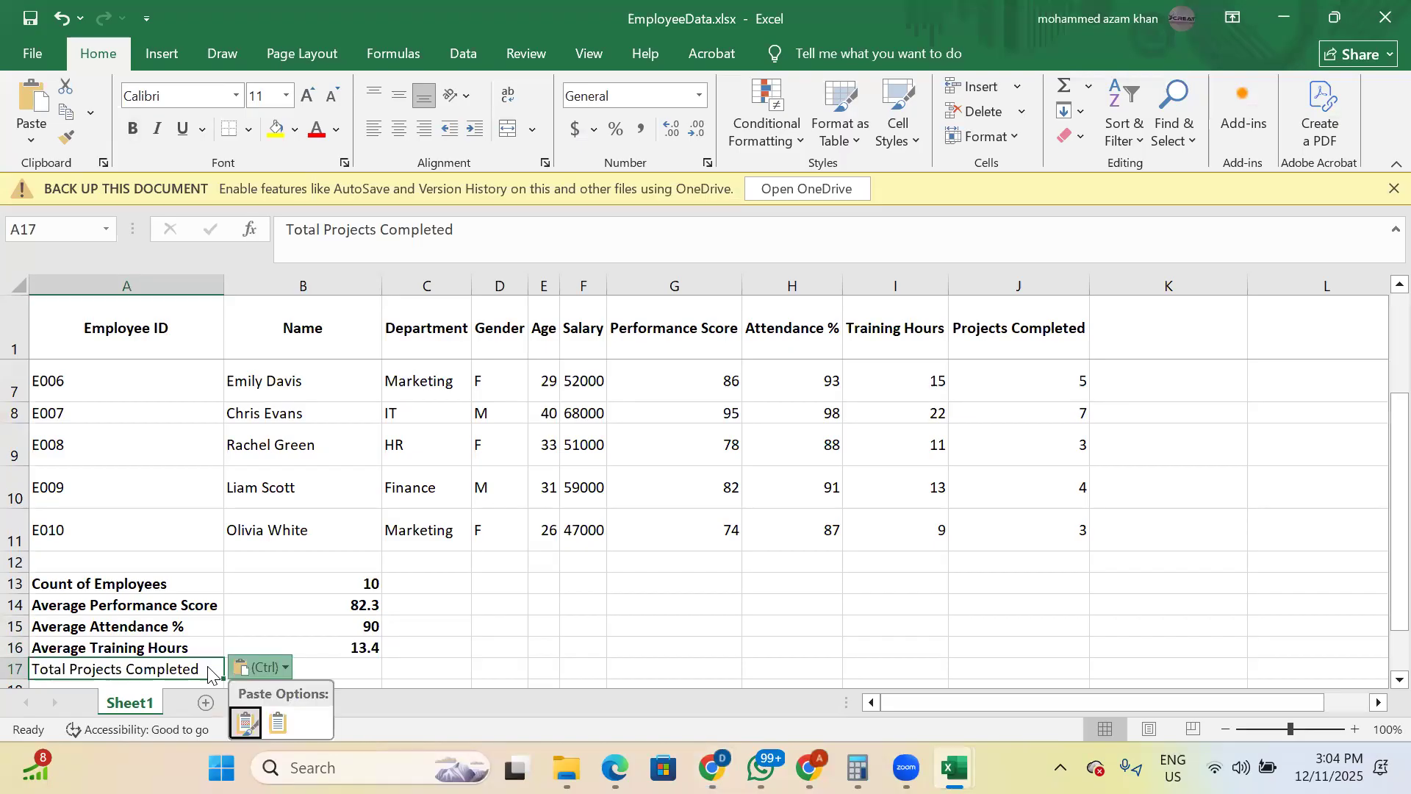
pyautogui.press('Escape')
pyautogui.hotkey('ctrl', 'b')
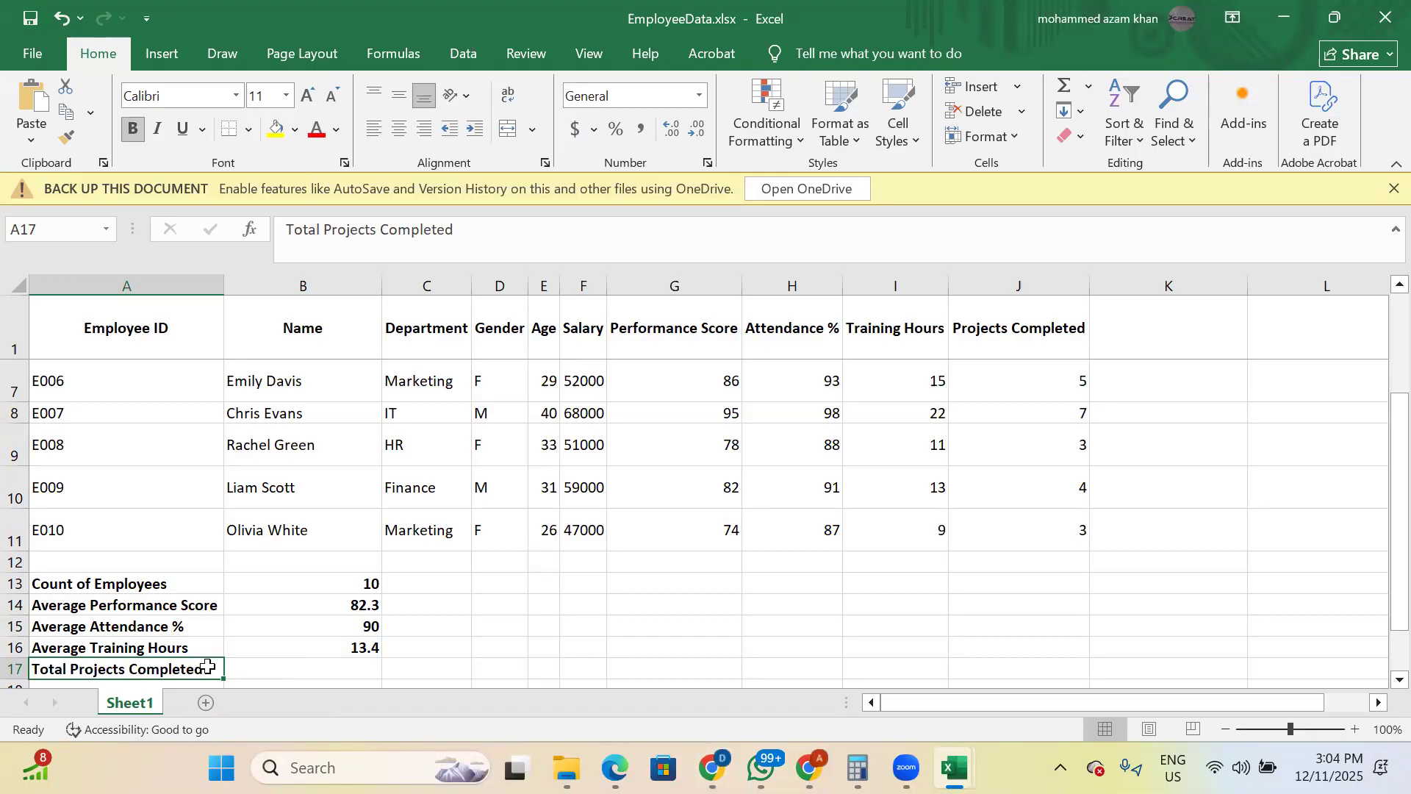
# - Calculate the total projects completed in cell B17 with a SUM formula over J2:J11
pyautogui.press('Tab')
pyautogui.write('=')
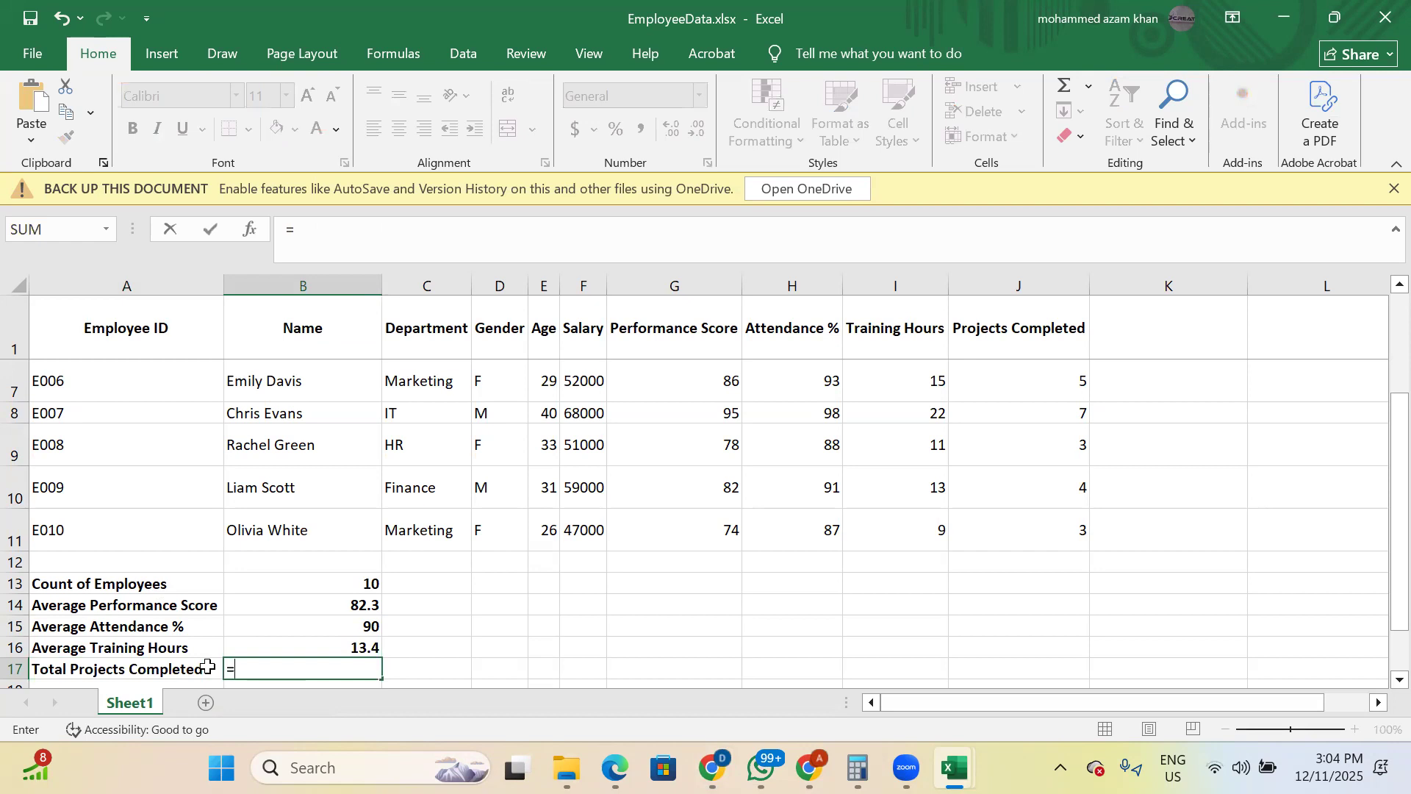
pyautogui.write('sum')
pyautogui.press('Tab')
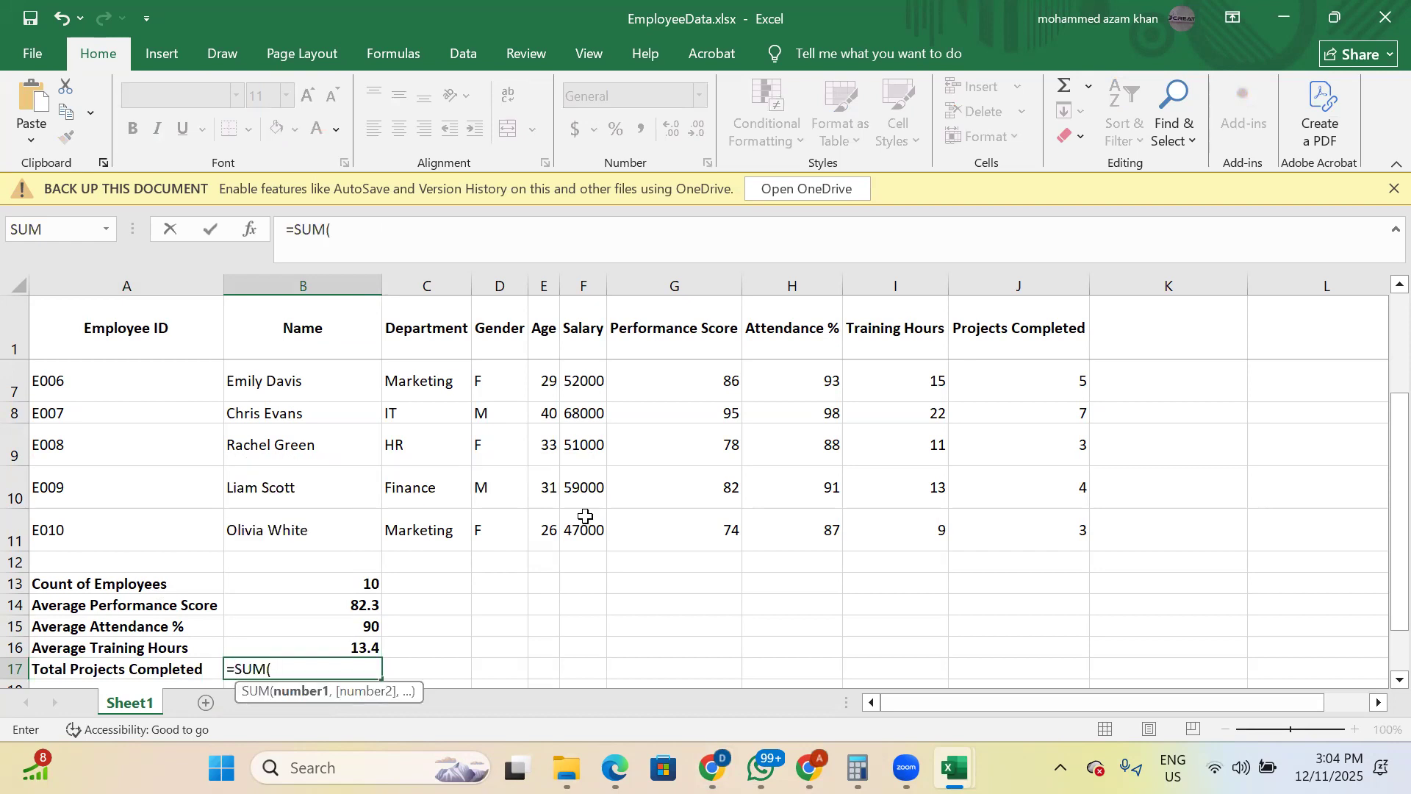
pyautogui.click(1012, 521)
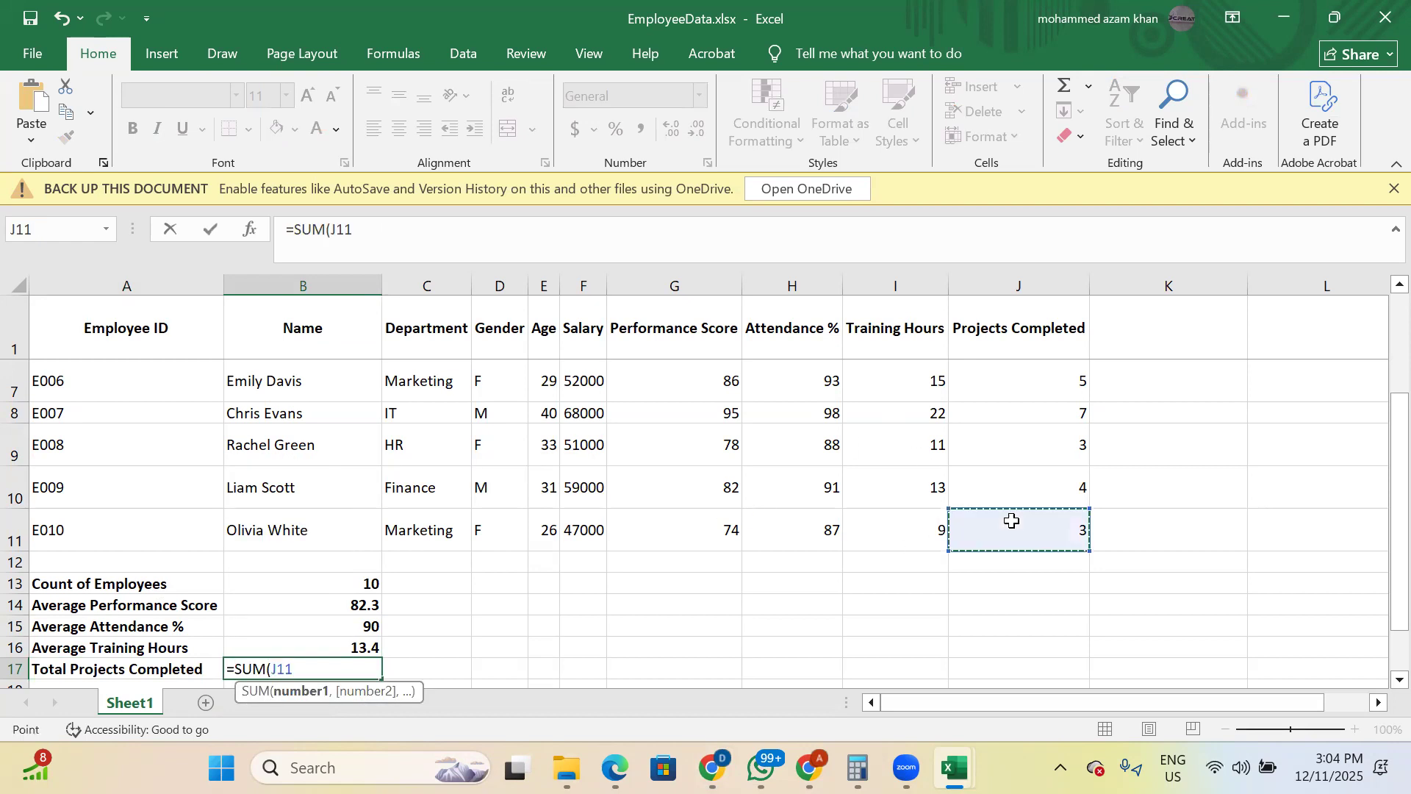
pyautogui.hotkey('ctrl', 'shift', 'Up')
pyautogui.hotkey('shift', 'Down')
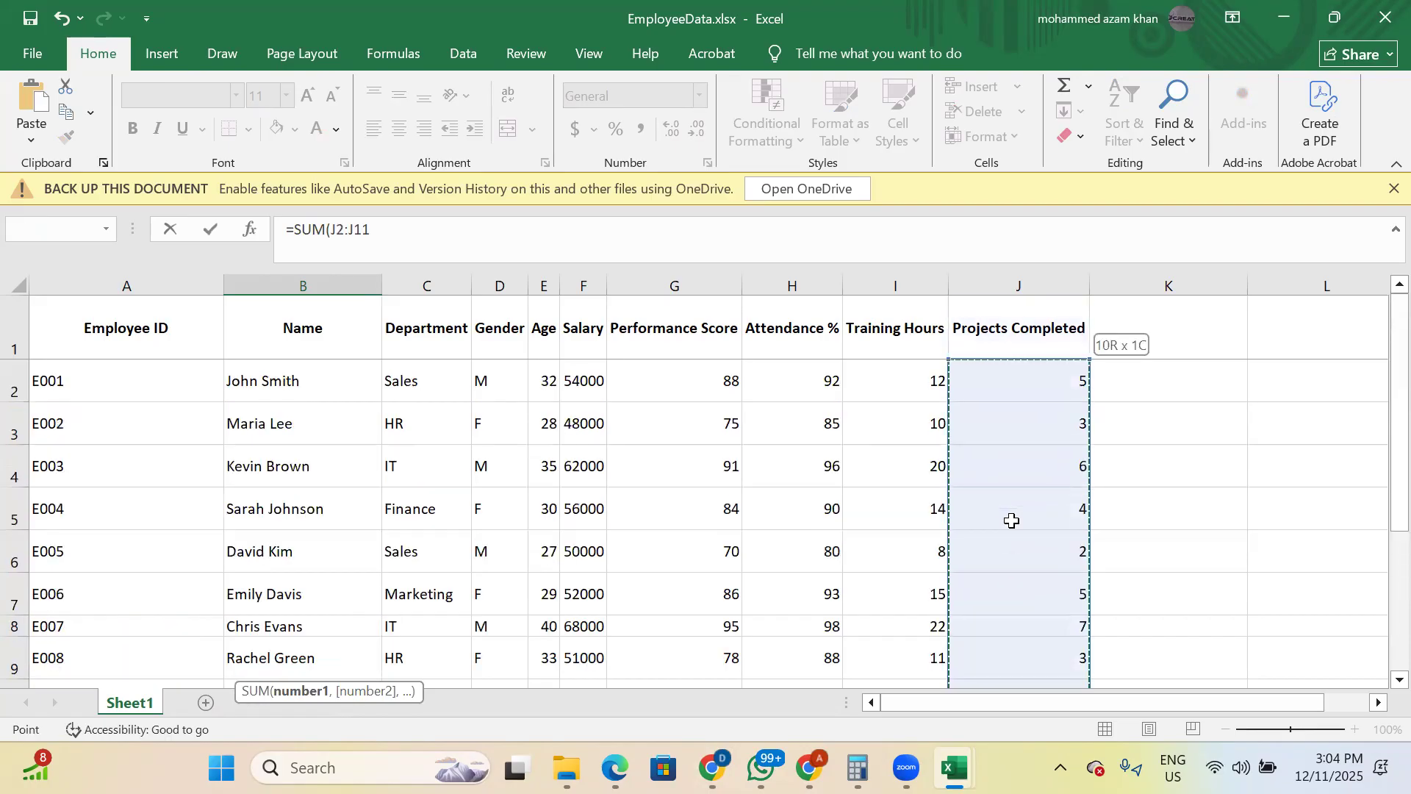
pyautogui.press('Return')
# - Make the total projects result in cell B17 bold
pyautogui.press('Up')
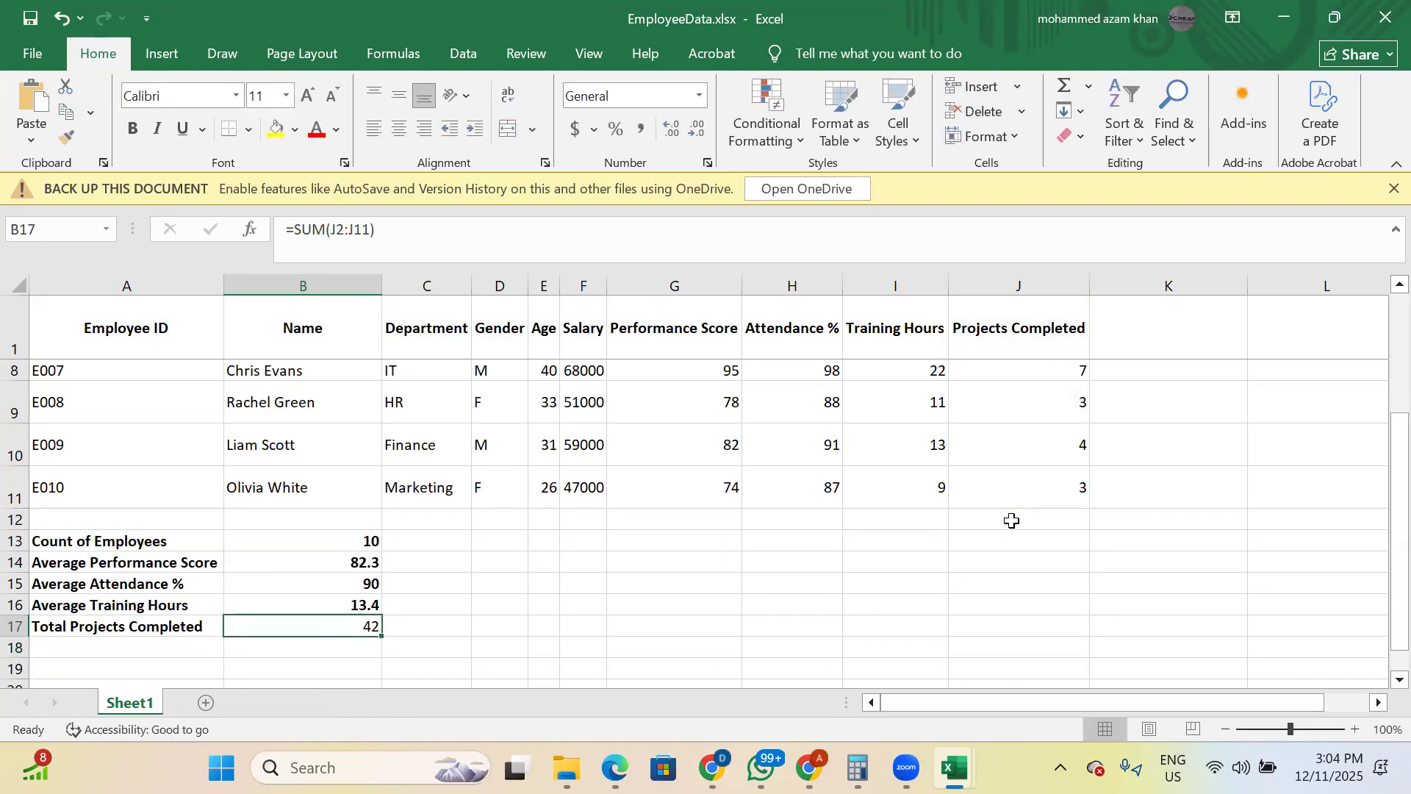
pyautogui.click(1012, 520)
pyautogui.hotkey('ctrl', 'b')
pyautogui.click(302, 626)
pyautogui.hotkey('ctrl', 'b')
# - Read the required charts section of the ChatGPT assignment in the browser and compare it with the KPI rows in the Excel workbook
pyautogui.hotkey('alt', 'Tab')
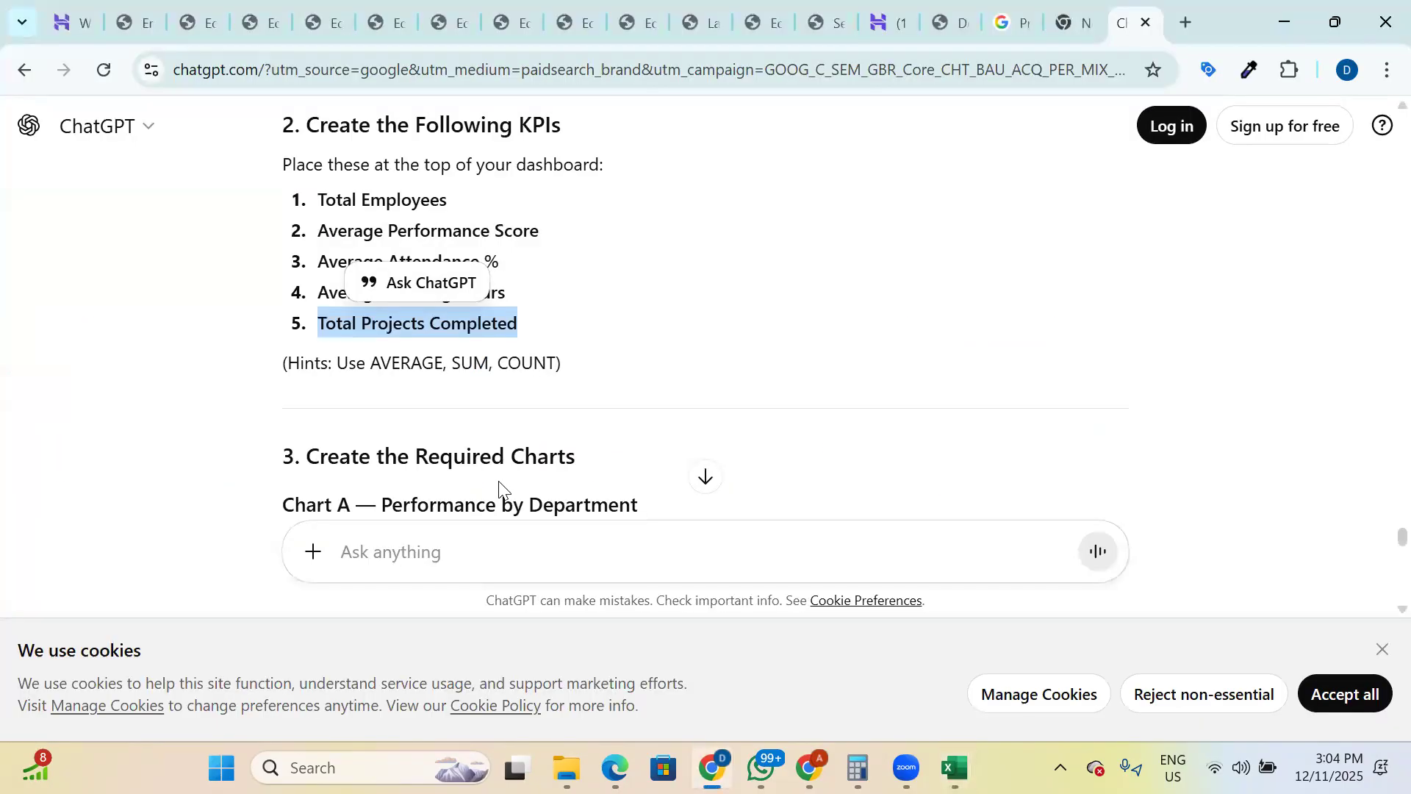
pyautogui.scroll(-1, 536, 438)
pyautogui.scroll(-1, 536, 438)
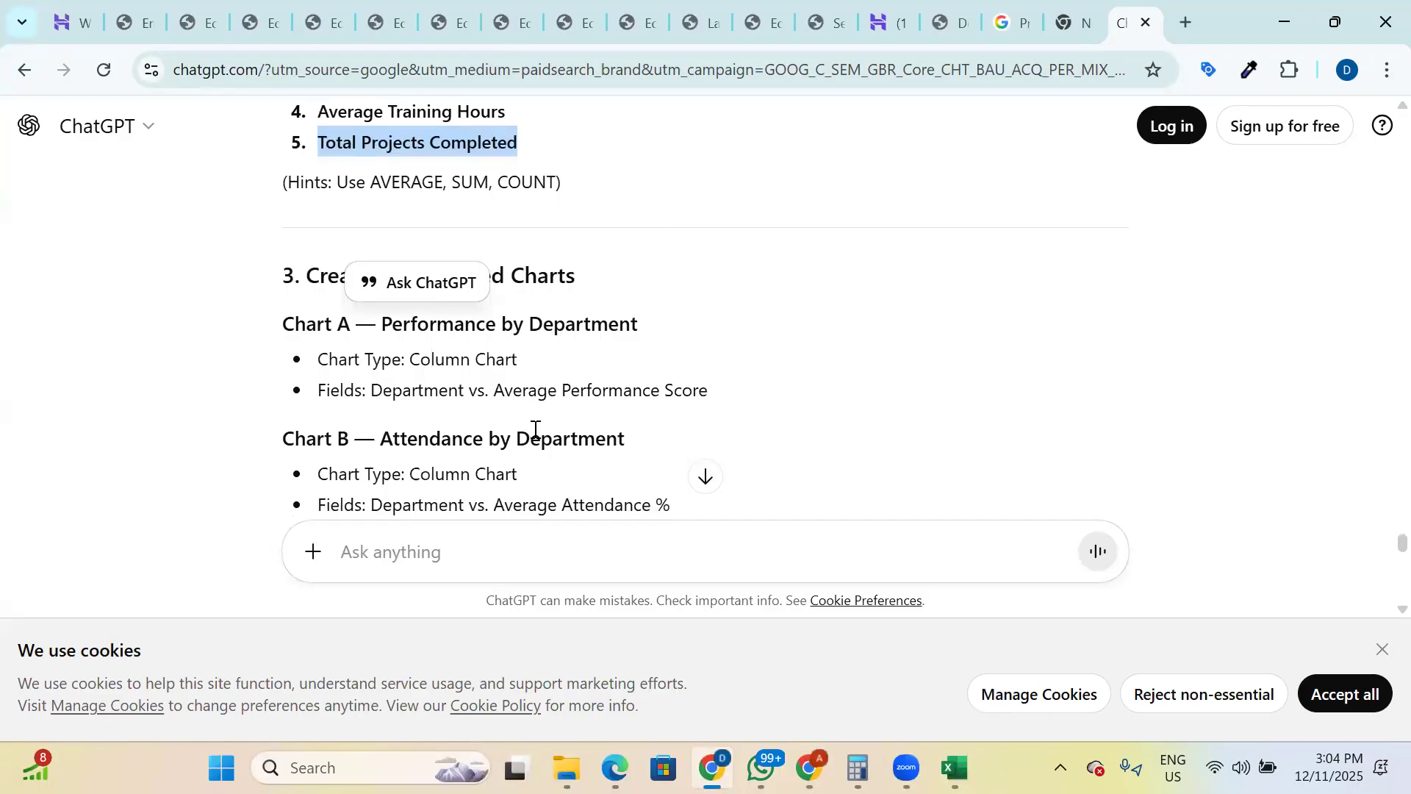
pyautogui.hotkey('alt', 'Tab')
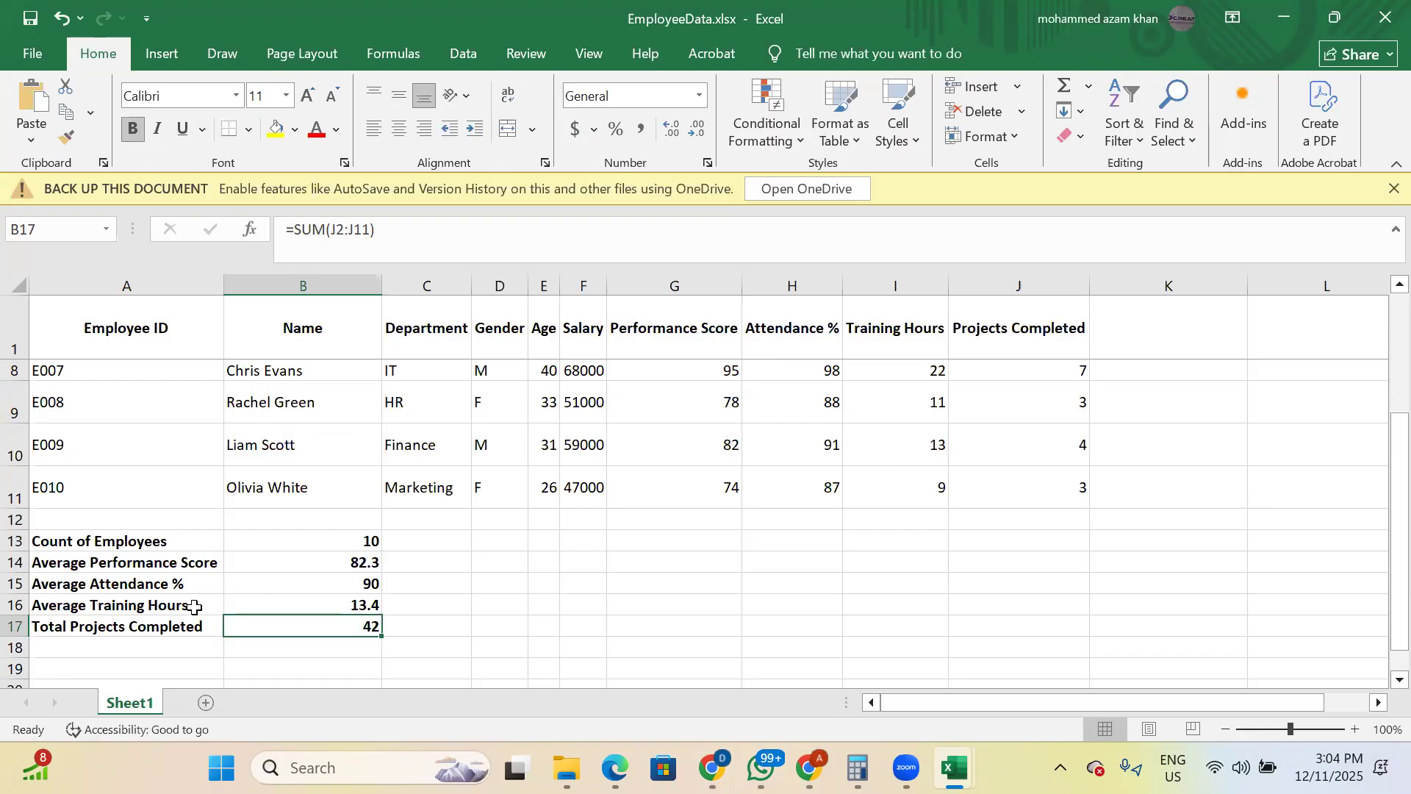
pyautogui.hotkey('alt', 'Tab')
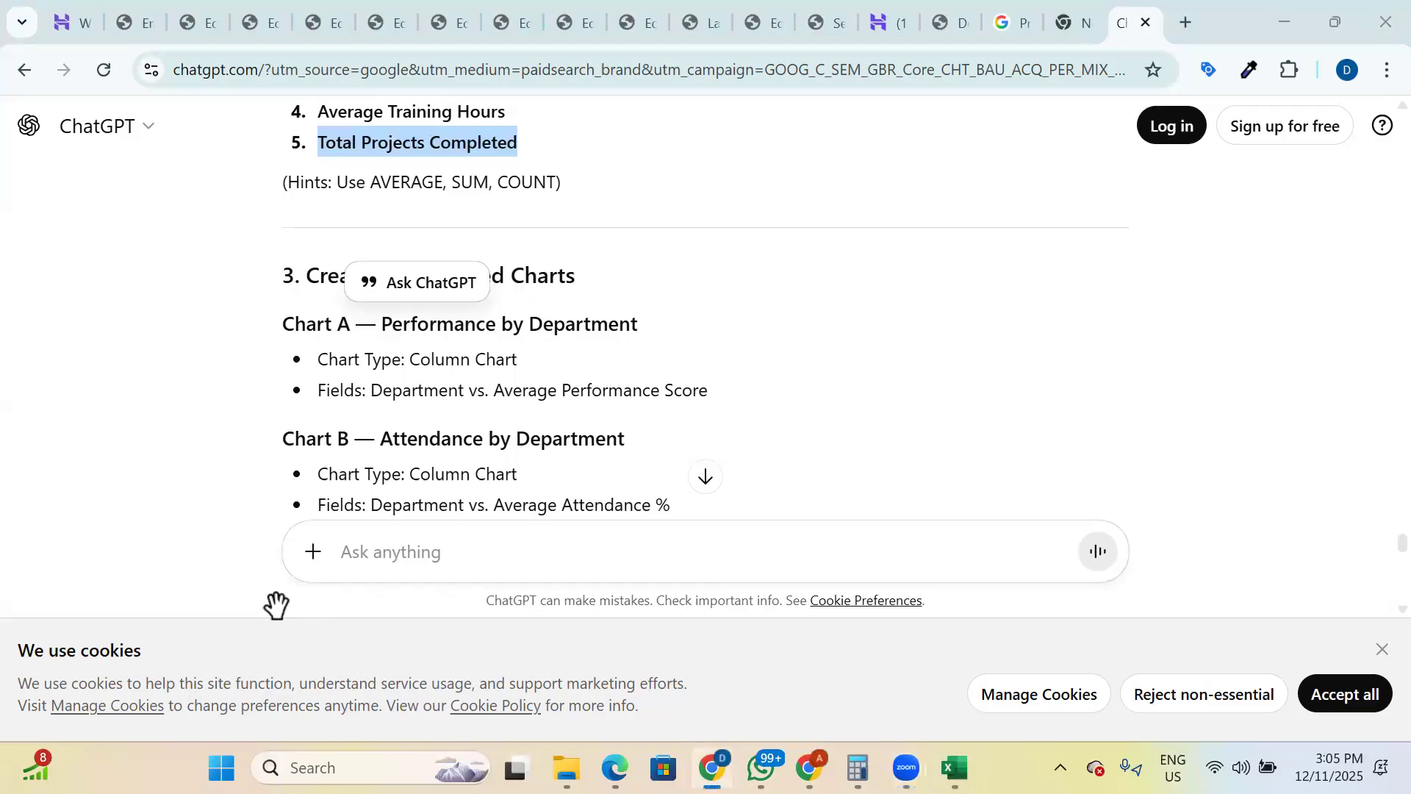
pyautogui.hotkey('alt', 'Tab')
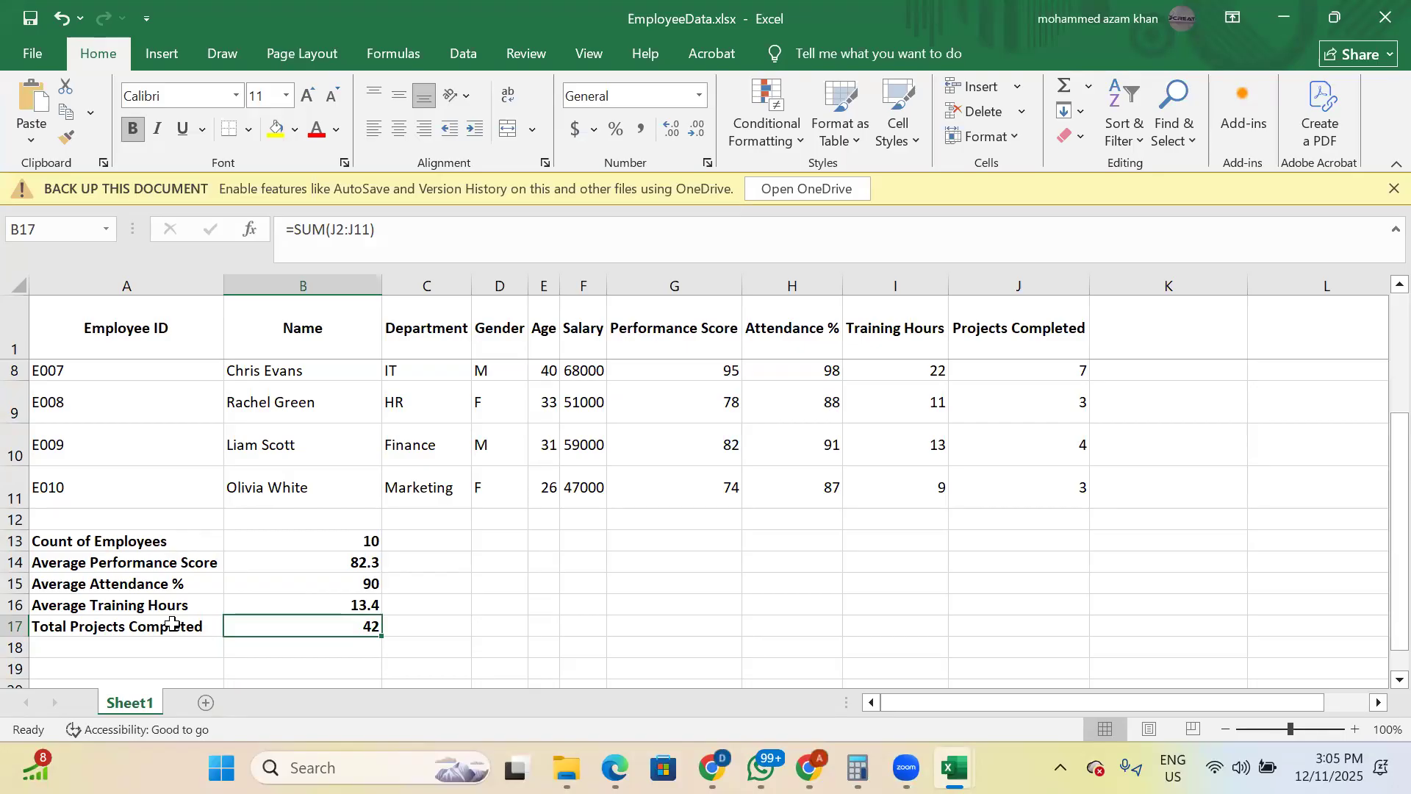
pyautogui.hotkey('alt', 'Tab')
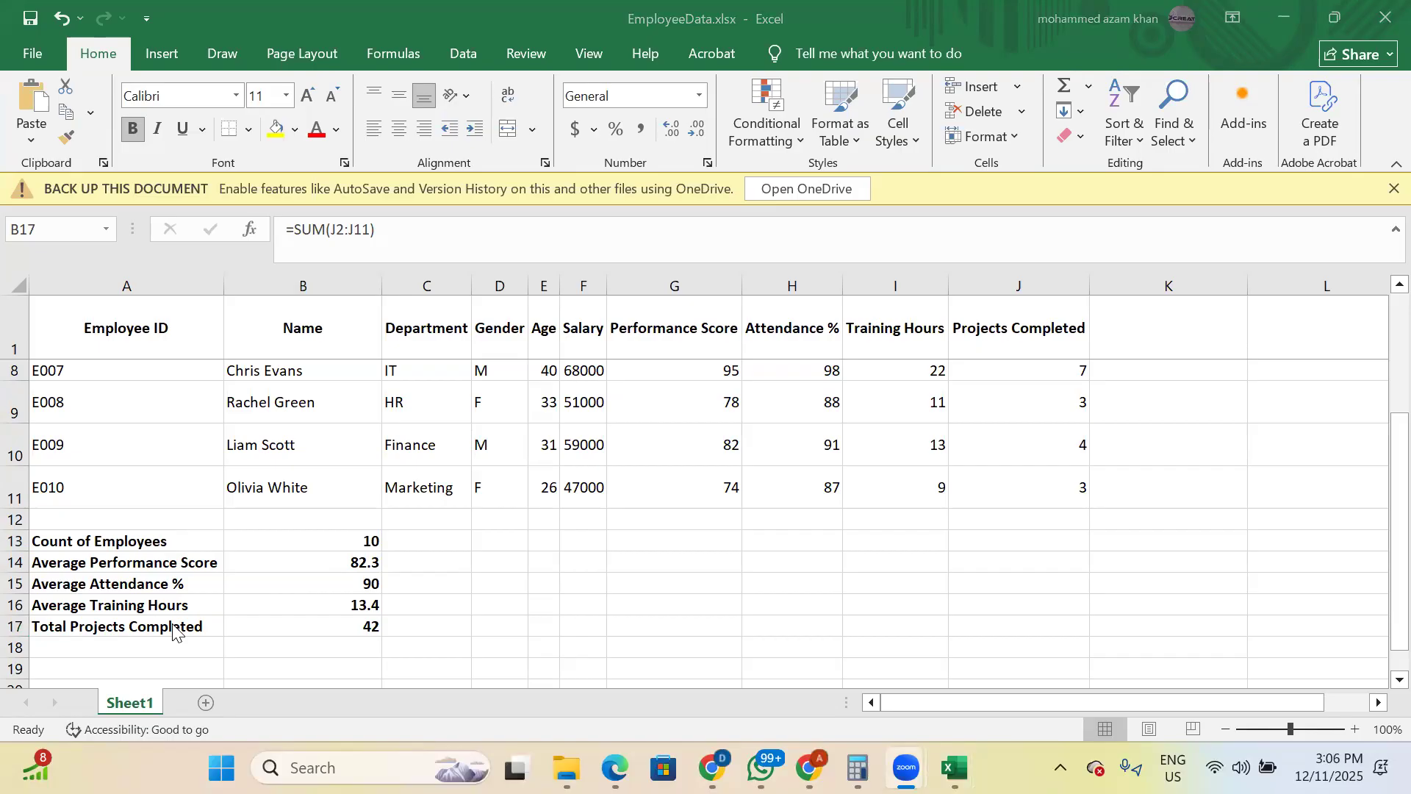
# - Check the required charts in the ChatGPT assignment in the browser and add a new worksheet to the Excel workbook
pyautogui.hotkey('alt', 'Tab')
pyautogui.hotkey('alt', 'Tab')
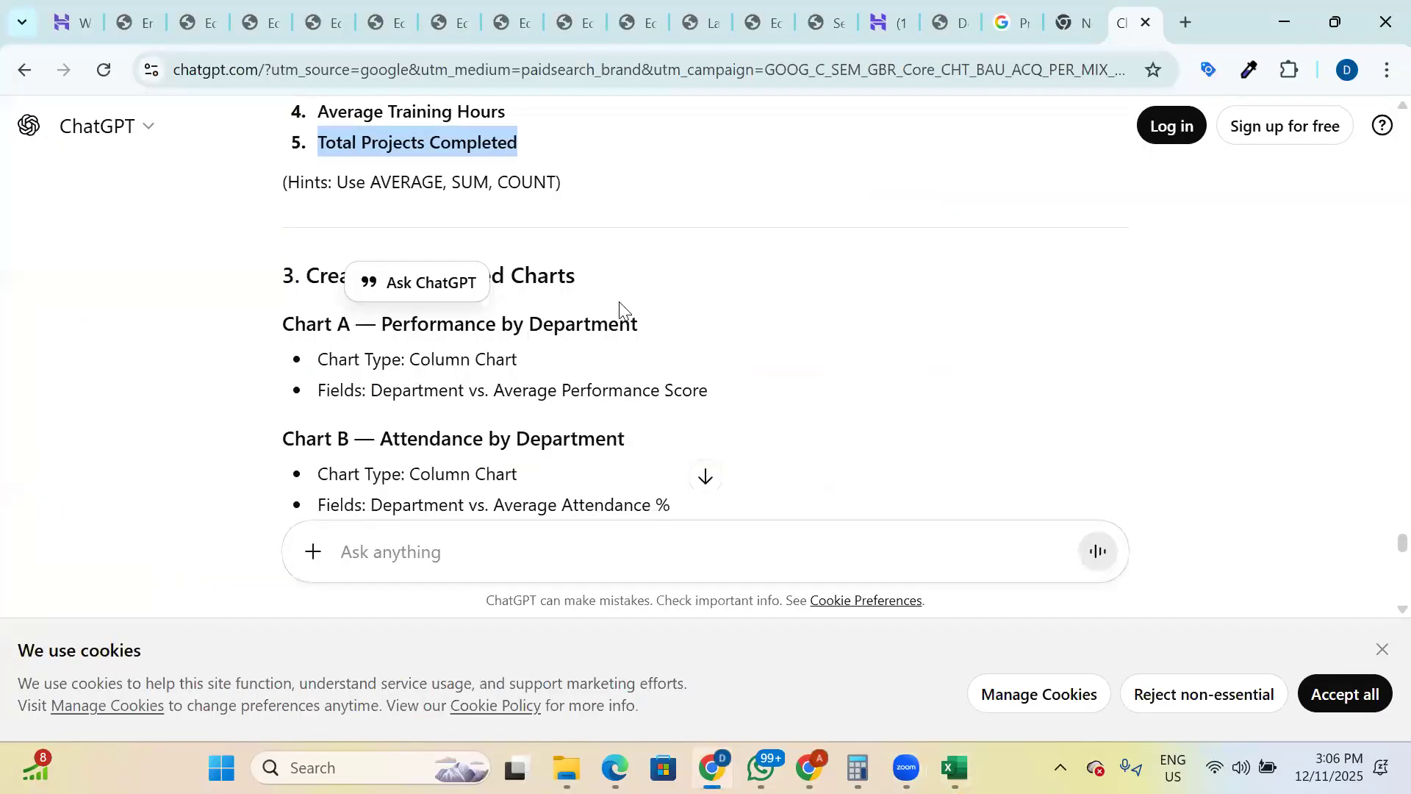
pyautogui.click(744, 351)
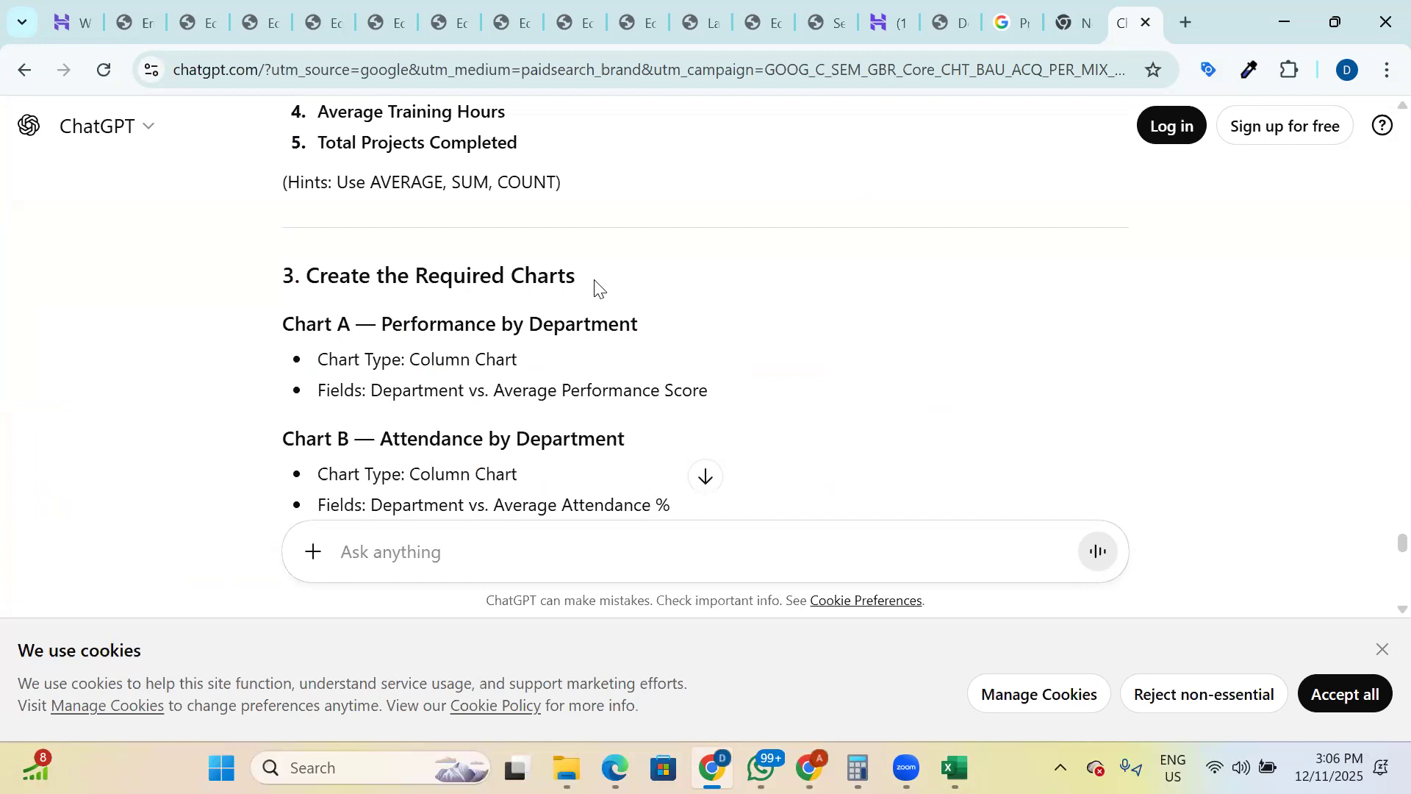
pyautogui.hotkey('alt', 'Tab')
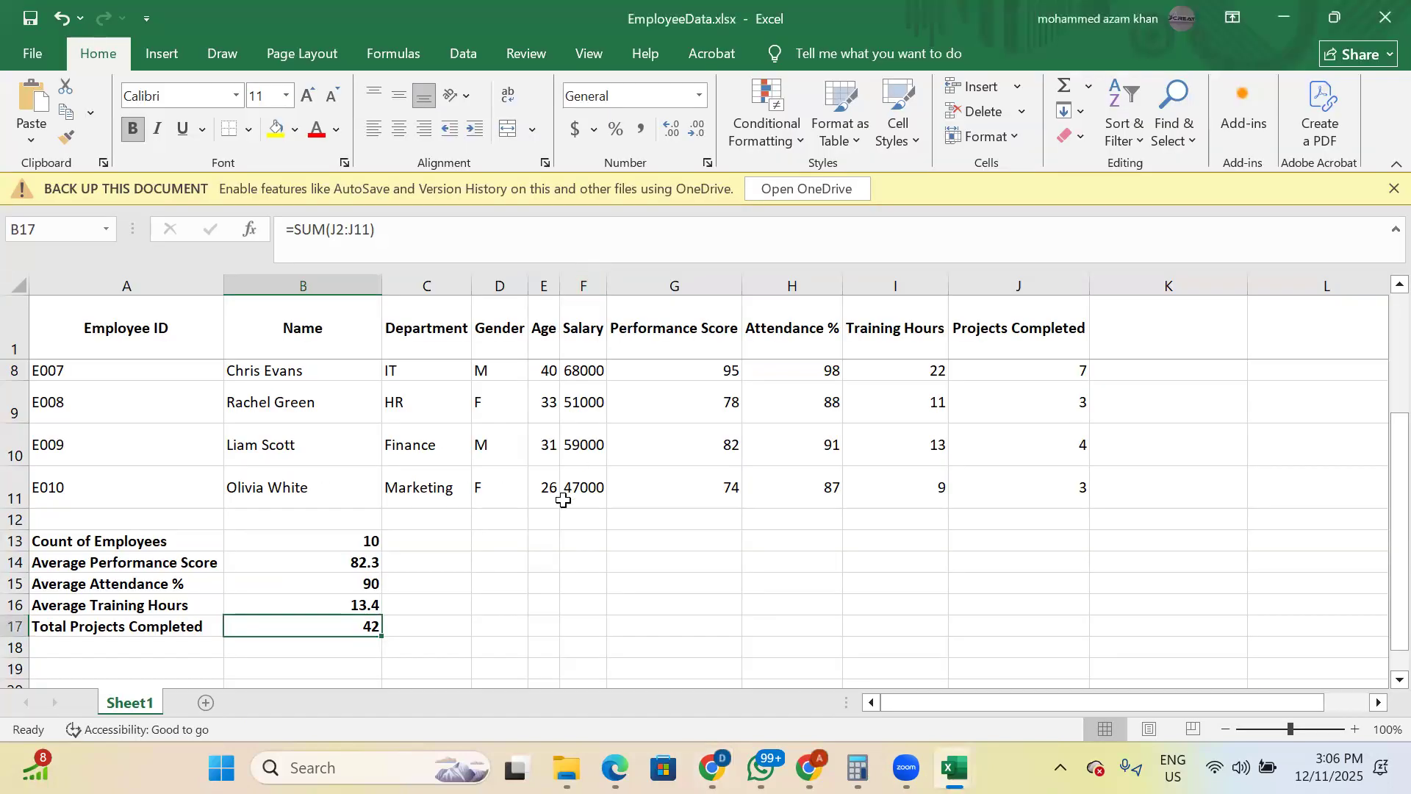
pyautogui.scroll(1, 588, 432)
pyautogui.scroll(1, 588, 432)
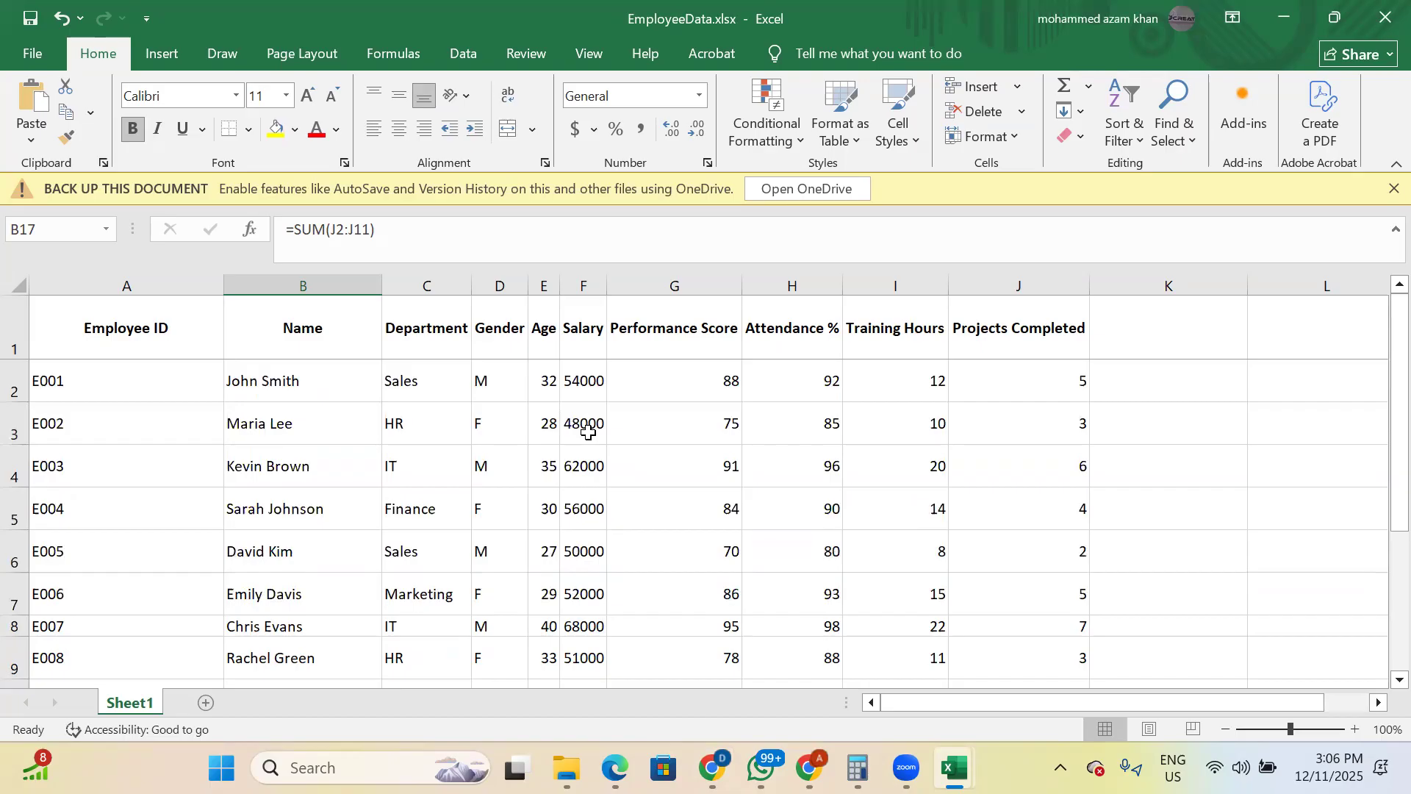
pyautogui.scroll(-3, 589, 432)
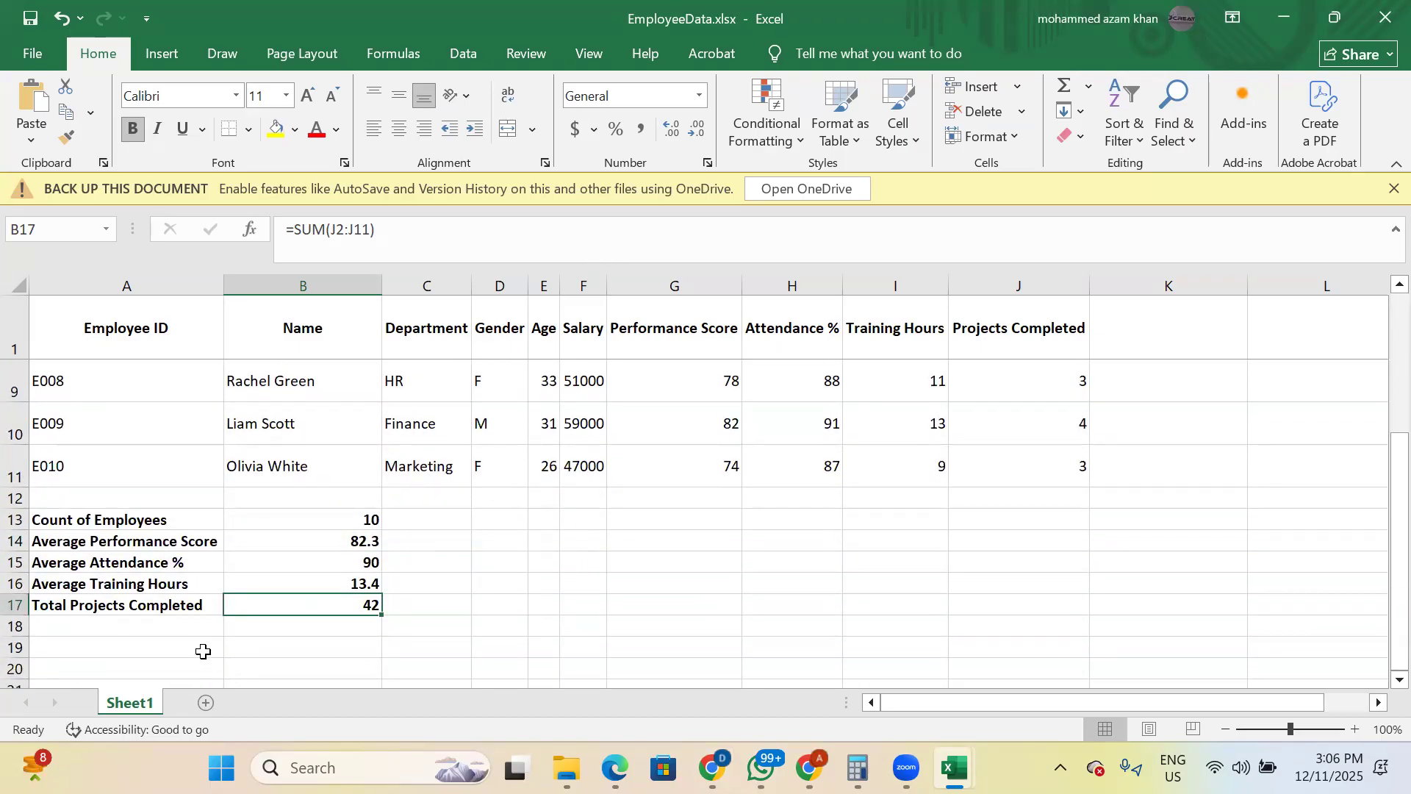
pyautogui.click(205, 704)
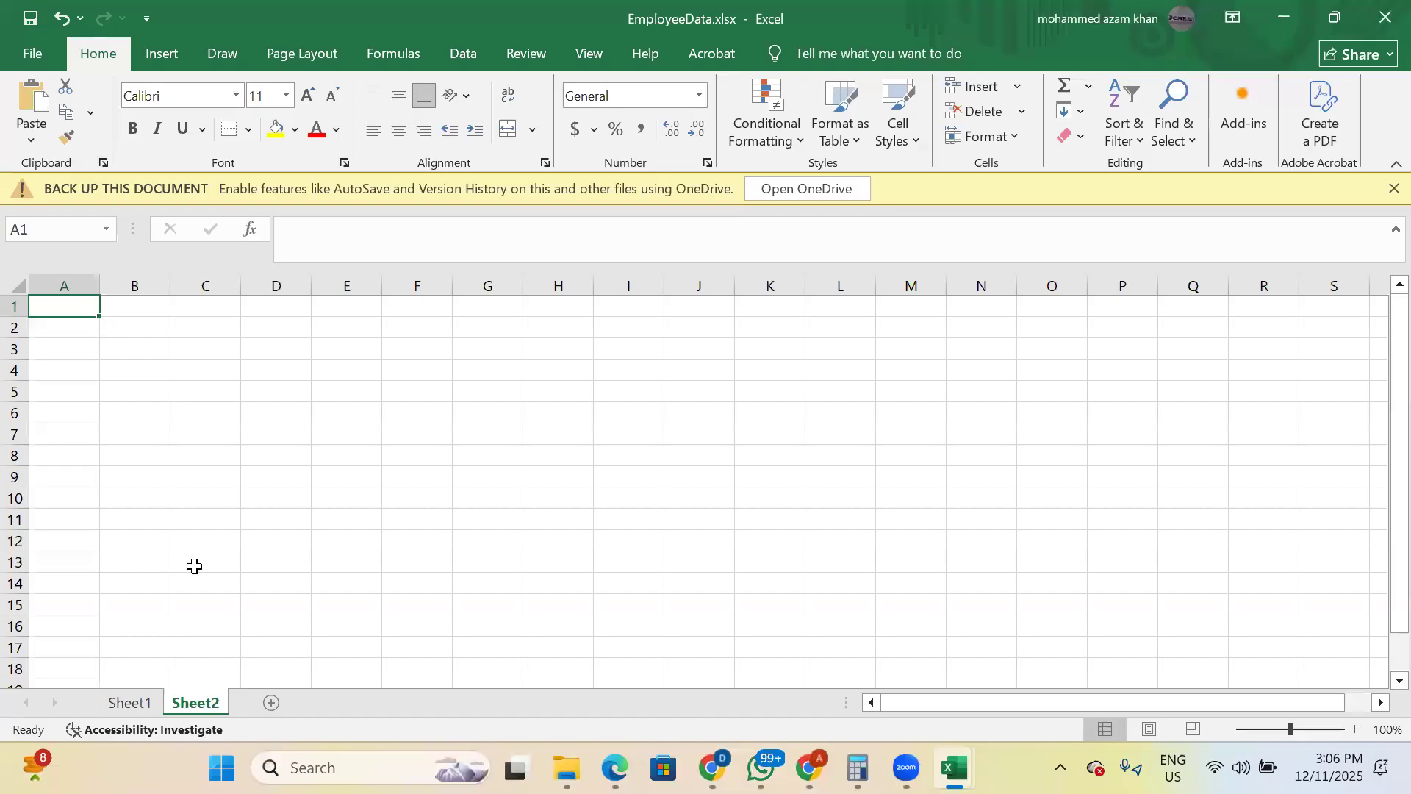
# - Insert an empty 3-D pie chart on Sheet2 and move it so its left edge lies in column B
pyautogui.hotkey('alt', 'Tab')
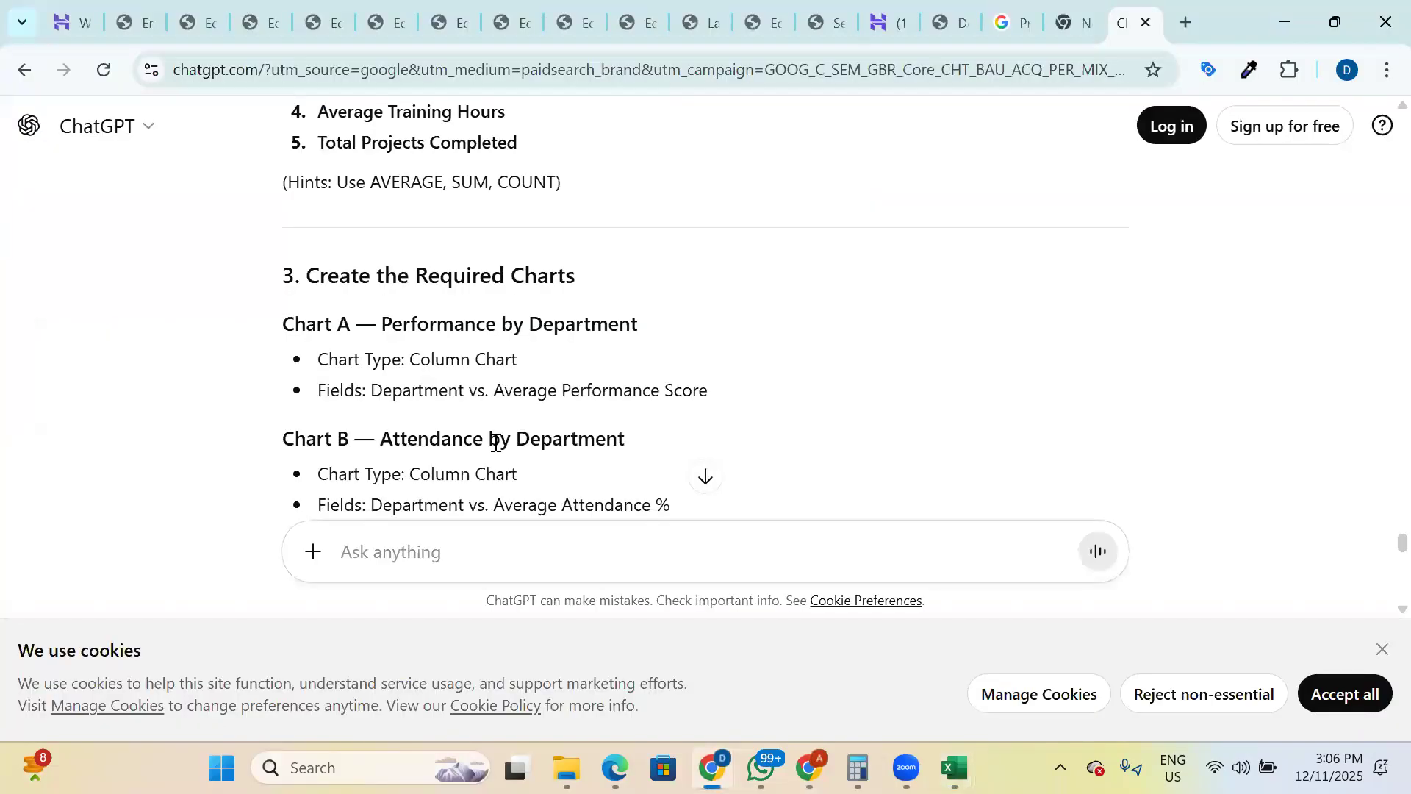
pyautogui.hotkey('alt', 'Tab')
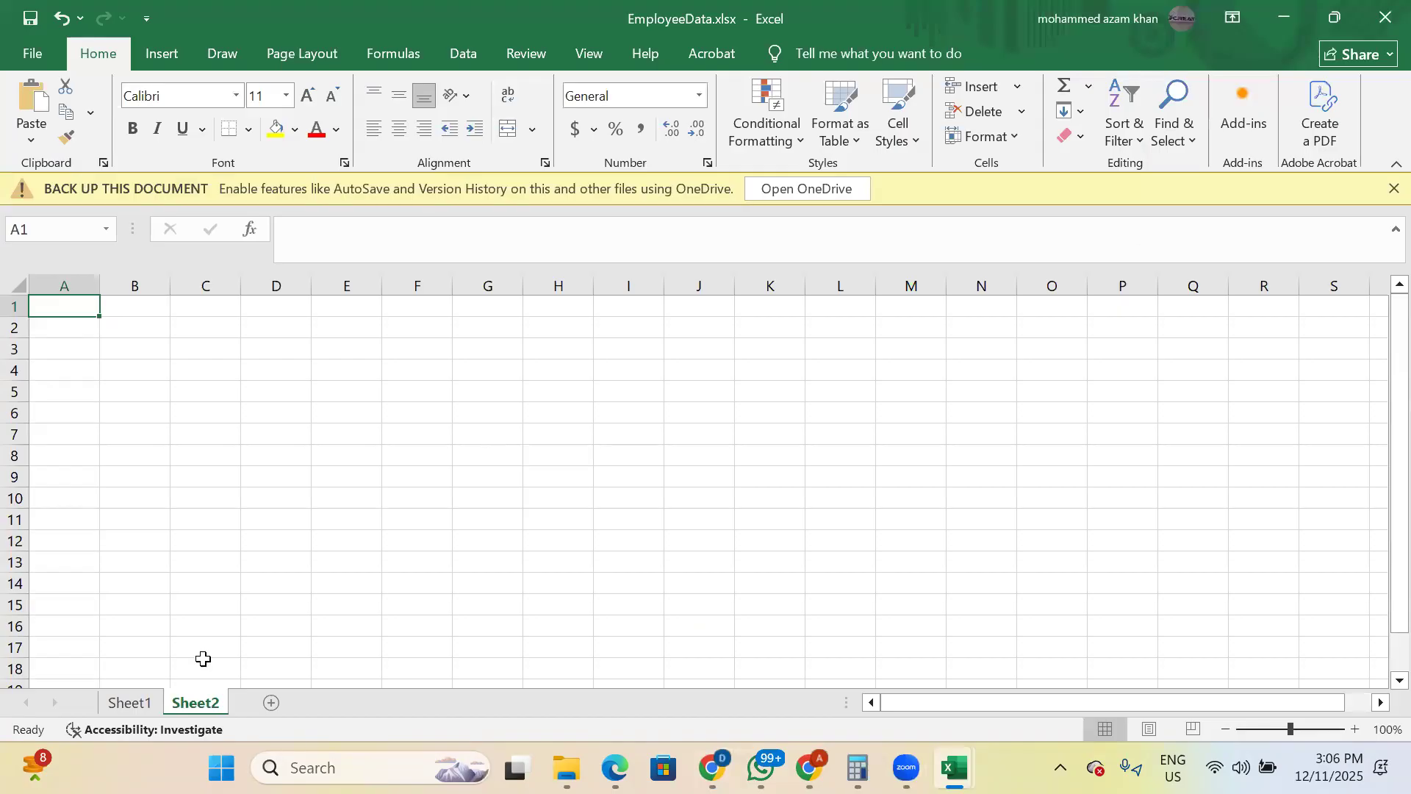
pyautogui.click(129, 703)
pyautogui.scroll(3, 511, 412)
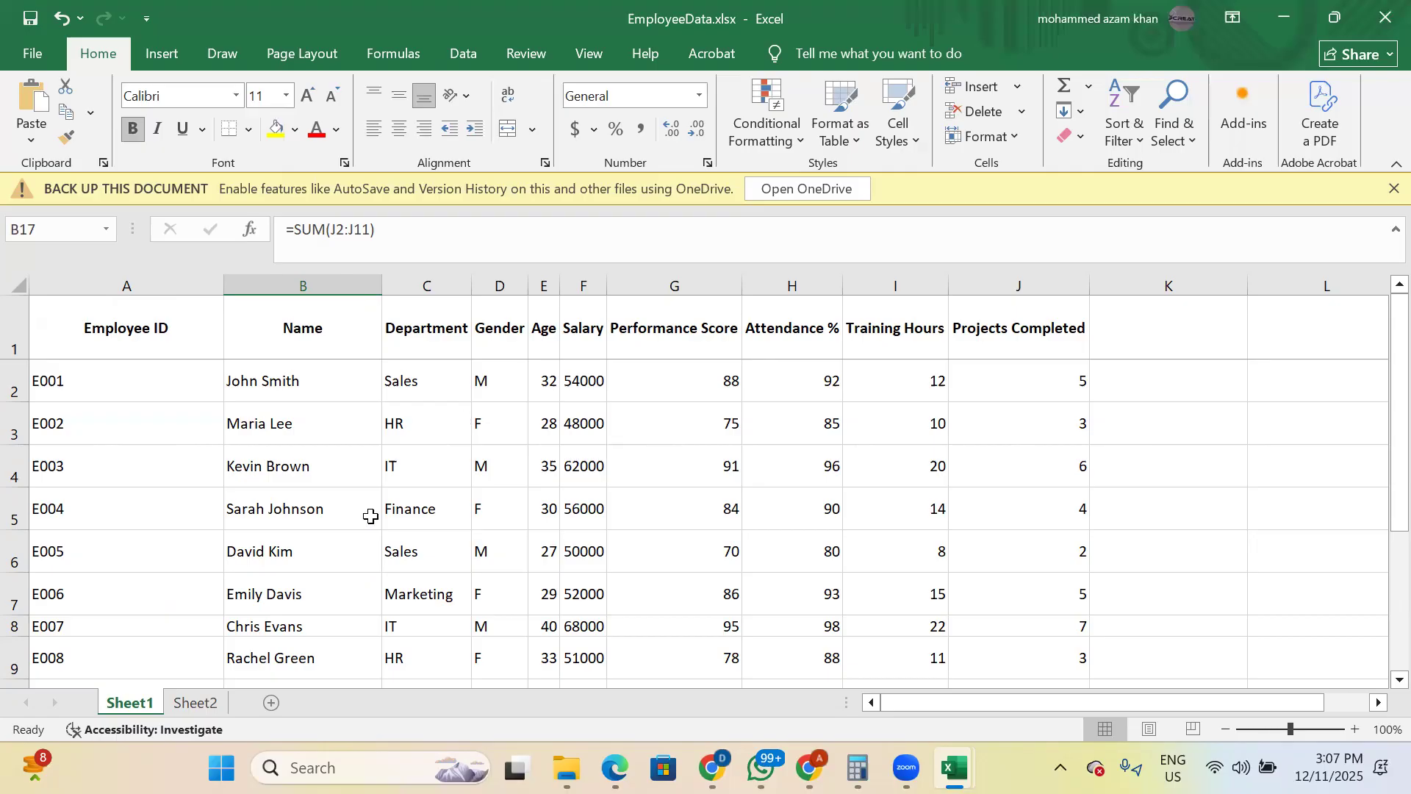
pyautogui.click(207, 705)
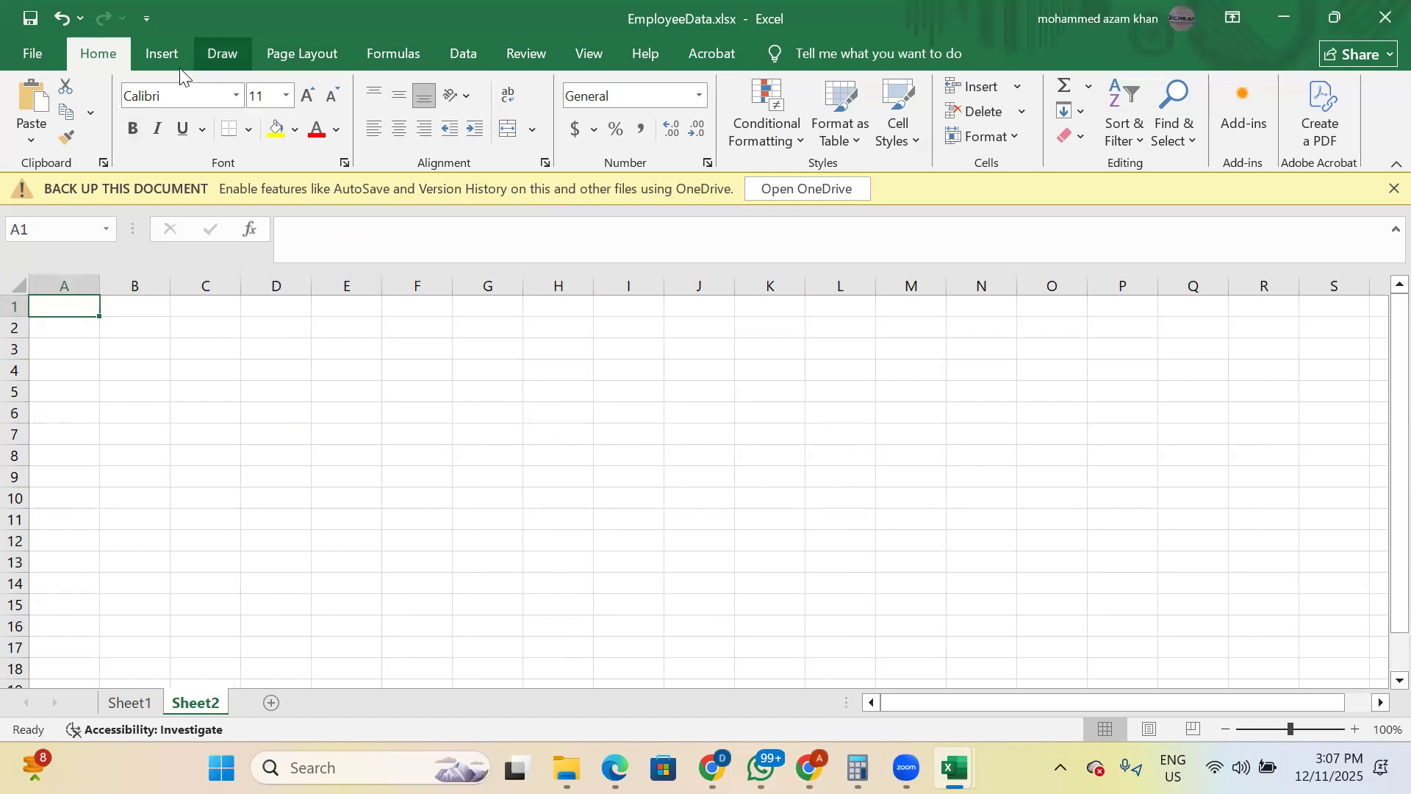
pyautogui.click(160, 54)
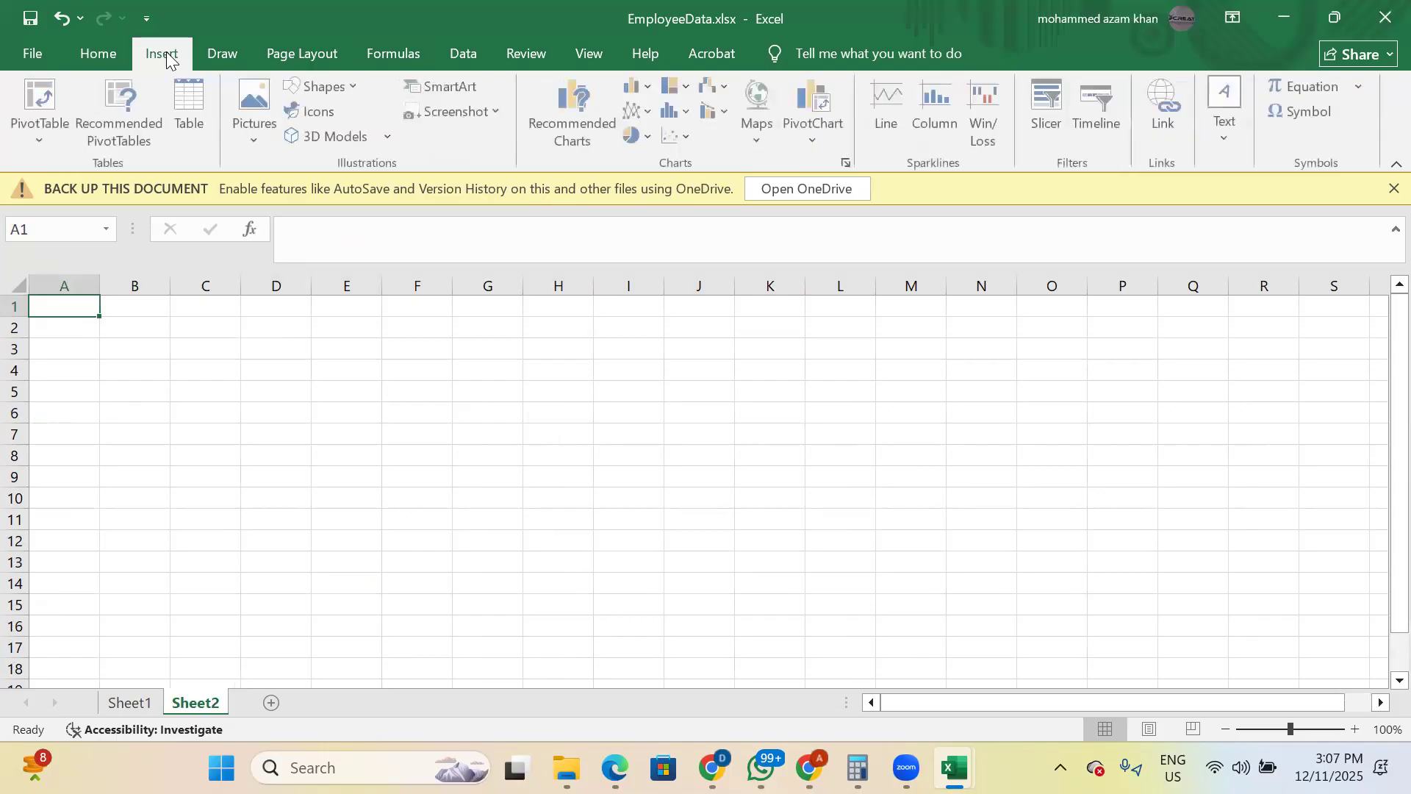
pyautogui.click(646, 138)
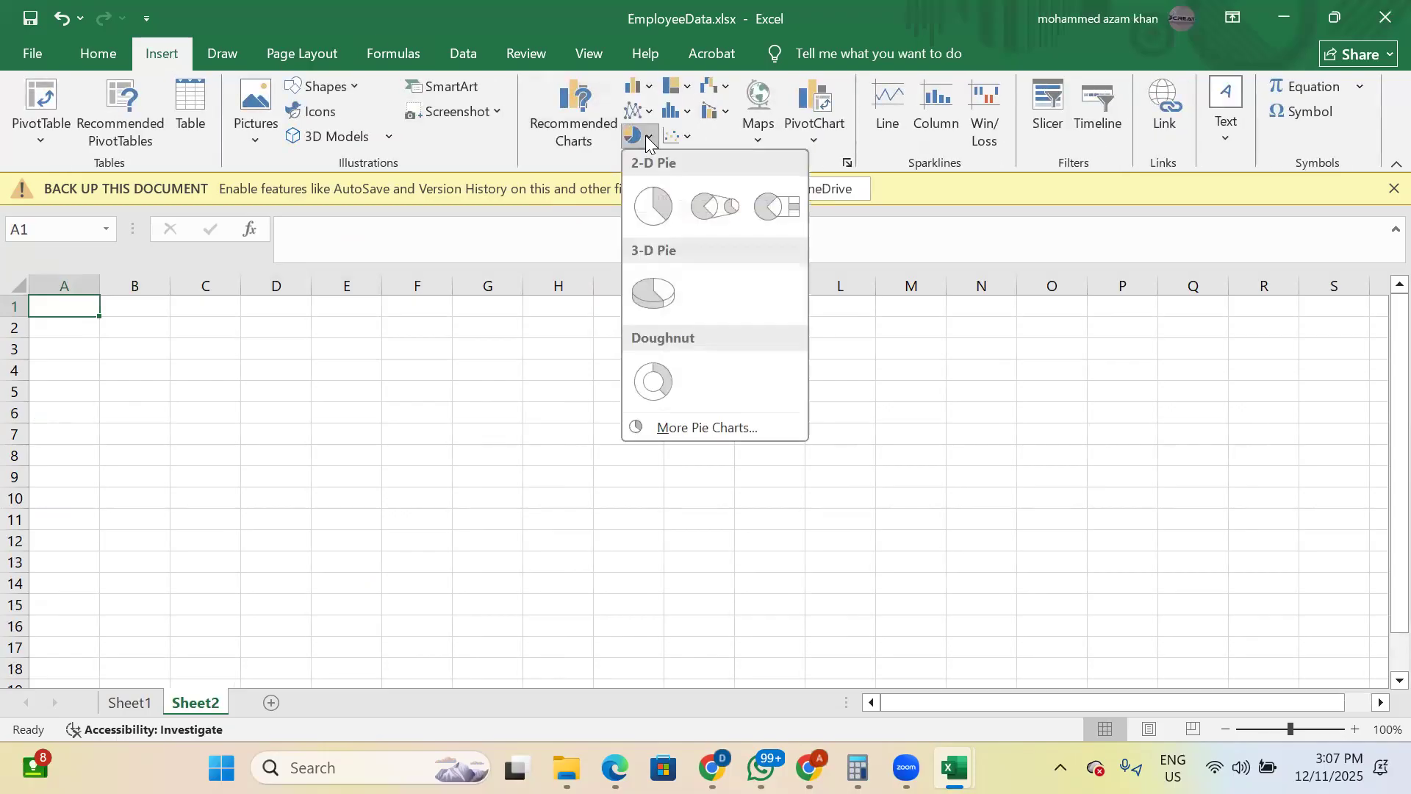
pyautogui.click(660, 319)
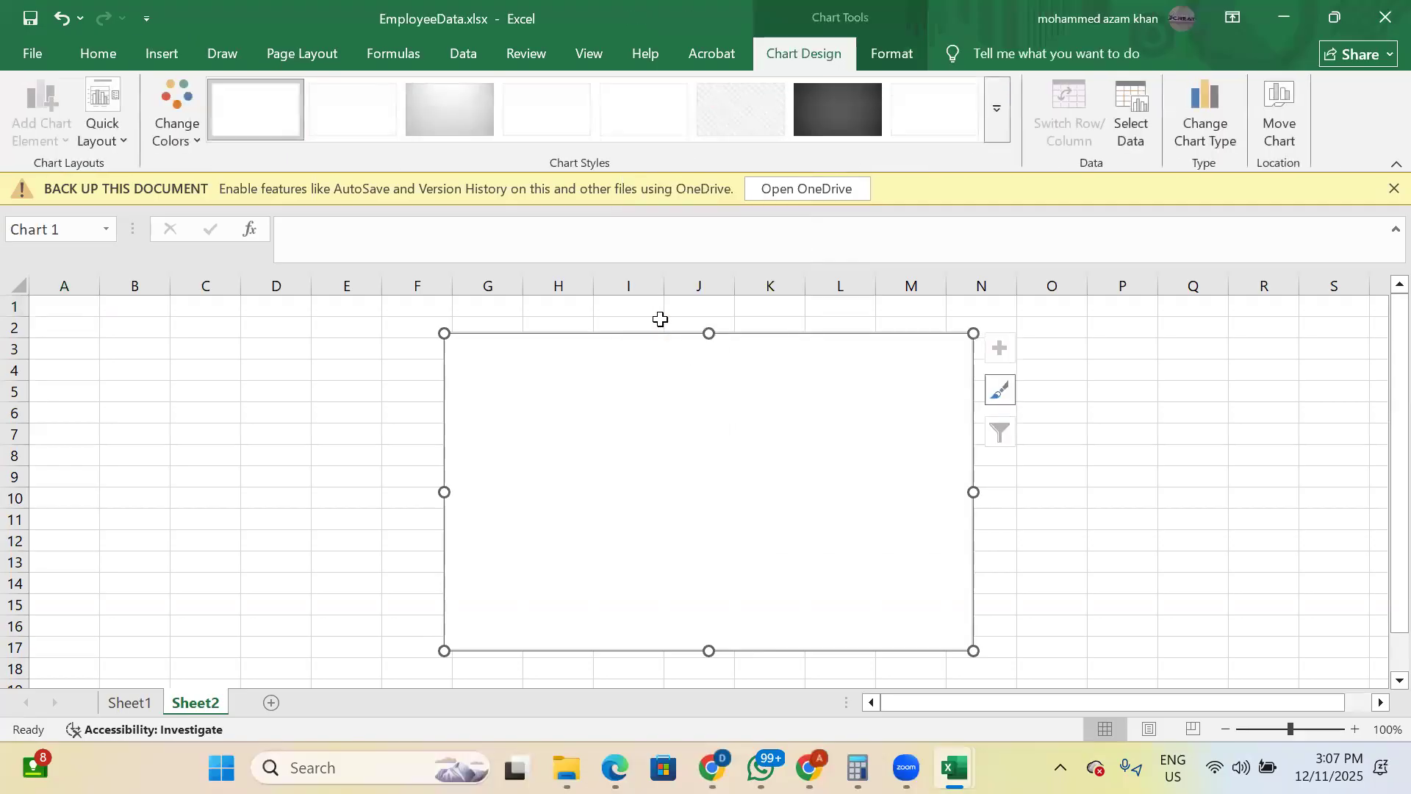
pyautogui.moveTo(634, 454); pyautogui.dragTo(316, 439)
# - Open the pie chart's data source selection and pick columns C through G of Sheet1 as the data range
pyautogui.click(1132, 147)
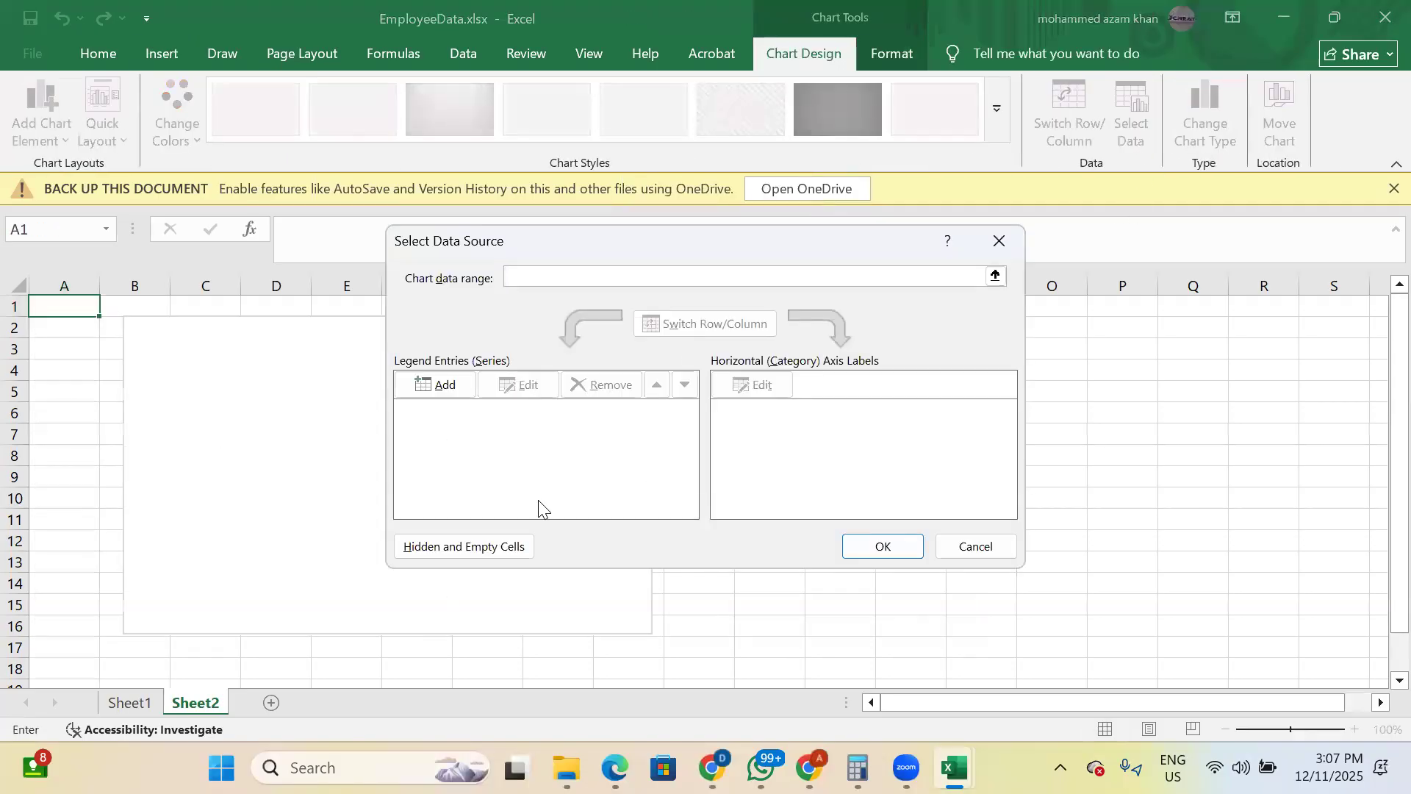
pyautogui.click(996, 277)
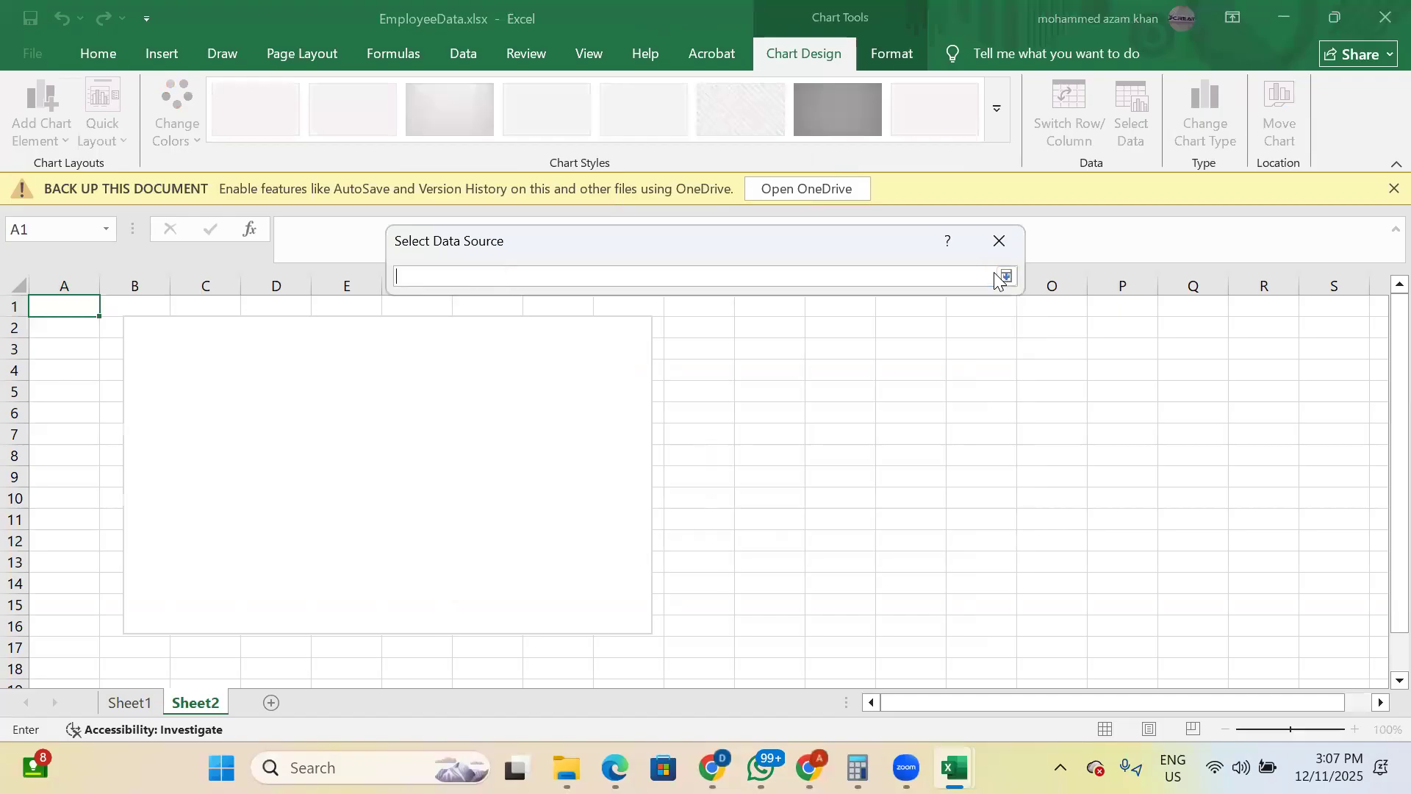
pyautogui.click(137, 703)
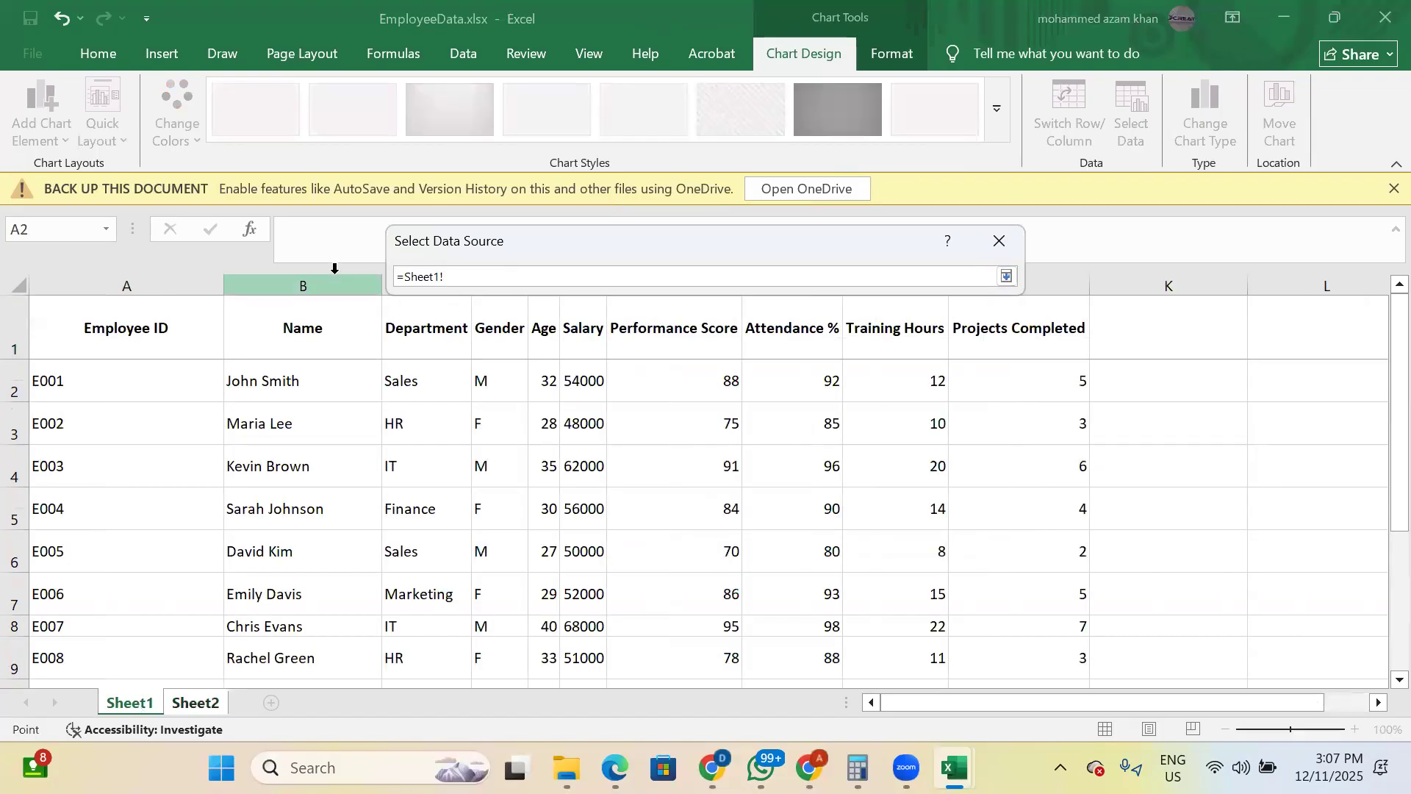
pyautogui.click(367, 280)
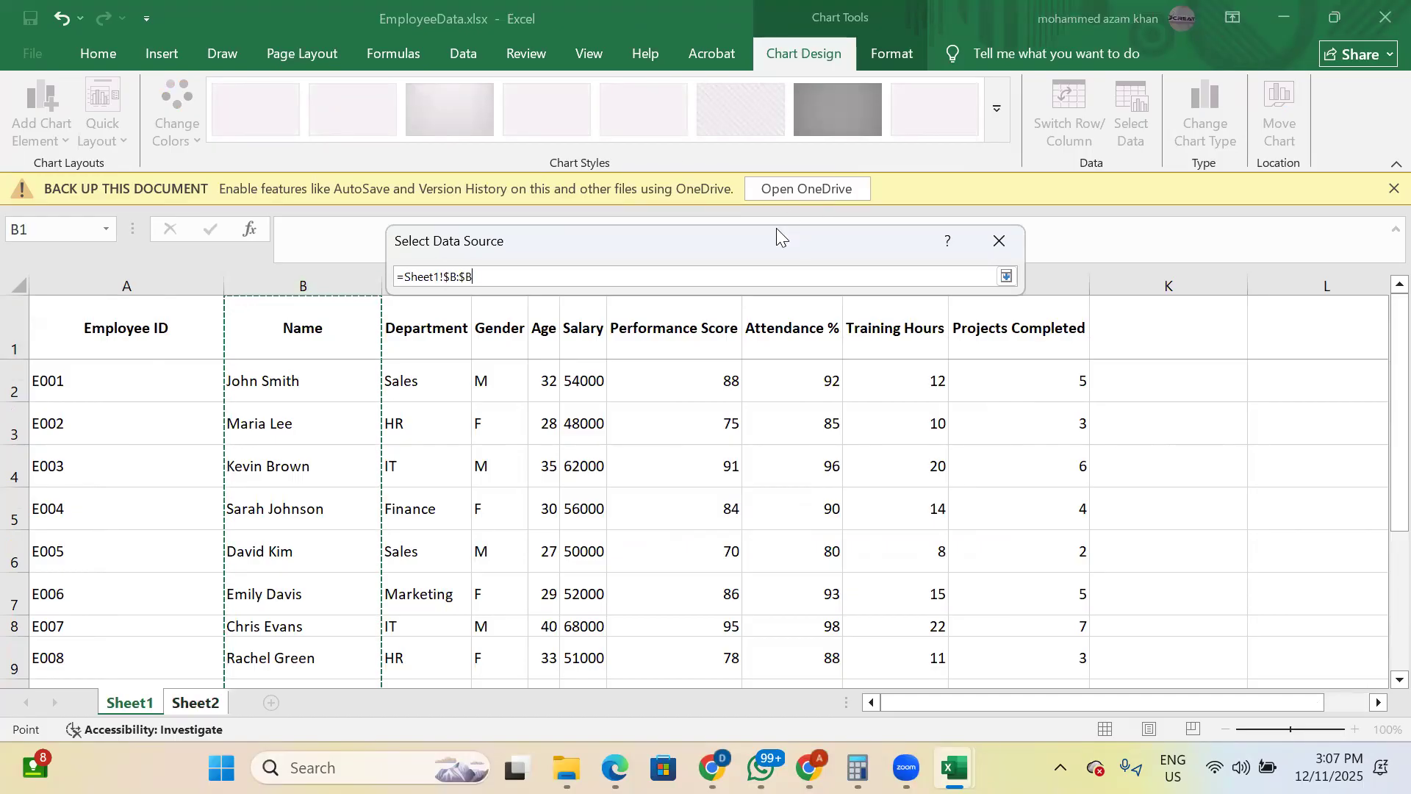
pyautogui.moveTo(807, 231); pyautogui.dragTo(983, 183)
pyautogui.click(405, 273)
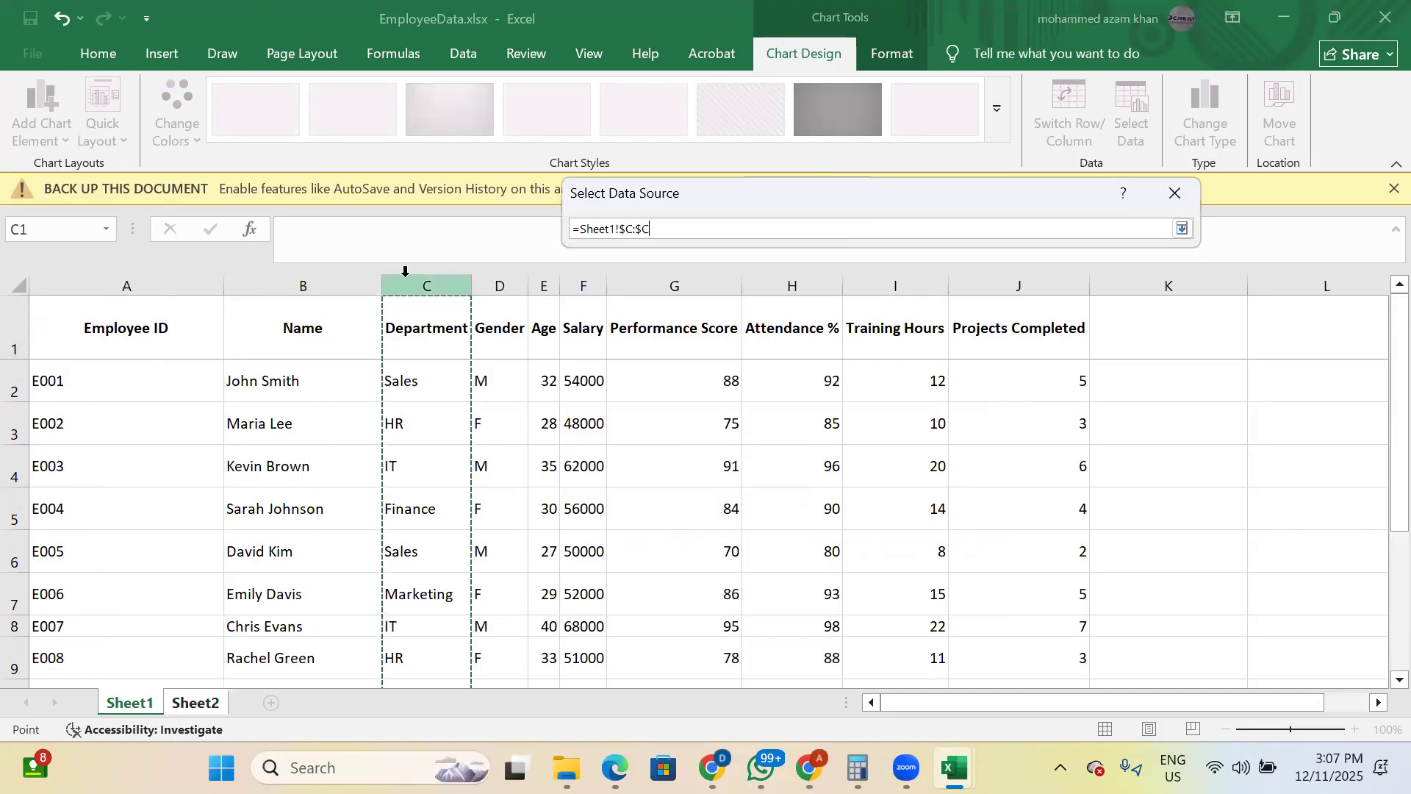
pyautogui.hotkey('shift', 'Right')
pyautogui.hotkey('shift', 'Right')
pyautogui.hotkey('shift', 'Right')
pyautogui.hotkey('shift', 'Right')
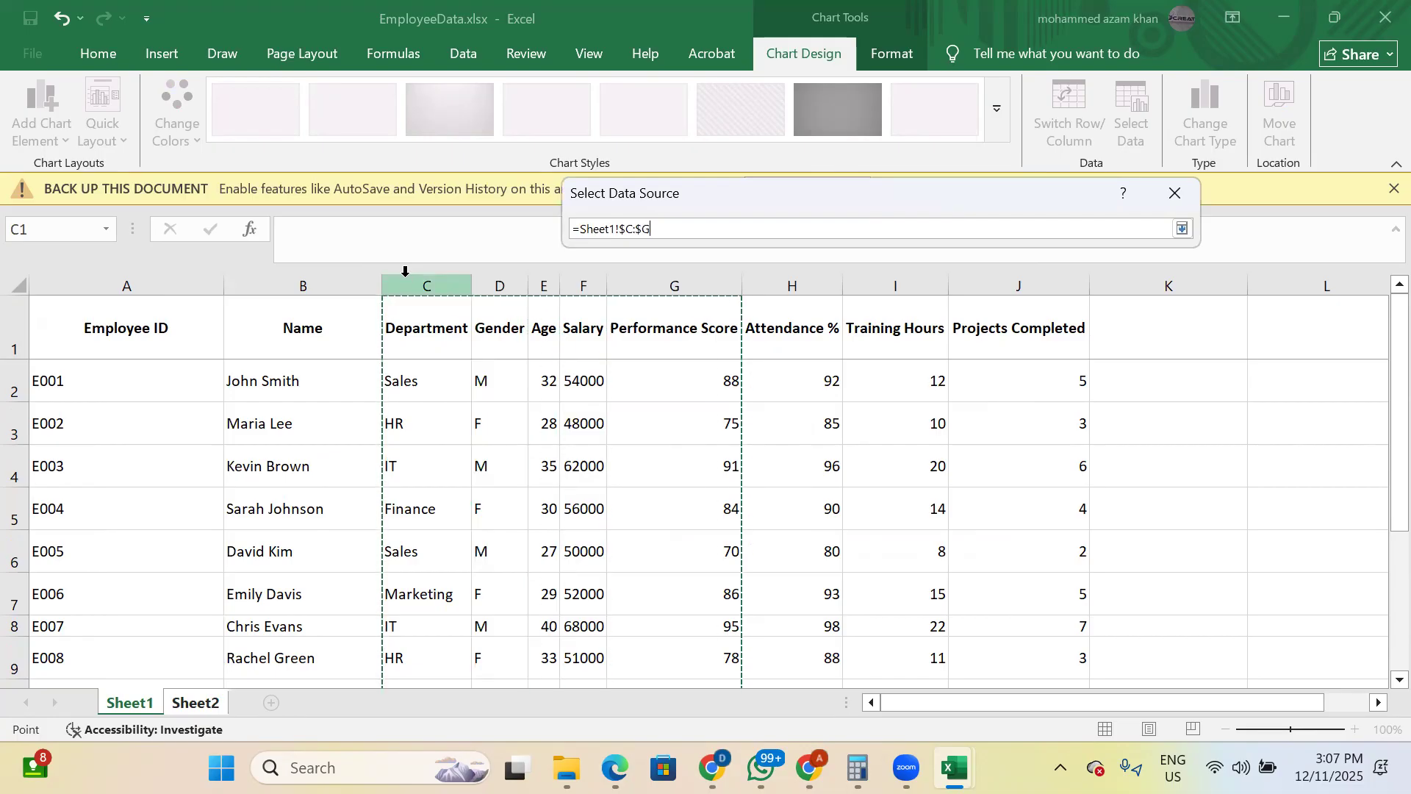
# - Limit the chart data range to cells C1 through G11 of Sheet1, including the headers
pyautogui.moveTo(388, 334); pyautogui.dragTo(653, 675)
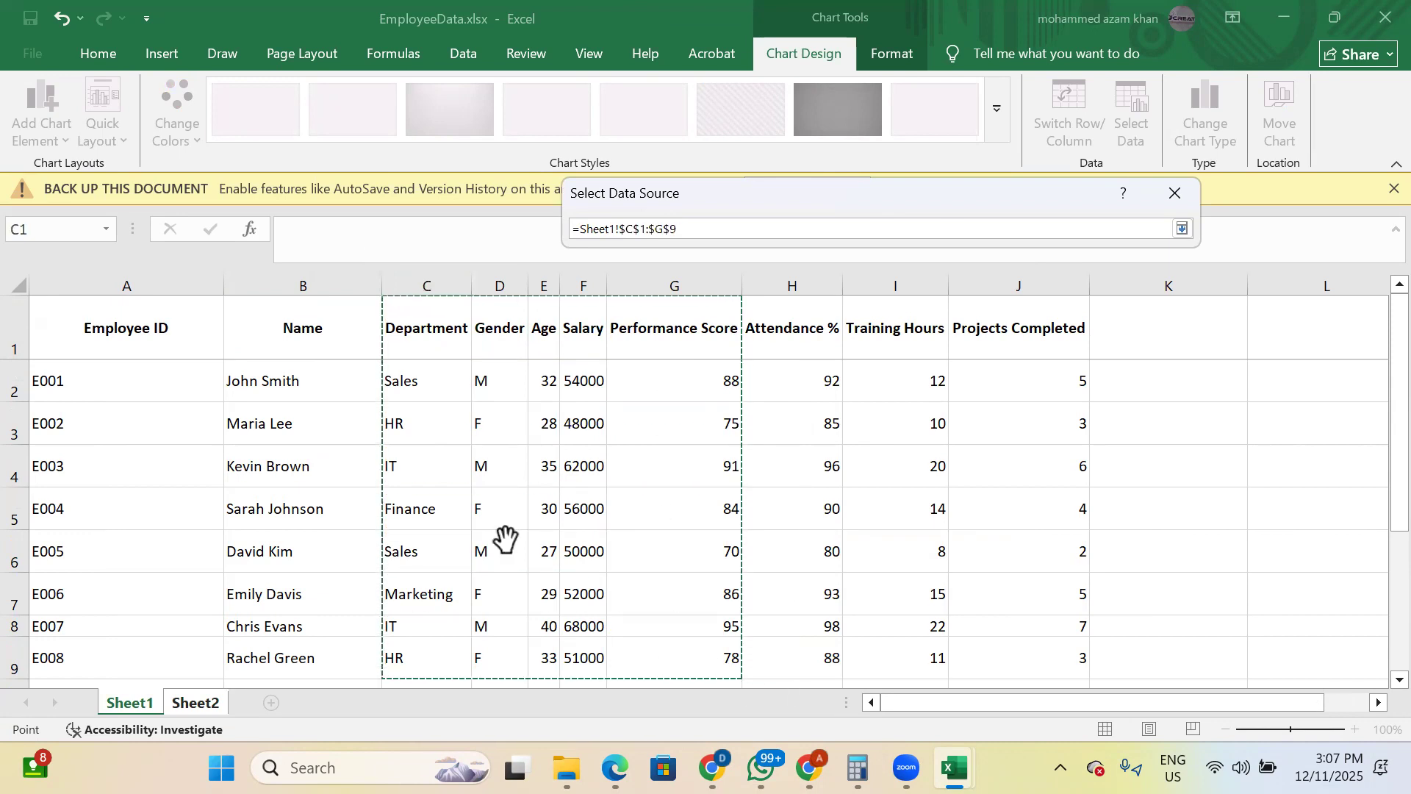
pyautogui.scroll(-2, 505, 540)
pyautogui.hotkey('shift', 'Down')
pyautogui.hotkey('shift', 'Down')
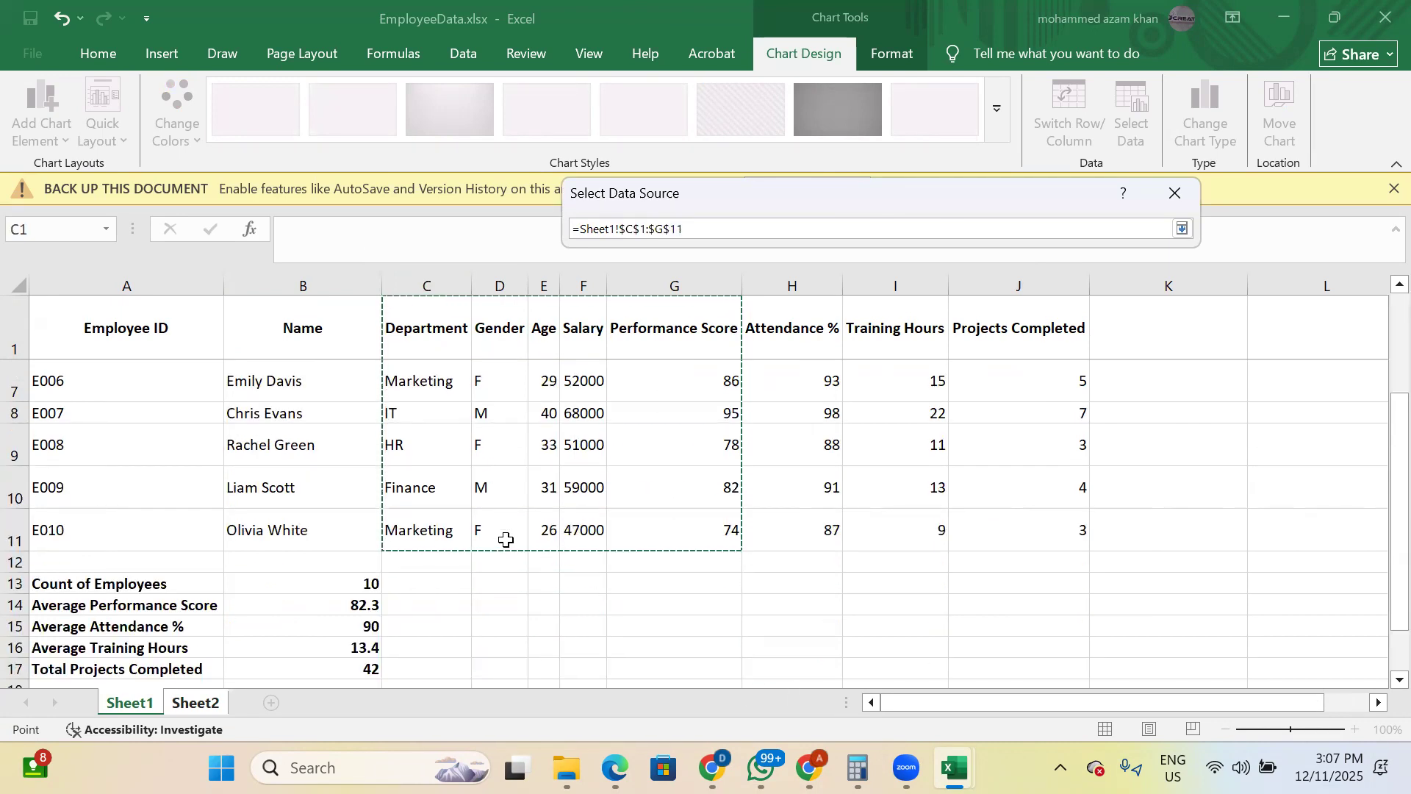
pyautogui.press('Return')
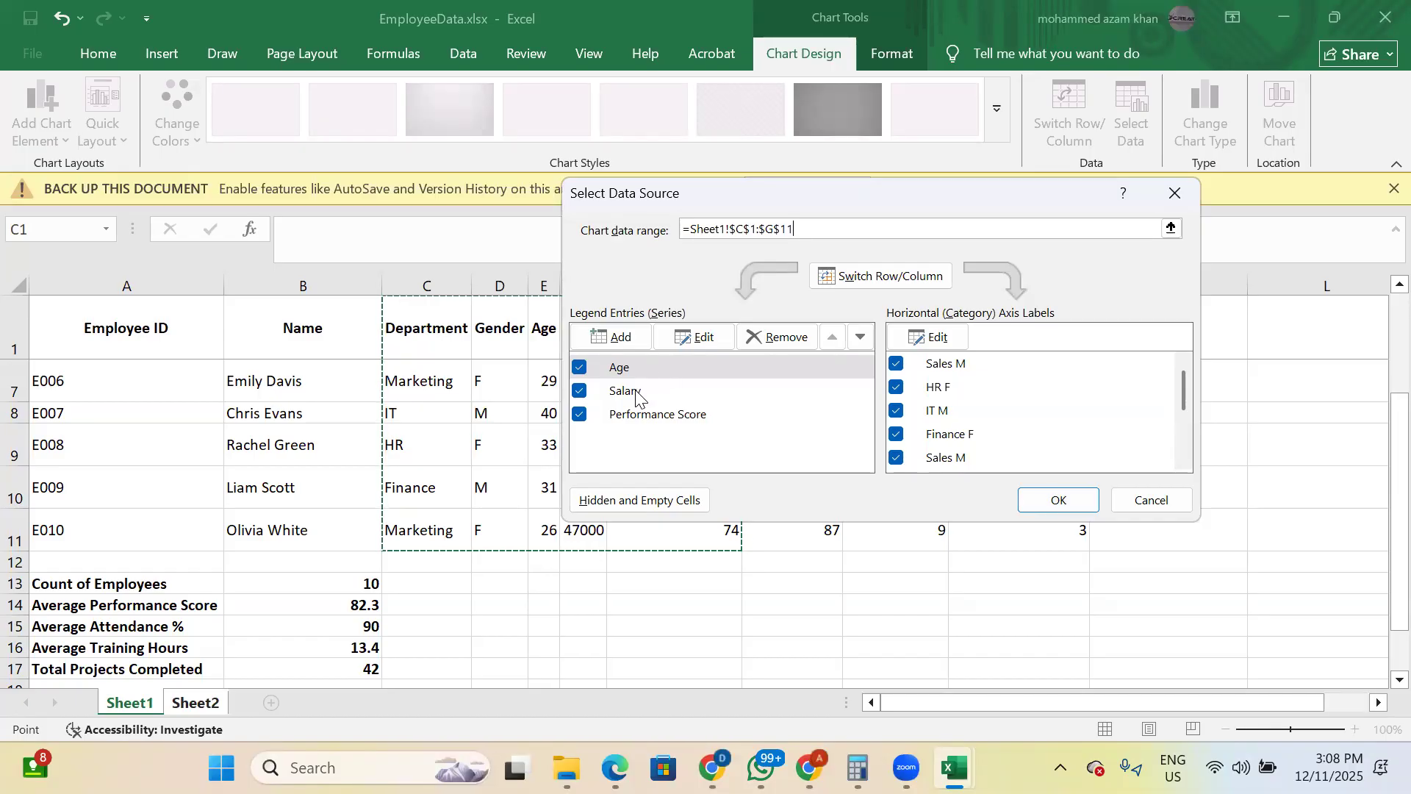
# - Exclude the Salary and Age series so the pie chart plots only Performance Score, and apply the data selection
pyautogui.click(580, 391)
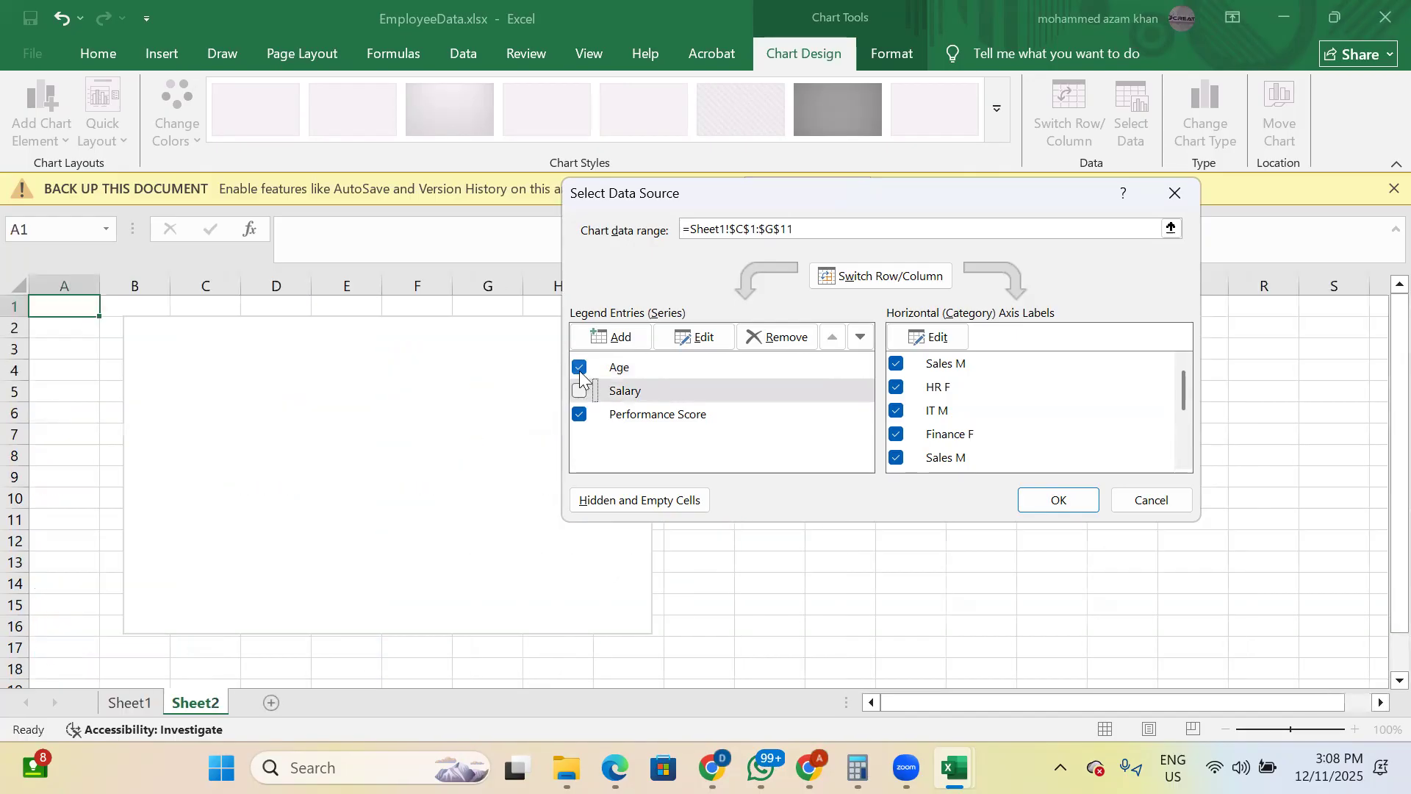
pyautogui.click(580, 368)
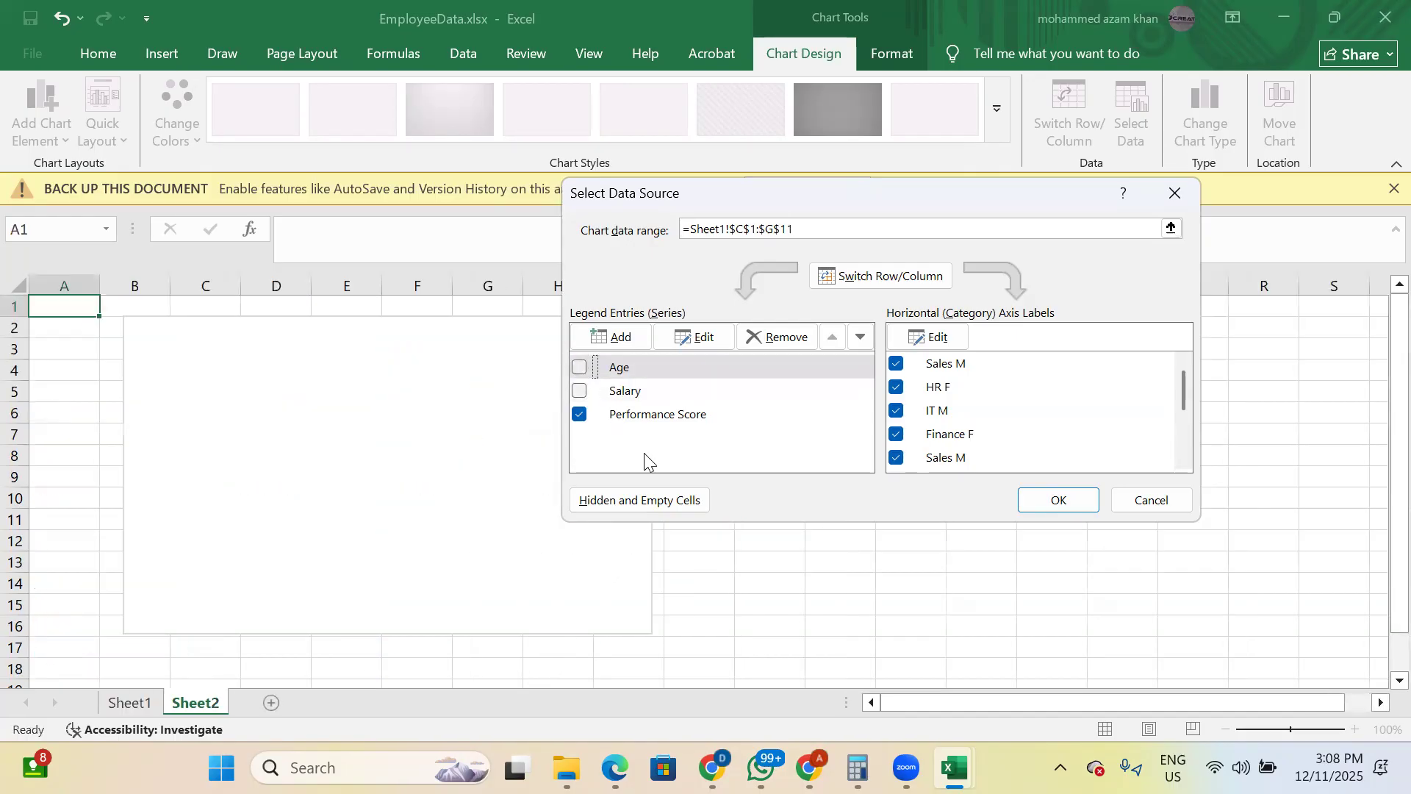
pyautogui.click(1070, 502)
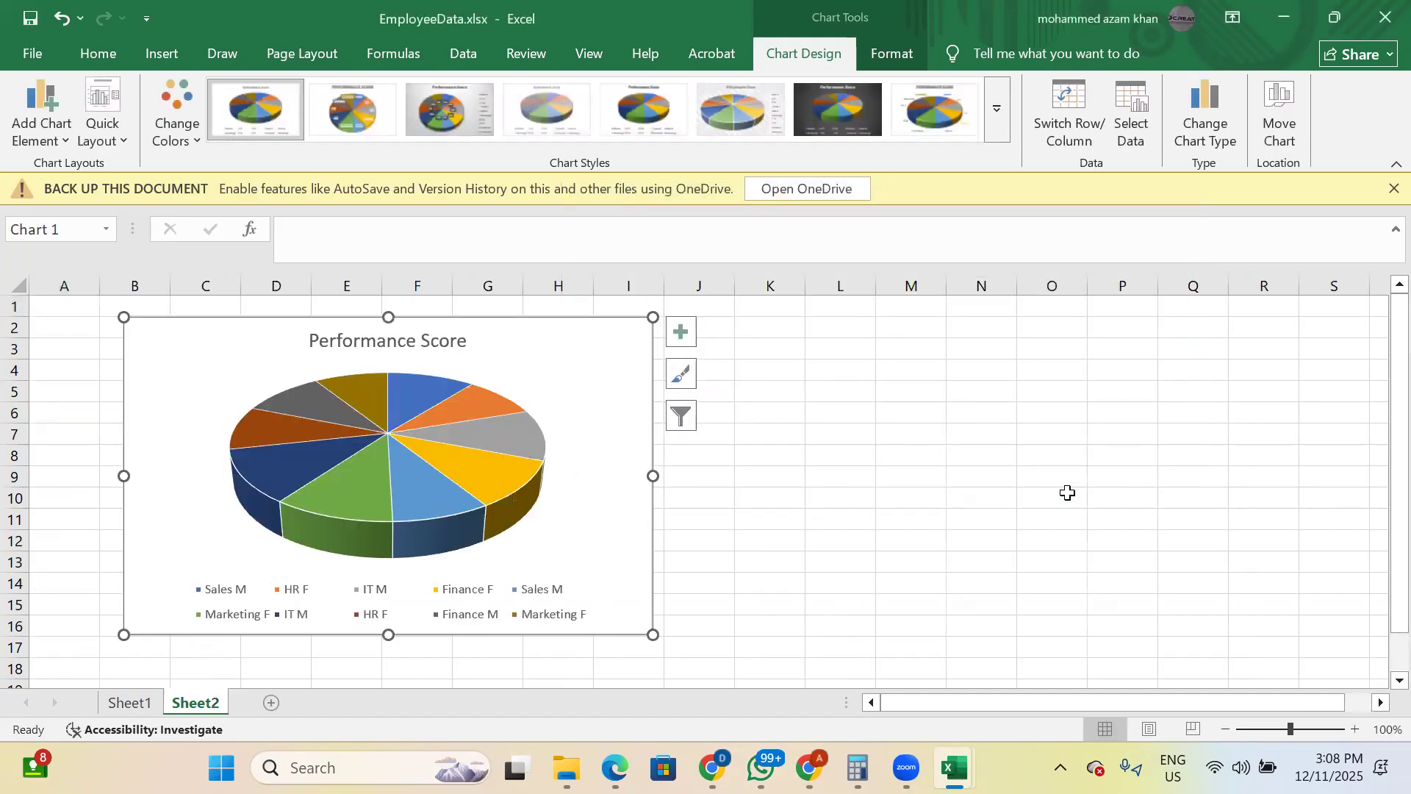
# - Apply the chart style with boxed category and percentage labels to the pie chart, and enlarge the chart in width and height
pyautogui.click(442, 113)
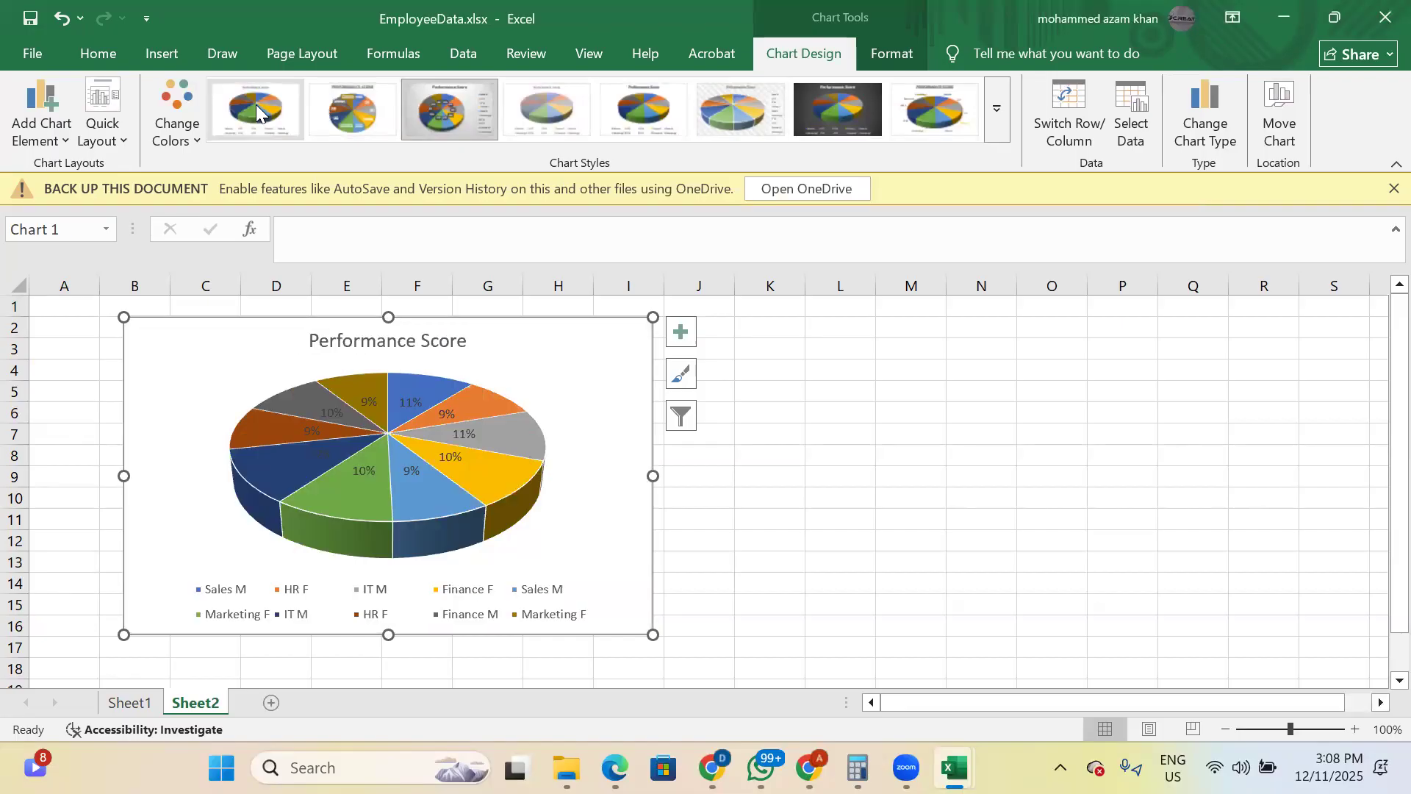
pyautogui.click(342, 122)
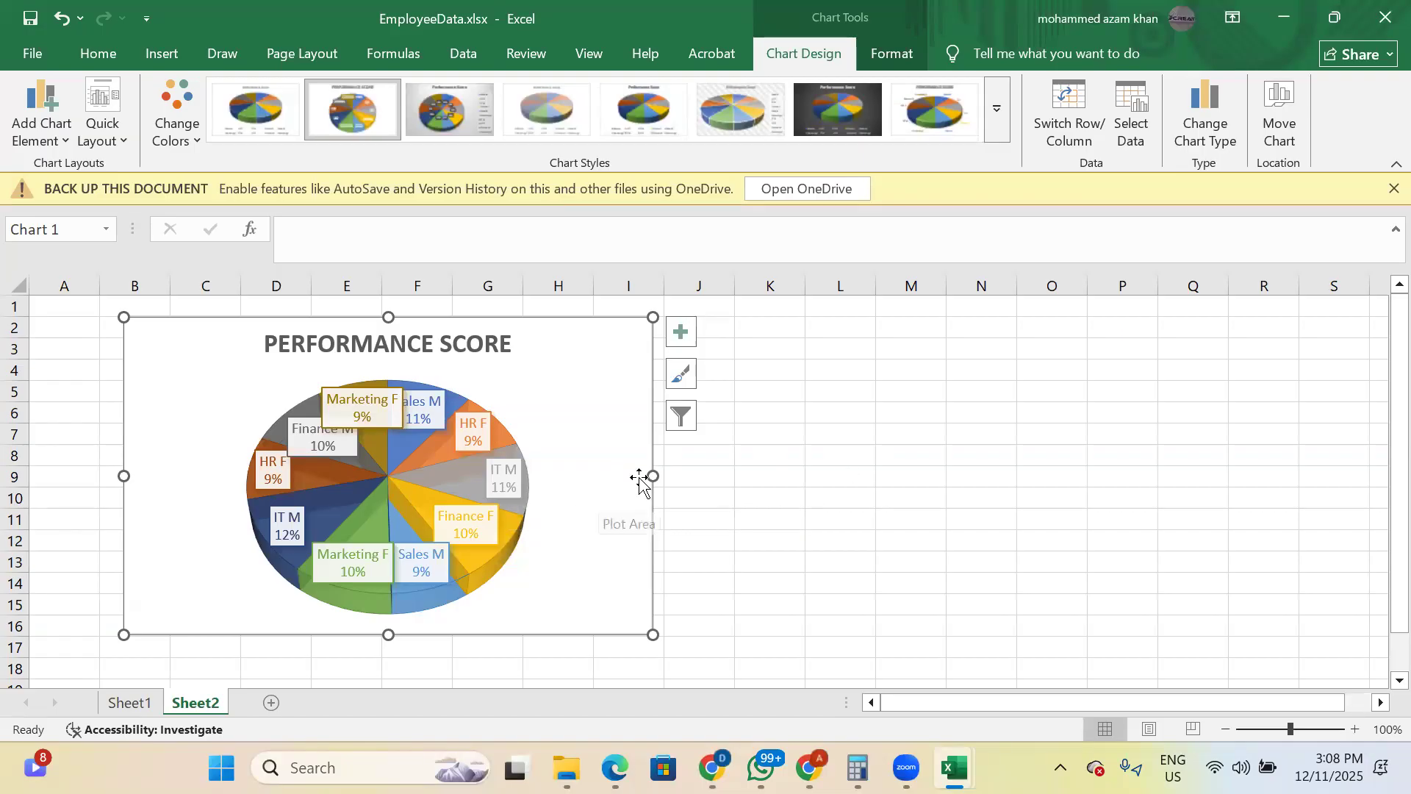
pyautogui.moveTo(653, 476); pyautogui.dragTo(778, 463)
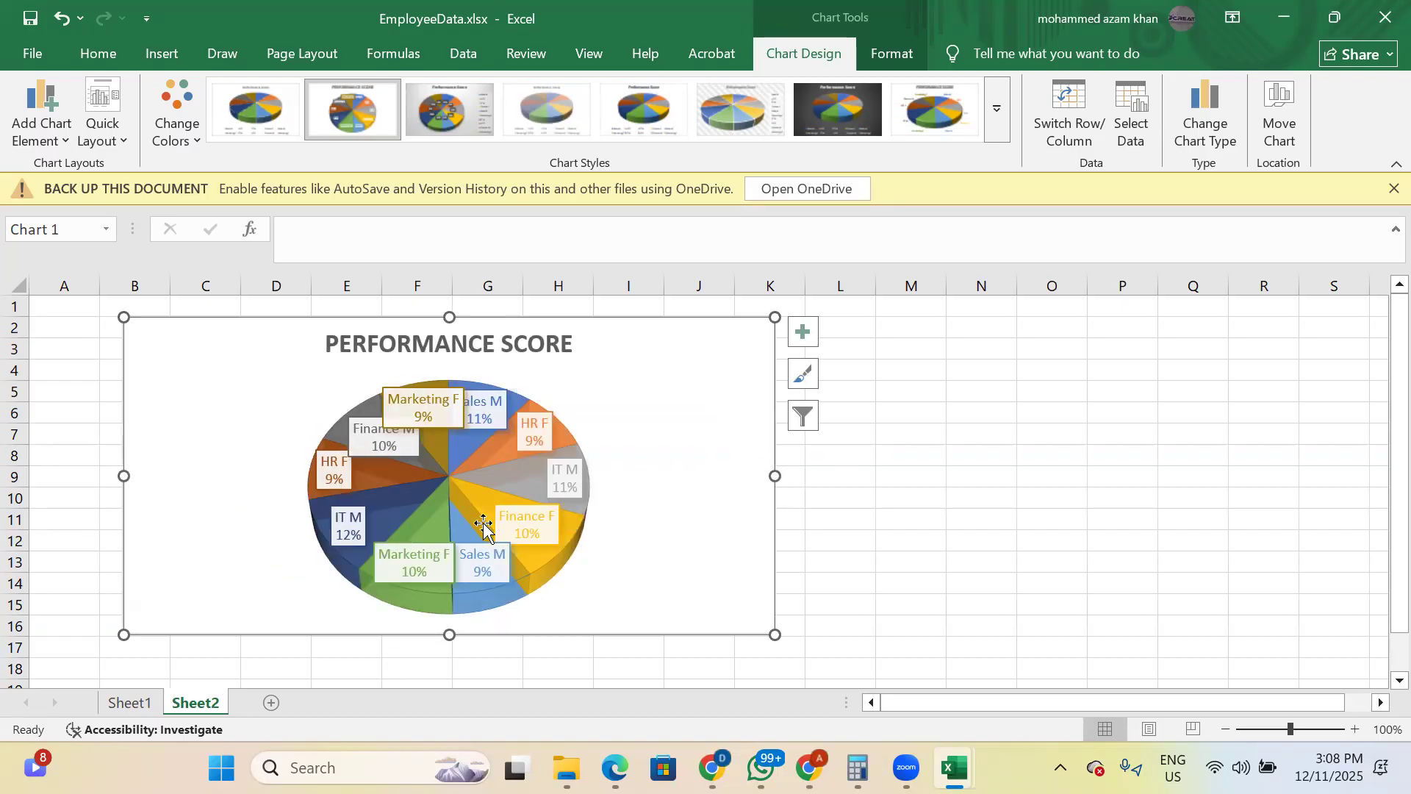
pyautogui.moveTo(449, 634); pyautogui.dragTo(447, 753)
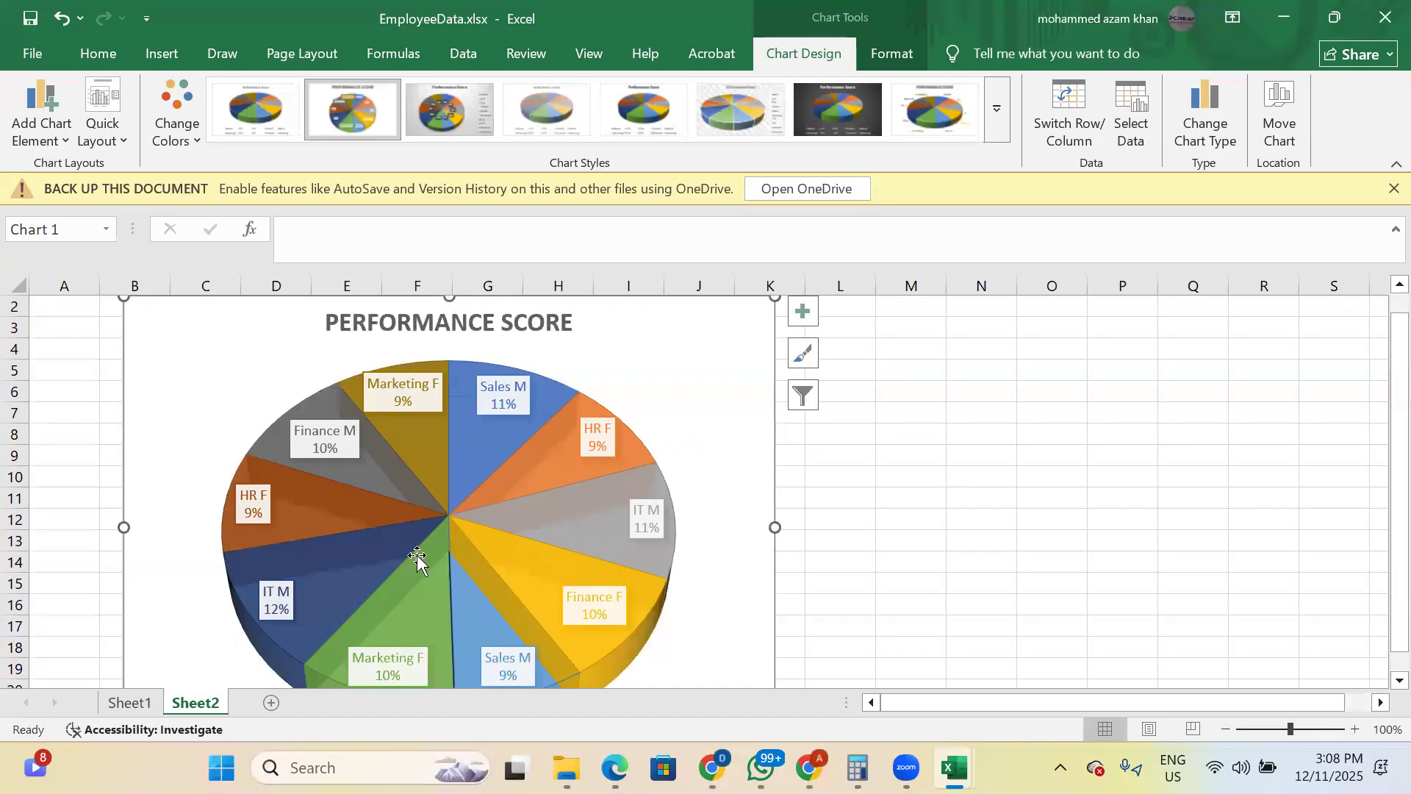
pyautogui.scroll(-1, 417, 555)
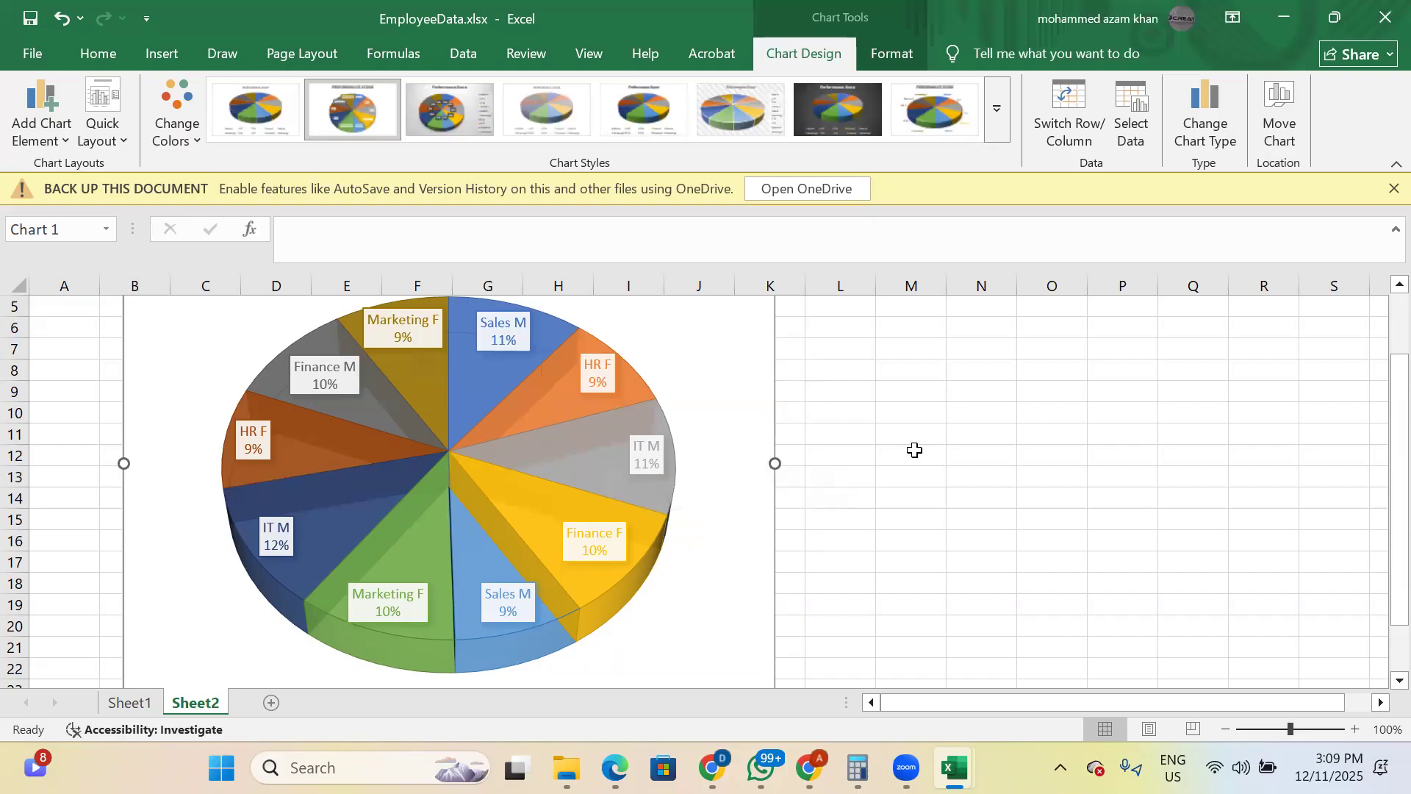
# - Review the employee records and the KPI rows on Sheet1, from the first employee down to Total Projects Completed
pyautogui.click(130, 702)
pyautogui.scroll(2, 451, 554)
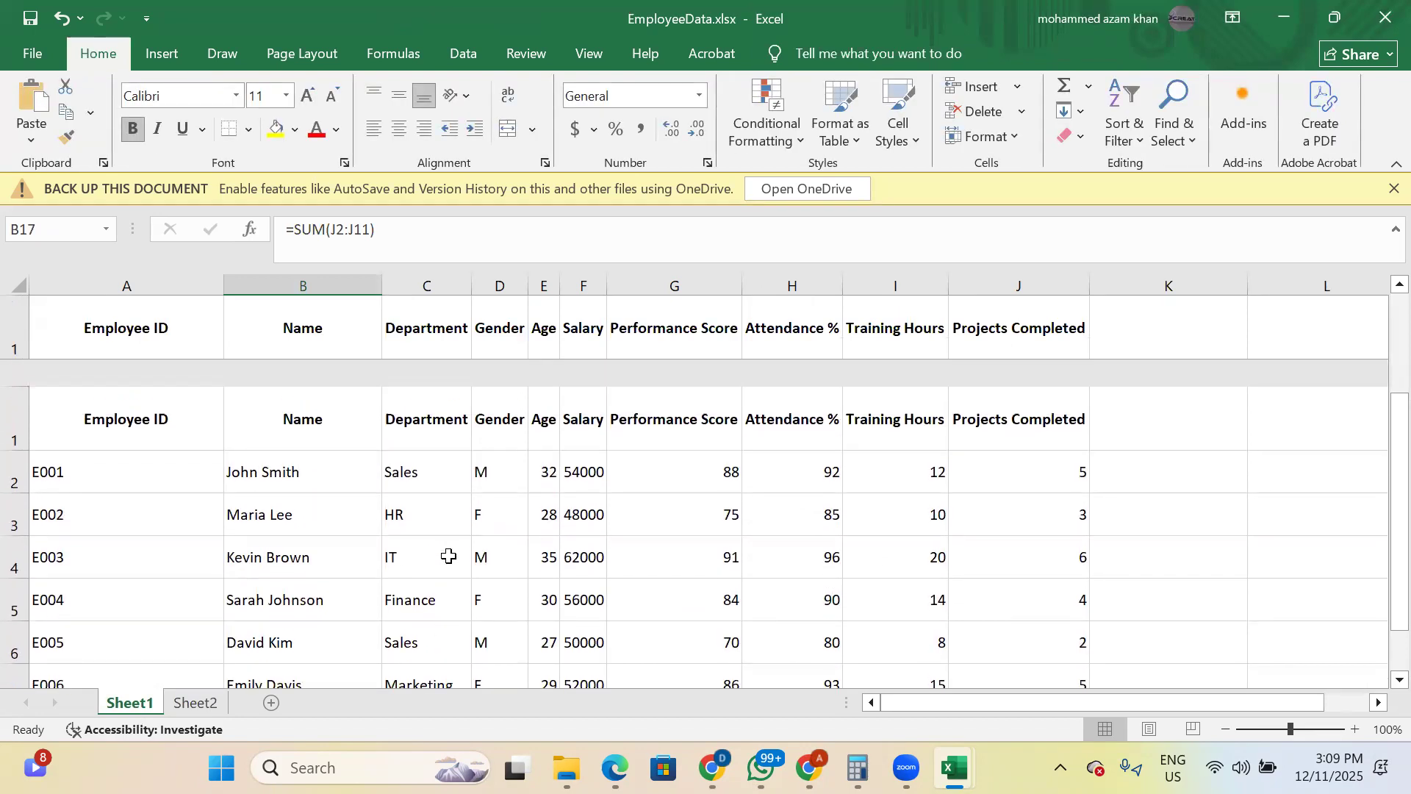
pyautogui.scroll(-1, 438, 552)
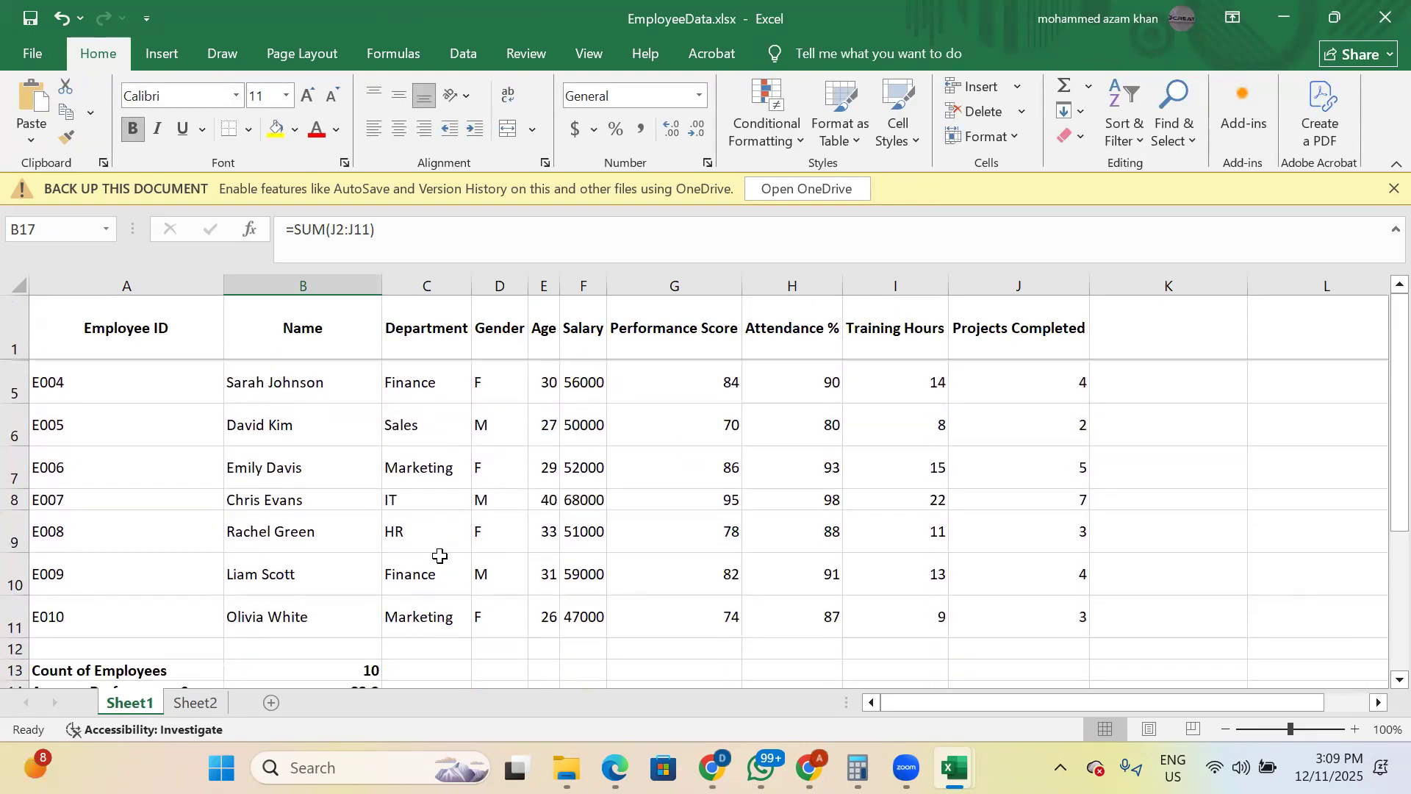
pyautogui.scroll(1, 440, 556)
pyautogui.scroll(-2, 439, 556)
pyautogui.scroll(2, 439, 556)
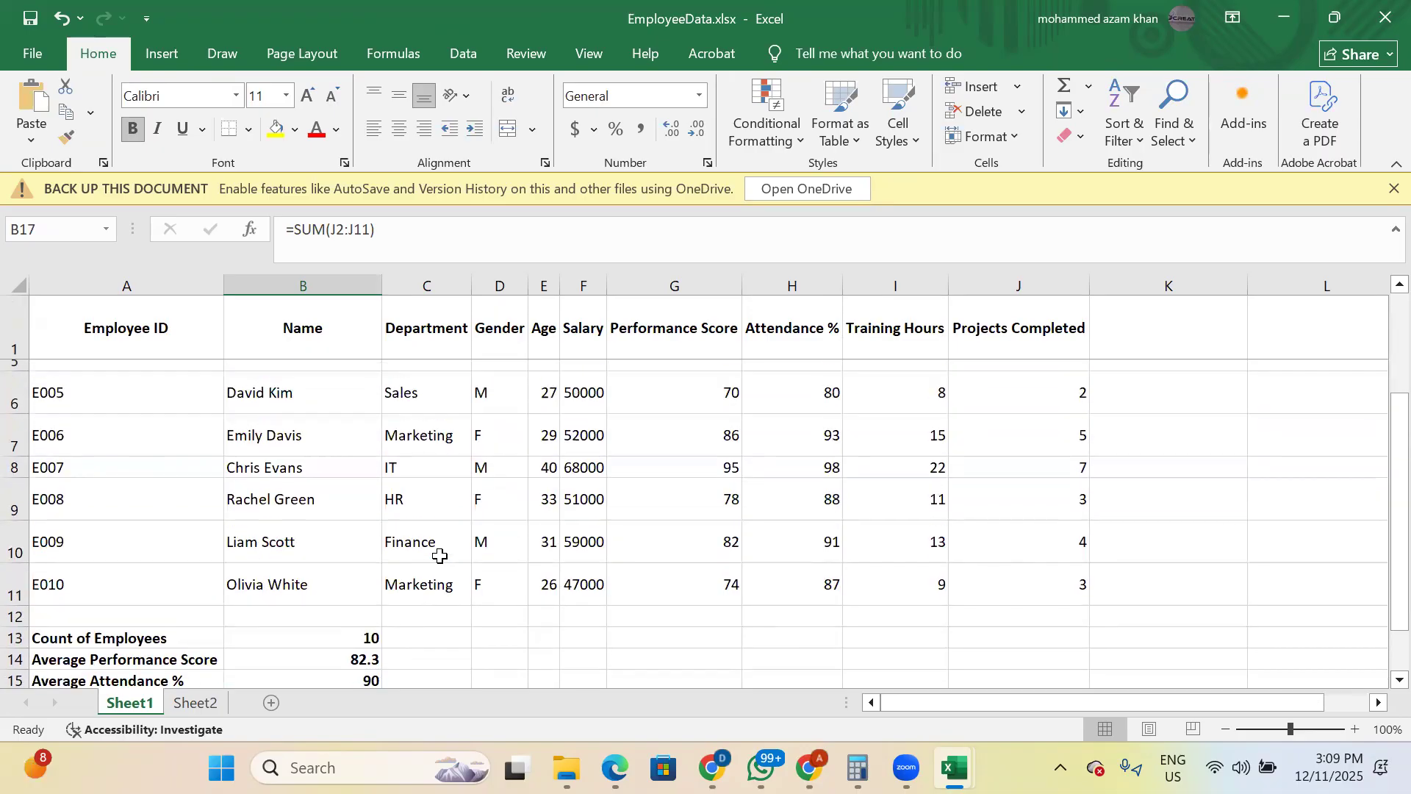
pyautogui.scroll(2, 439, 556)
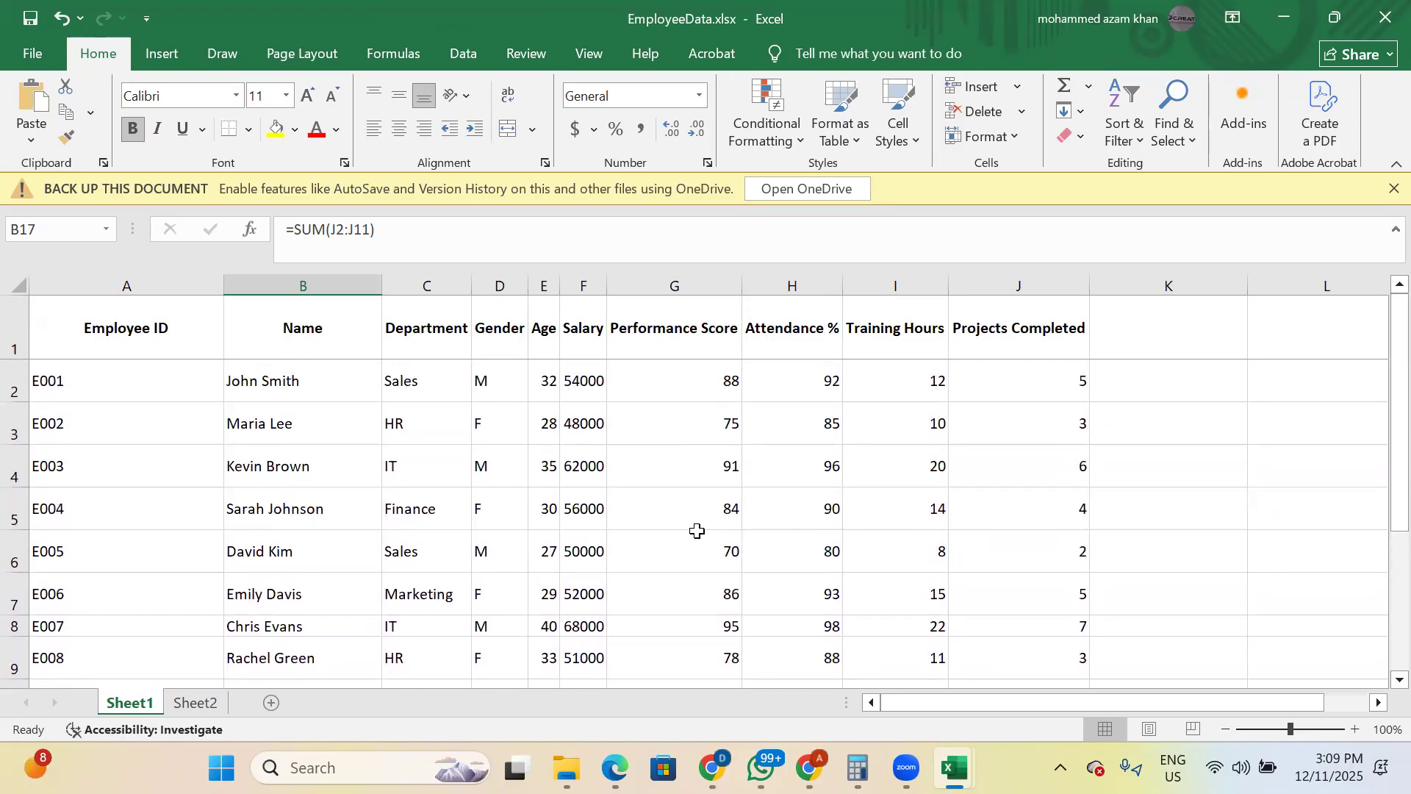
pyautogui.scroll(-1, 691, 401)
pyautogui.scroll(-1, 691, 402)
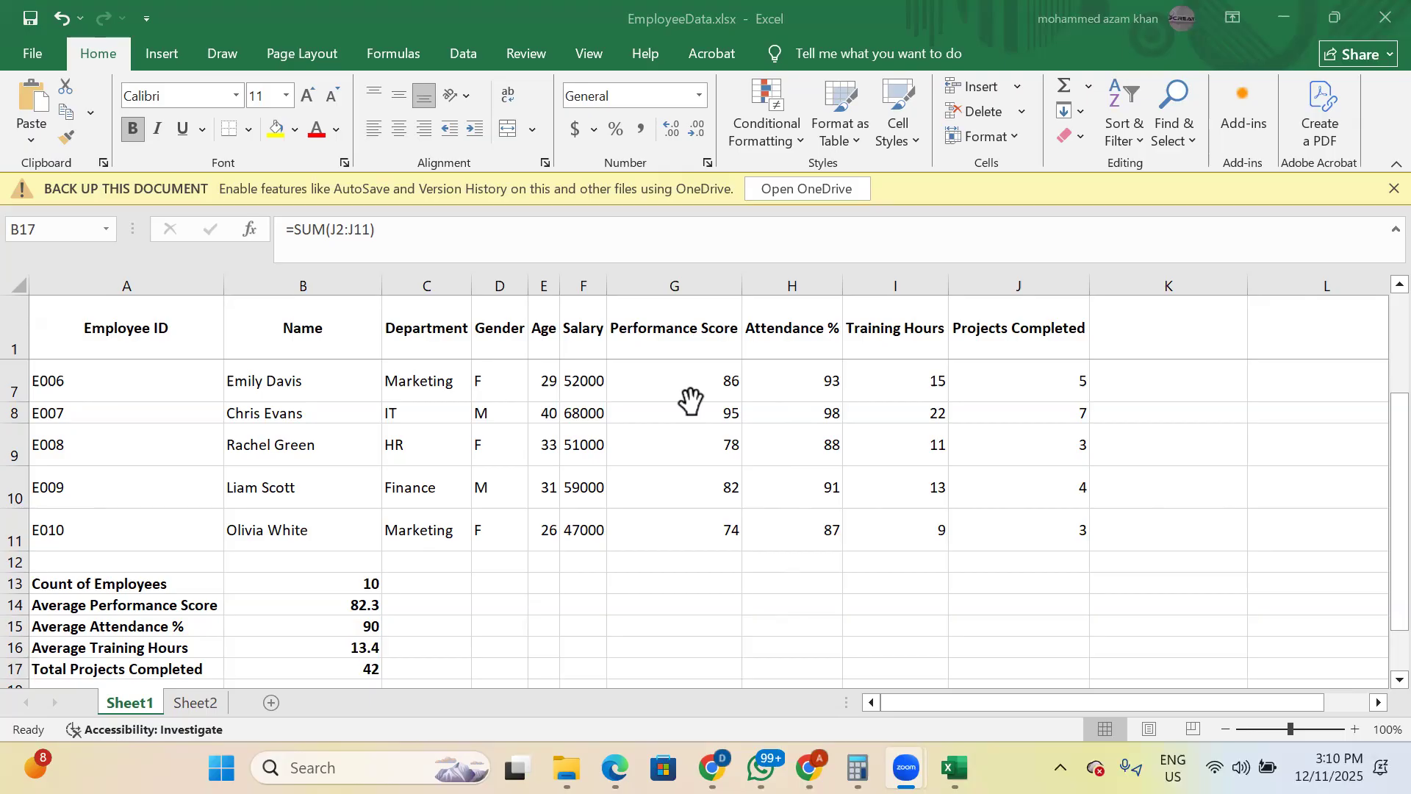
pyautogui.press('super+z')
pyautogui.press('Escape')
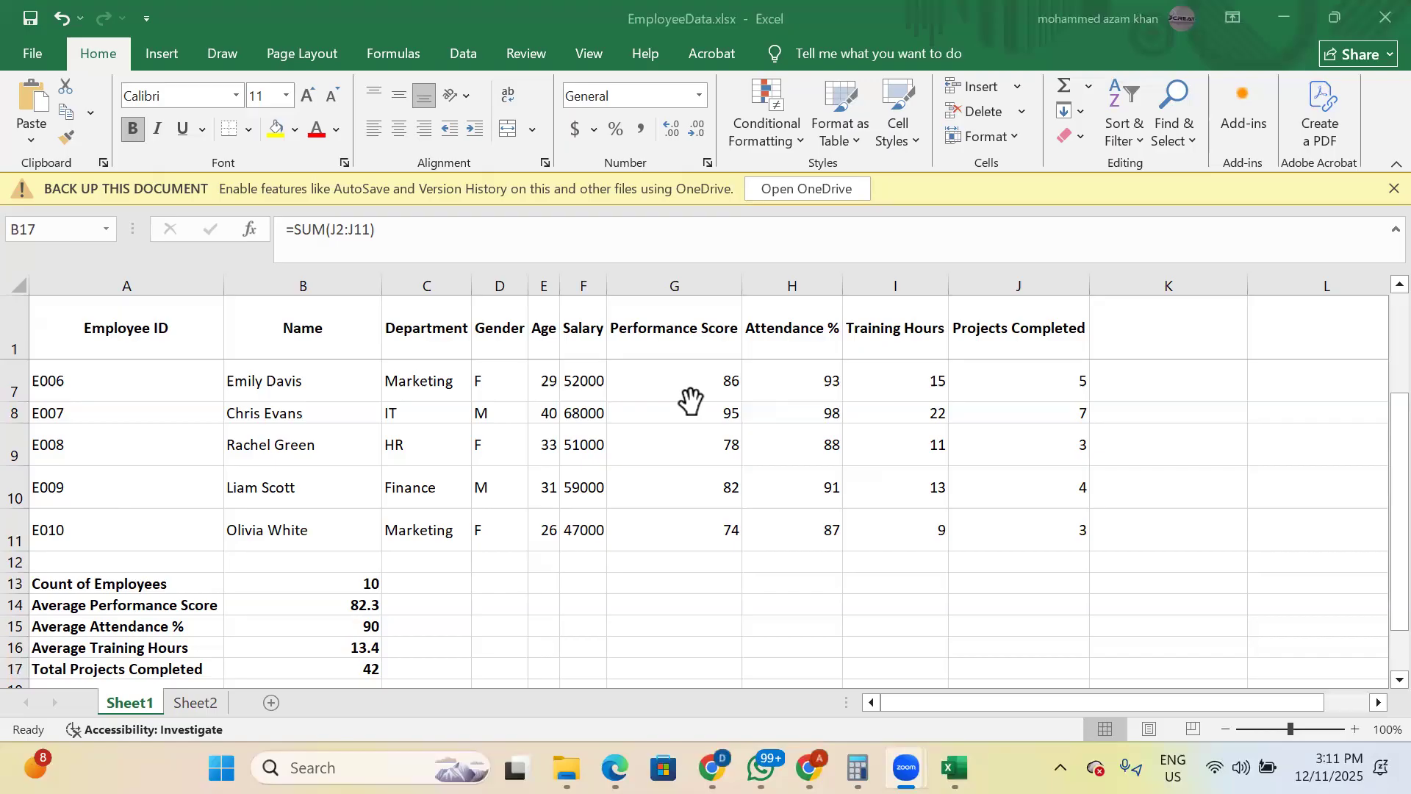
# - Look through the employee rows on Sheet1, checking the entries in the Name column from the first record down
pyautogui.scroll(2, 547, 401)
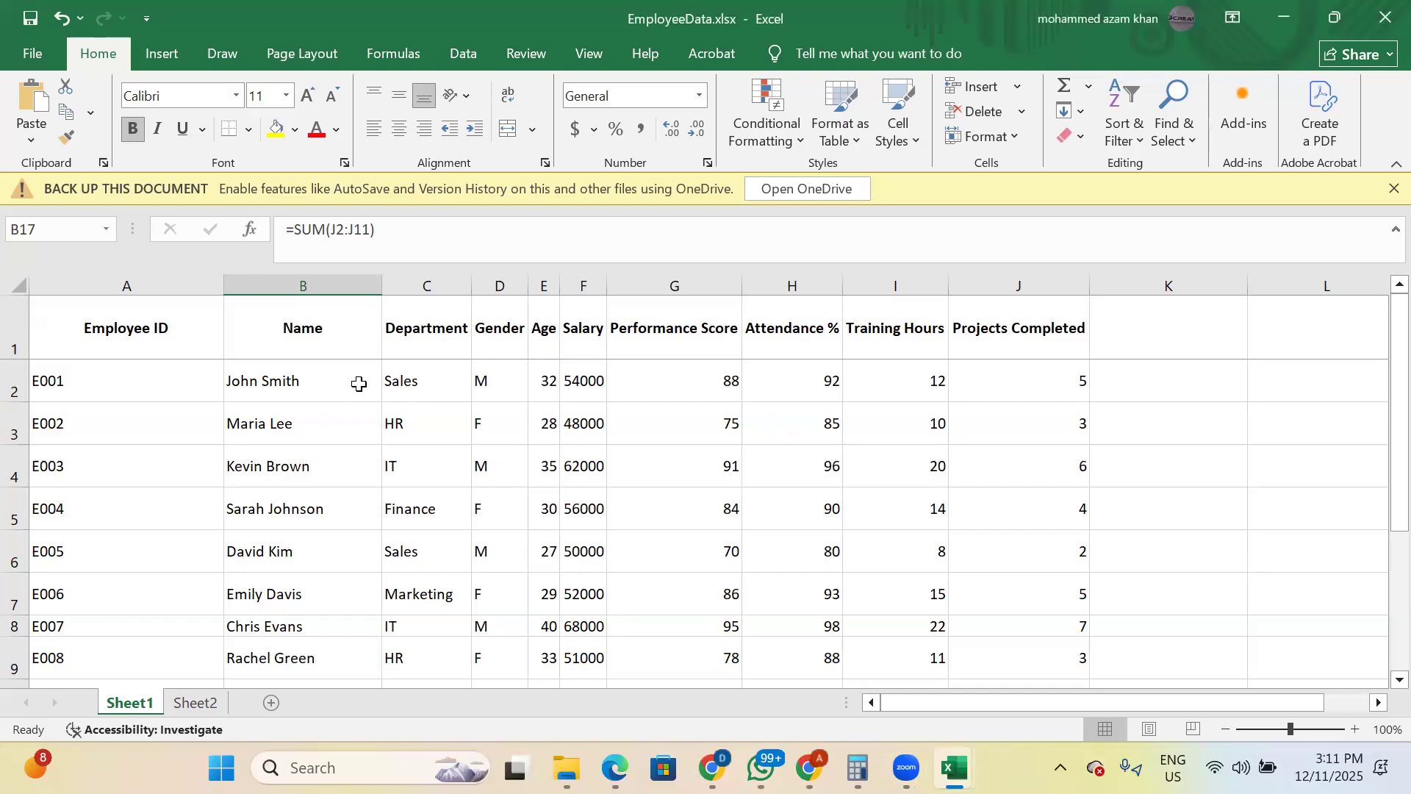
pyautogui.scroll(-1, 358, 384)
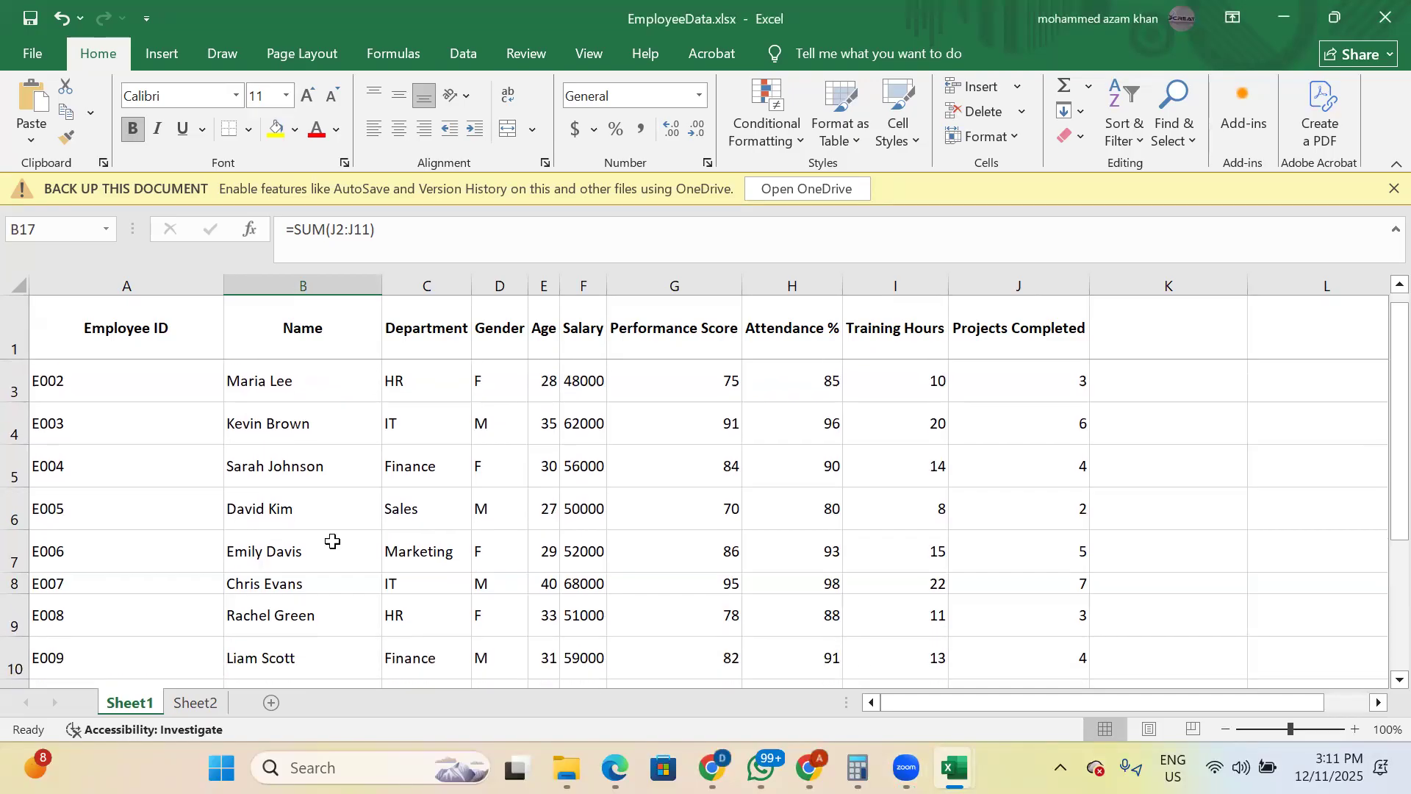
pyautogui.scroll(1, 277, 463)
pyautogui.click(281, 394)
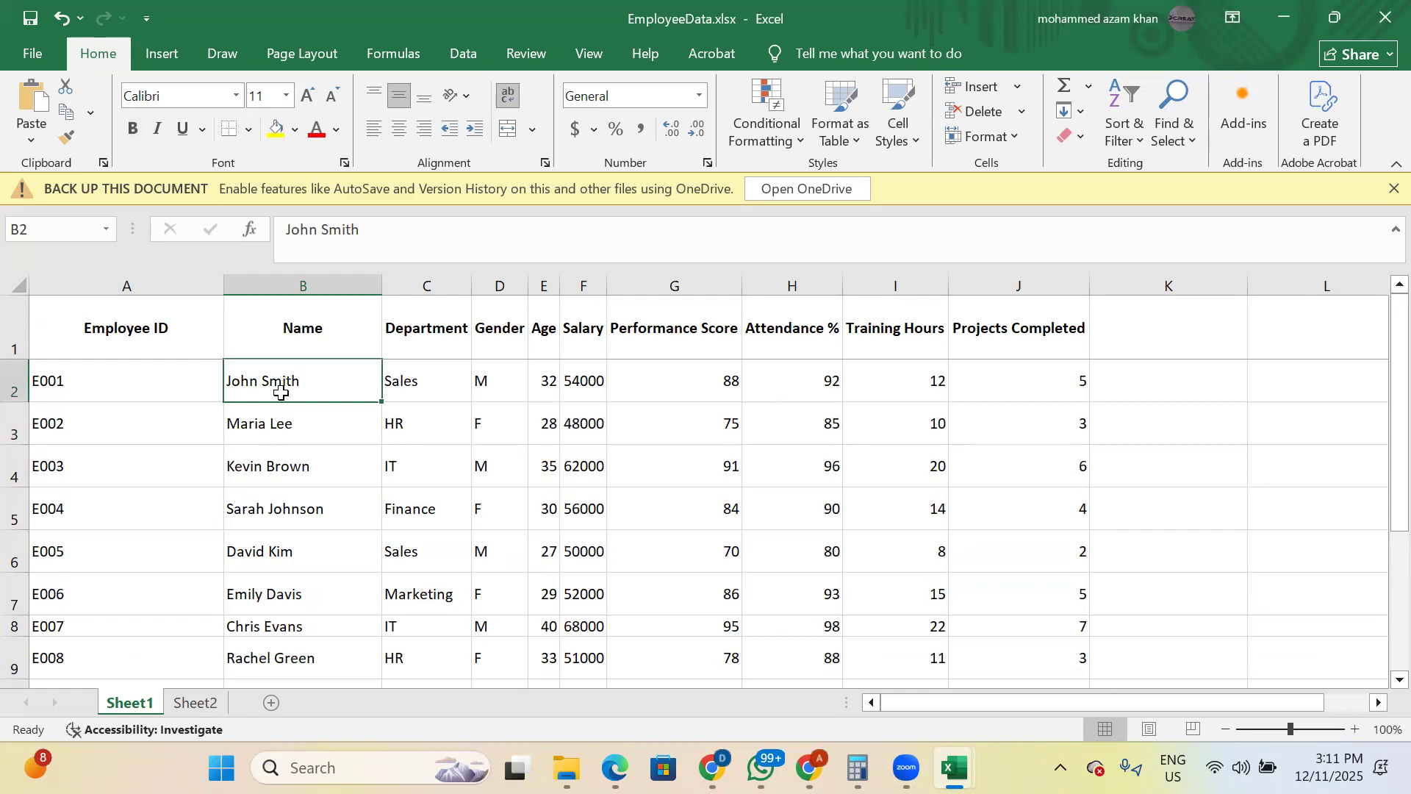
pyautogui.click(272, 555)
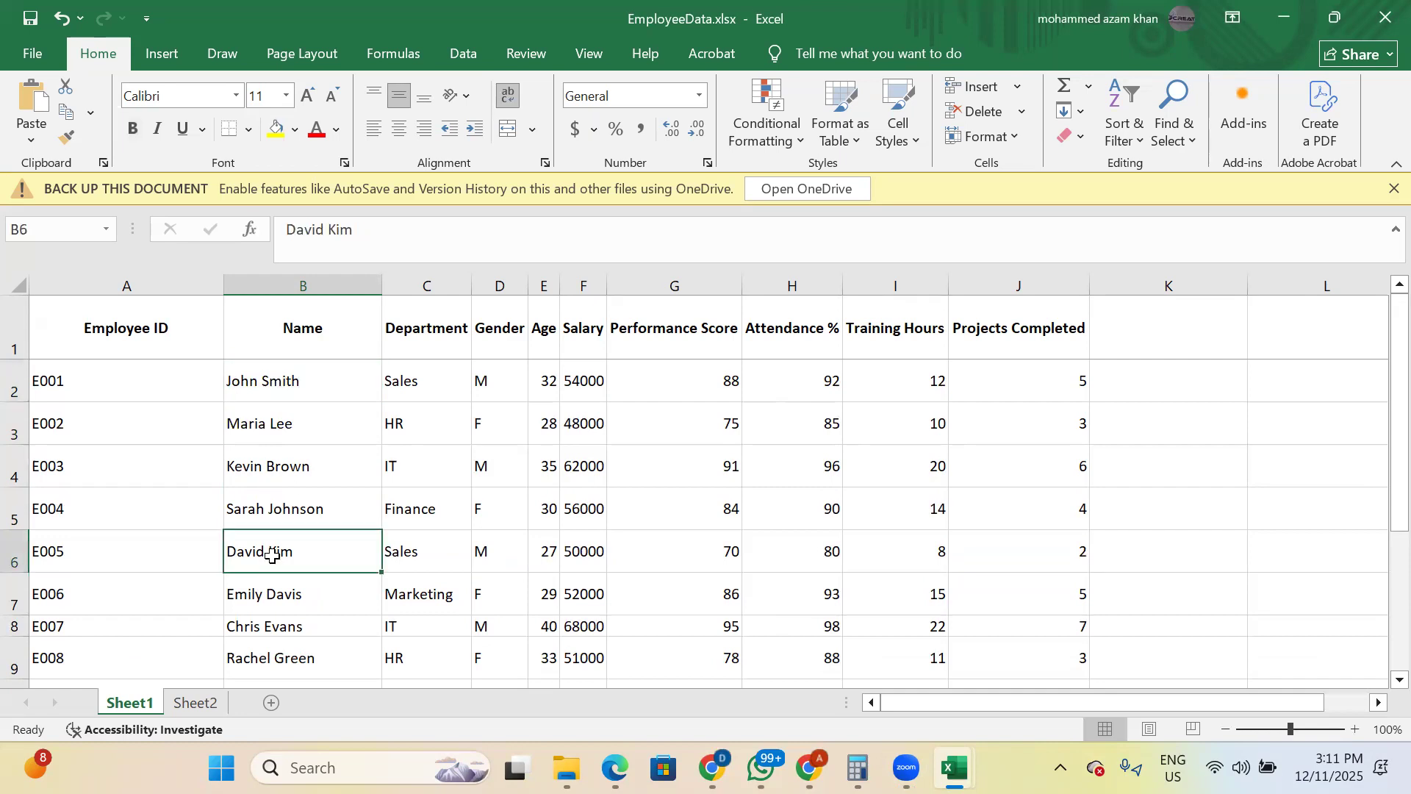
pyautogui.scroll(-3, 272, 555)
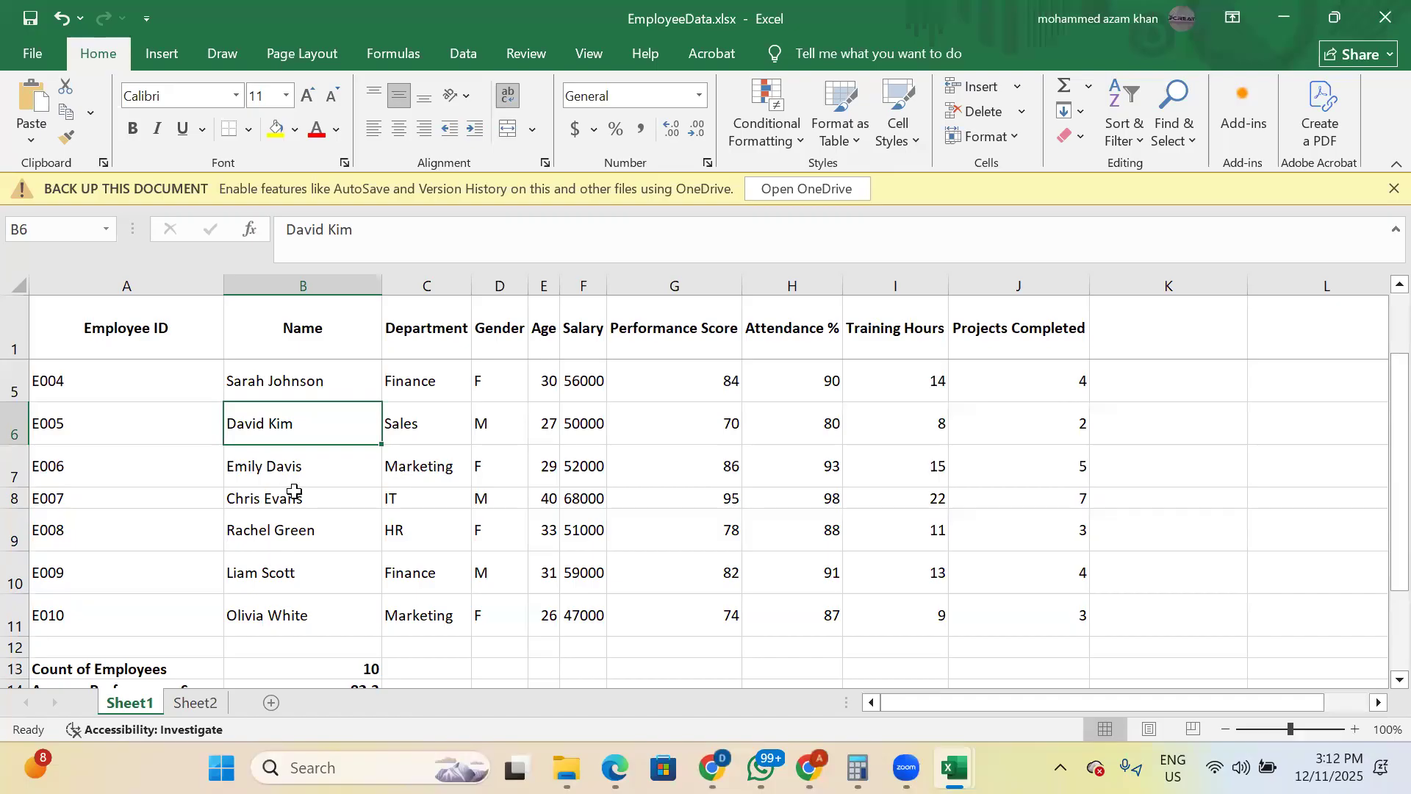
pyautogui.scroll(3, 293, 465)
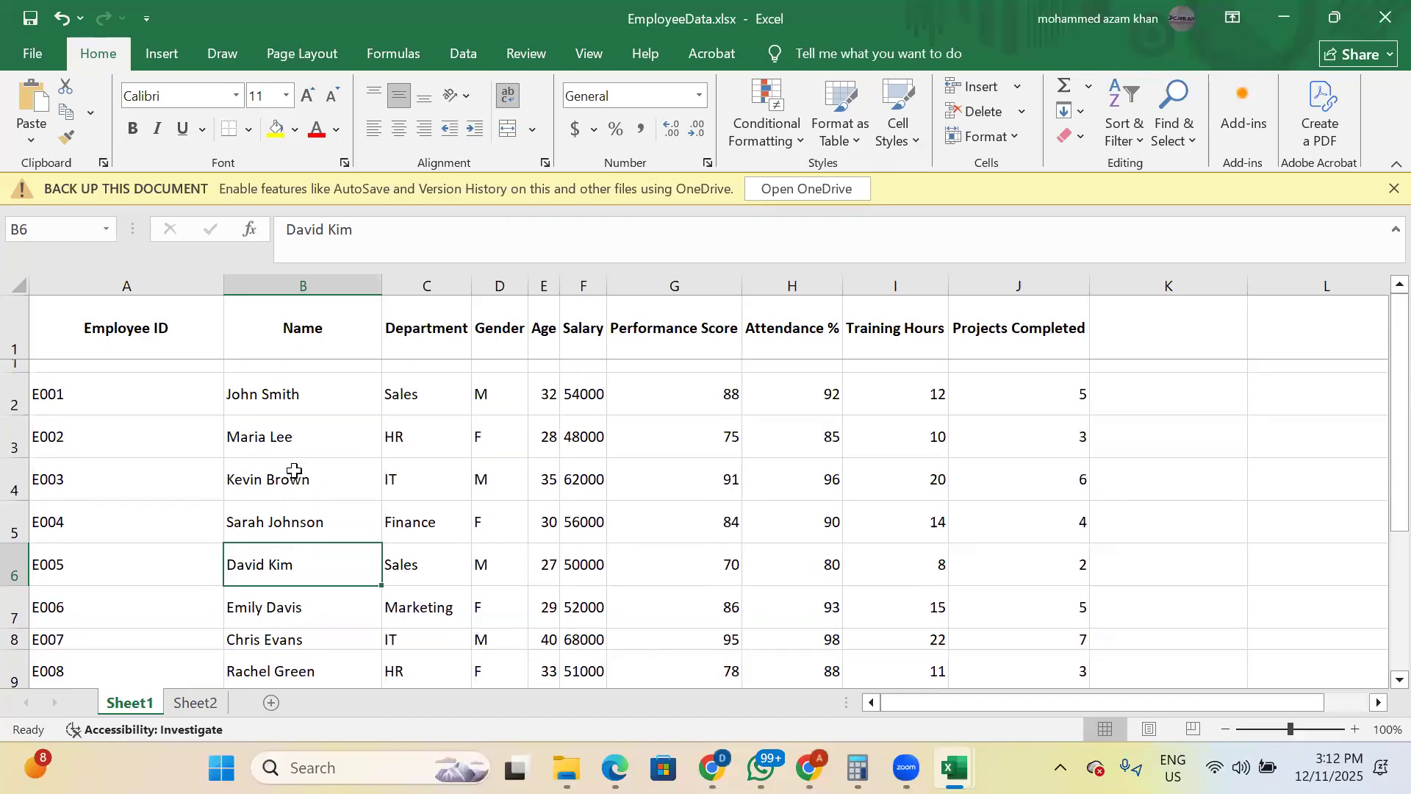
pyautogui.press('Up')
pyautogui.press('Up')
pyautogui.press('Up')
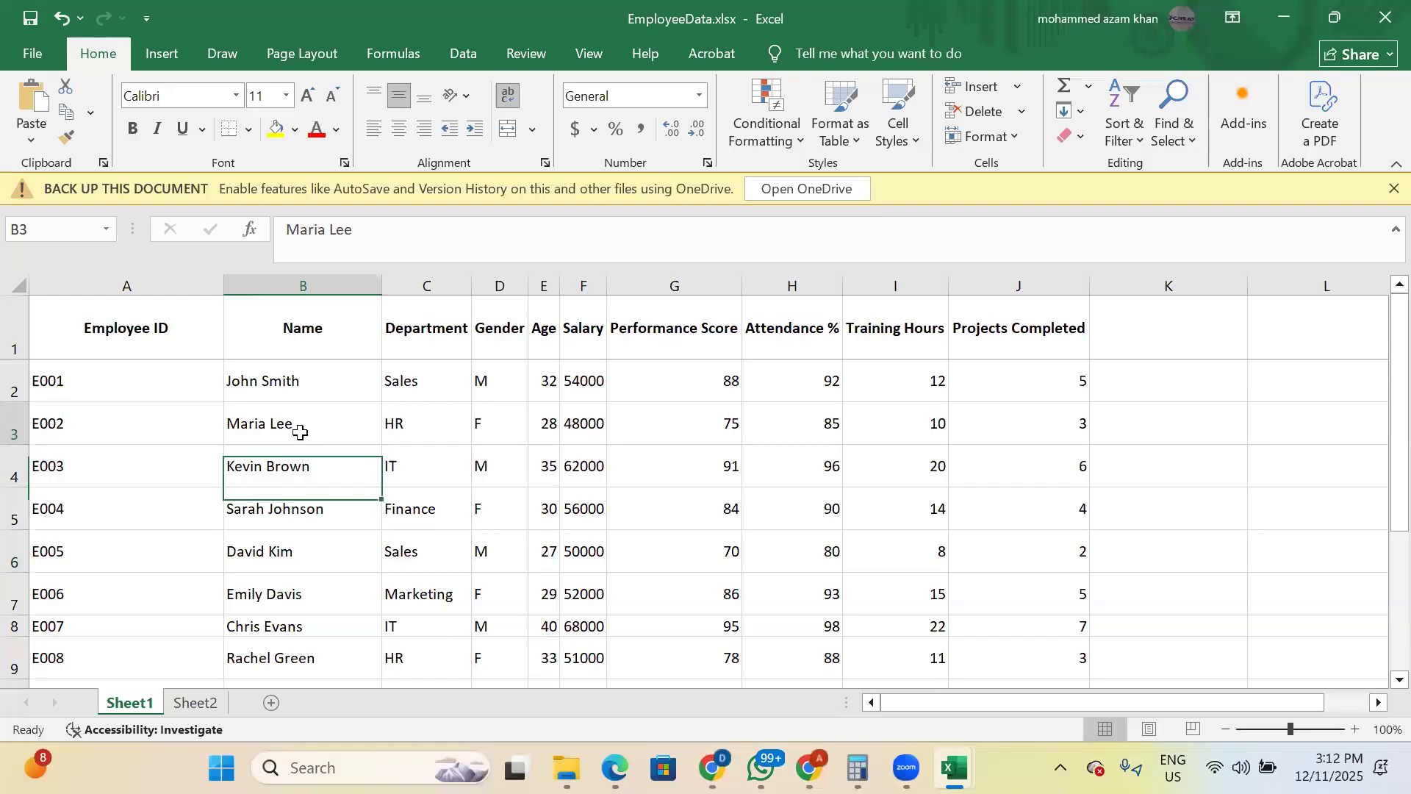
pyautogui.click(300, 663)
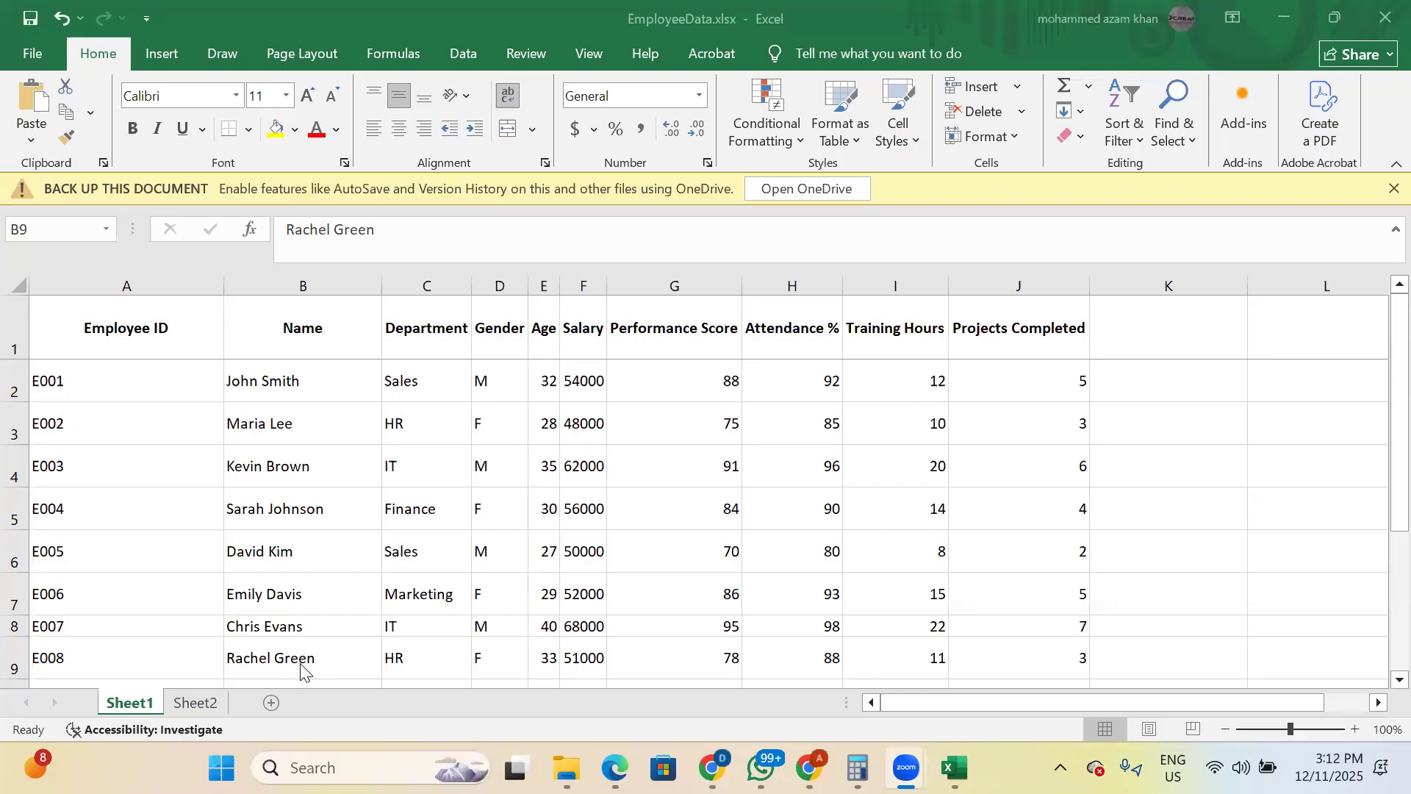
pyautogui.click(301, 673)
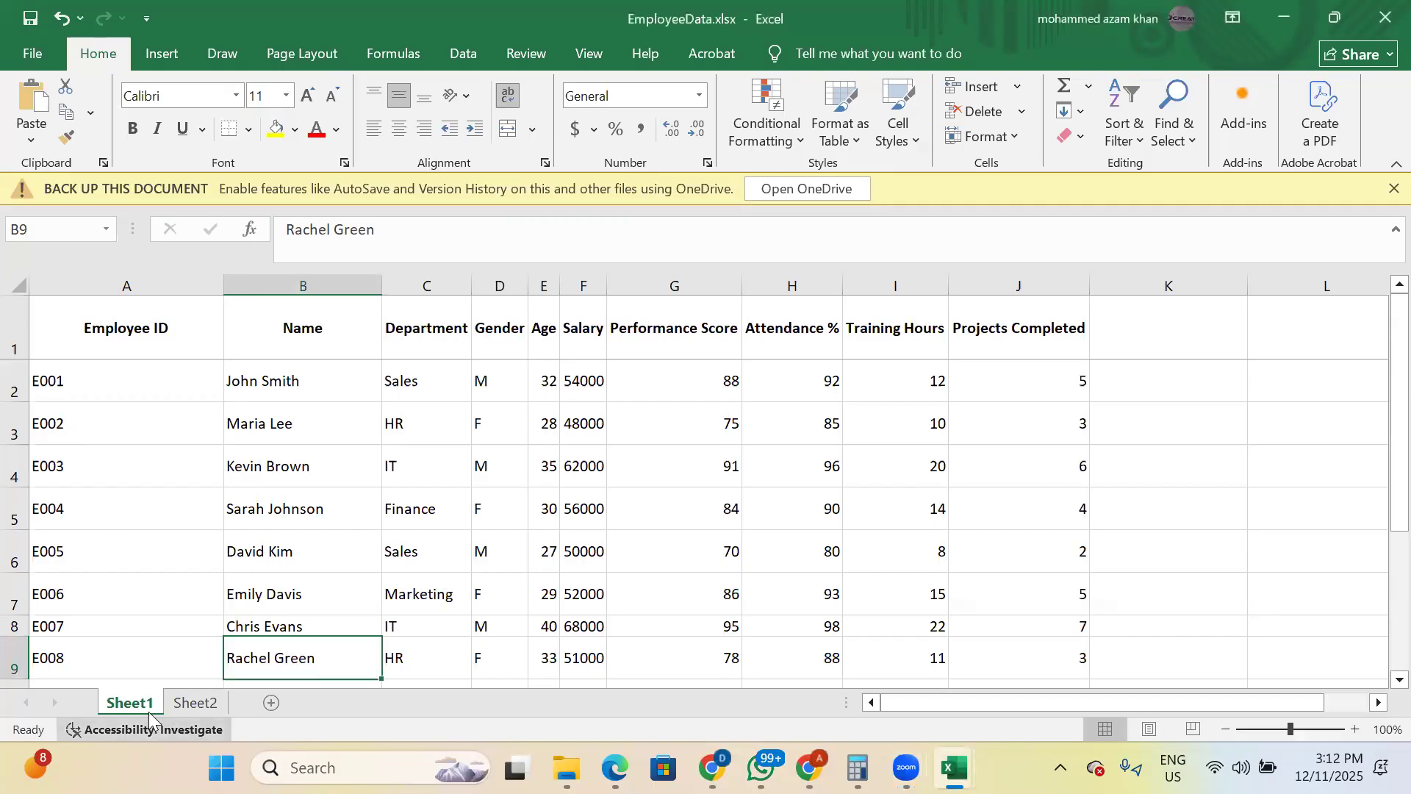
# - Add a blank worksheet after the pie chart sheet and return to the chart on Sheet2
pyautogui.click(196, 702)
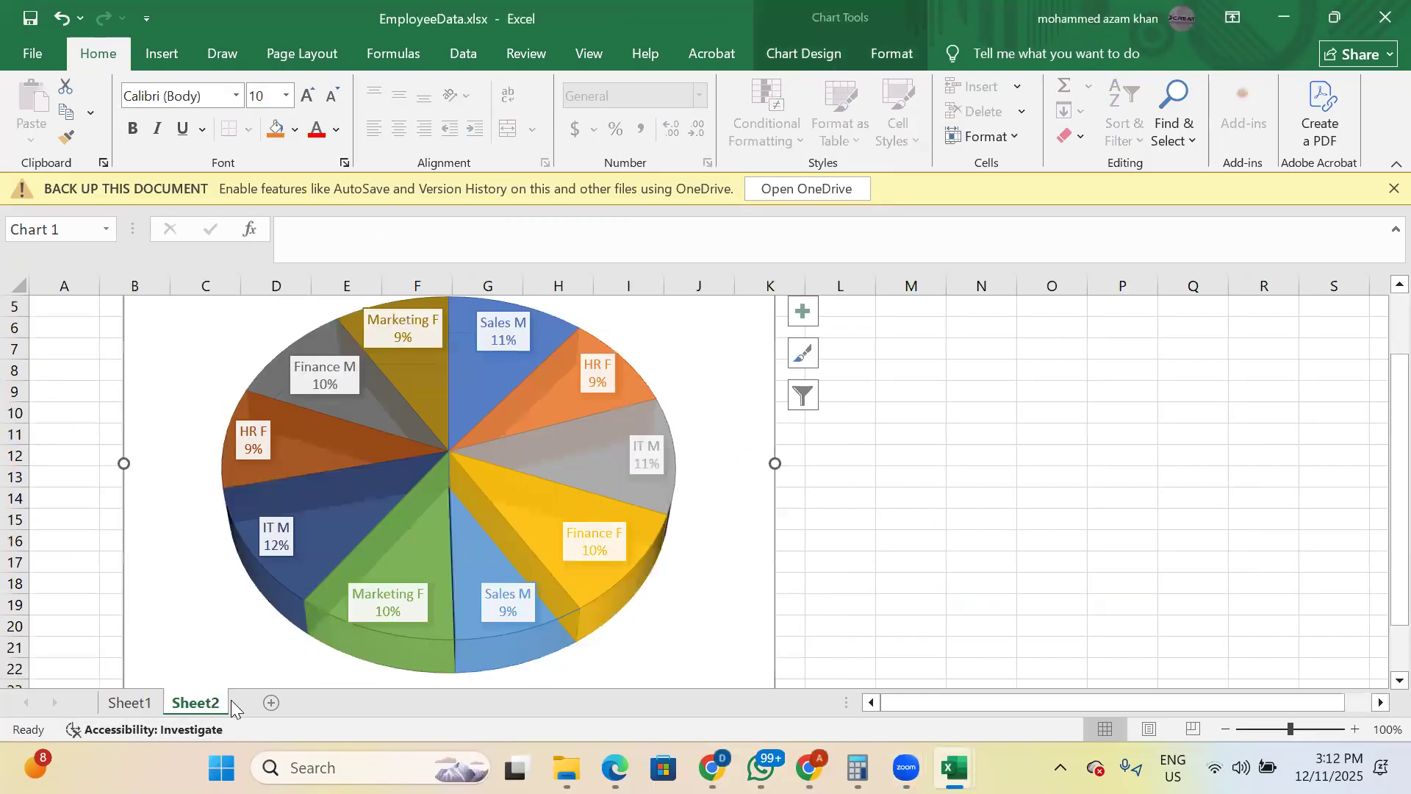
pyautogui.click(270, 702)
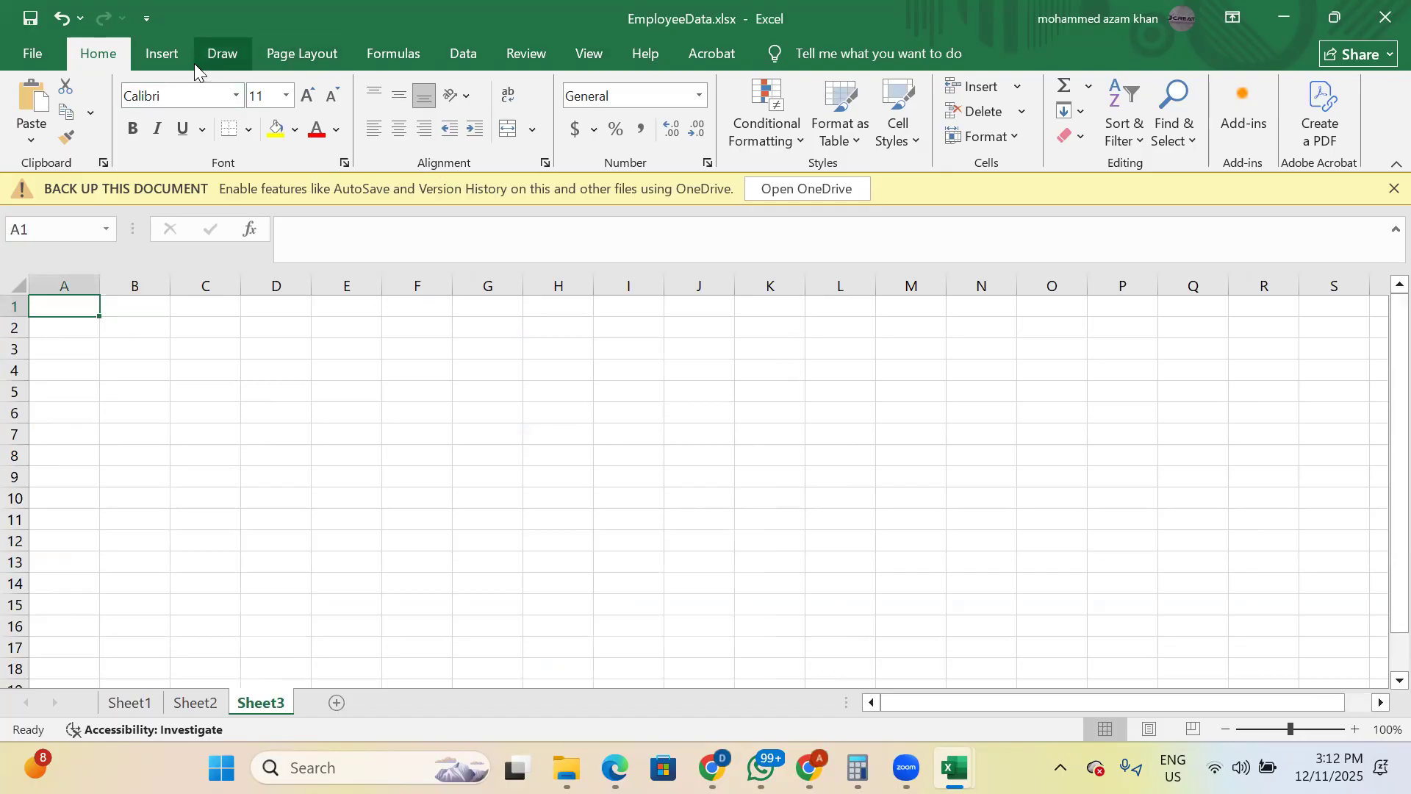
pyautogui.click(195, 700)
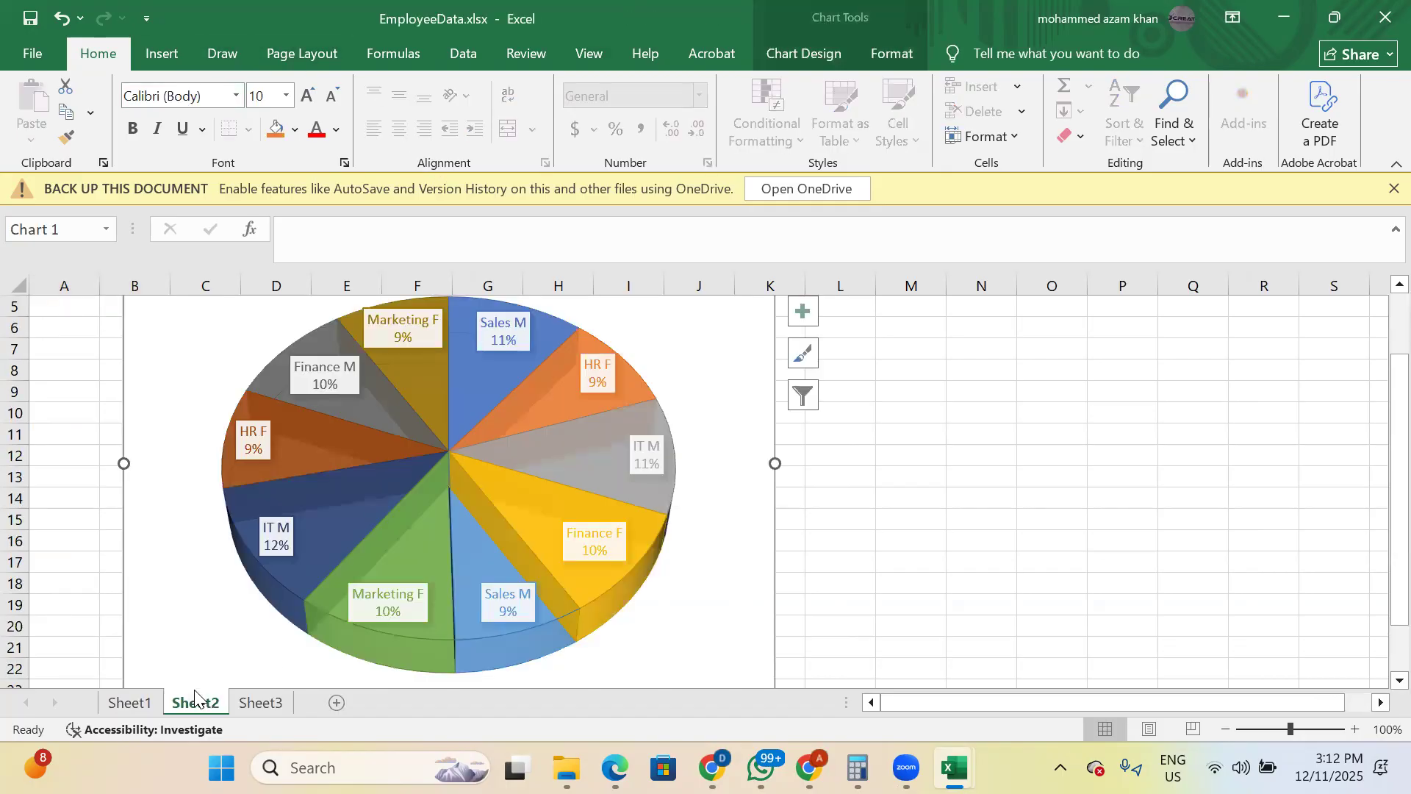
# - Create a PivotTable from the employee data in A1:J11 of Sheet1, including the headers, on a new worksheet
pyautogui.click(130, 703)
pyautogui.click(134, 314)
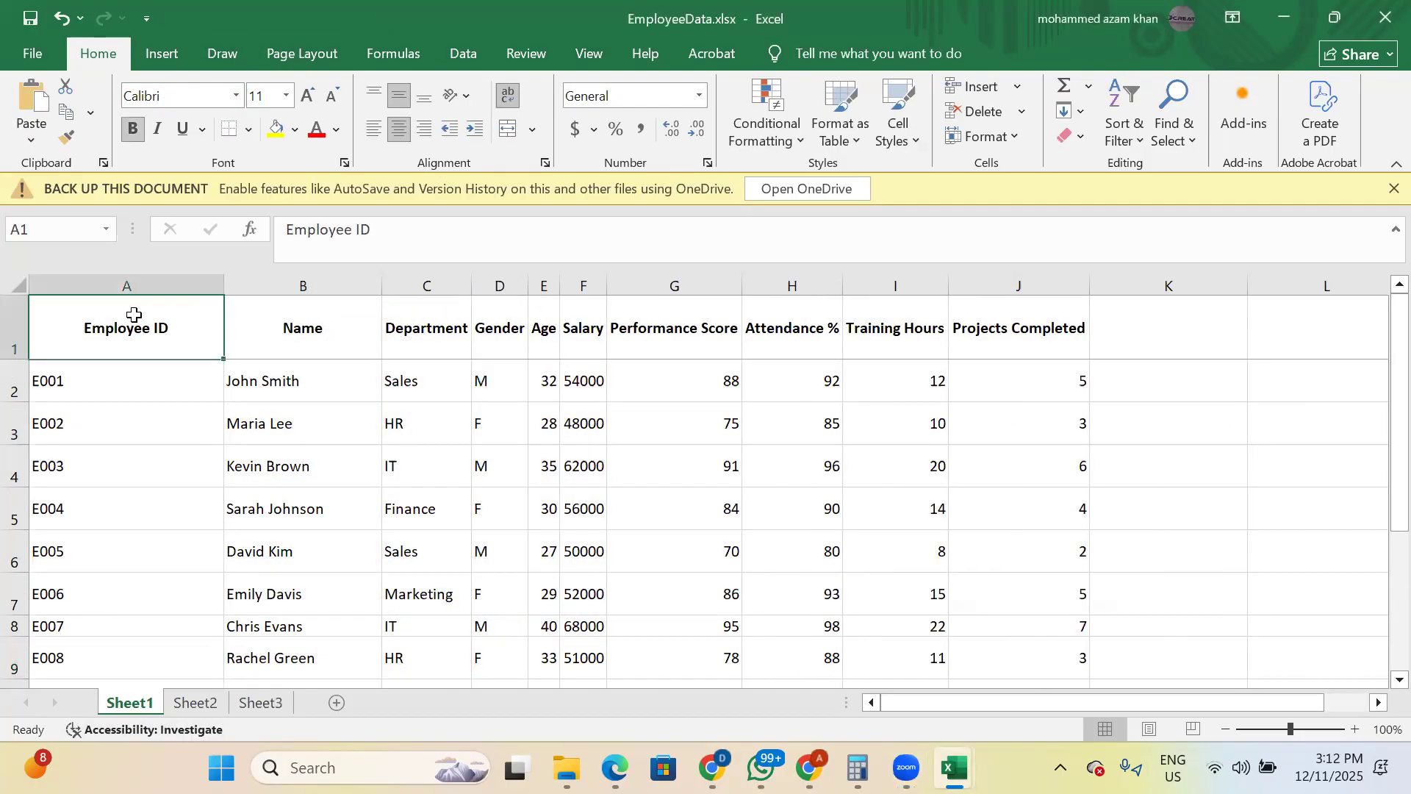
pyautogui.hotkey('shift', 'Right')
pyautogui.hotkey('shift', 'Right')
pyautogui.hotkey('shift', 'Right')
pyautogui.hotkey('shift', 'Right')
pyautogui.hotkey('shift', 'Right')
pyautogui.hotkey('shift', 'Right')
pyautogui.hotkey('shift', 'Right')
pyautogui.hotkey('shift', 'Right')
pyautogui.hotkey('shift', 'Right')
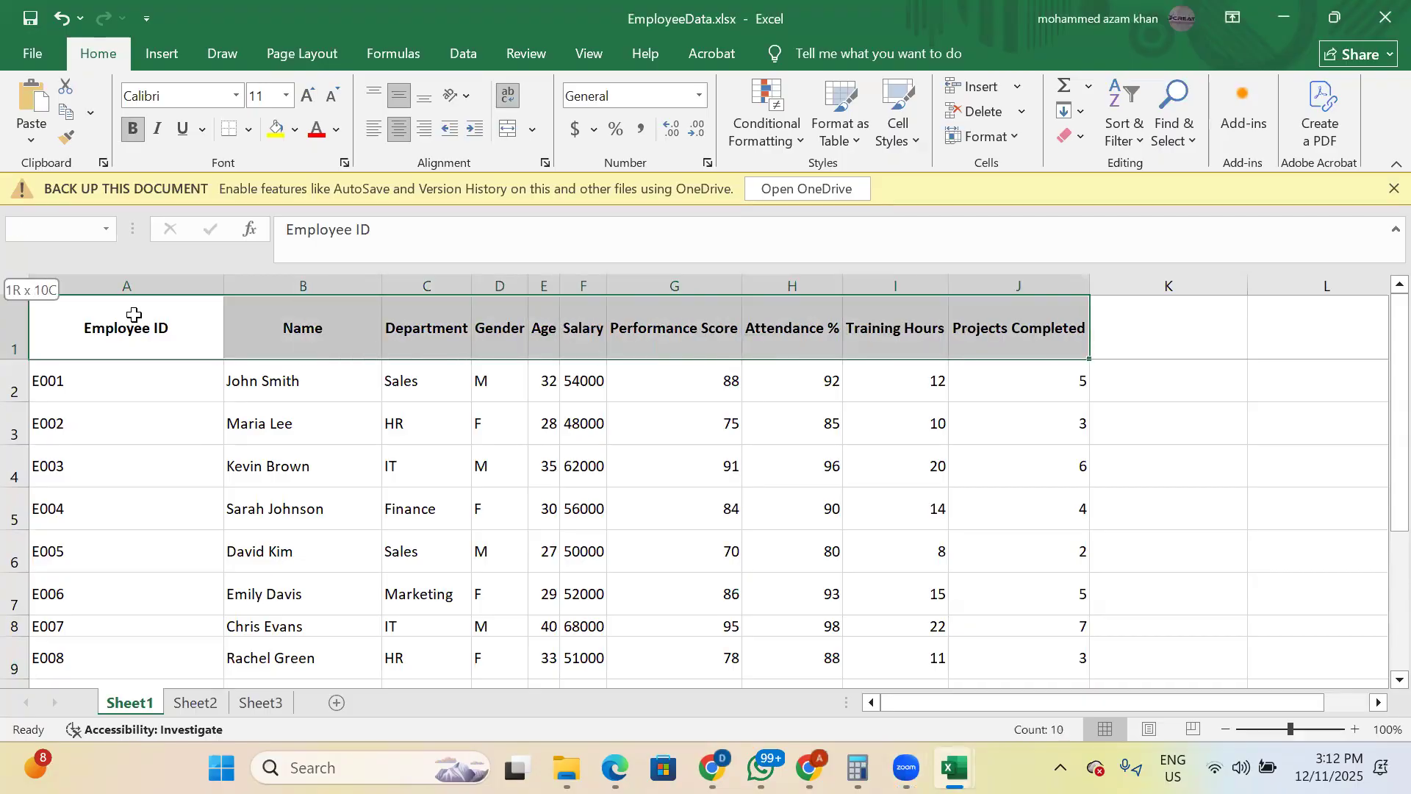
pyautogui.hotkey('ctrl', 'shift', 'Down')
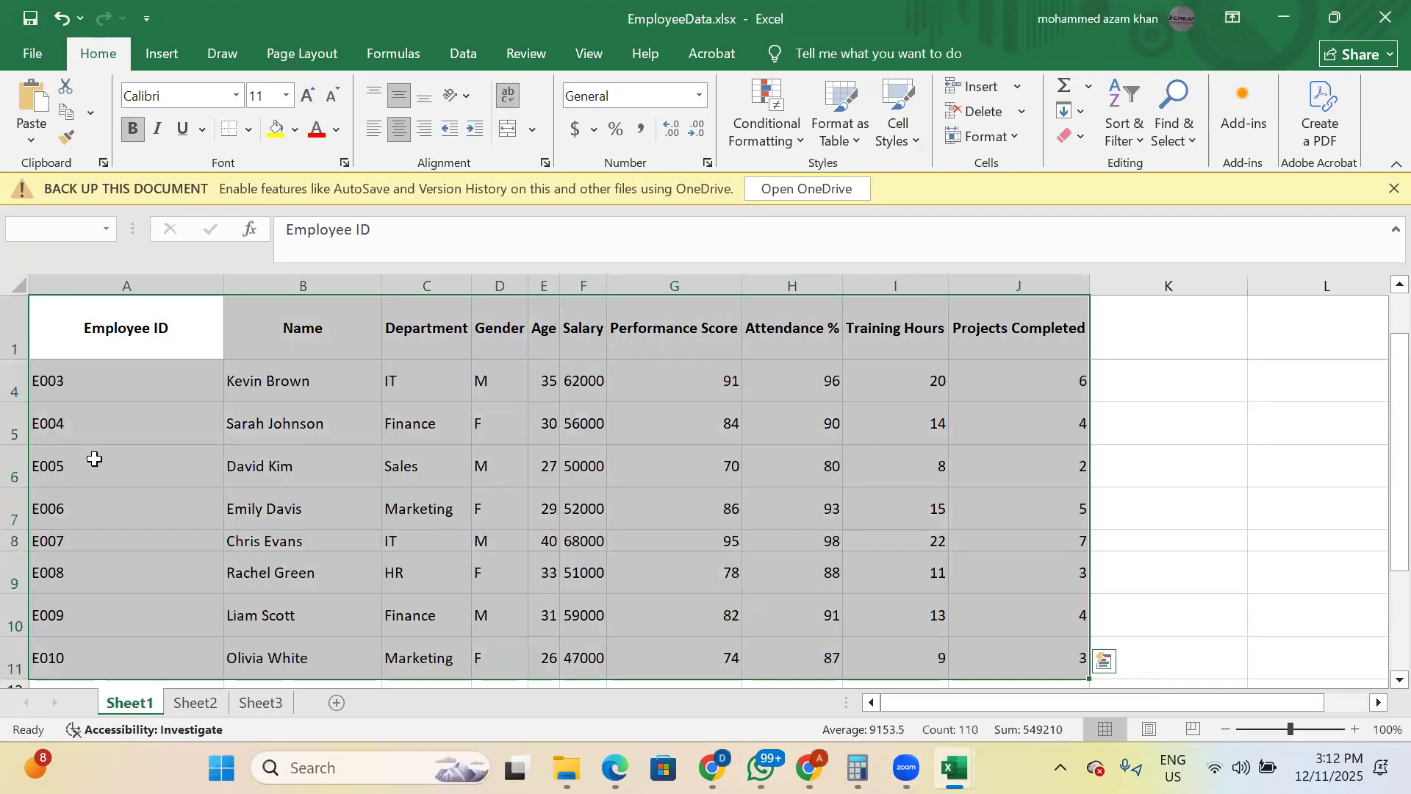
pyautogui.scroll(-1, 145, 457)
pyautogui.scroll(2, 145, 457)
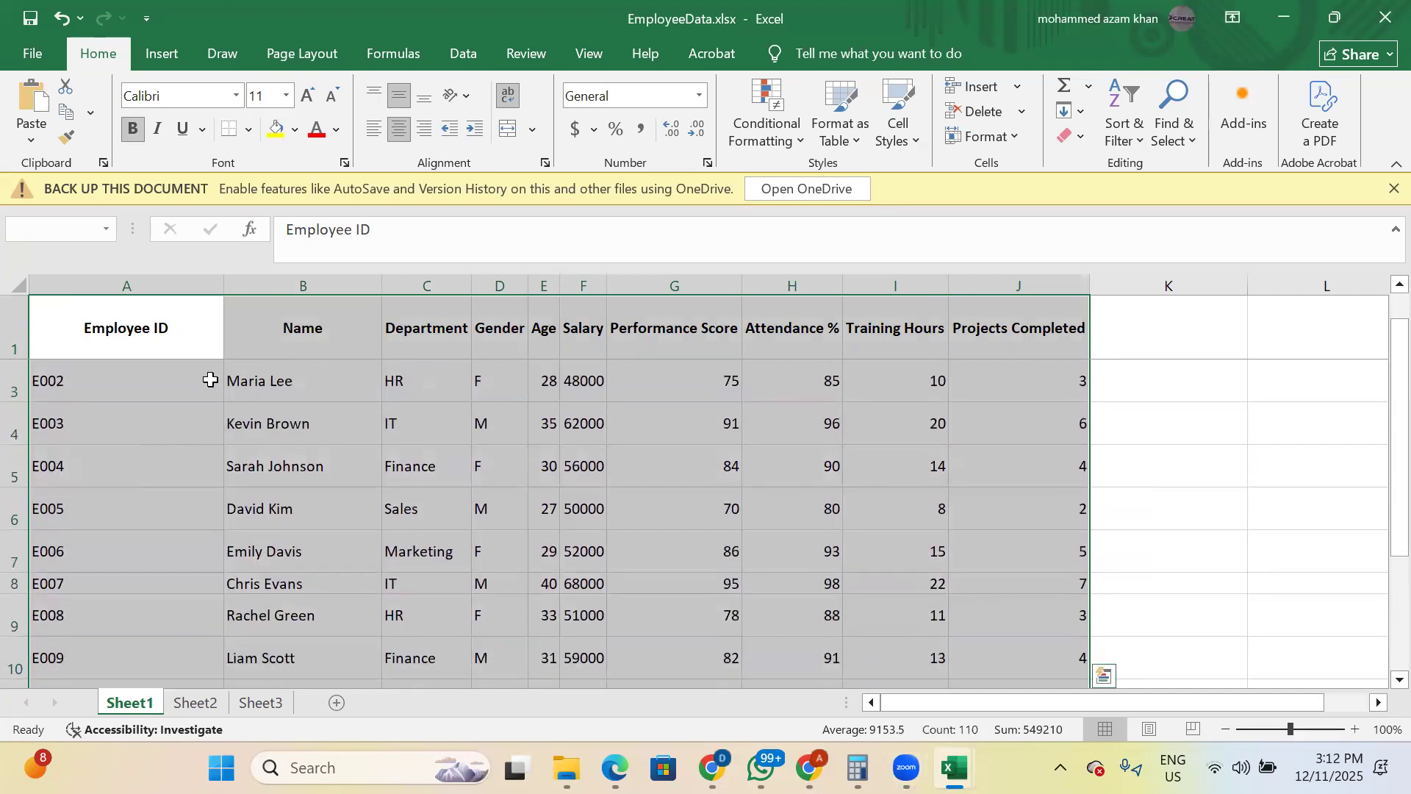
pyautogui.click(161, 53)
pyautogui.click(42, 110)
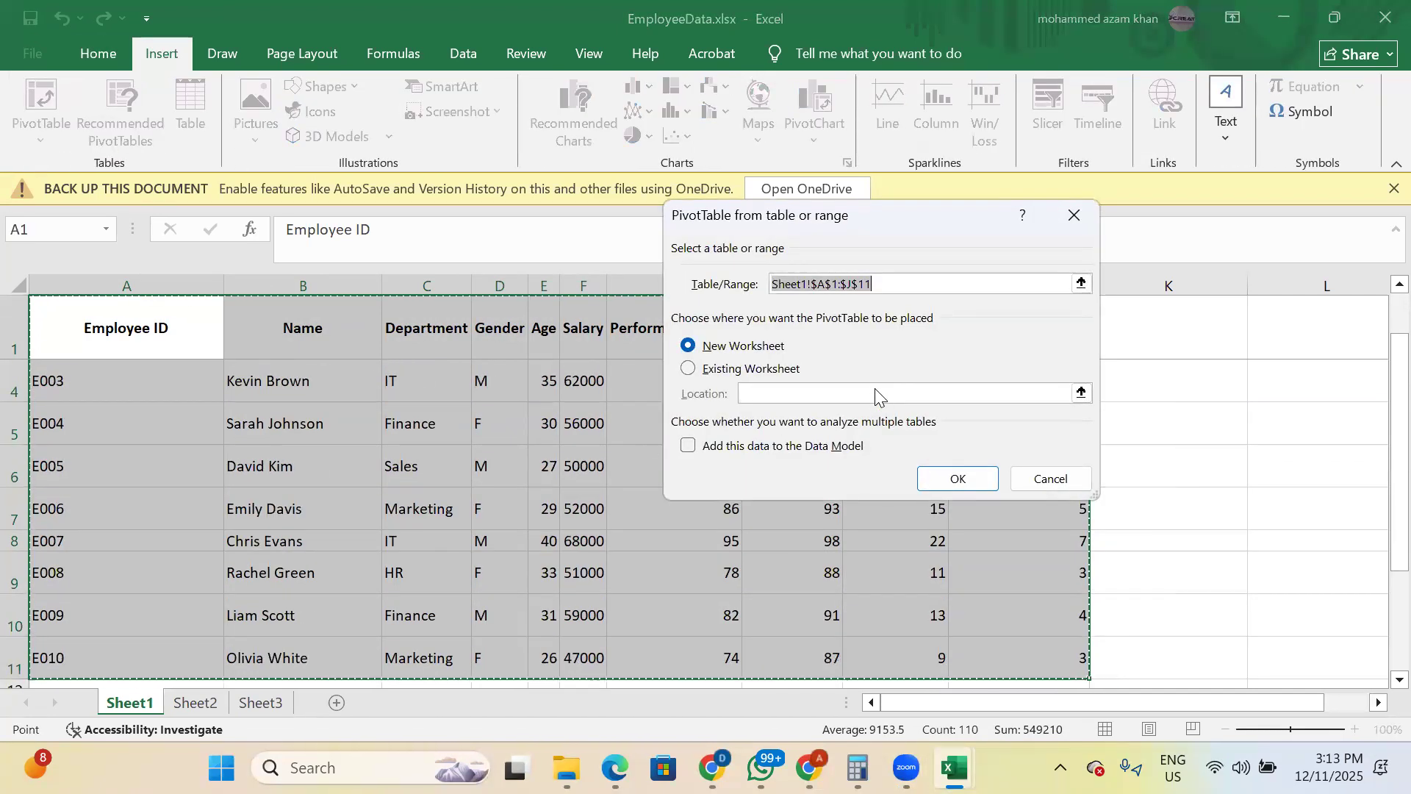
pyautogui.click(958, 487)
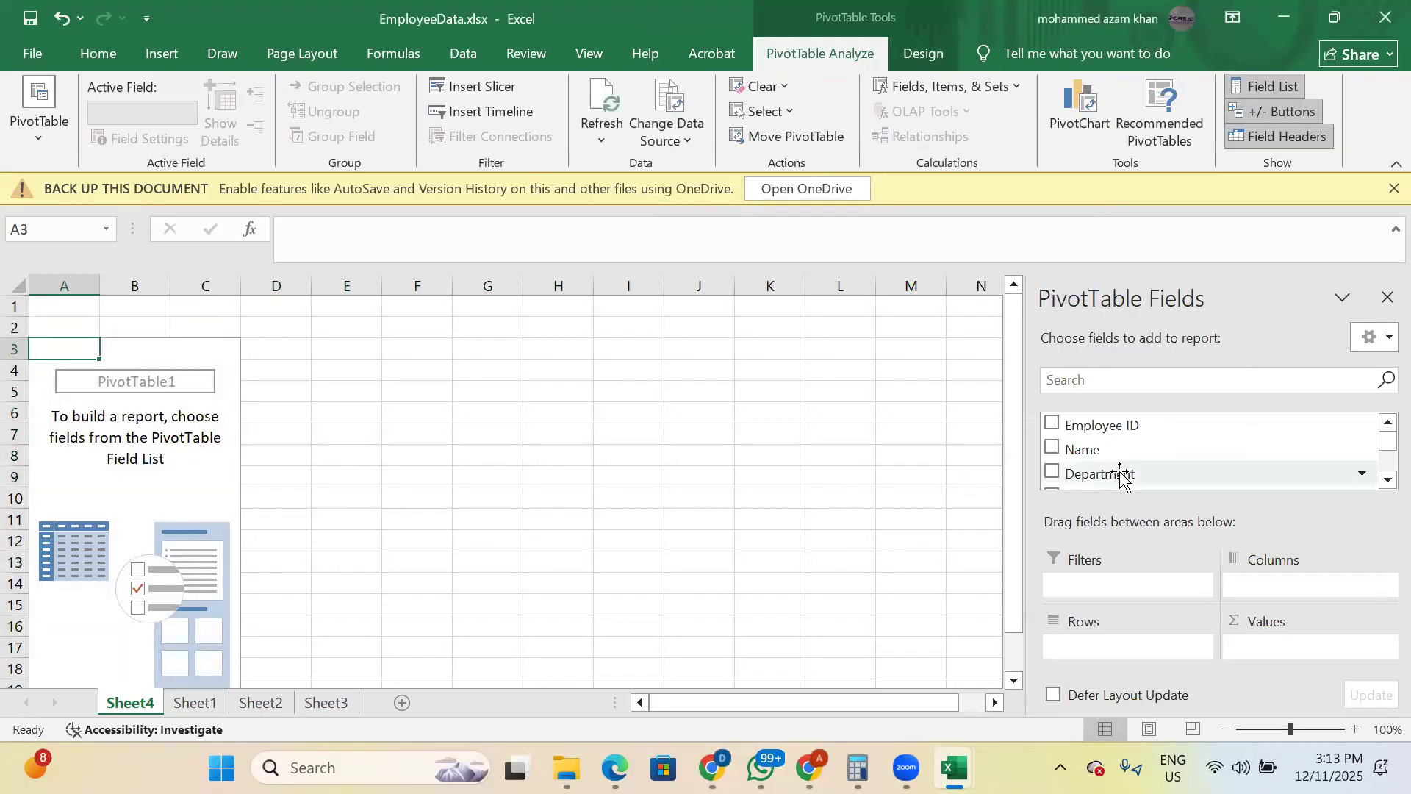
# - Add Department to the PivotTable's rows and Performance Score to its values
pyautogui.moveTo(1139, 471); pyautogui.dragTo(1144, 539)
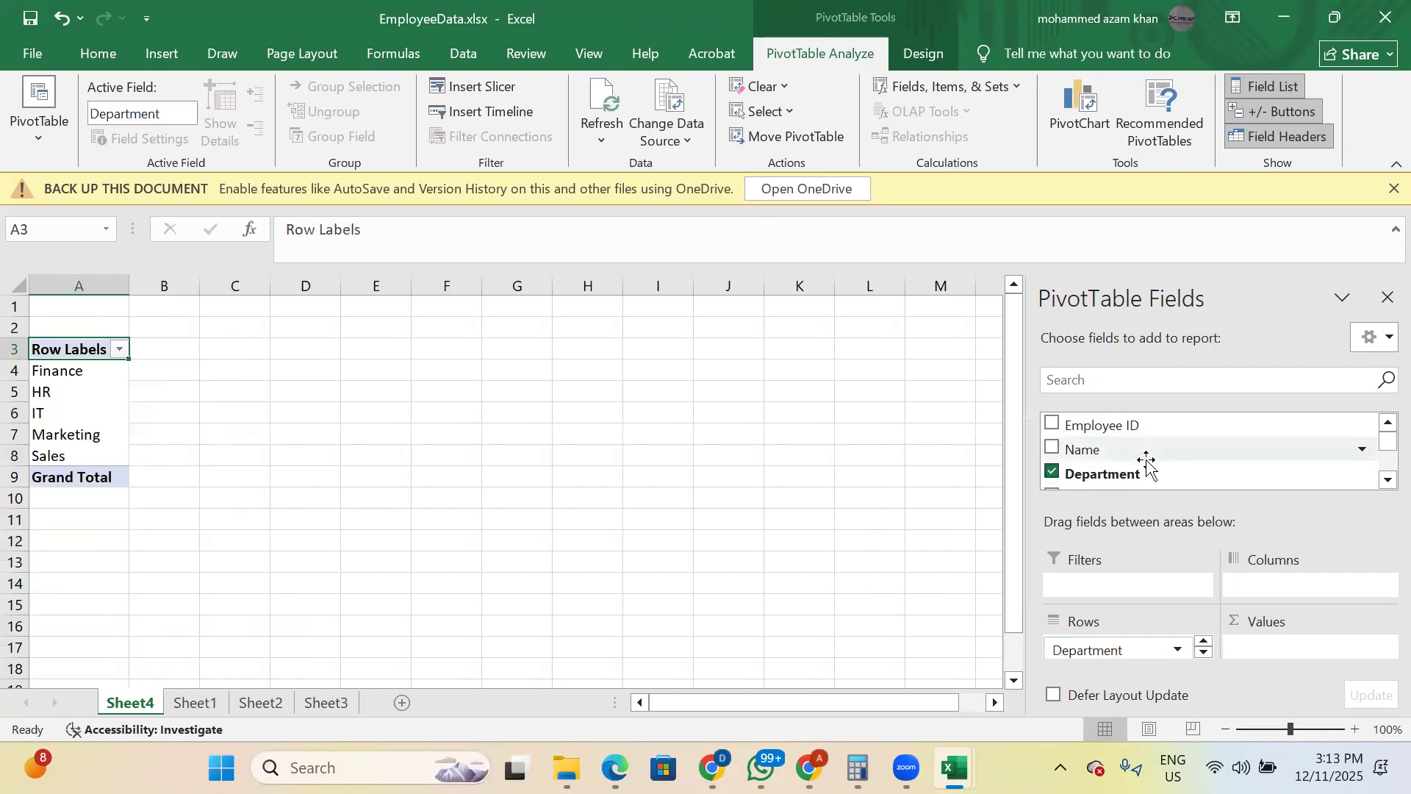
pyautogui.scroll(-1, 1147, 463)
pyautogui.scroll(-1, 1147, 463)
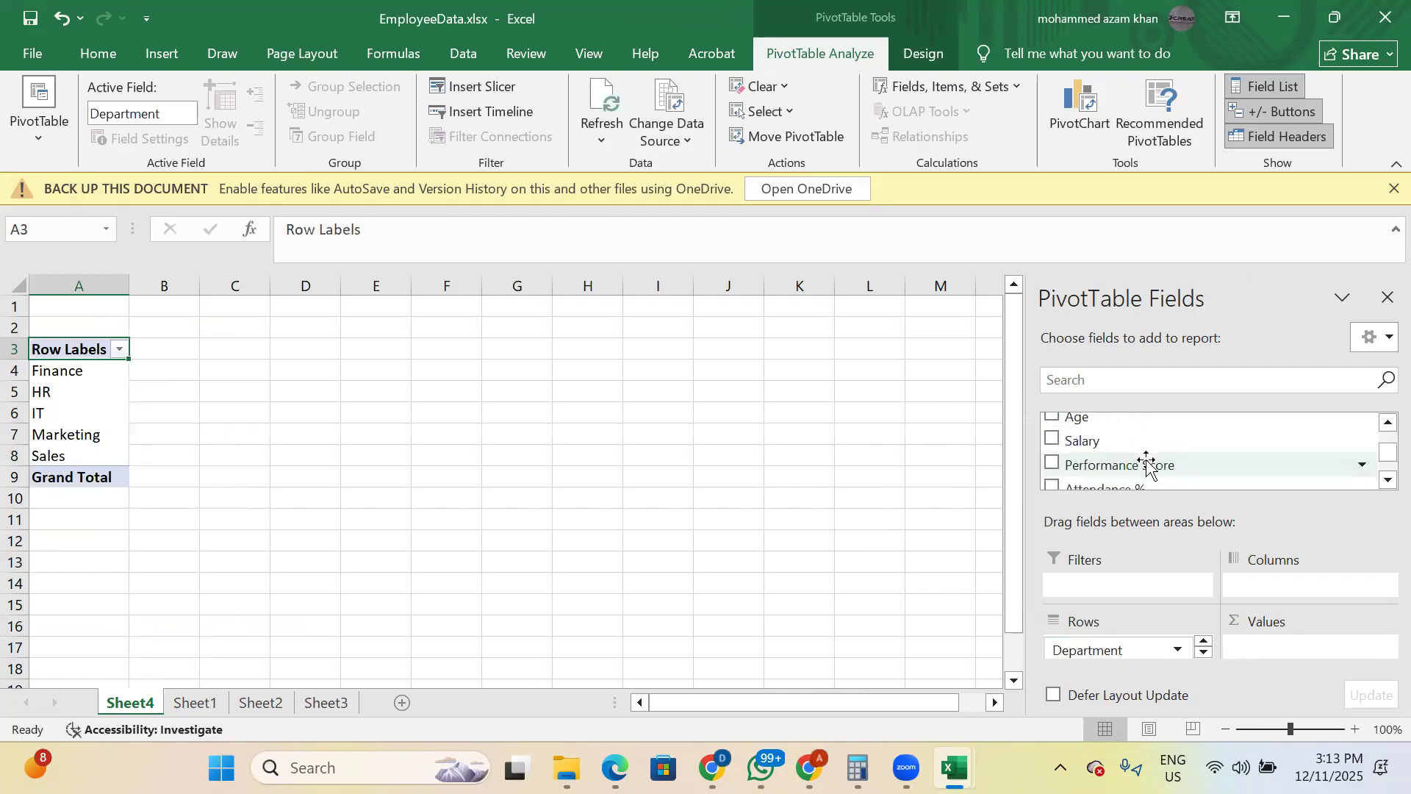
pyautogui.moveTo(1148, 464); pyautogui.dragTo(1295, 556)
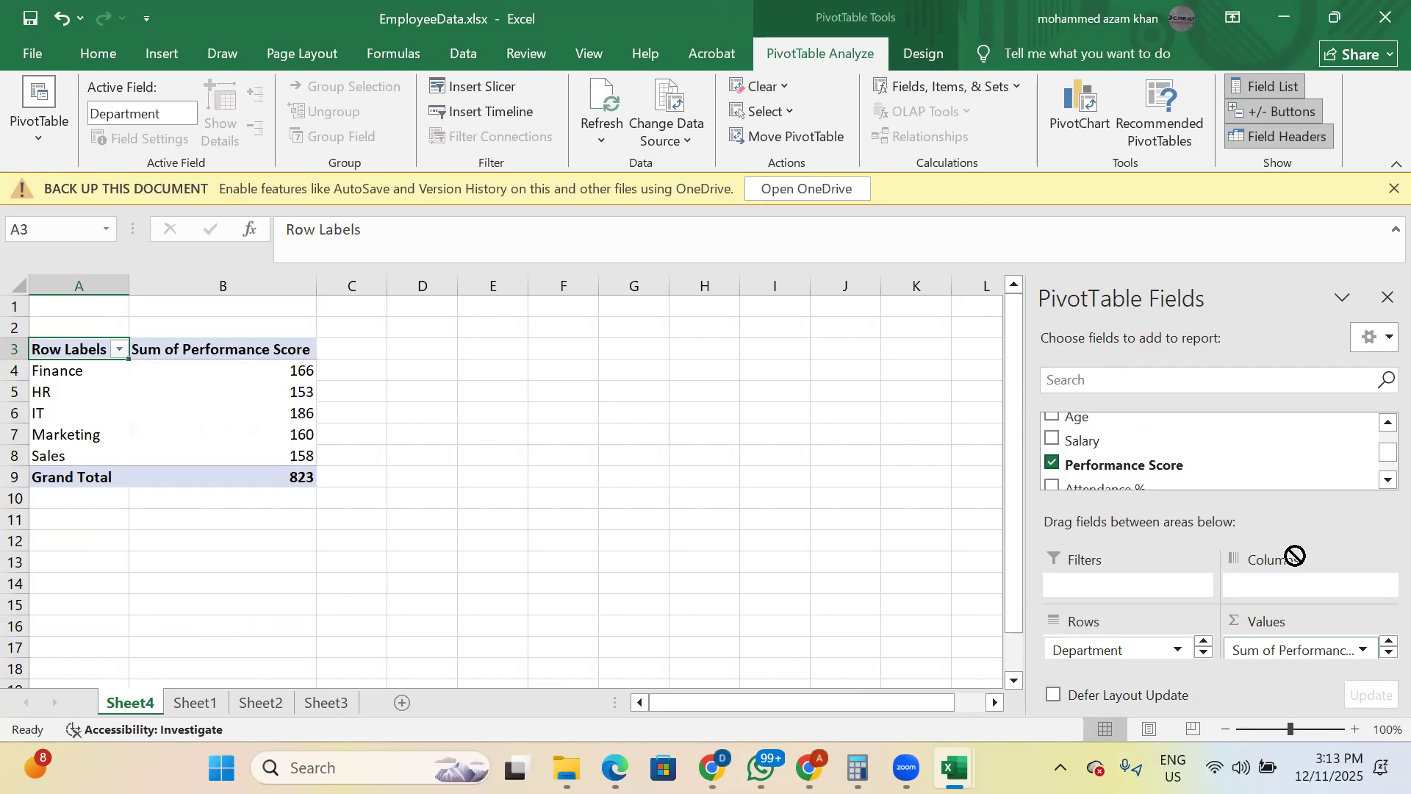
# - Summarize the PivotTable's Performance Score values by Average instead of Sum
pyautogui.click(1294, 649)
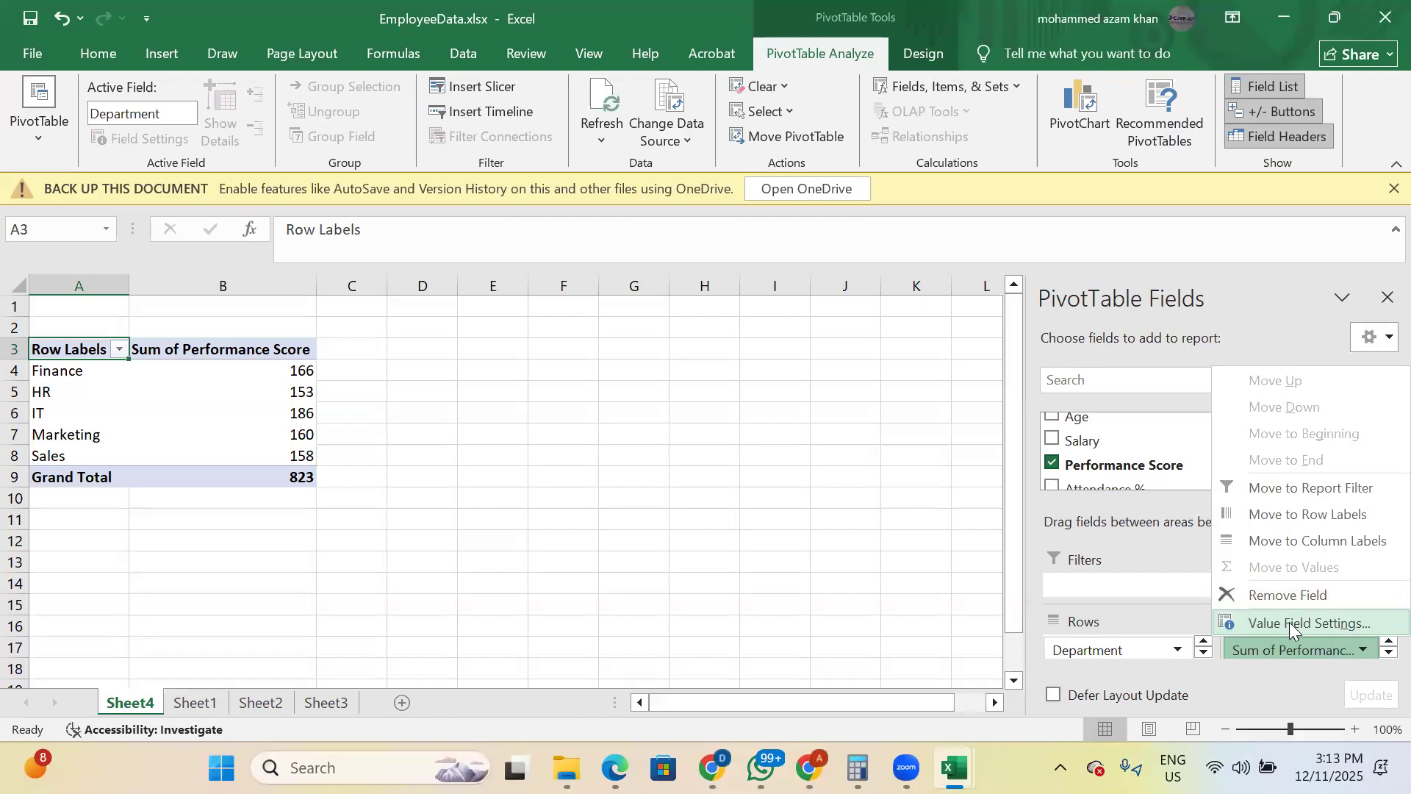
pyautogui.click(1289, 622)
pyautogui.click(728, 367)
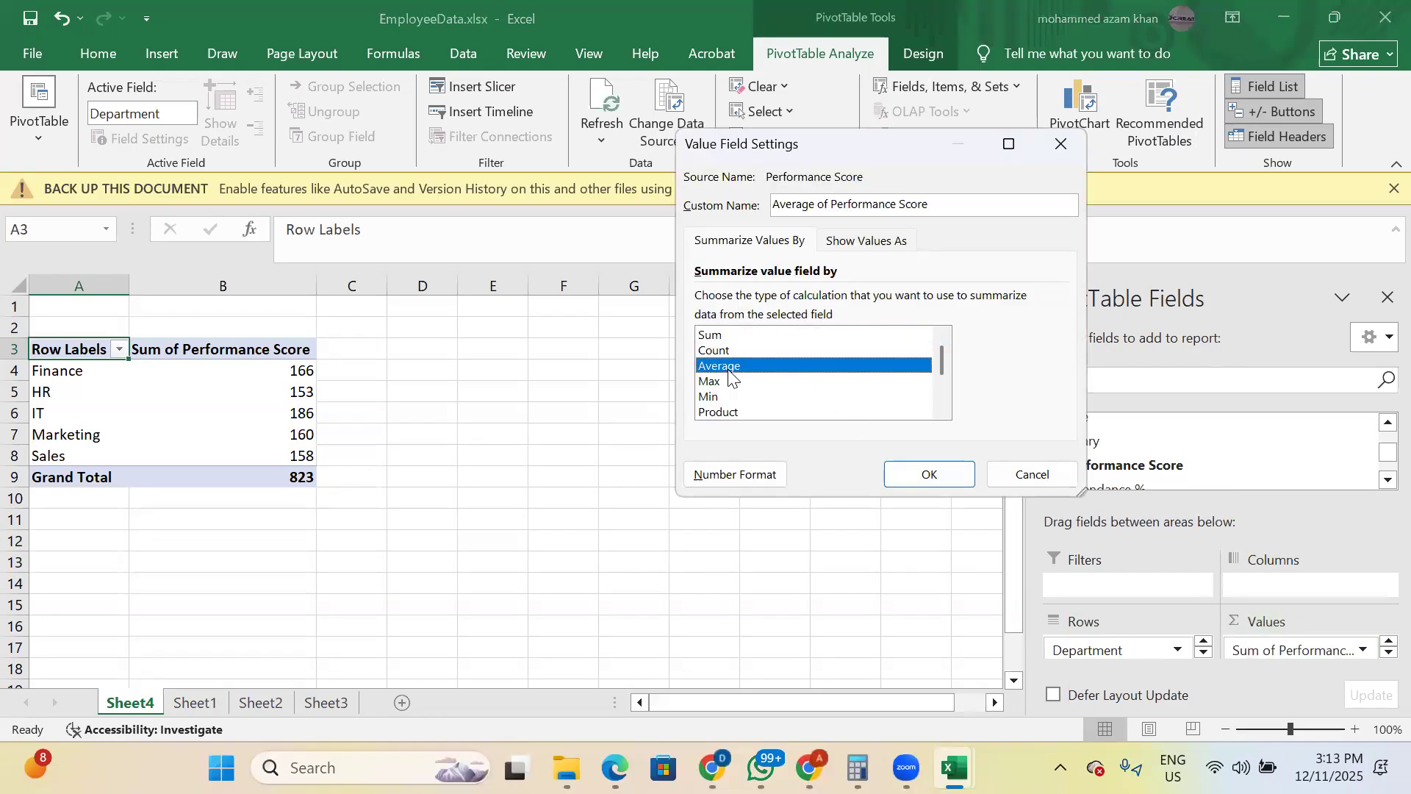
pyautogui.click(915, 474)
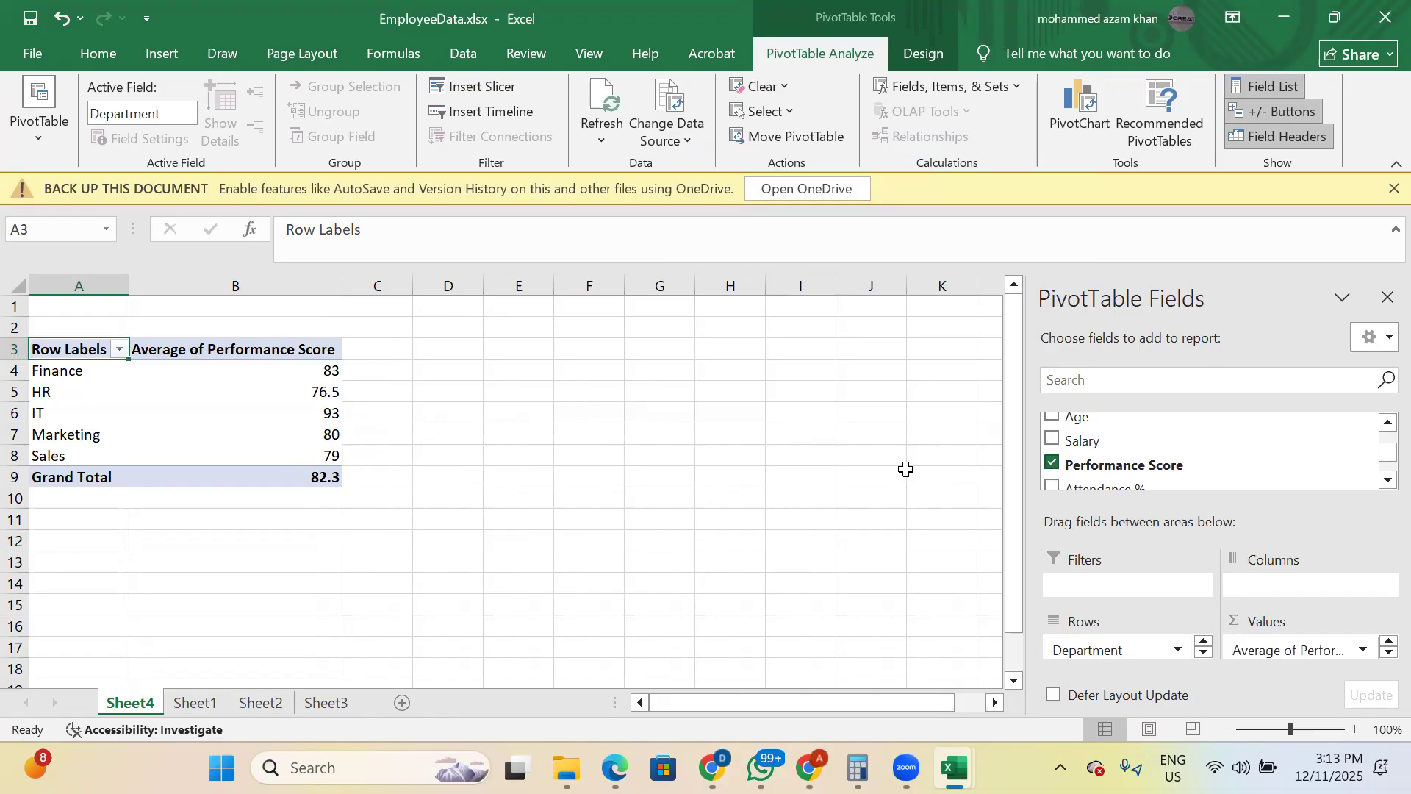
# - Check the source data on Sheet1, and extract the records behind the Finance average in the PivotTable to a detail sheet
pyautogui.click(194, 702)
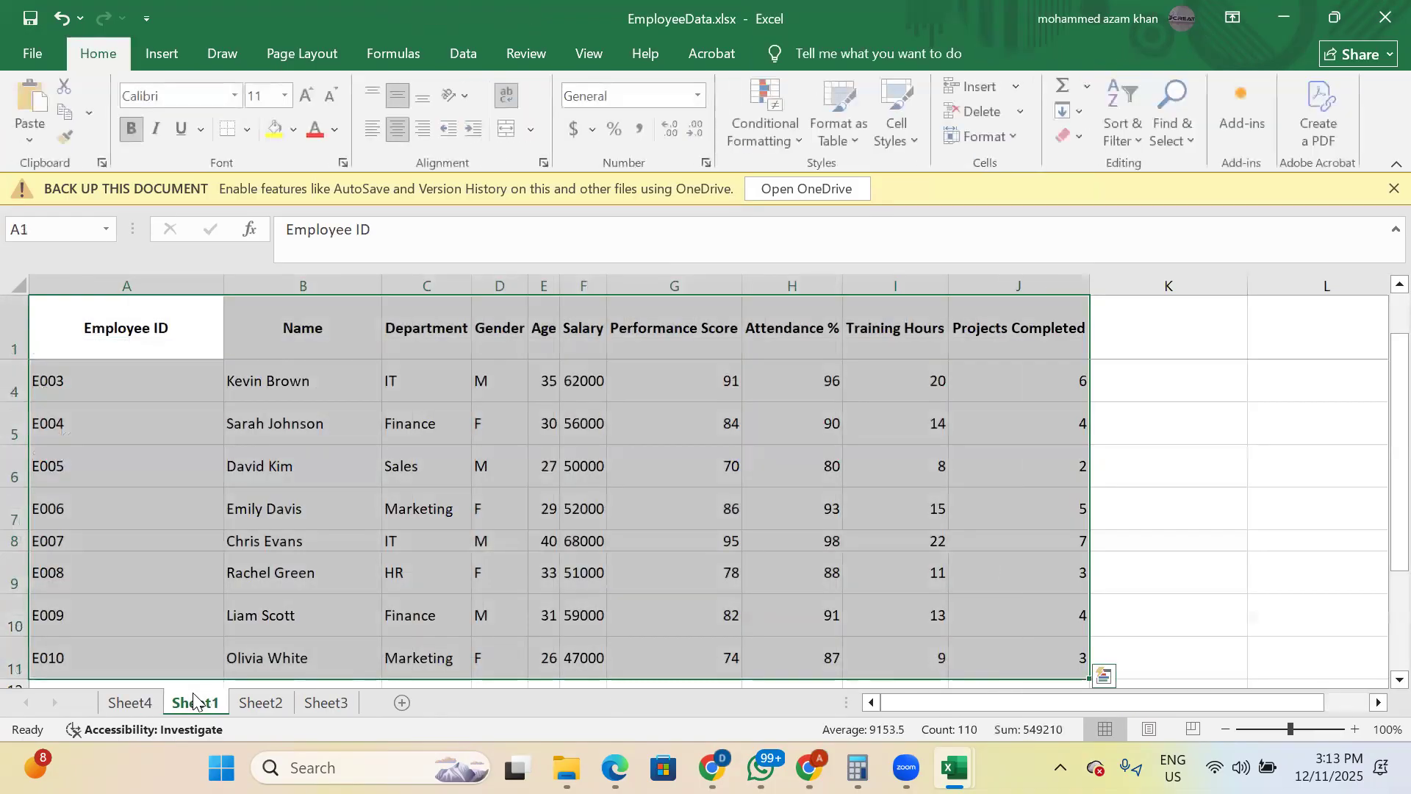
pyautogui.click(322, 393)
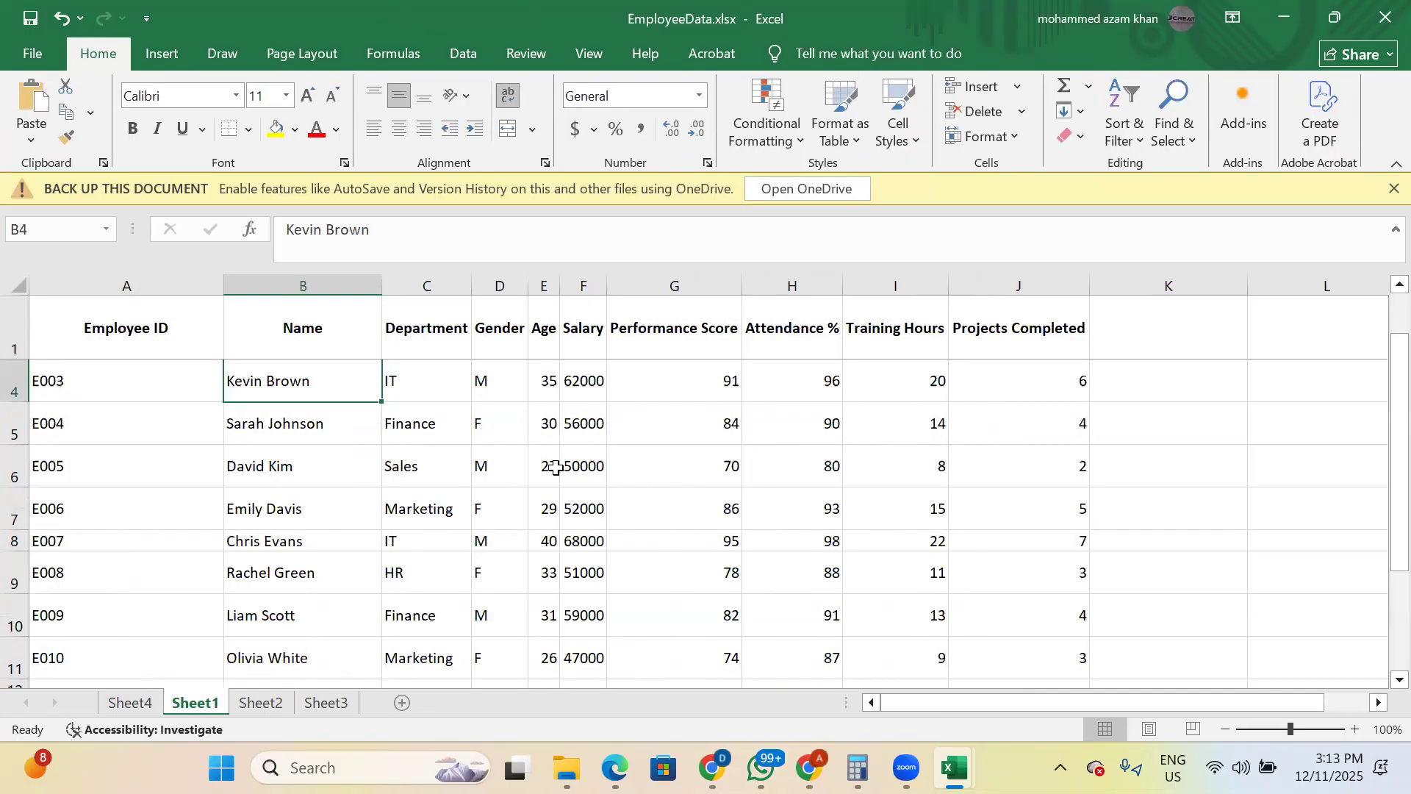
pyautogui.click(130, 703)
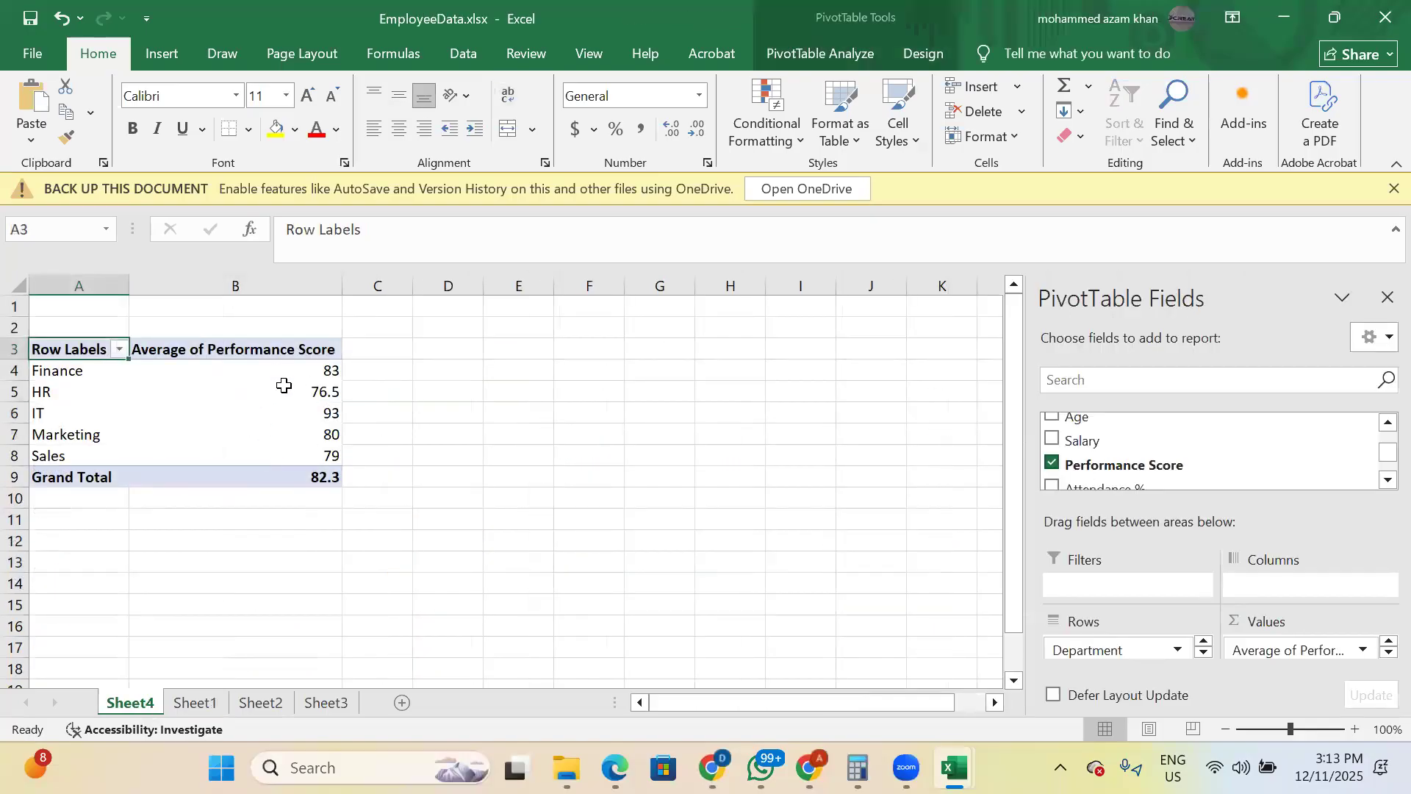
pyautogui.click(248, 367)
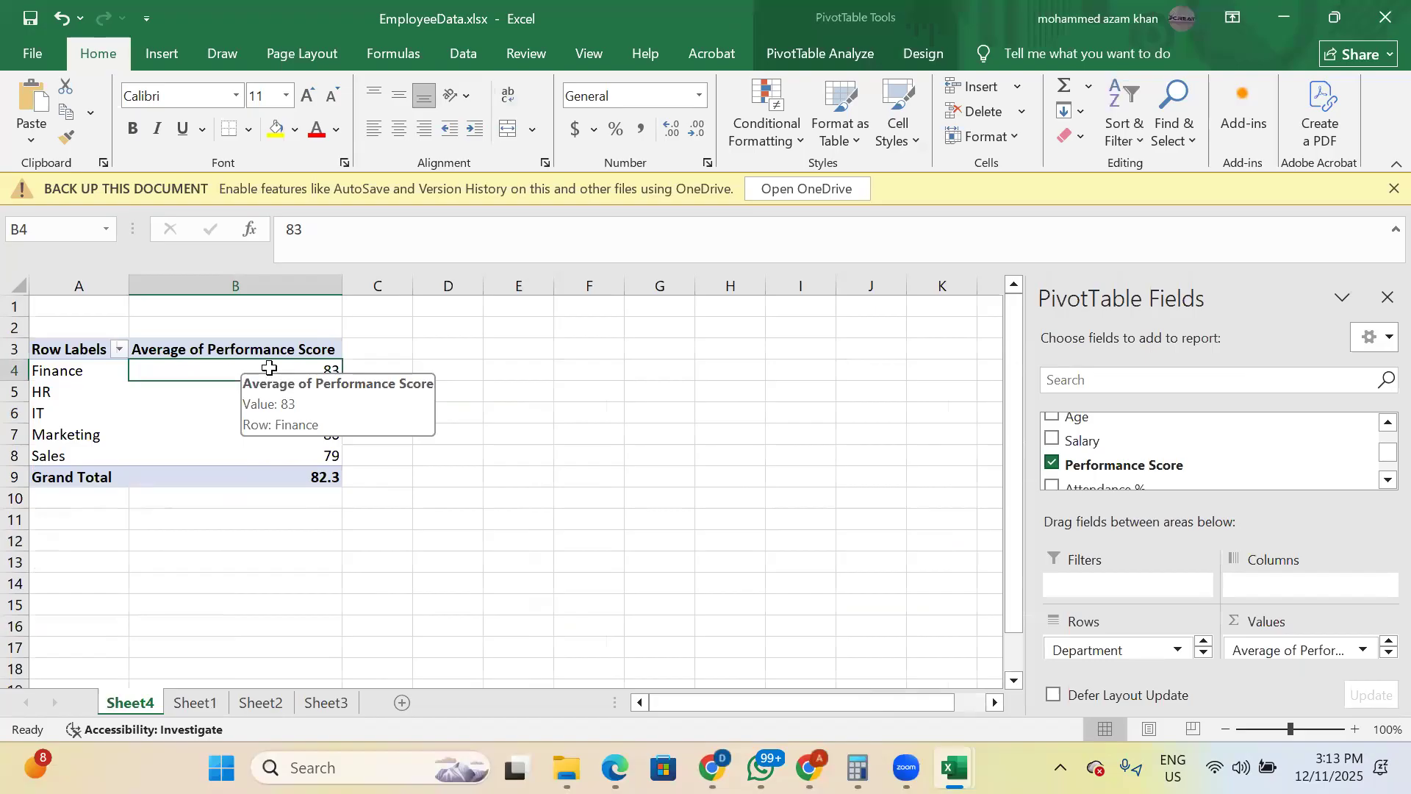
pyautogui.doubleClick(269, 368)
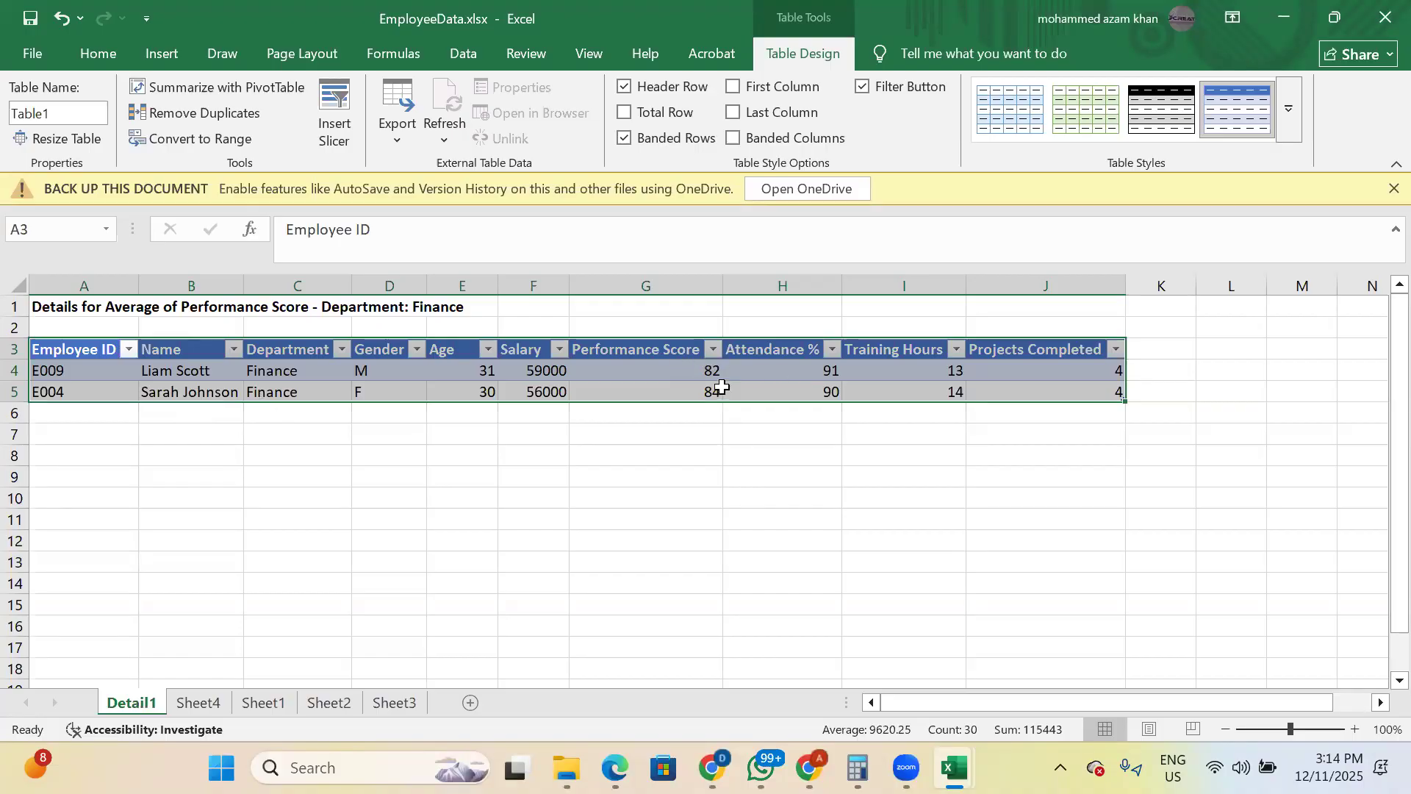
# - Compare the PivotTable's grand total on Sheet4 with the Average Performance Score formula in B14 of Sheet1
pyautogui.click(201, 704)
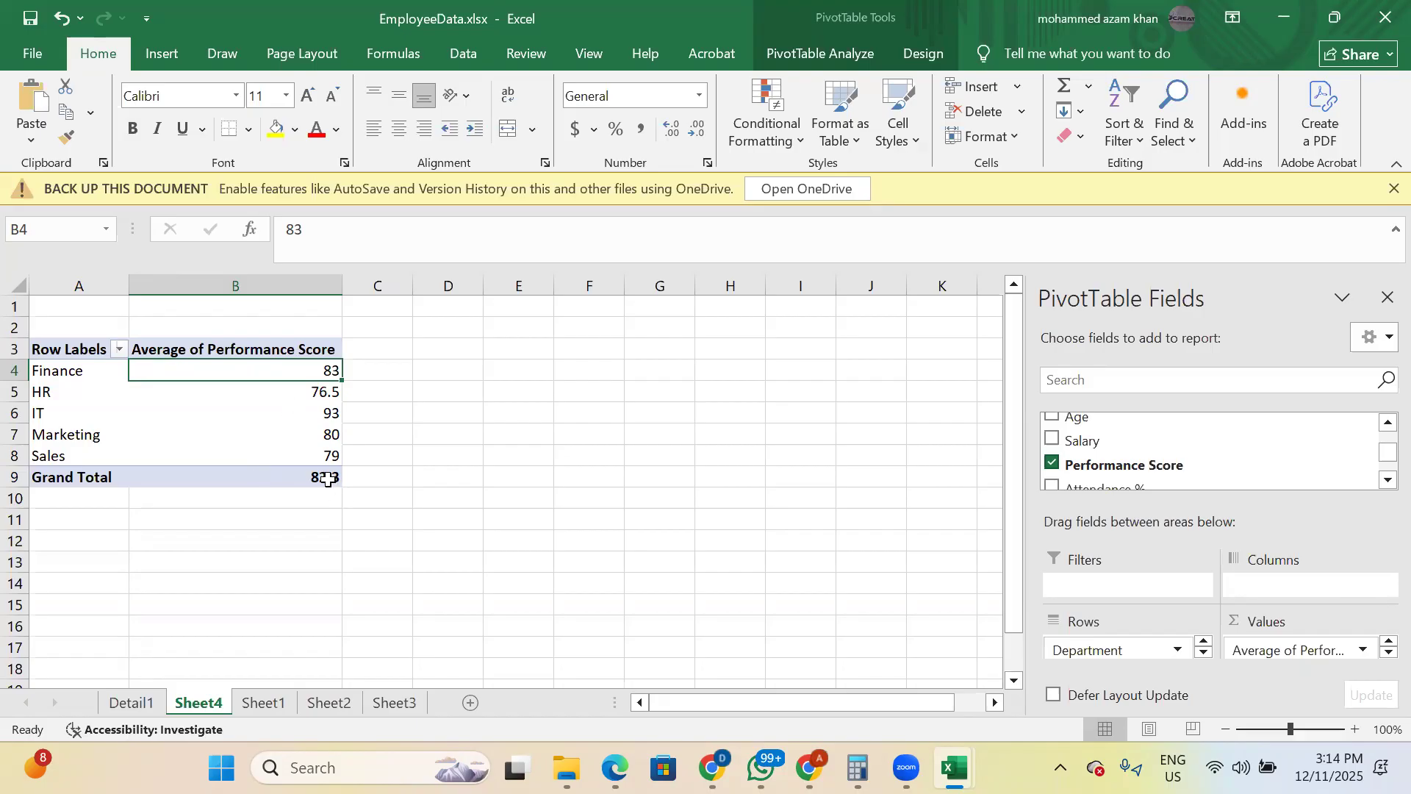
pyautogui.click(288, 482)
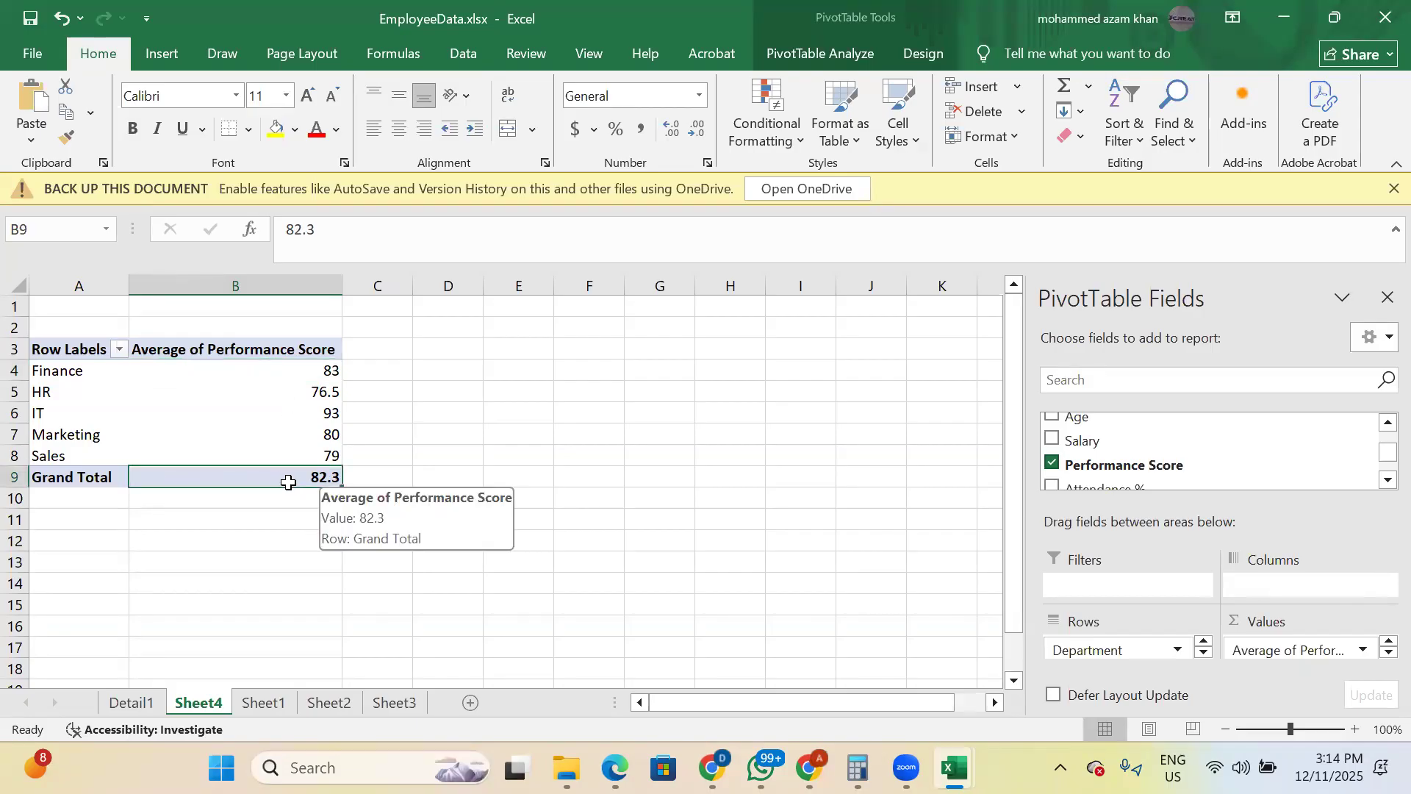
pyautogui.click(274, 709)
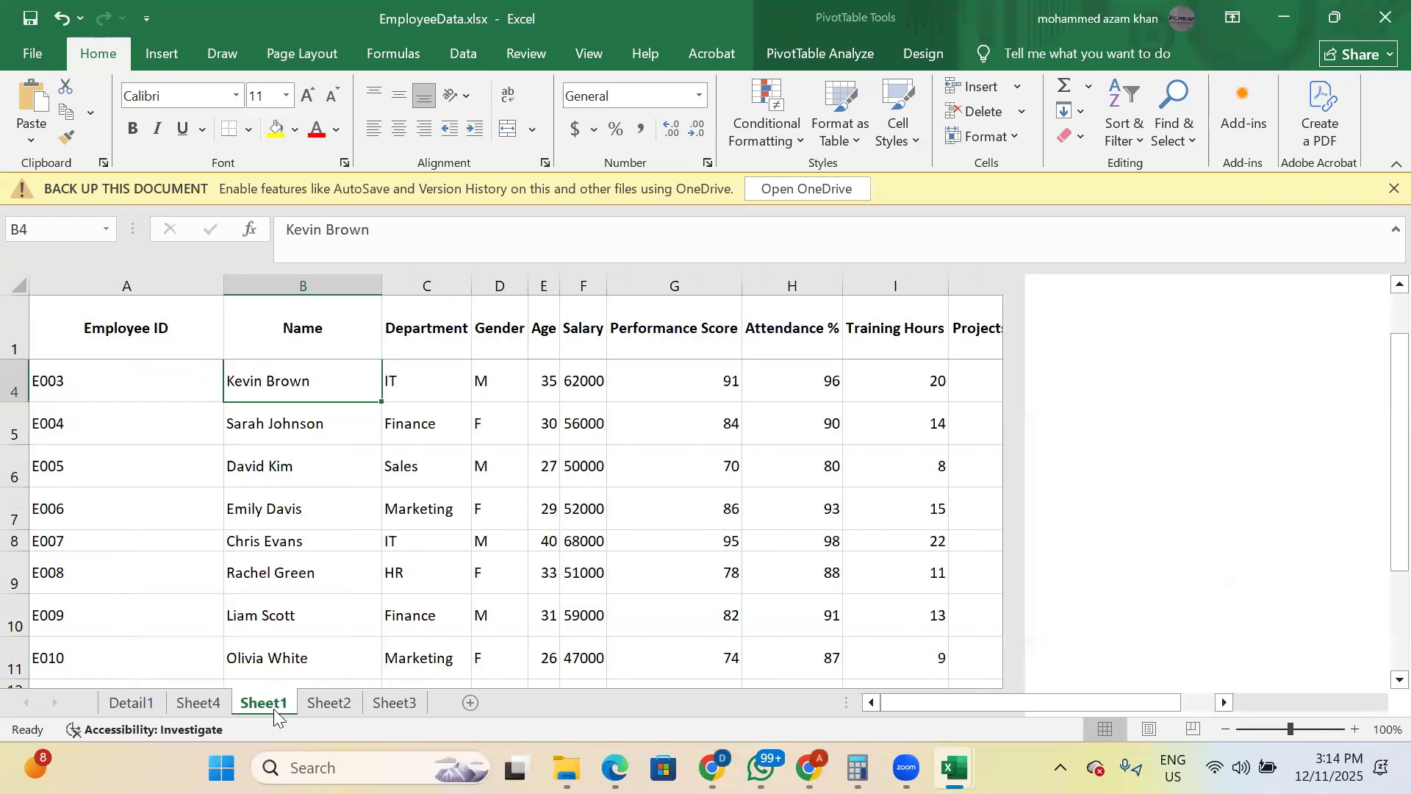
pyautogui.scroll(-3, 277, 542)
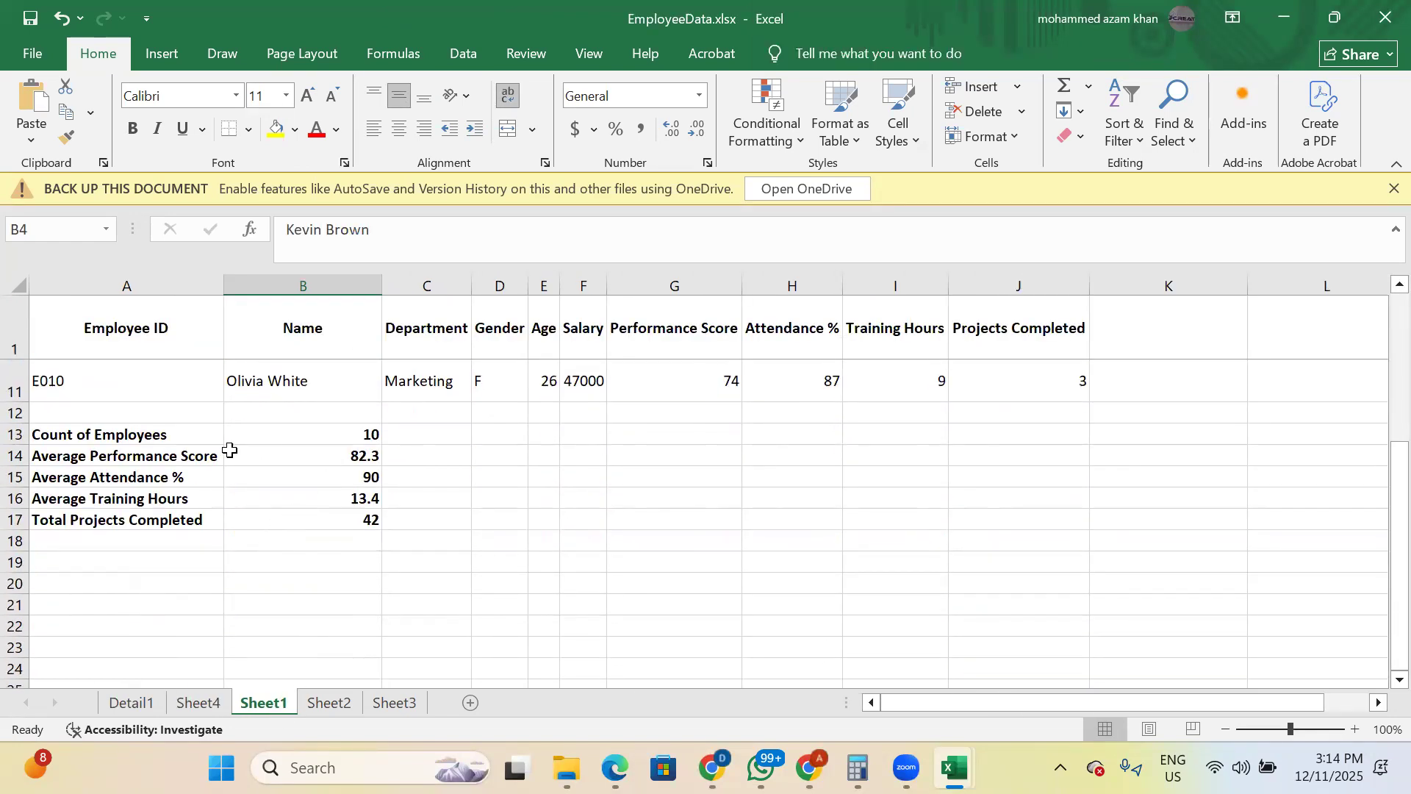
pyautogui.click(306, 456)
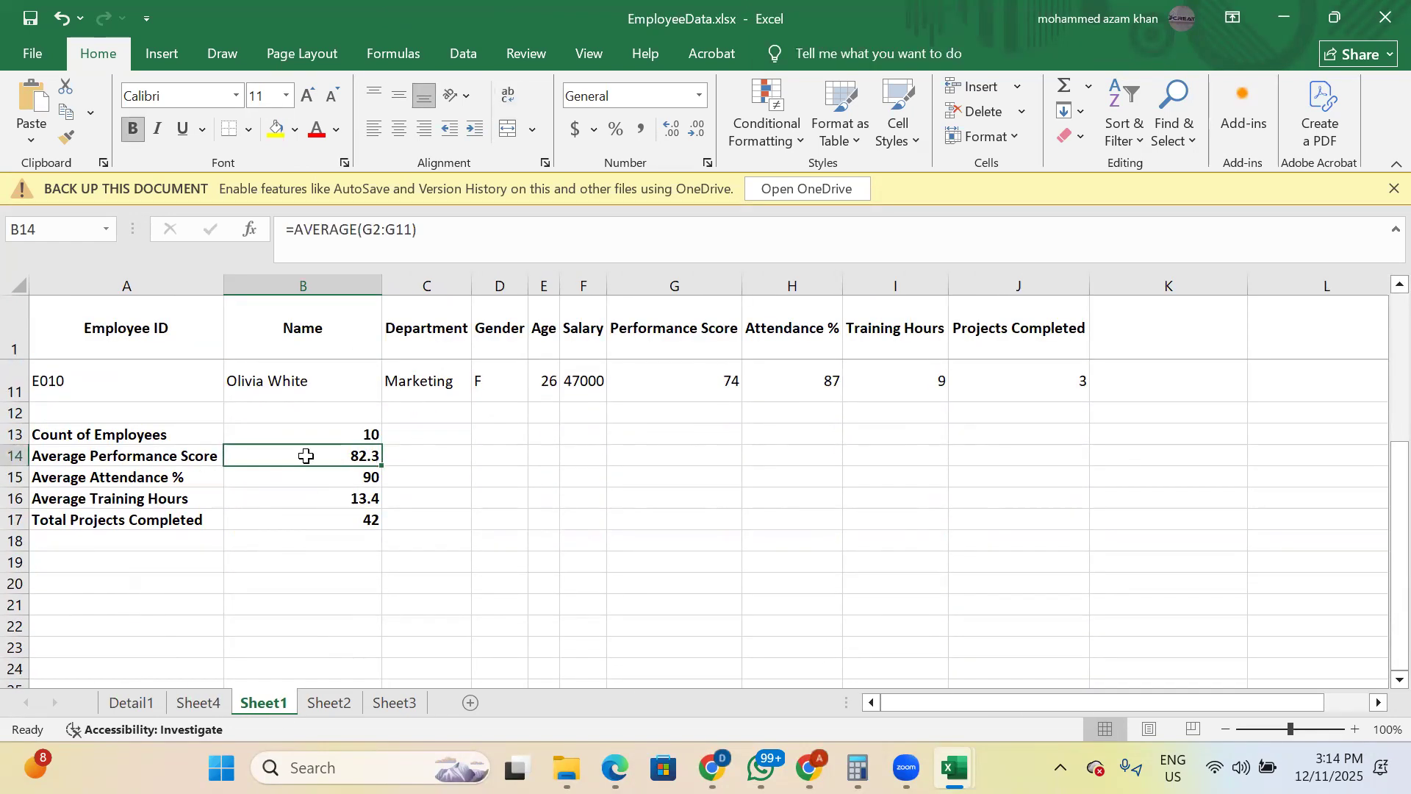
# - Insert a 3-D pie PivotChart of average performance score by department from Sheet4's PivotTable, and place it beside the table
pyautogui.click(206, 706)
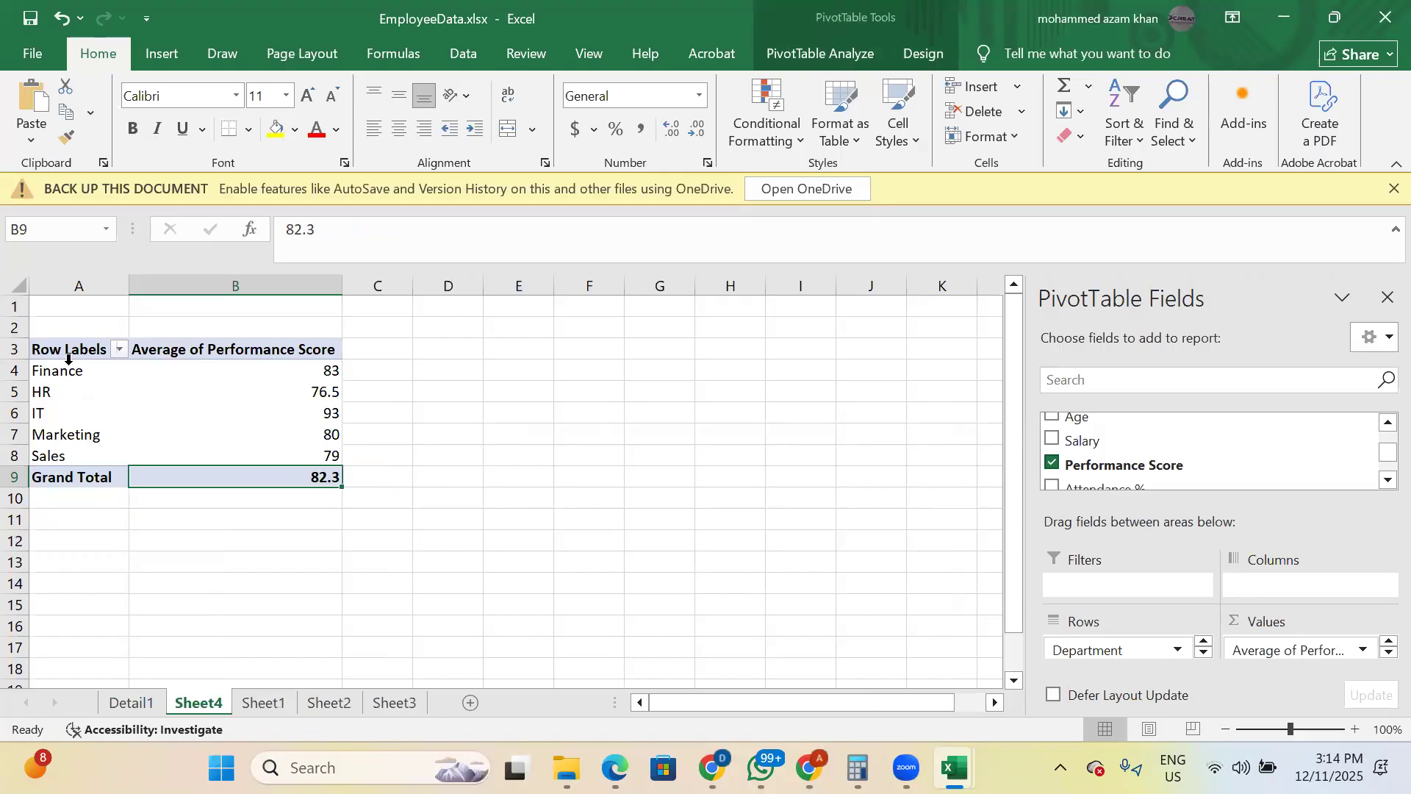
pyautogui.moveTo(85, 350); pyautogui.dragTo(291, 469)
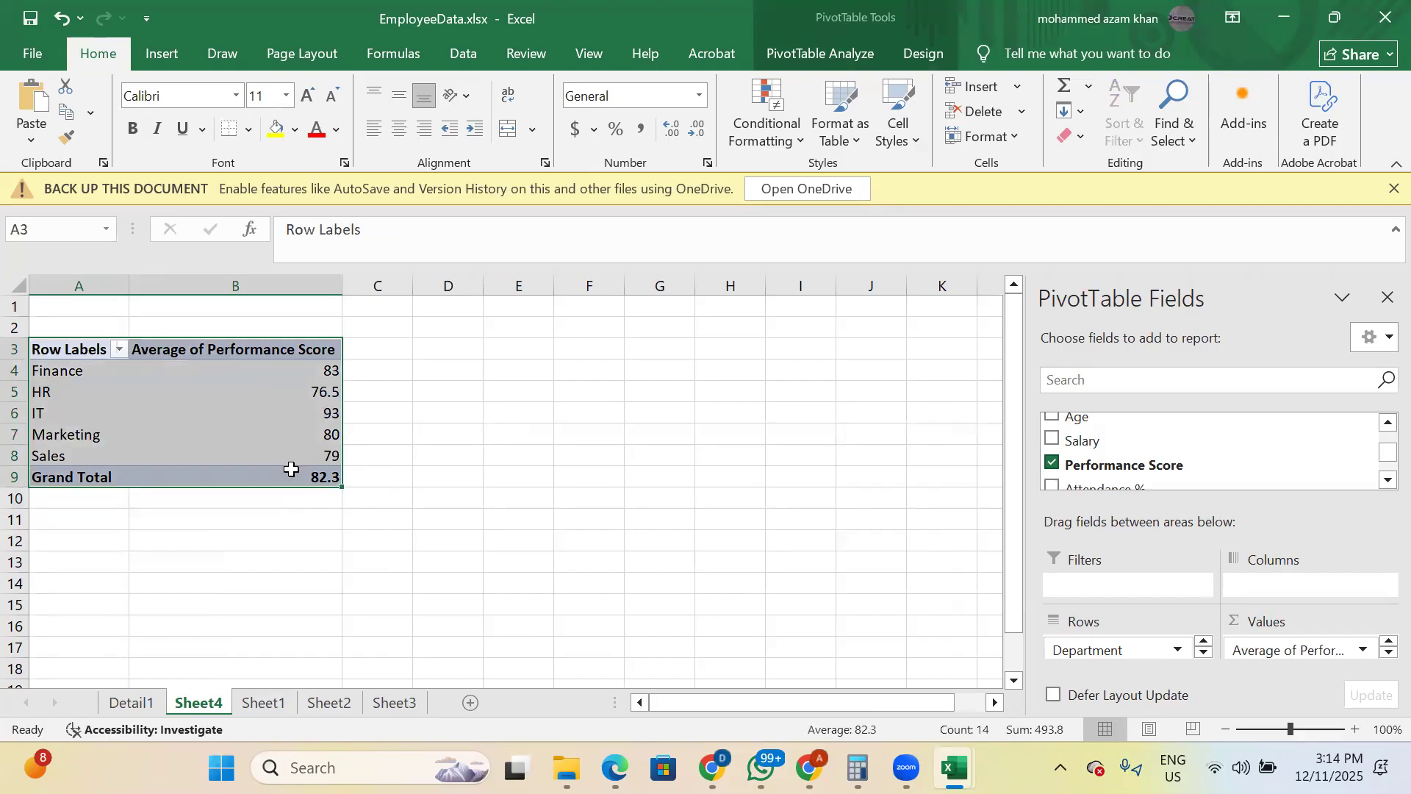
pyautogui.click(179, 43)
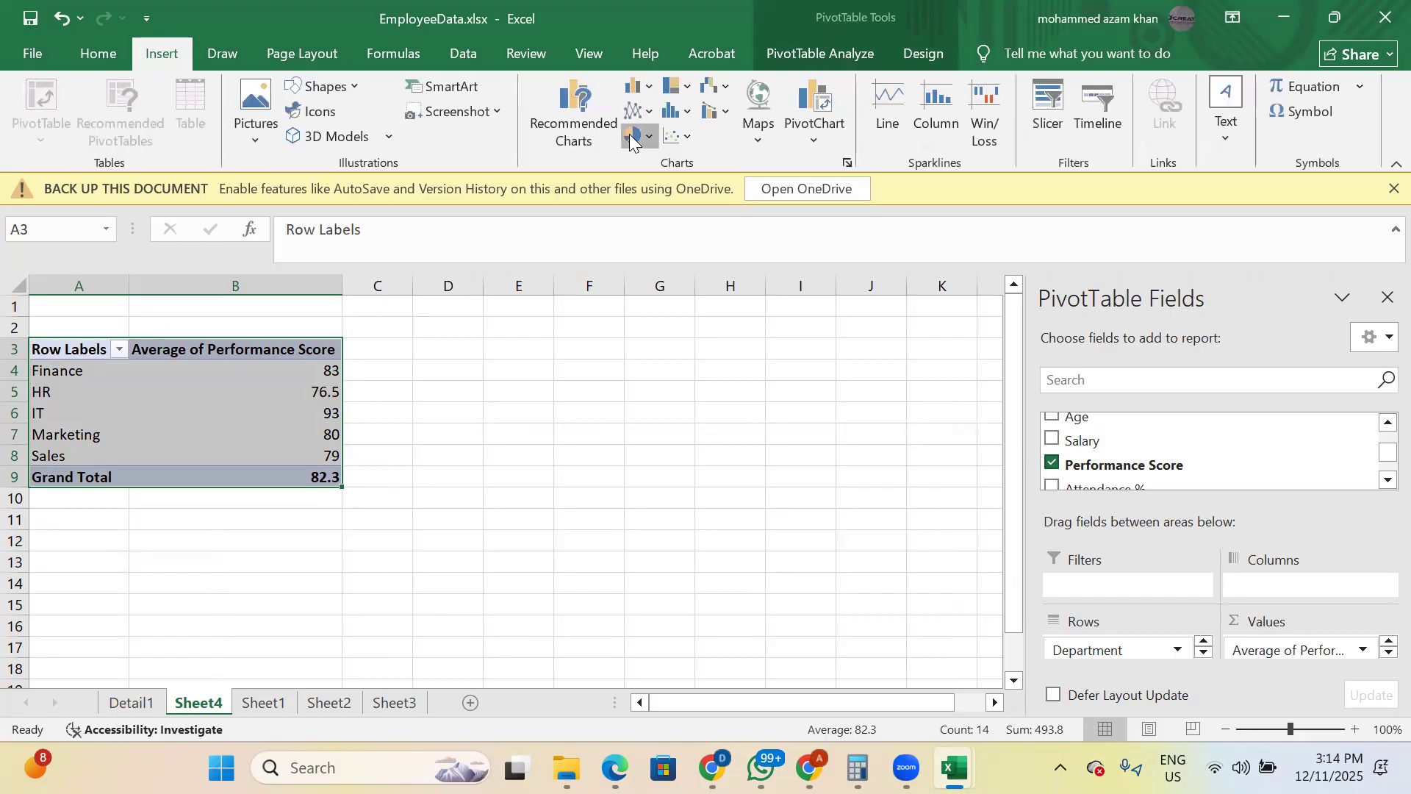
pyautogui.click(632, 137)
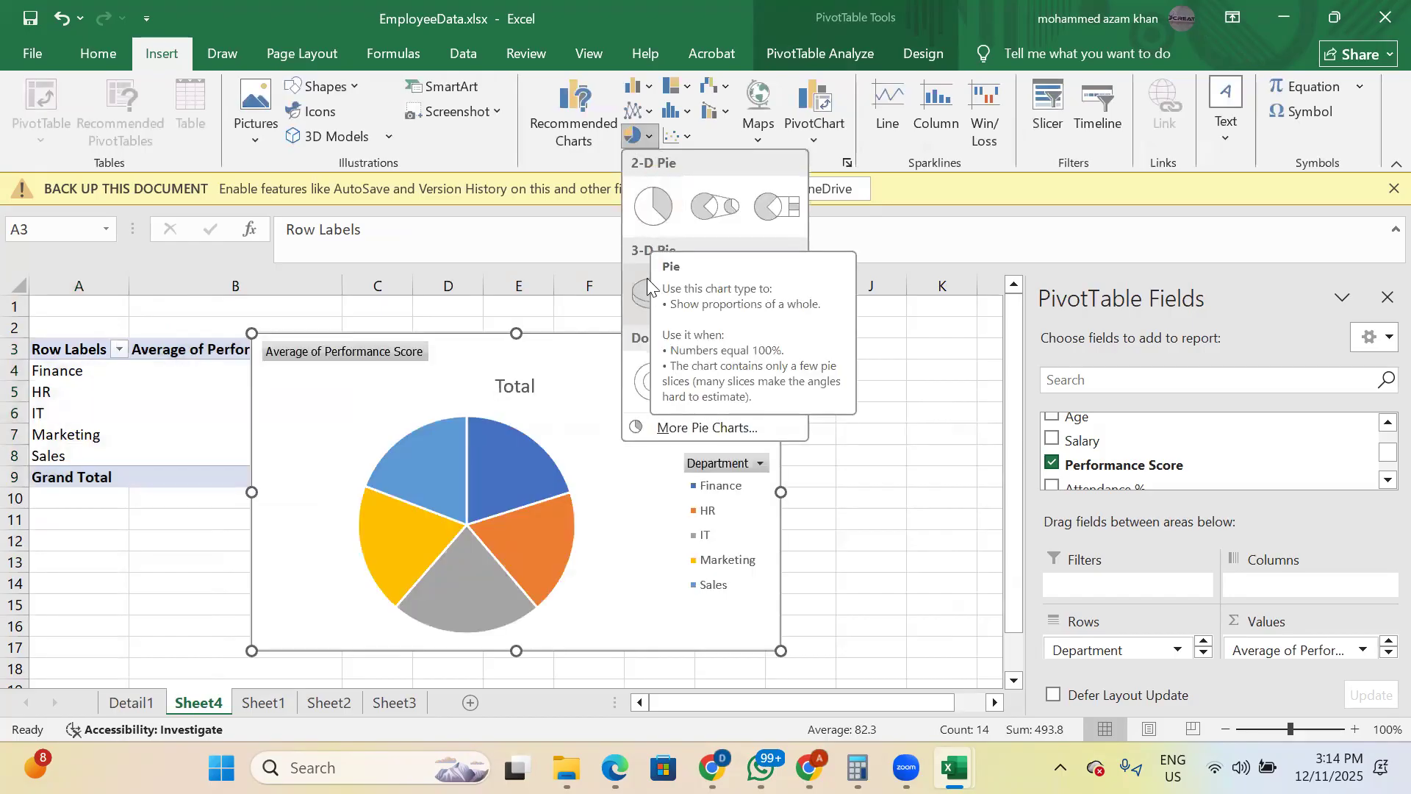
pyautogui.click(654, 294)
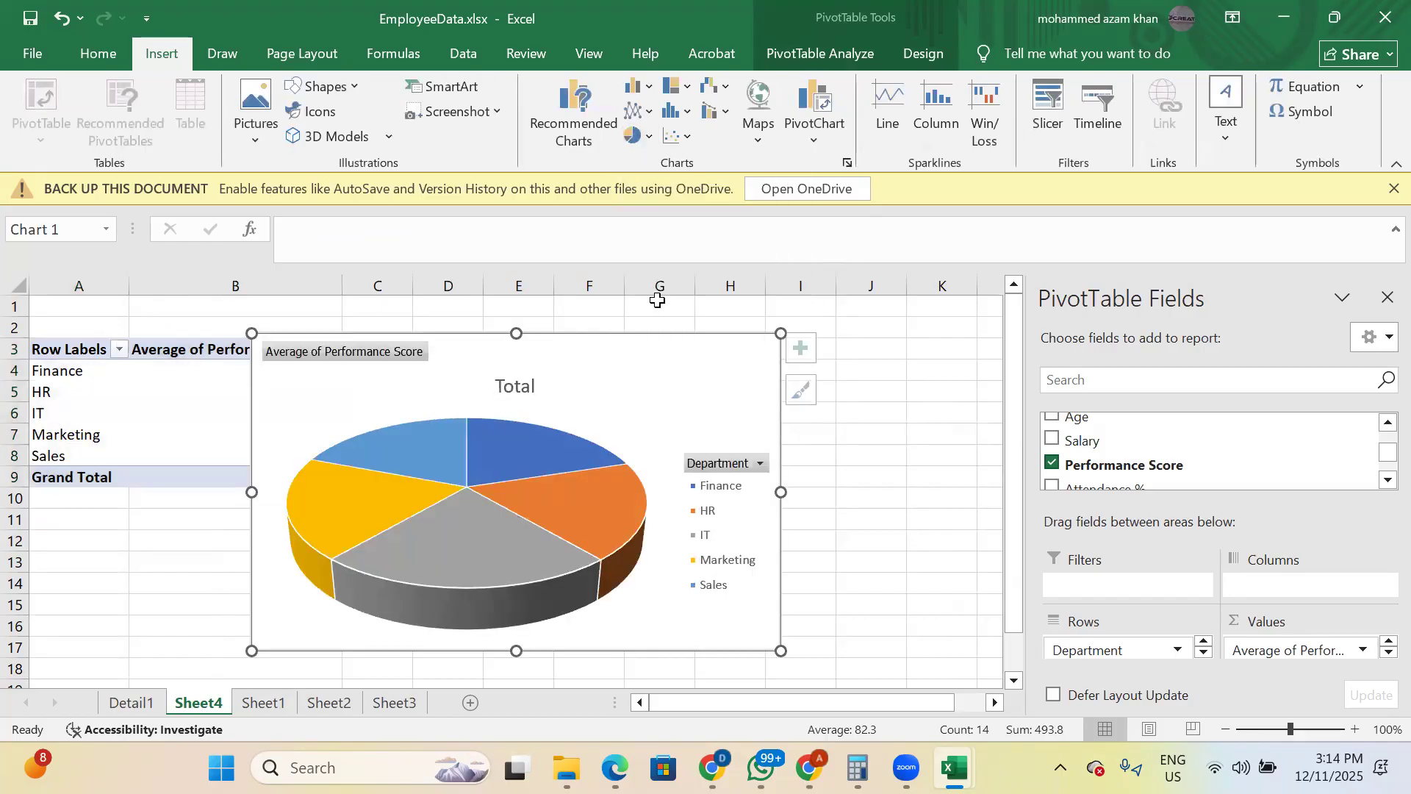
pyautogui.moveTo(546, 356); pyautogui.dragTo(781, 355)
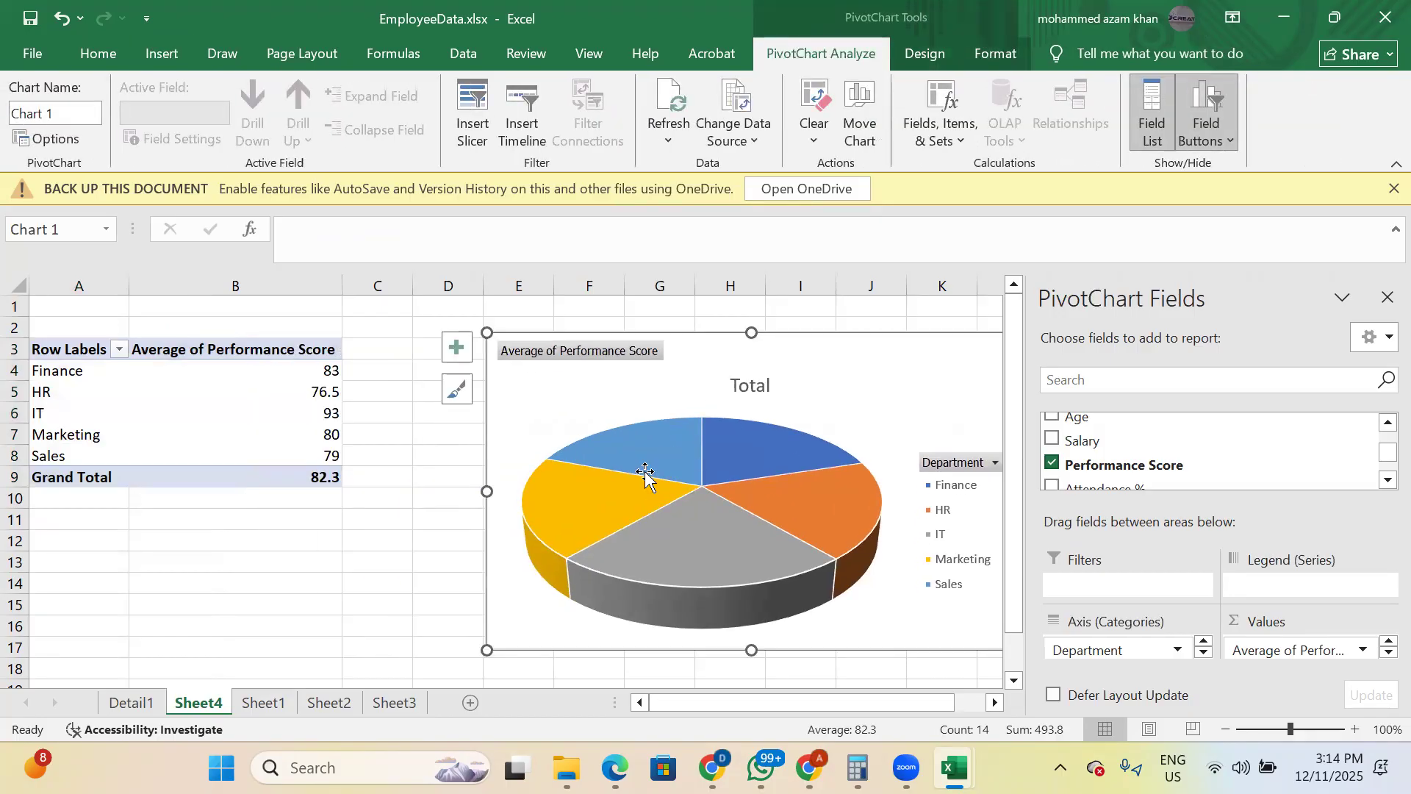
pyautogui.moveTo(647, 477)
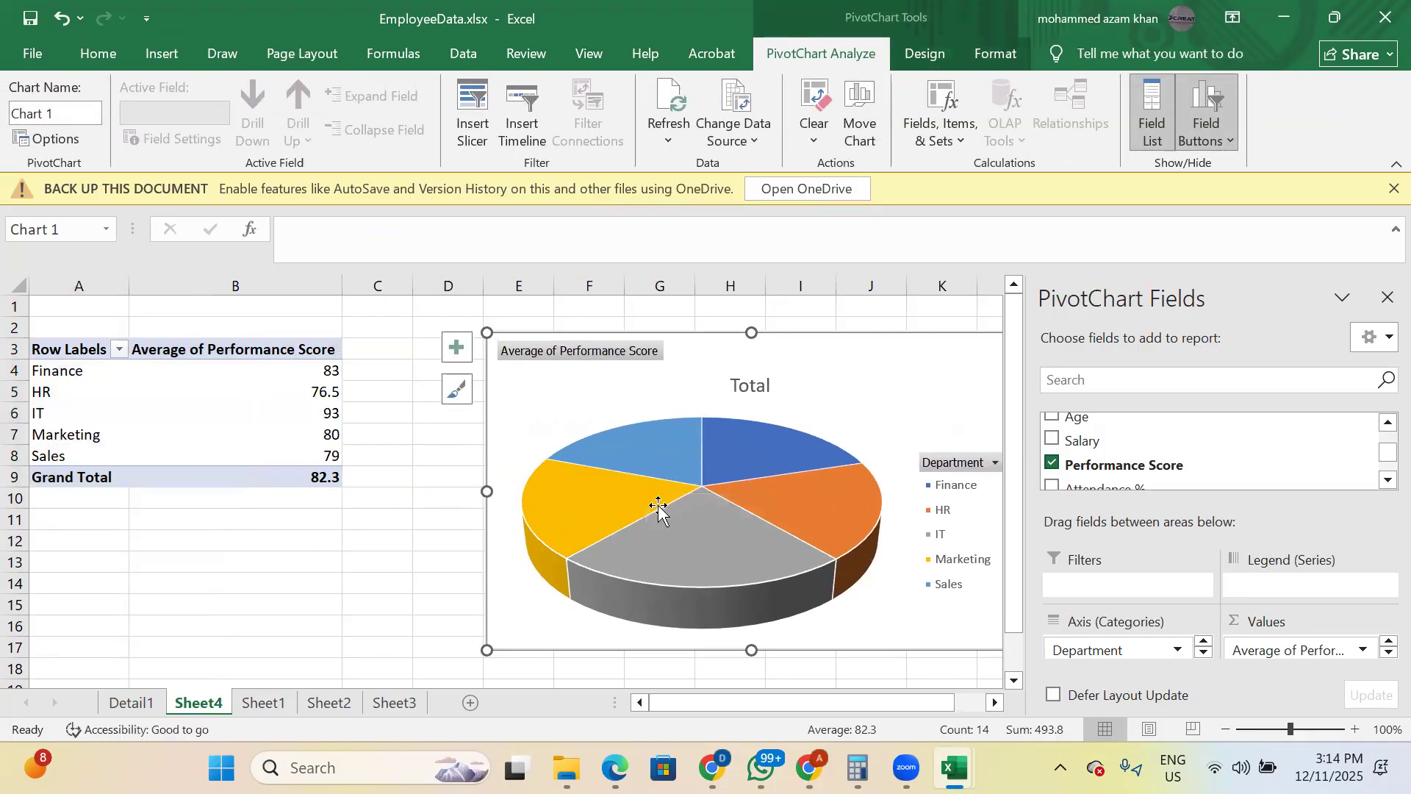
pyautogui.click(601, 521)
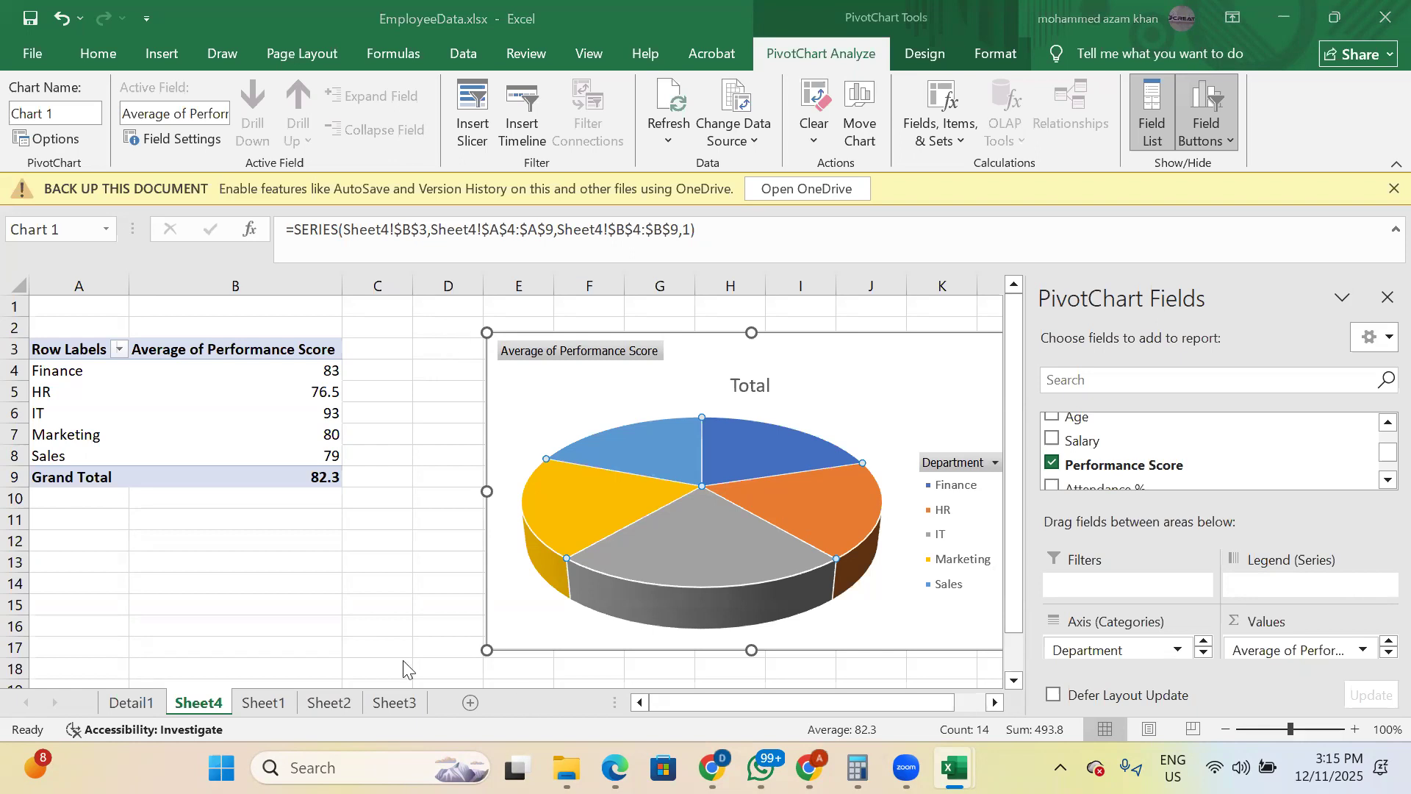
# - Switch to the ChatGPT assignment in the browser and review the chart types and fields required for Charts B, C and D
pyautogui.hotkey('alt', 'Tab')
pyautogui.hotkey('alt', 'Tab')
pyautogui.hotkey('alt', 'Tab')
pyautogui.hotkey('alt', 'shift', 'Tab')
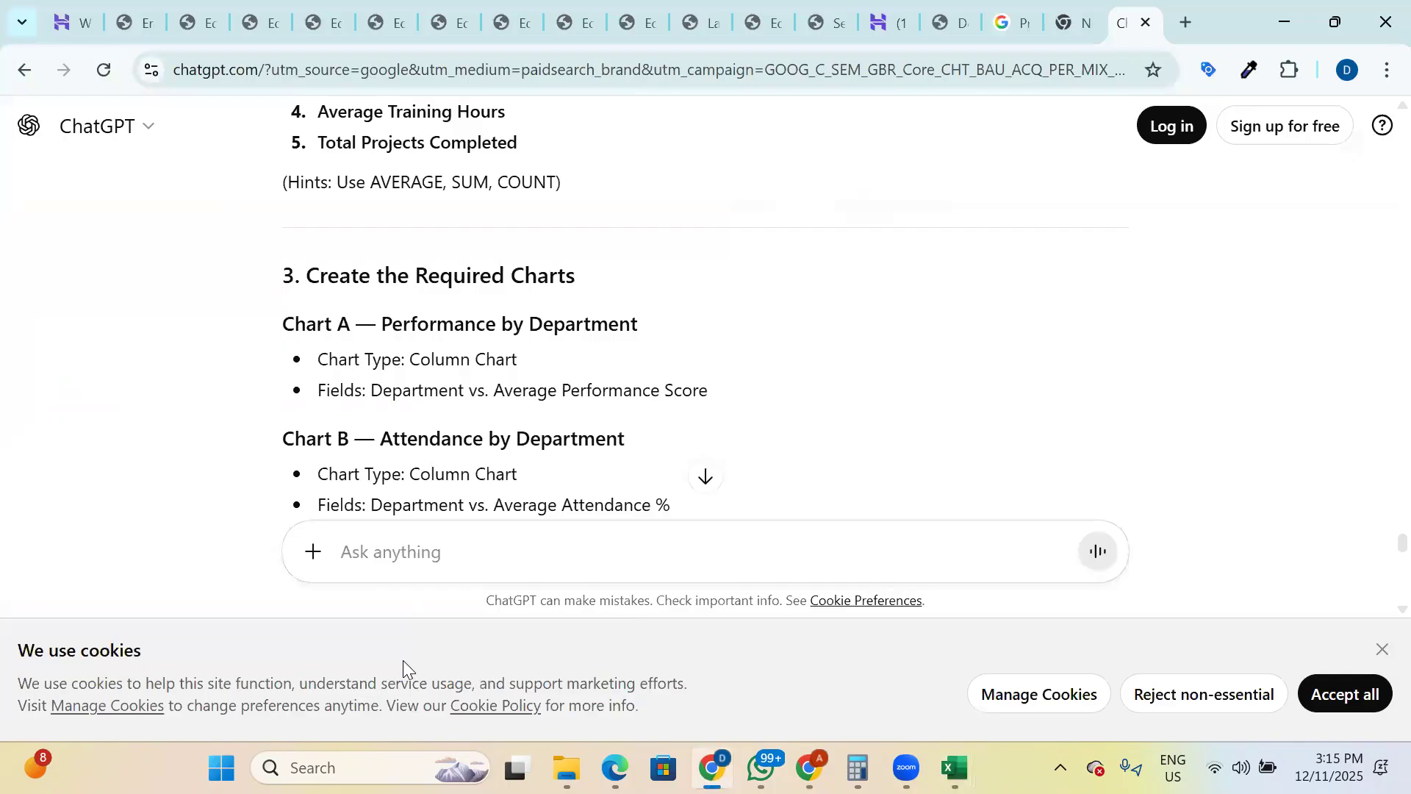
pyautogui.scroll(-2, 398, 409)
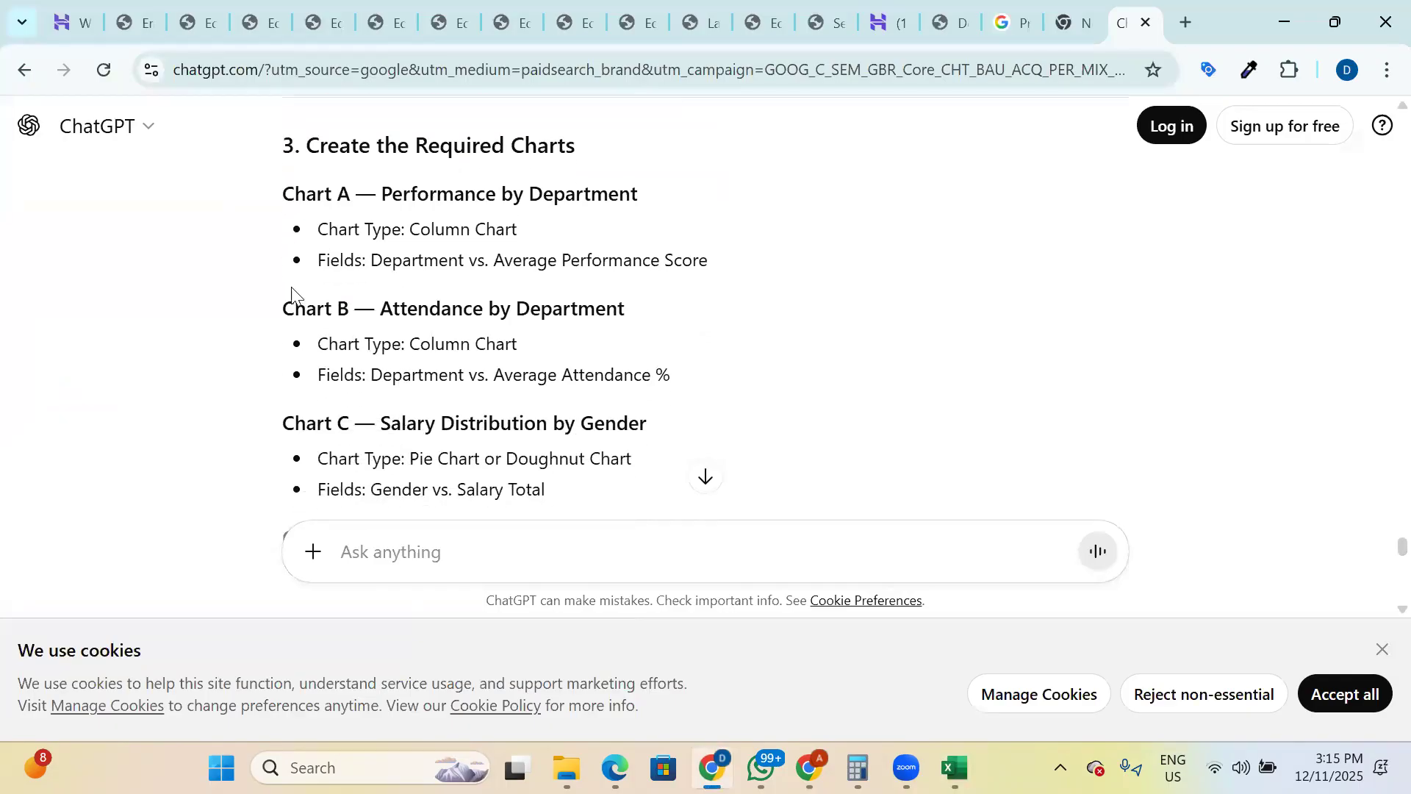
pyautogui.moveTo(277, 310); pyautogui.dragTo(632, 303)
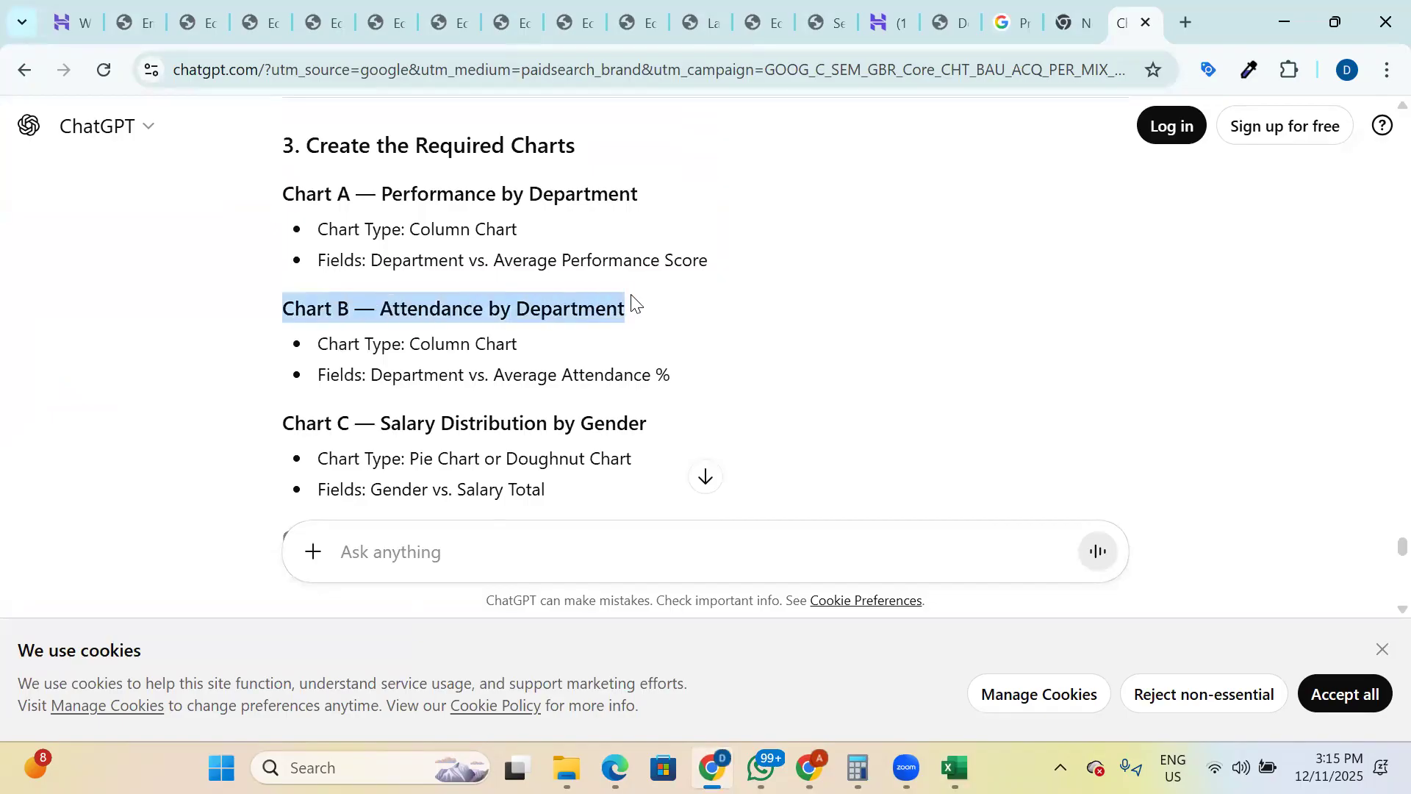
pyautogui.moveTo(282, 423); pyautogui.dragTo(668, 419)
pyautogui.scroll(-1, 592, 459)
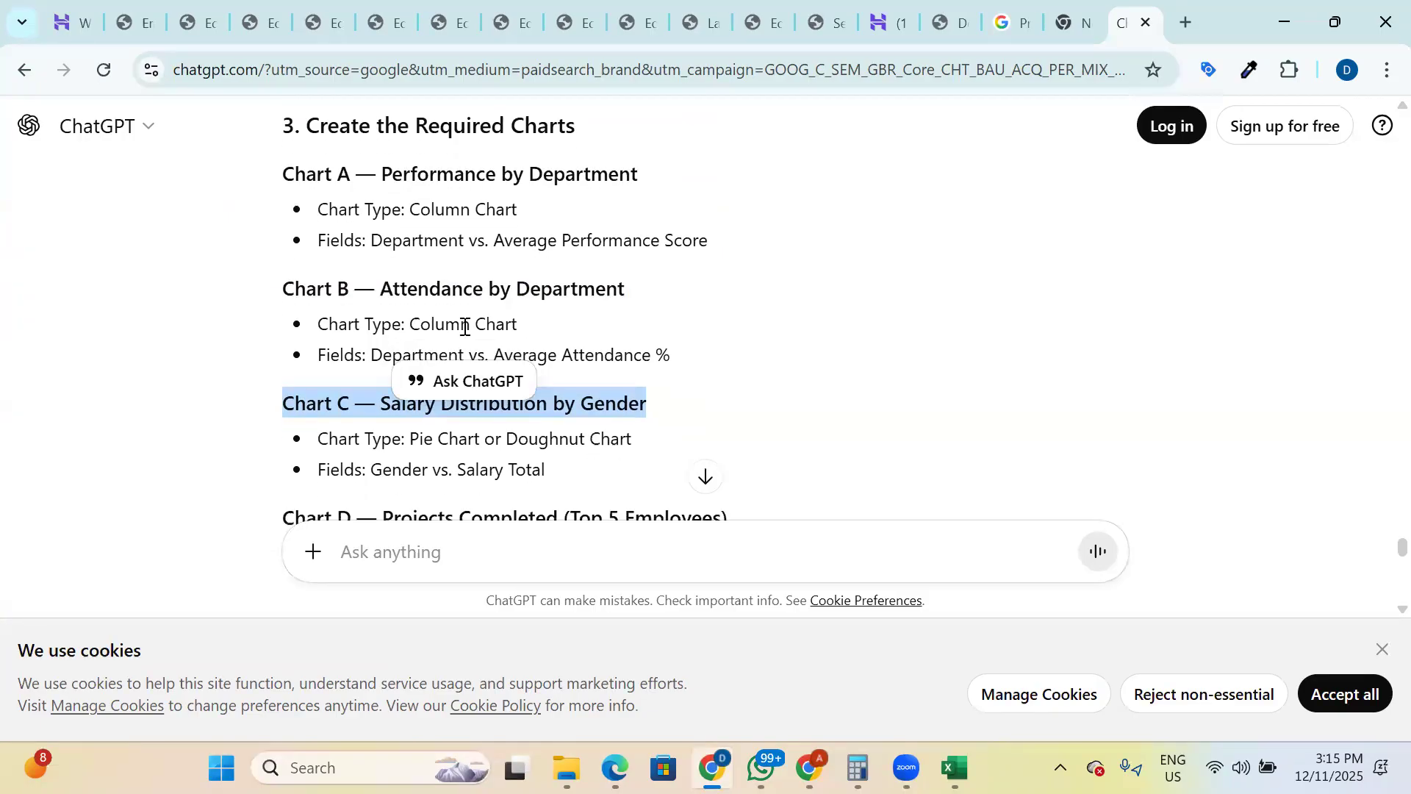
pyautogui.scroll(-2, 593, 320)
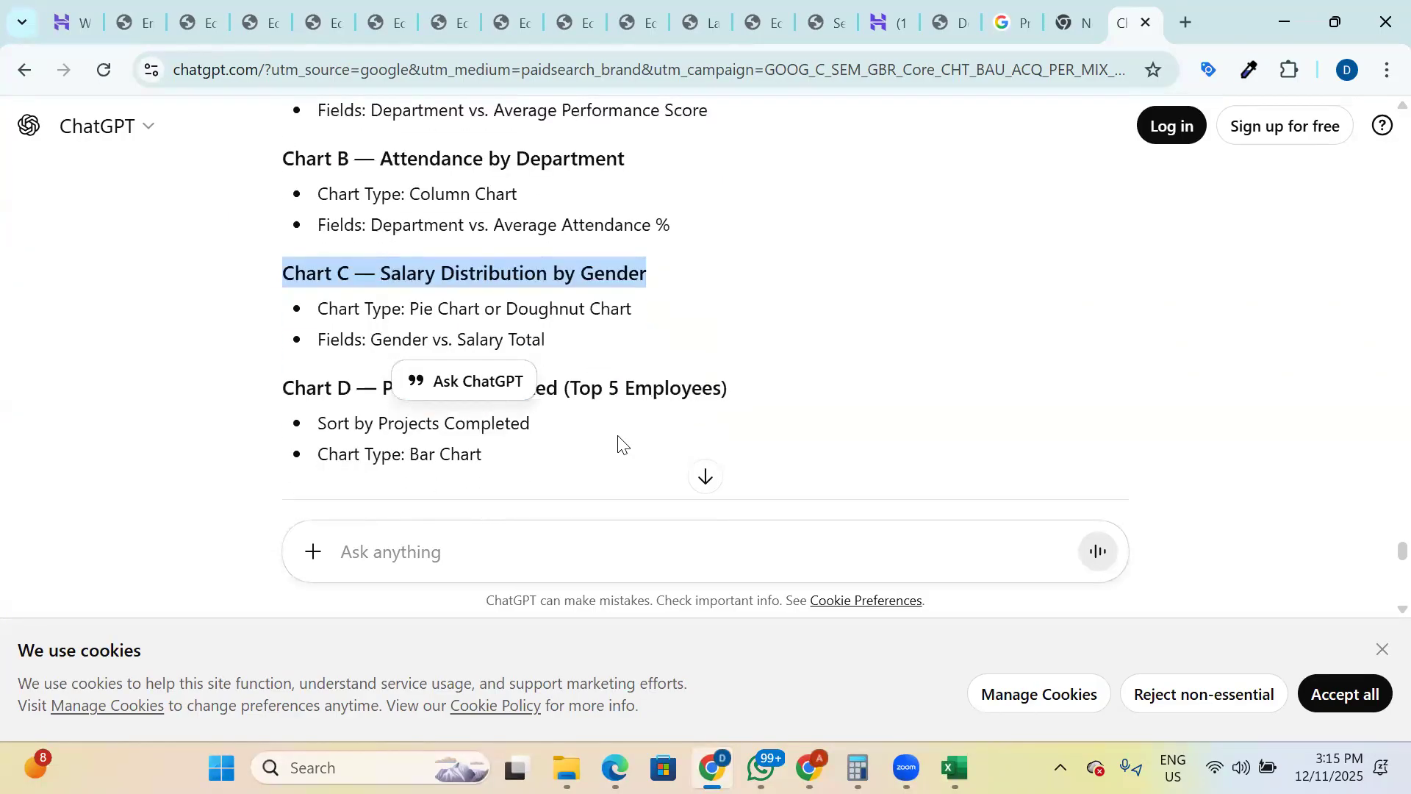
pyautogui.scroll(1, 566, 475)
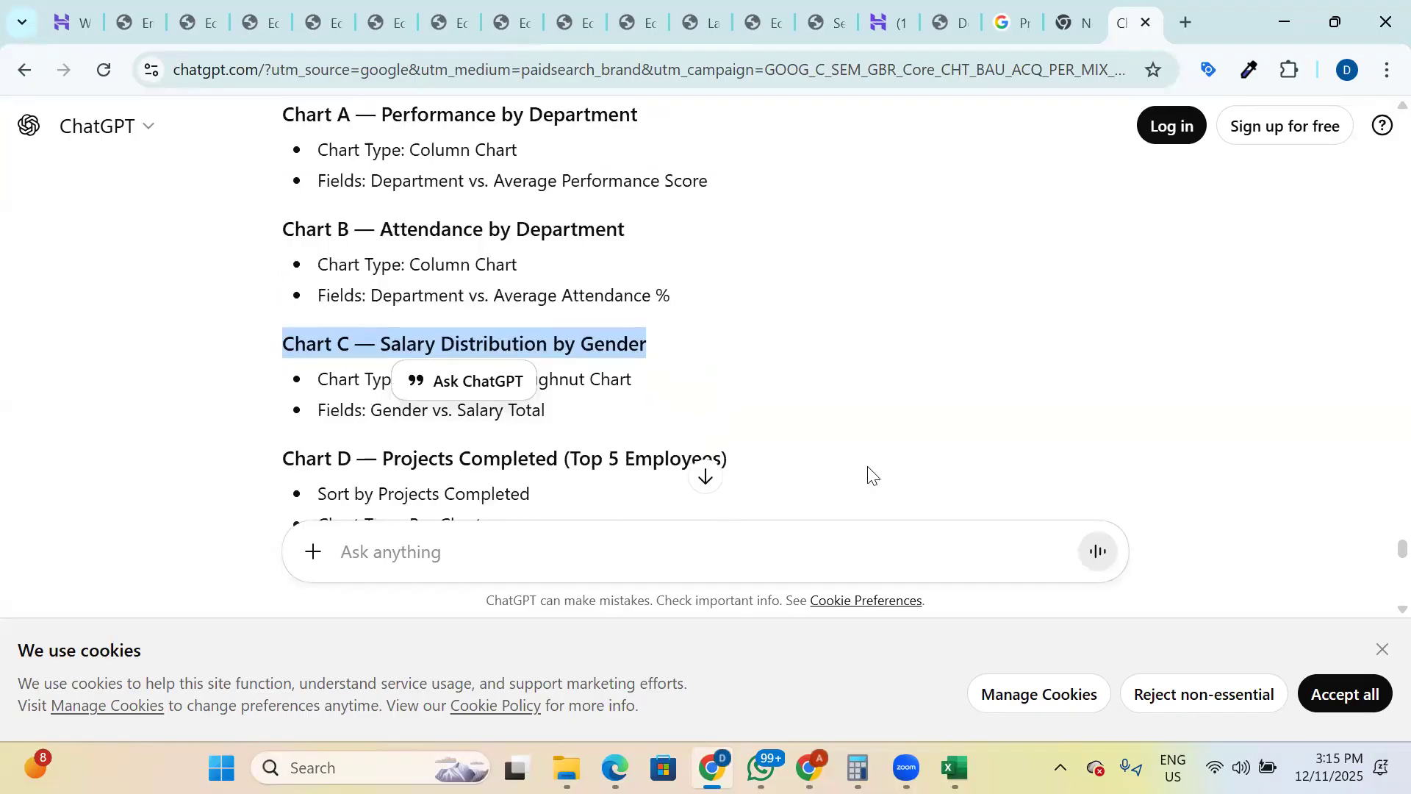
# - Copy the Chart B, C and D requirements from ChatGPT and send them to the Internal JOB Posting (Skill Training) group in WhatsApp
pyautogui.moveTo(279, 226); pyautogui.dragTo(512, 355)
pyautogui.scroll(-2, 759, 491)
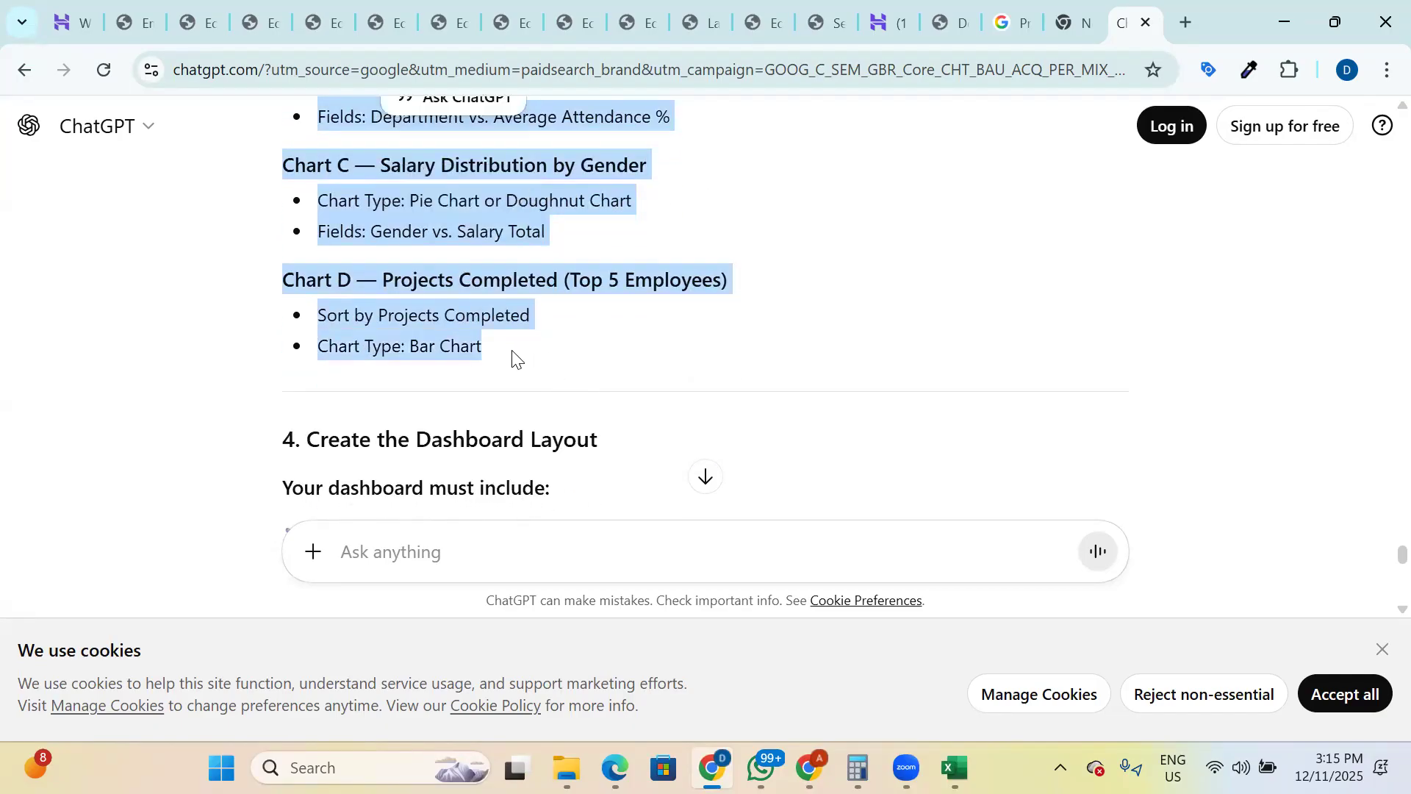
pyautogui.scroll(-1, 620, 432)
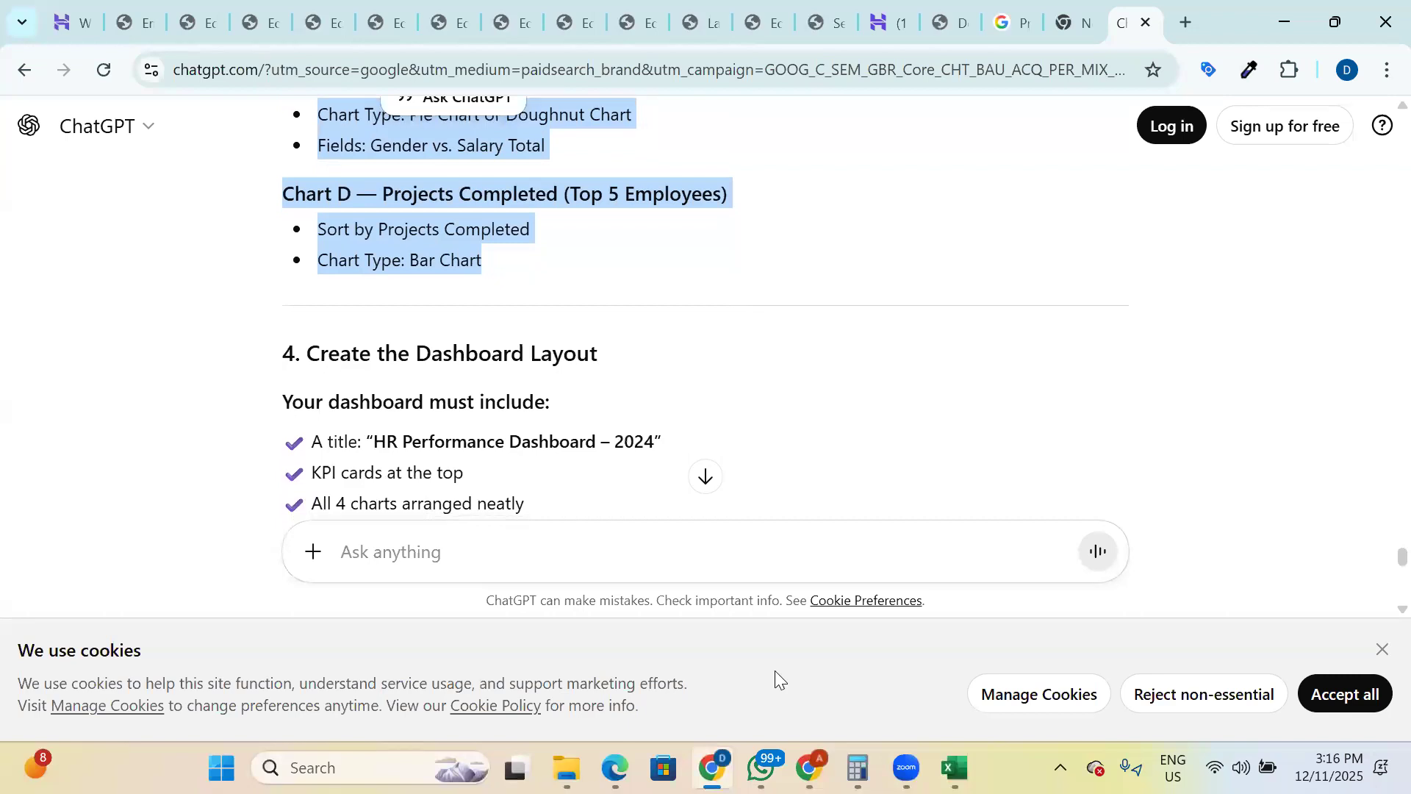
pyautogui.click(761, 767)
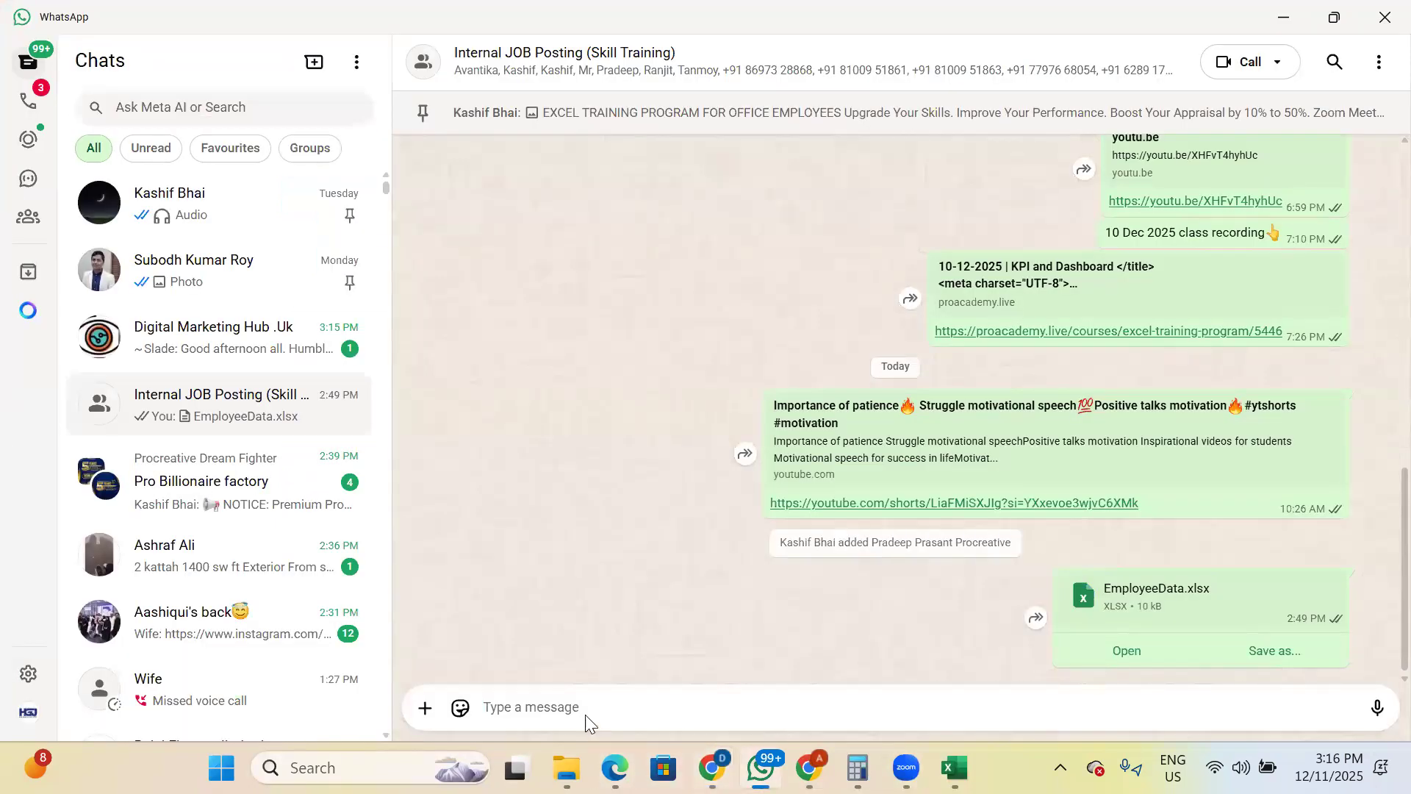
pyautogui.write('Chart B — Attendance by Department  Chart Type: Column Chart  Fields: Department vs. Average Attendance %  Chart C — Salary Distribution by Gender  Chart Type: Pie Chart or Doughnut Chart  Fields: Gender vs. Salary Total  Chart D — Projects Completed (Top 5 Employees)  Sort by Projects Completed  Chart Type: Bar Chart')
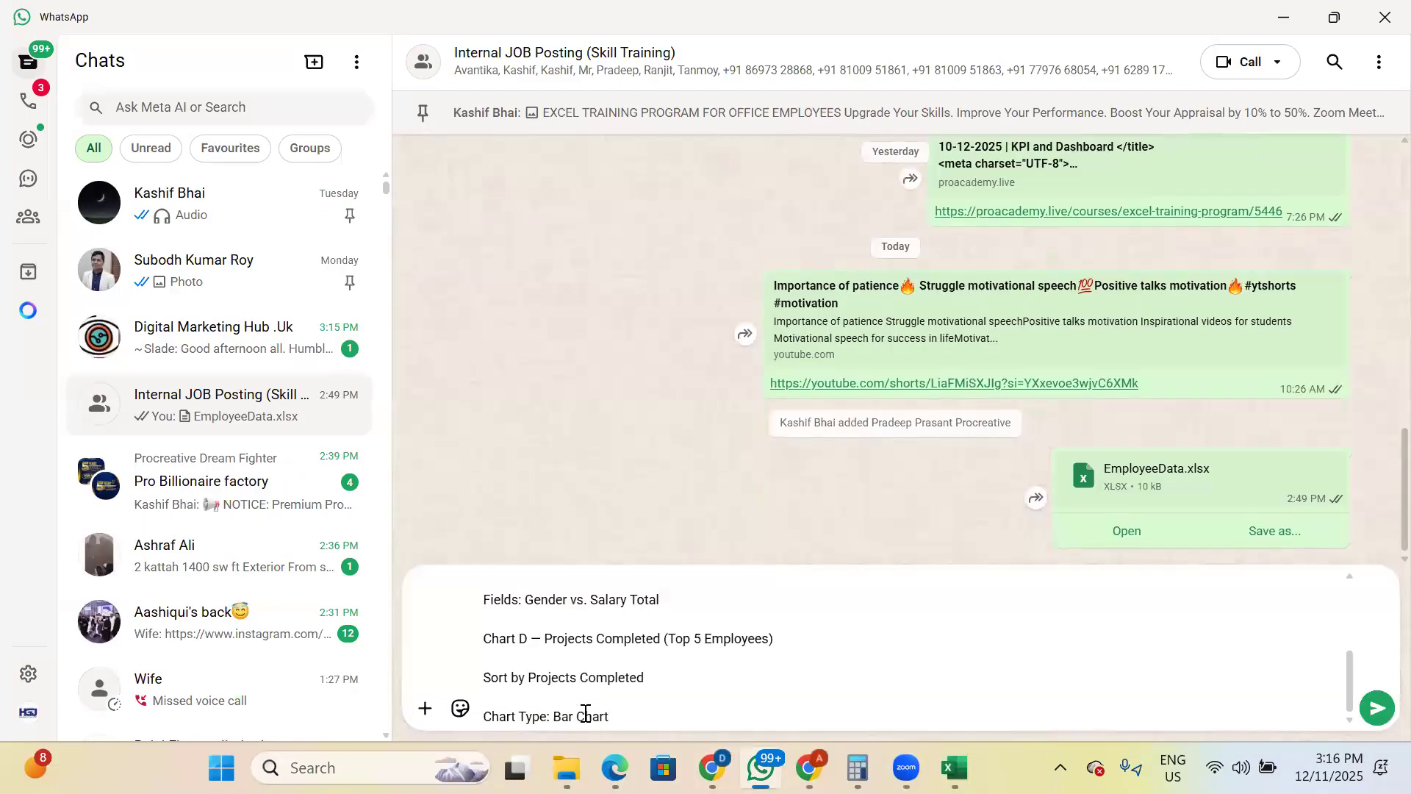
pyautogui.press('Return')
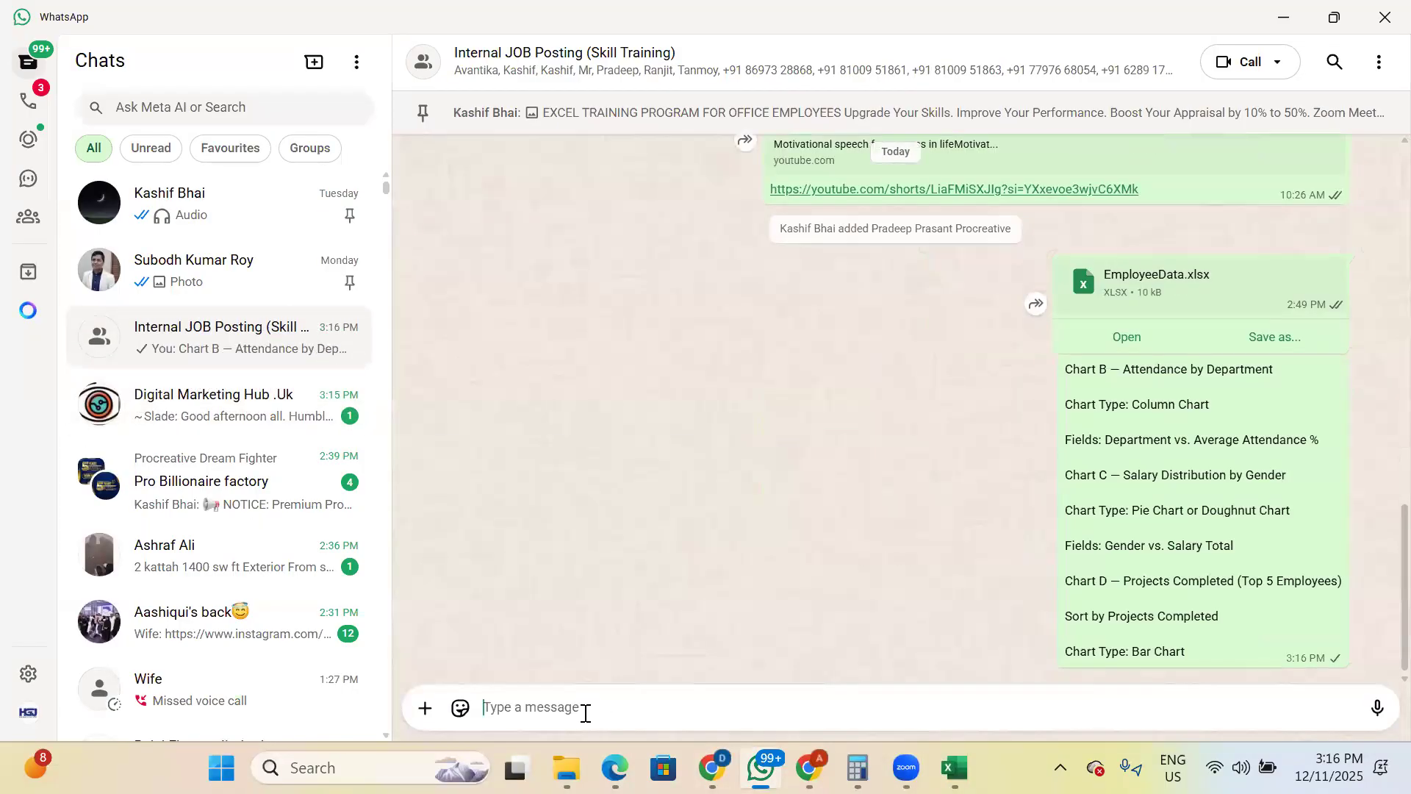
pyautogui.click(884, 668)
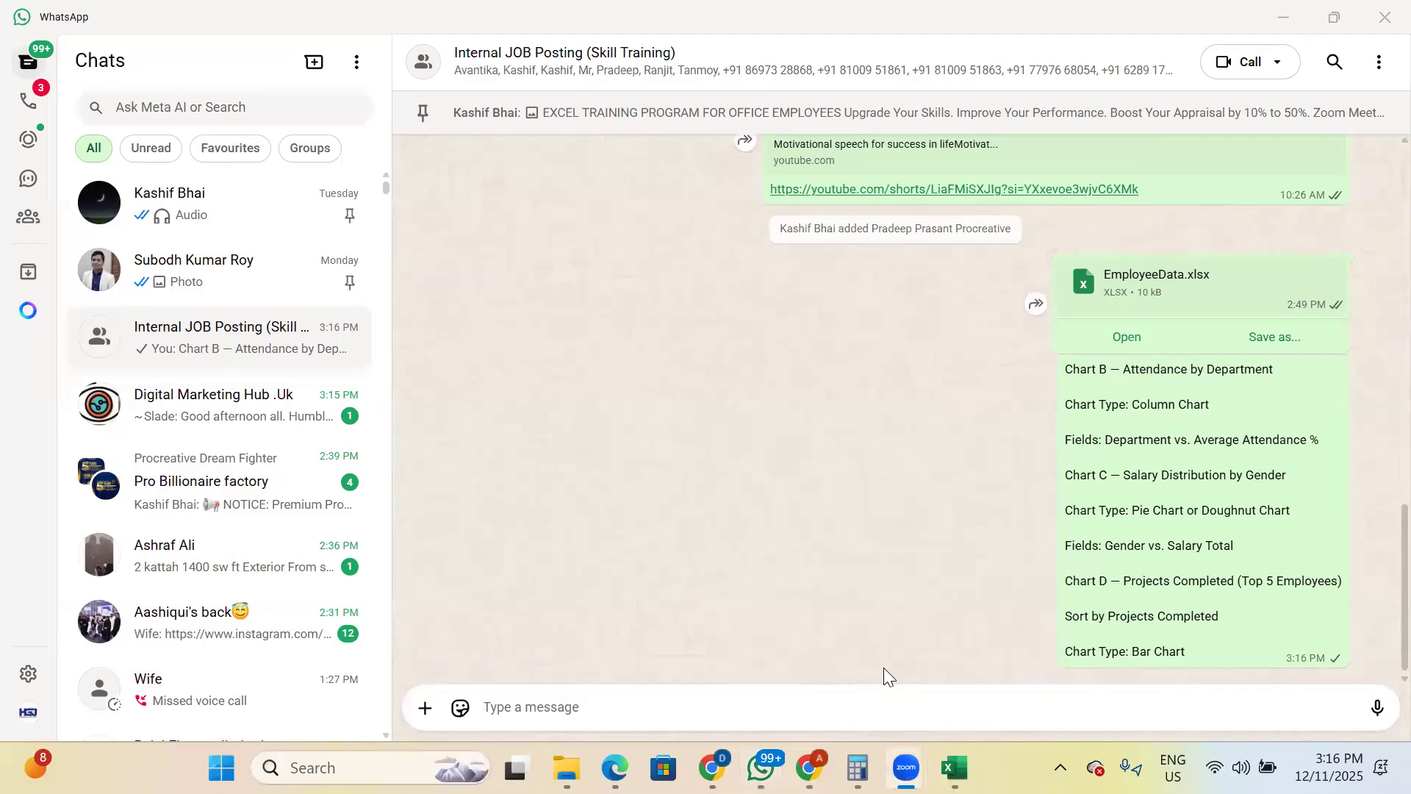